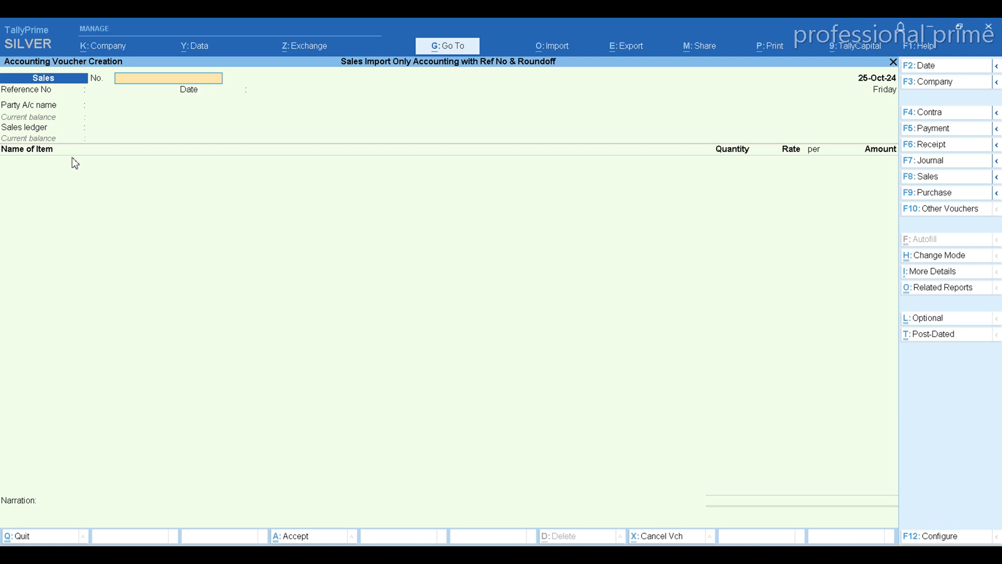
Fill in the sales voucher header with voucher number 1, the date 25-Oct-24 and A Enterprises as the party account.
{"action": "key", "text": "Return"}
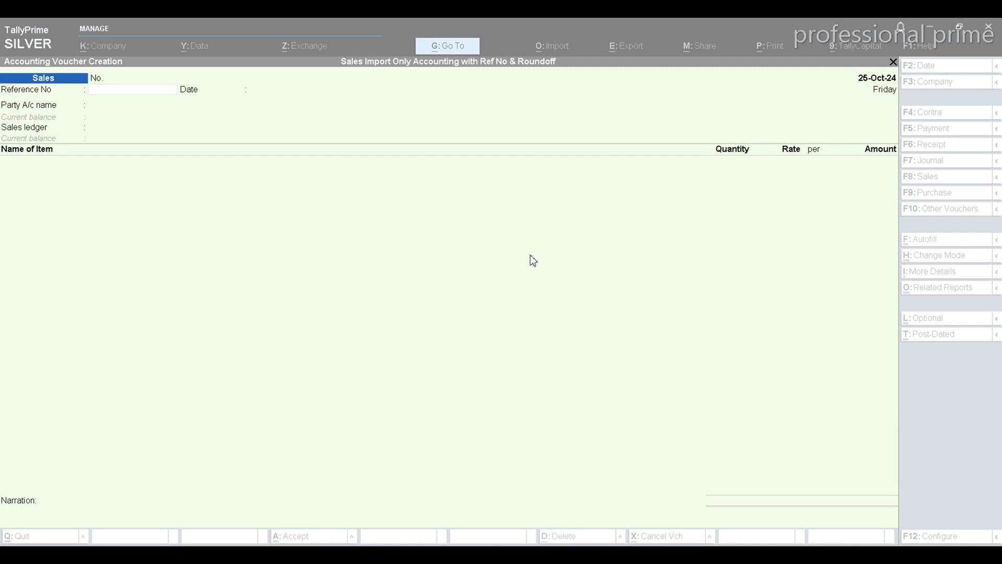
{"action": "left_click", "coordinate": [166, 82]}
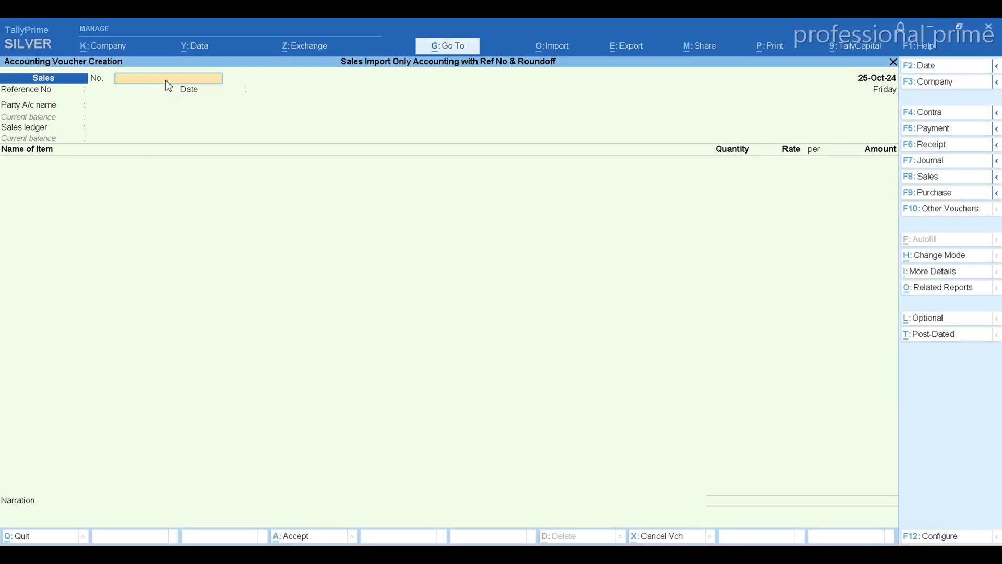
{"action": "type", "text": "1"}
{"action": "key", "text": "Return"}
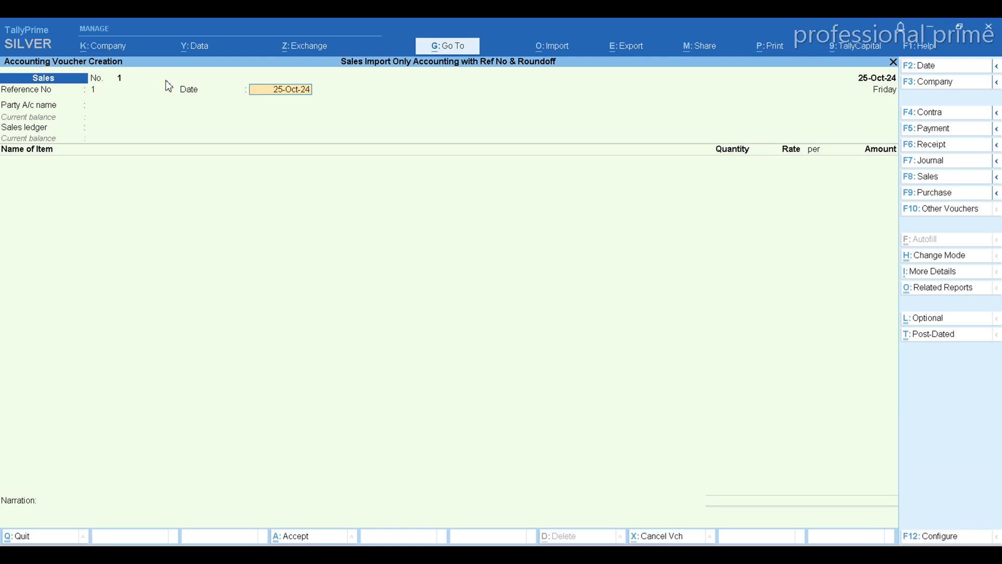
{"action": "key", "text": "Return"}
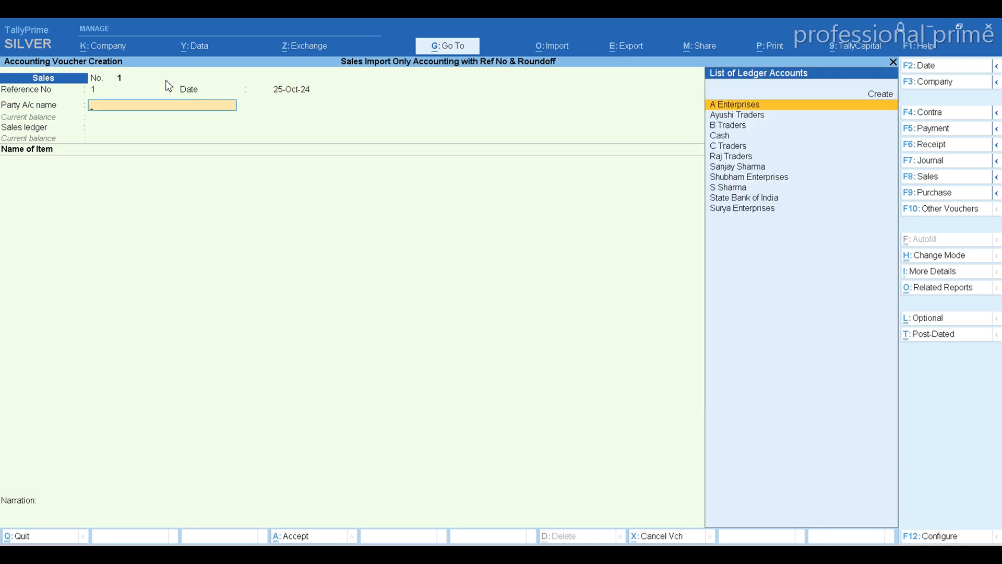
{"action": "key", "text": "Return"}
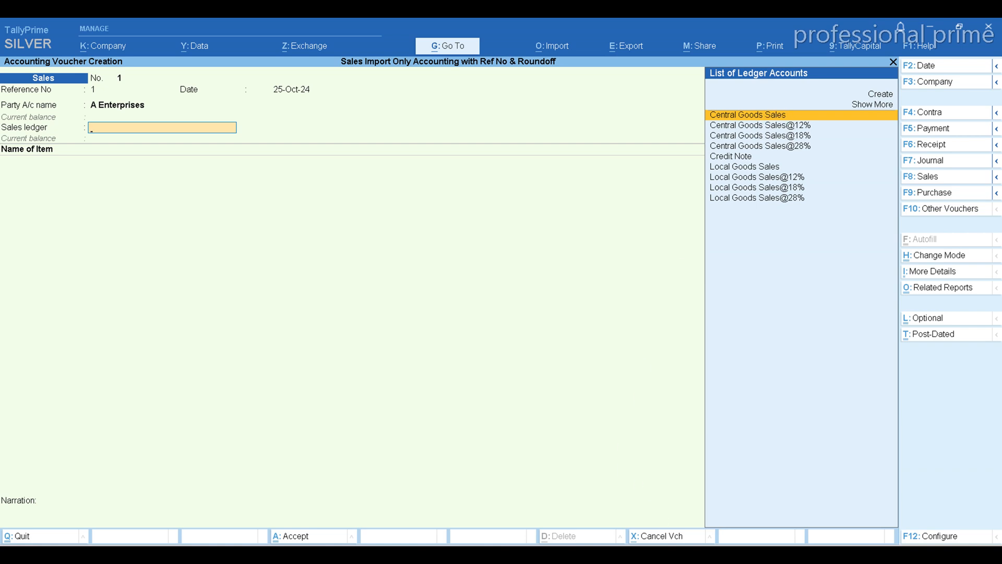
Switch to the Sales Import workbook in Excel and compare the Sales Inventory Import and Sales Invoice without Inventory sheets.
{"action": "left_click", "coordinate": [676, 553]}
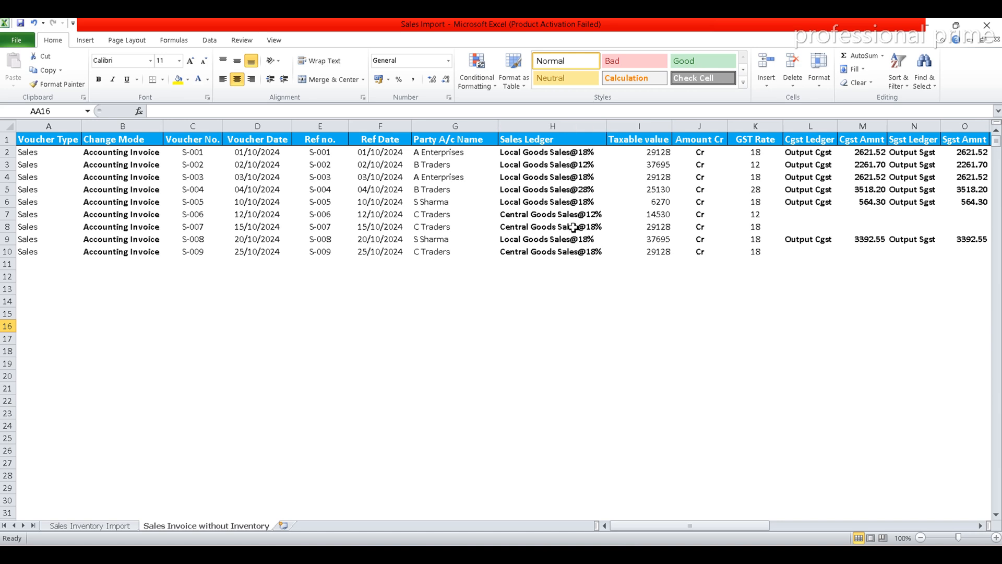
{"action": "left_click", "coordinate": [111, 526]}
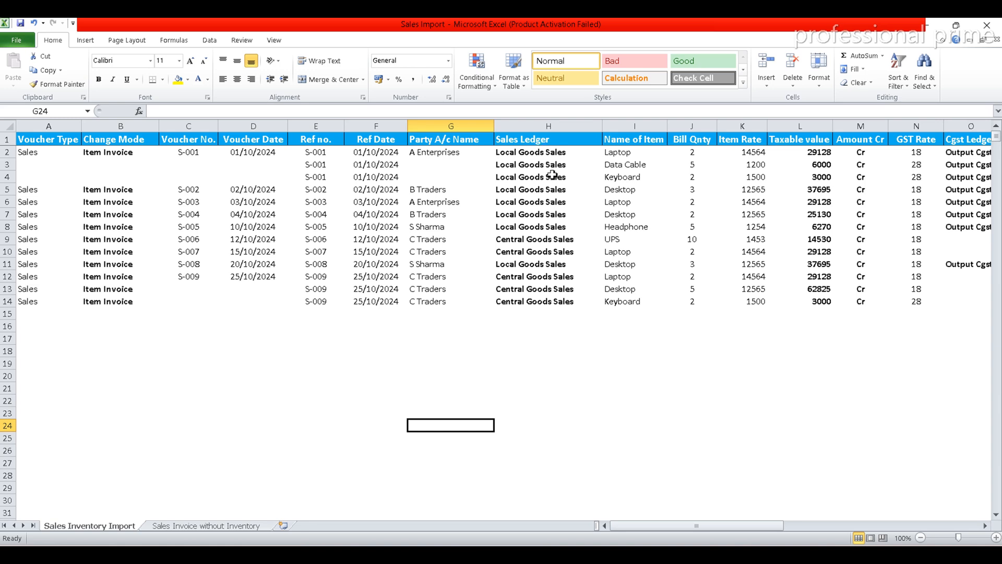
{"action": "left_click", "coordinate": [196, 527]}
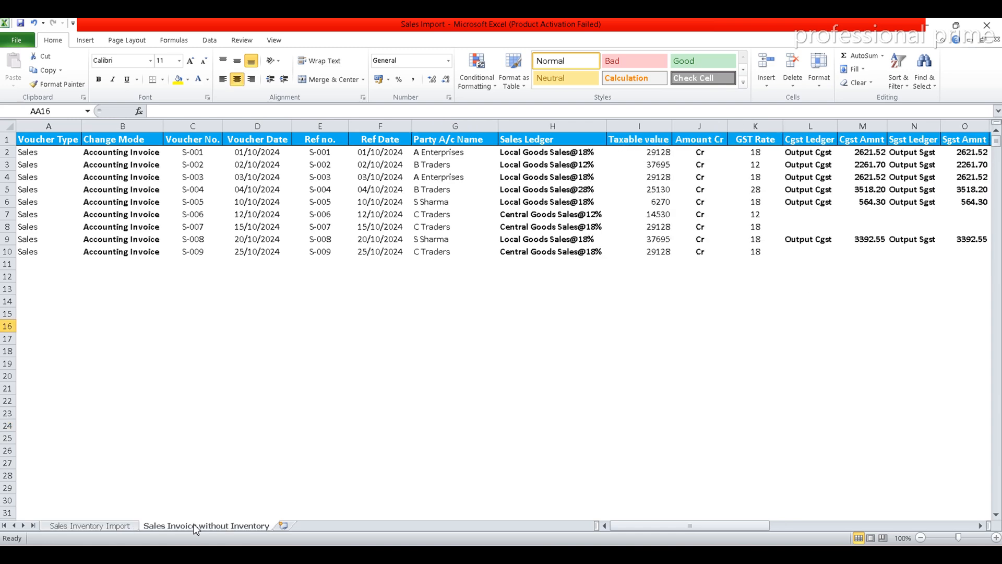
{"action": "left_click", "coordinate": [116, 529]}
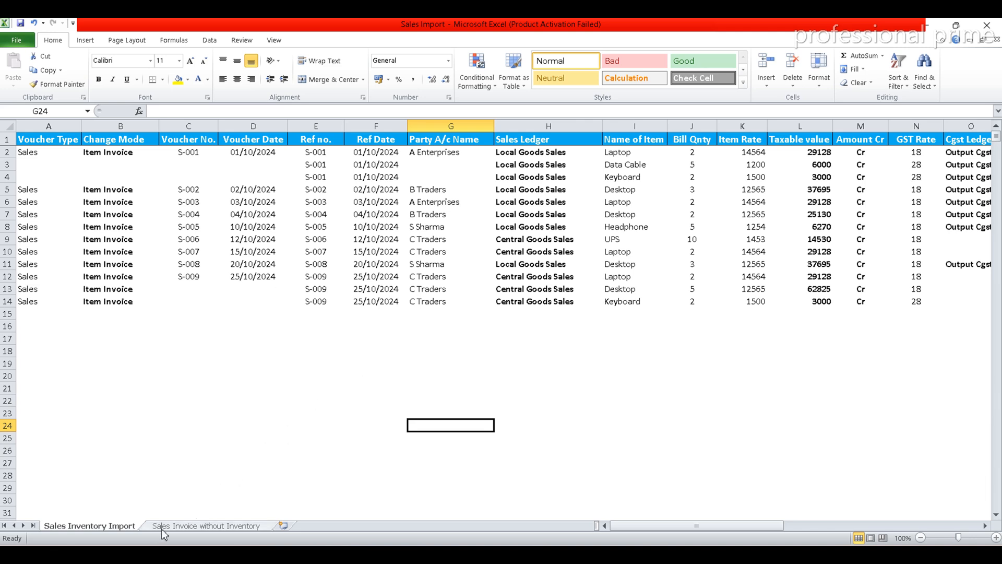
{"action": "left_click", "coordinate": [177, 526]}
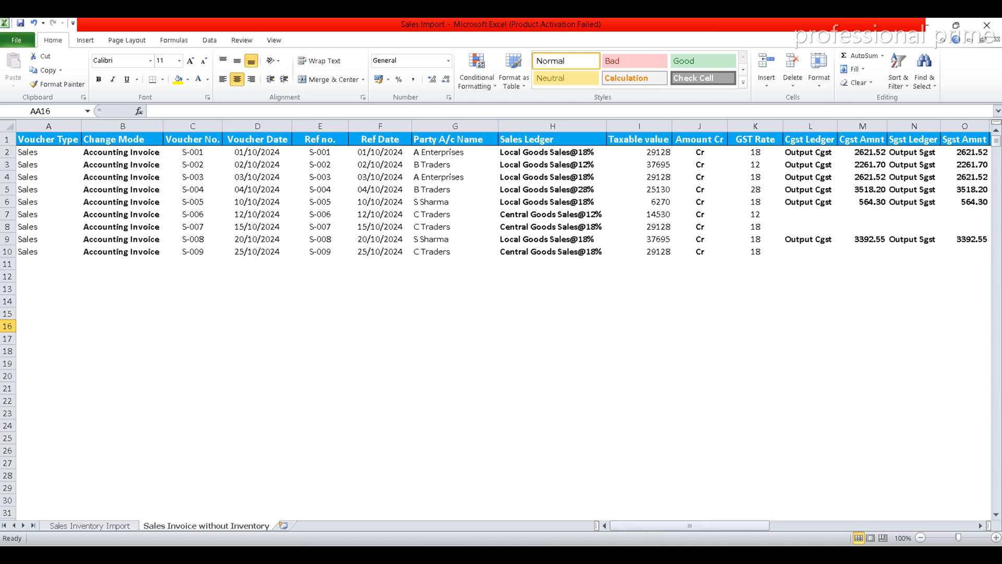
Return to TallyPrime, choose Central Goods Sales as the sales ledger and bring up the list of stock items.
{"action": "key", "text": "alt+Tab"}
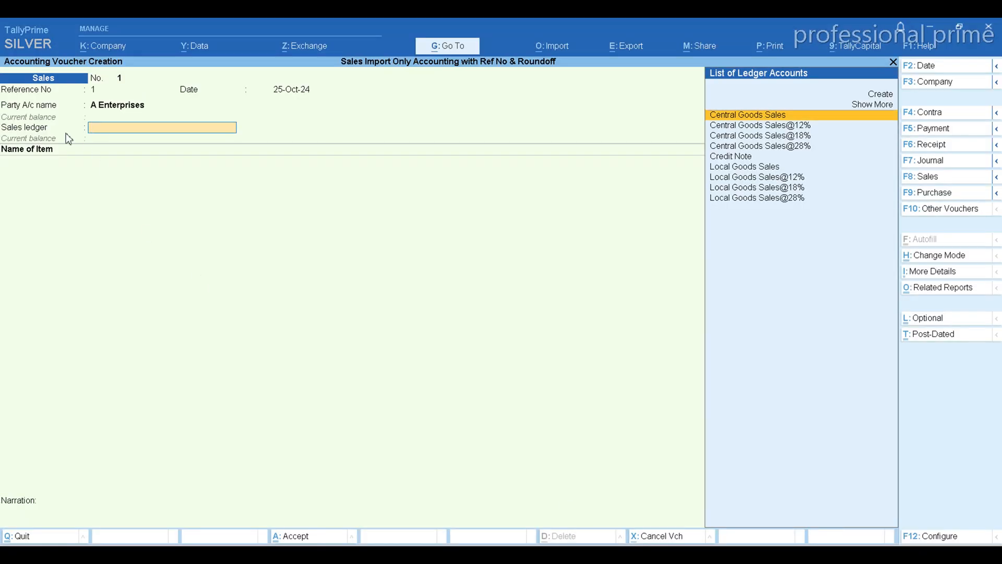
{"action": "key", "text": "Return"}
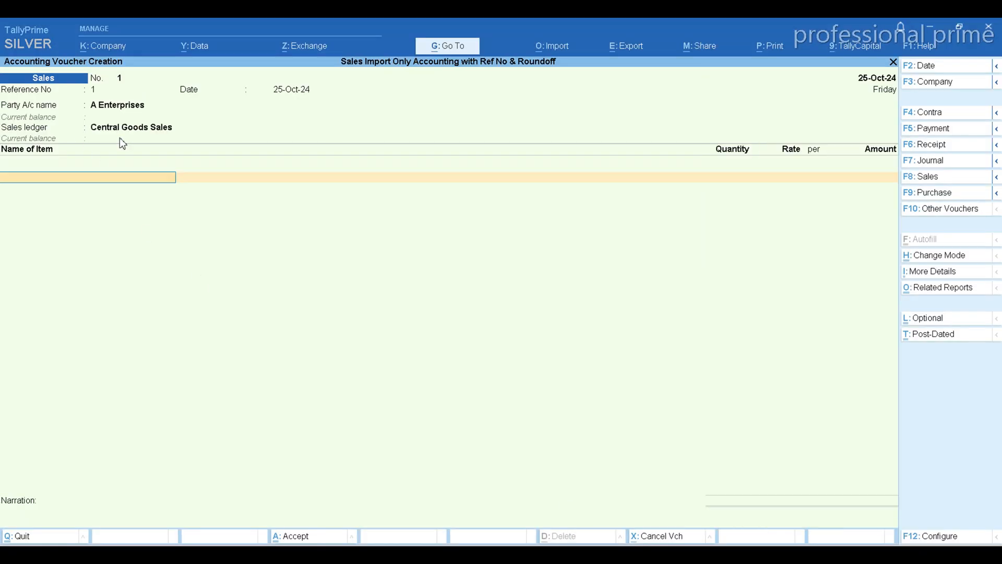
{"action": "type", "text": "S"}
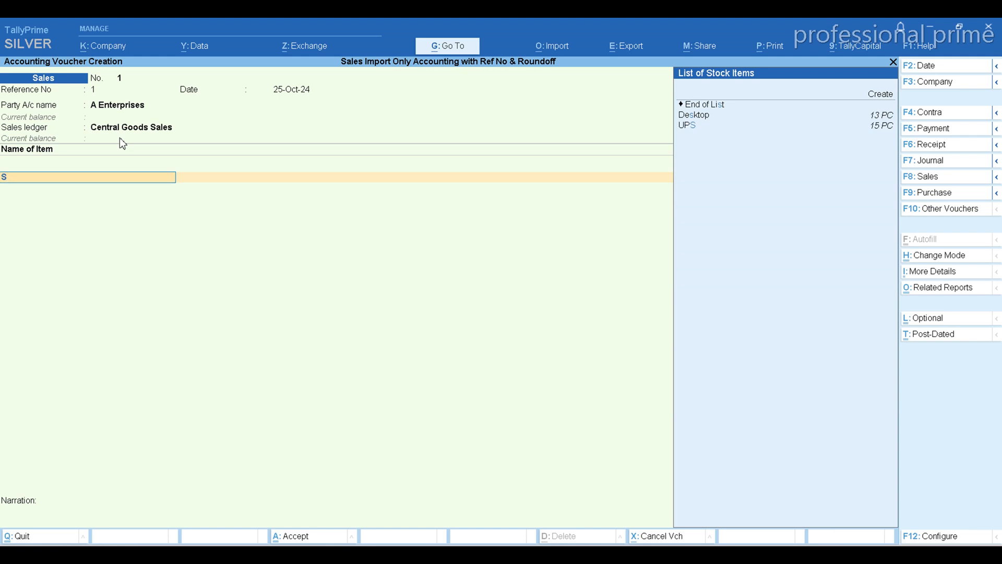
{"action": "key", "text": "BackSpace"}
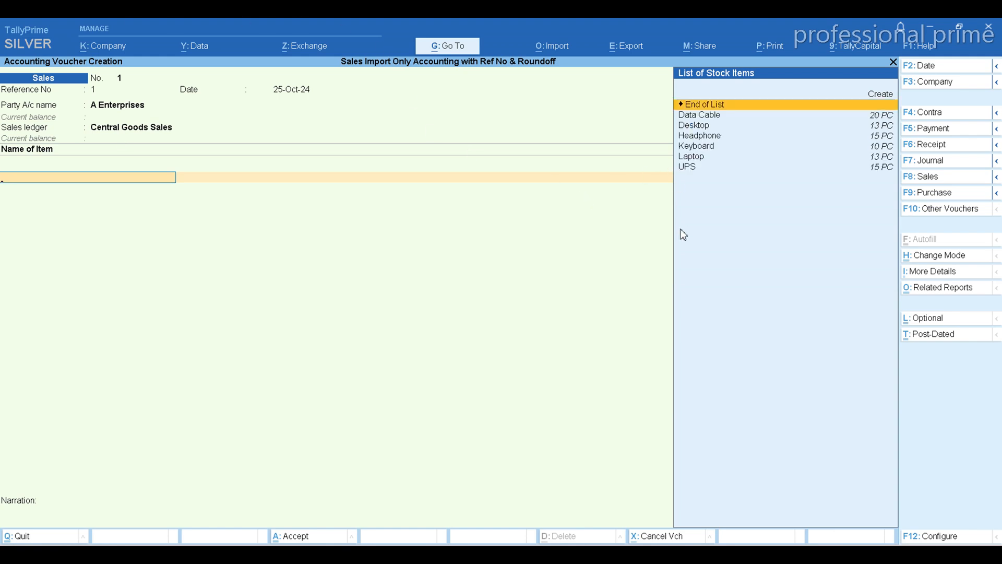
Change the voucher mode to Accounting Invoice.
{"action": "key", "text": "ctrl+h"}
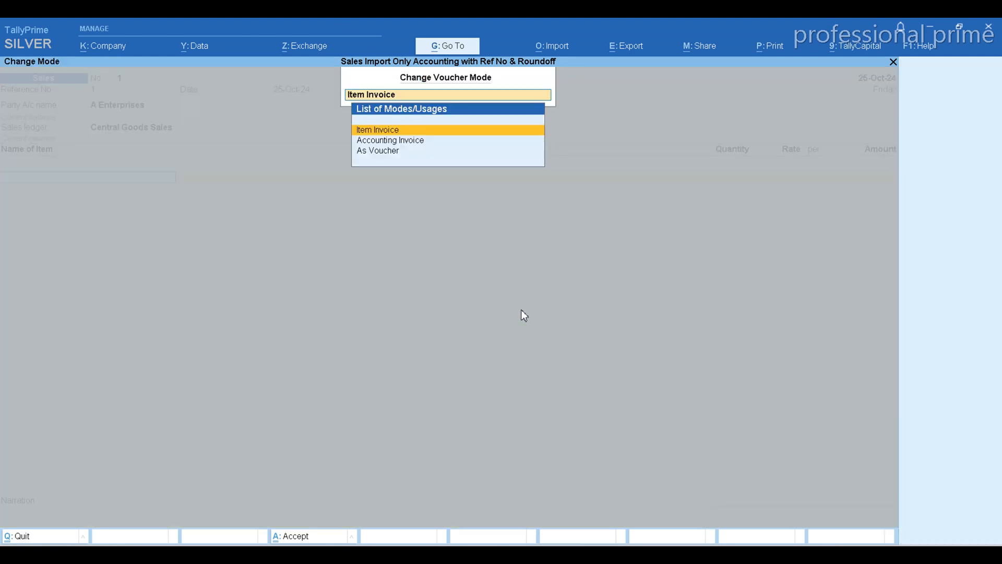
{"action": "key", "text": "BackSpace"}
{"action": "key", "text": "Return"}
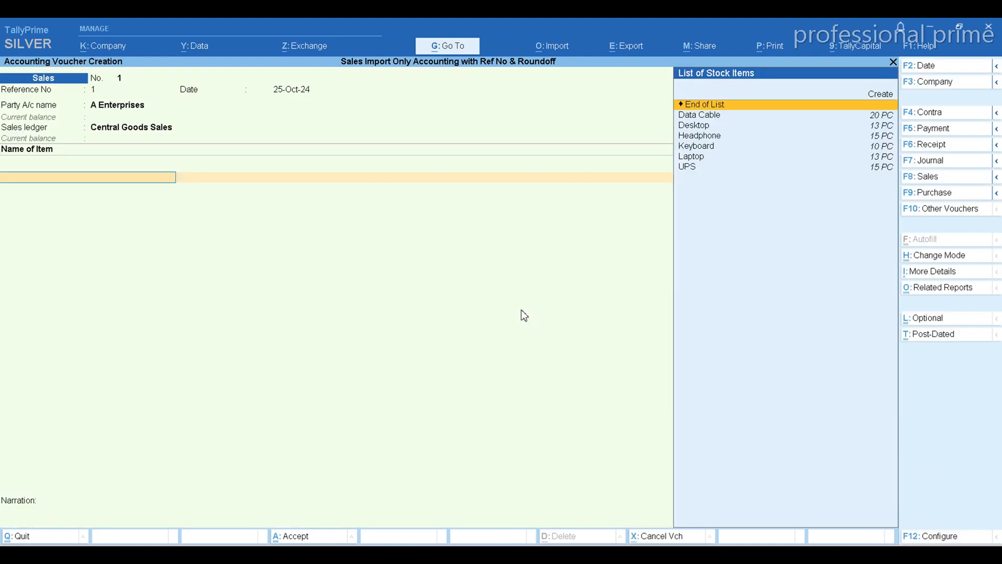
{"action": "left_click", "coordinate": [939, 256]}
{"action": "key", "text": "Down"}
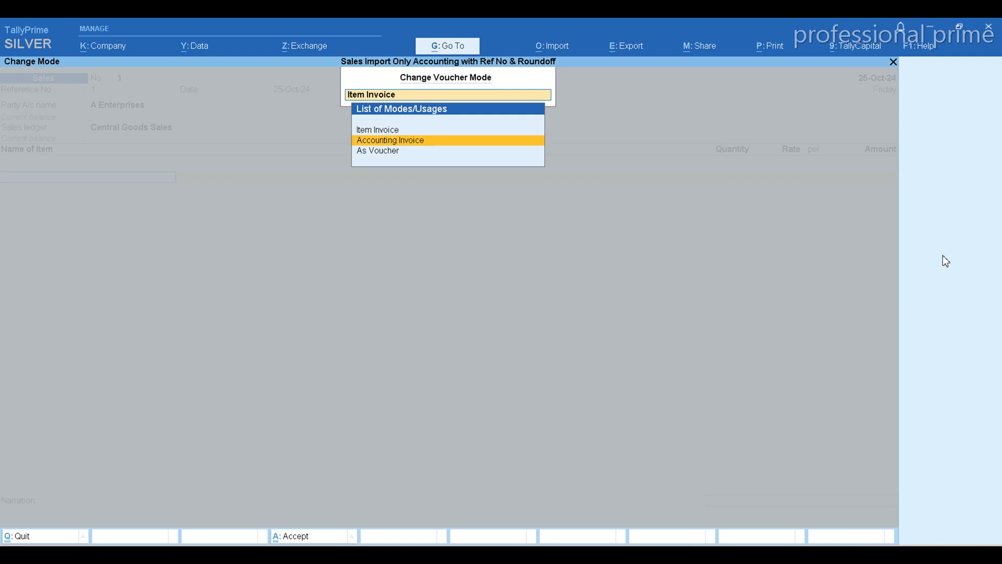
{"action": "key", "text": "Return"}
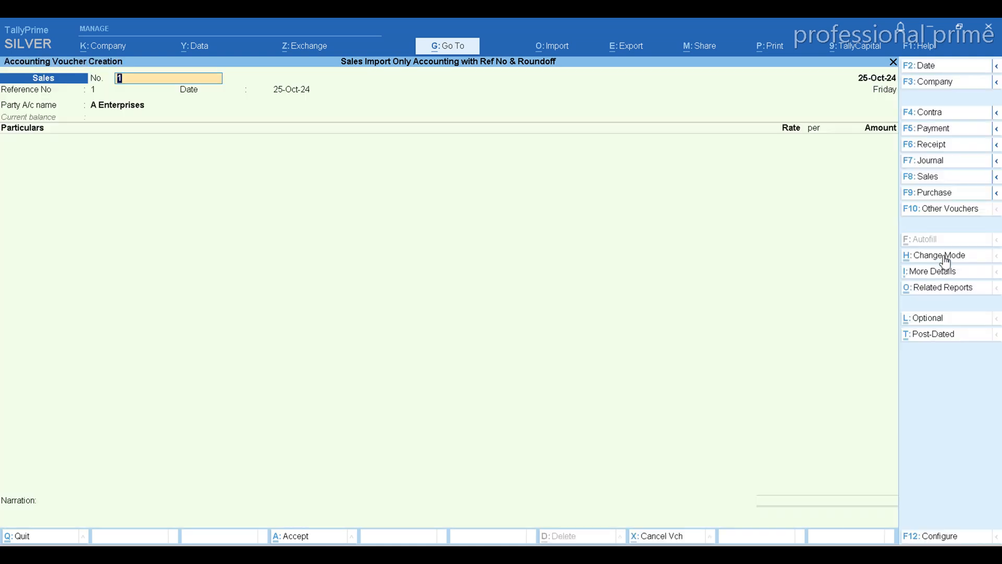
Select the Central Goods Sales@12% ledger under Particulars, then quit the voucher without saving it.
{"action": "key", "text": "Return"}
{"action": "key", "text": "Return"}
{"action": "key", "text": "Return"}
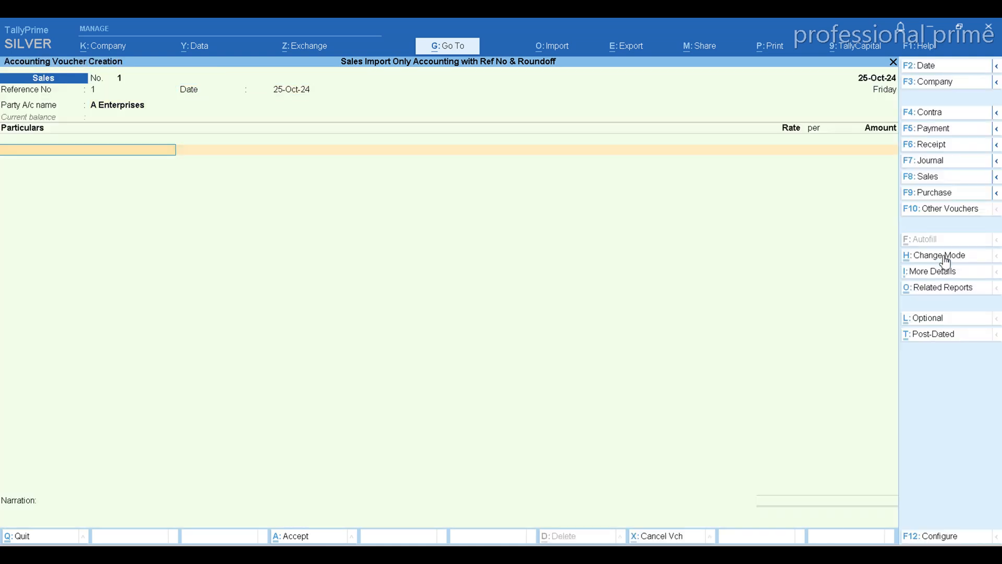
{"action": "type", "text": "S"}
{"action": "key", "text": "BackSpace"}
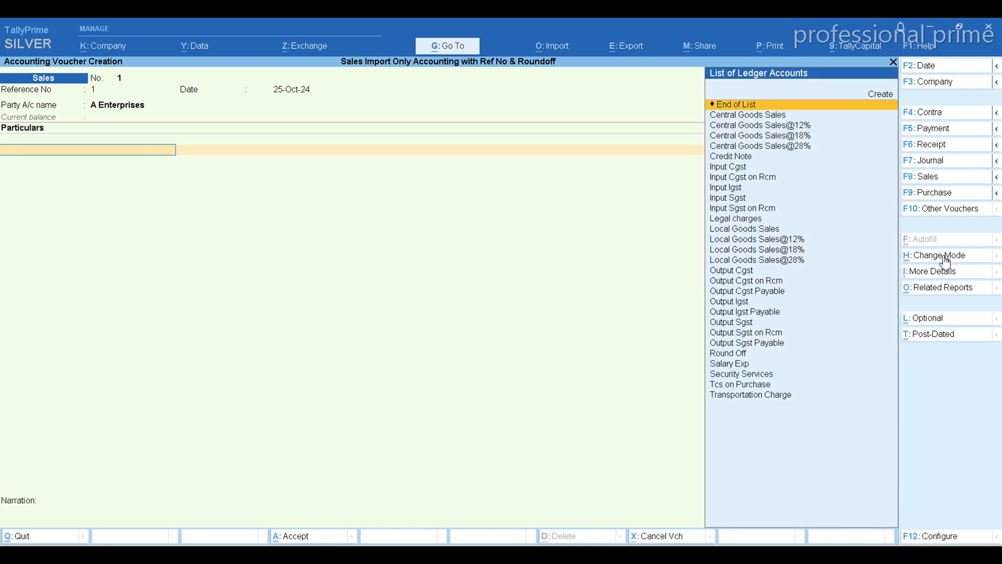
{"action": "key", "text": "Down"}
{"action": "key", "text": "Down"}
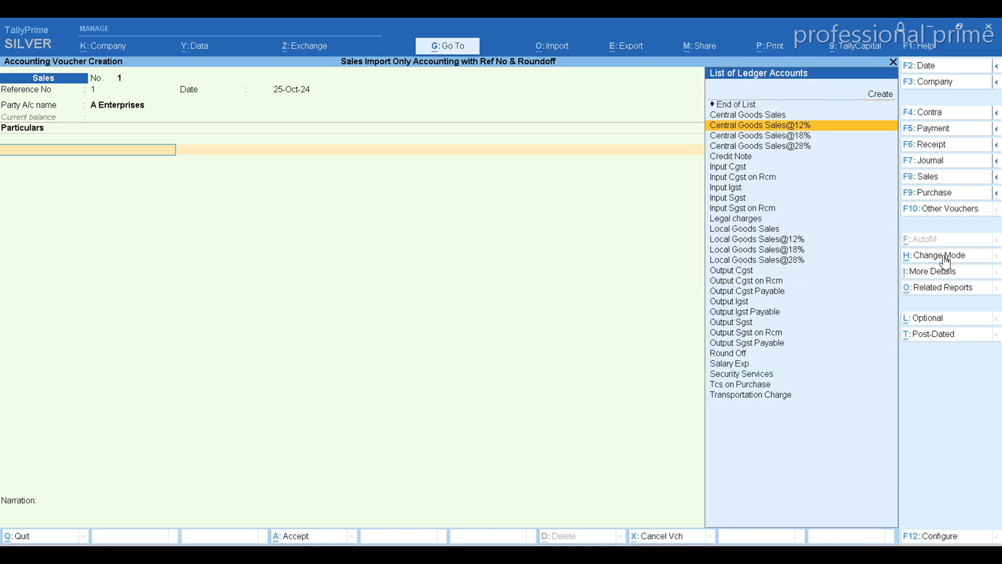
{"action": "key", "text": "Return"}
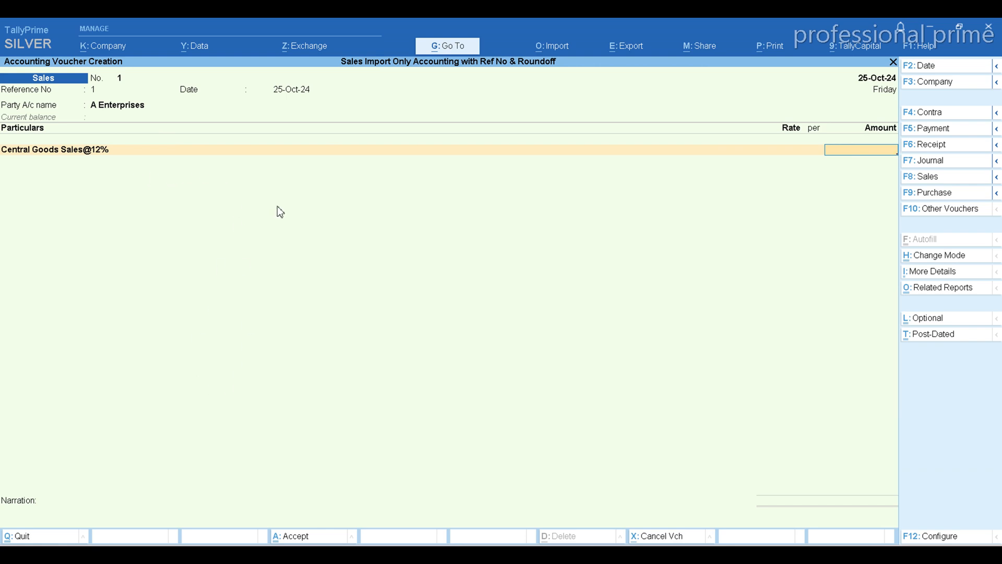
{"action": "key", "text": "ctrl+q"}
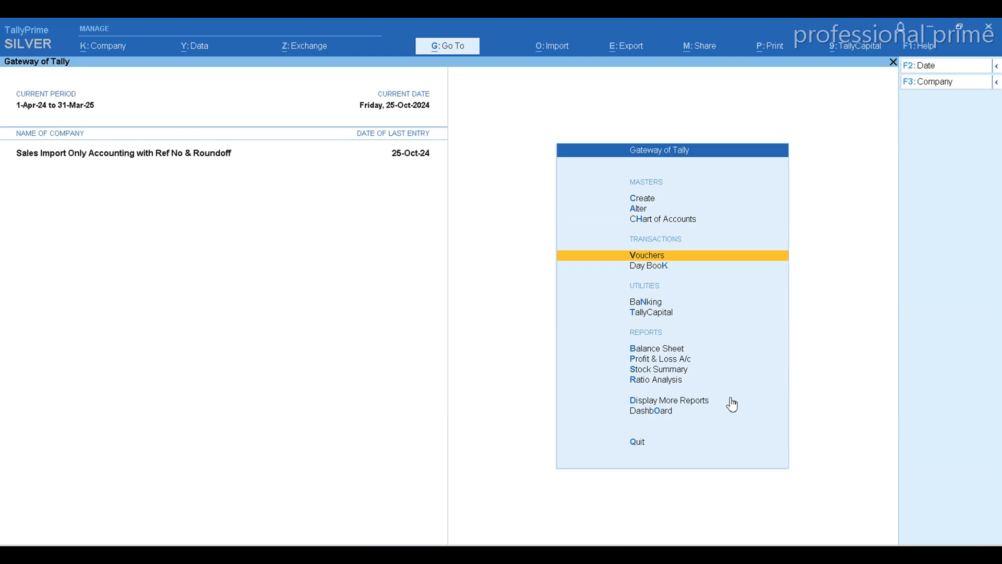
Check the invoice sheet in Excel, then return to TallyPrime and open a new voucher of type Sales.
{"action": "left_click", "coordinate": [675, 554]}
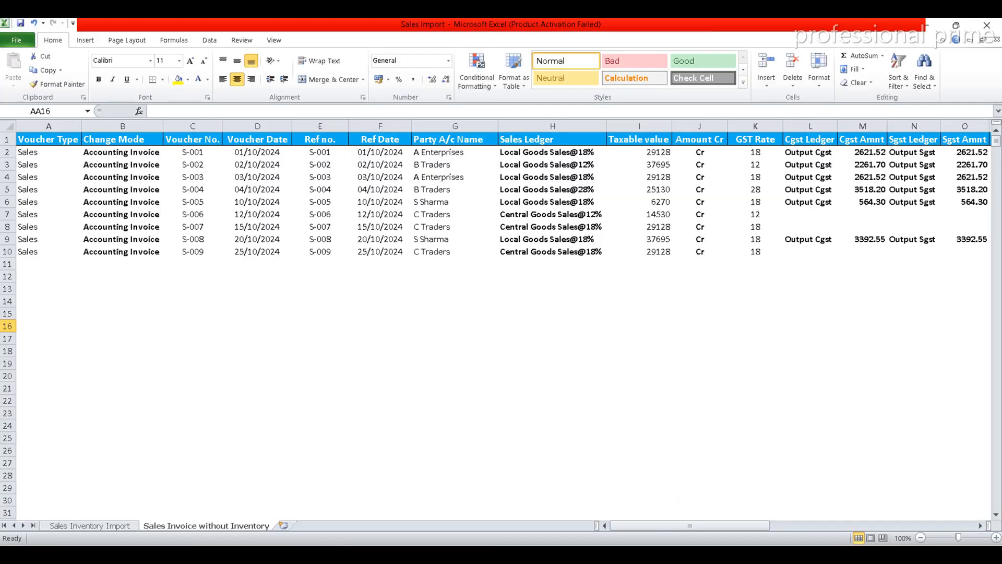
{"action": "key", "text": "alt+Tab"}
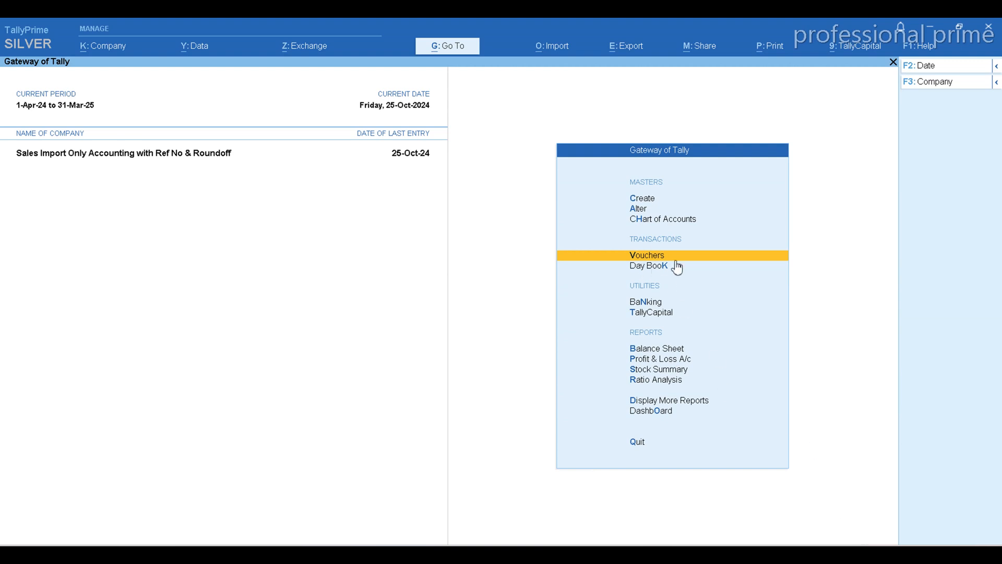
{"action": "key", "text": "Return"}
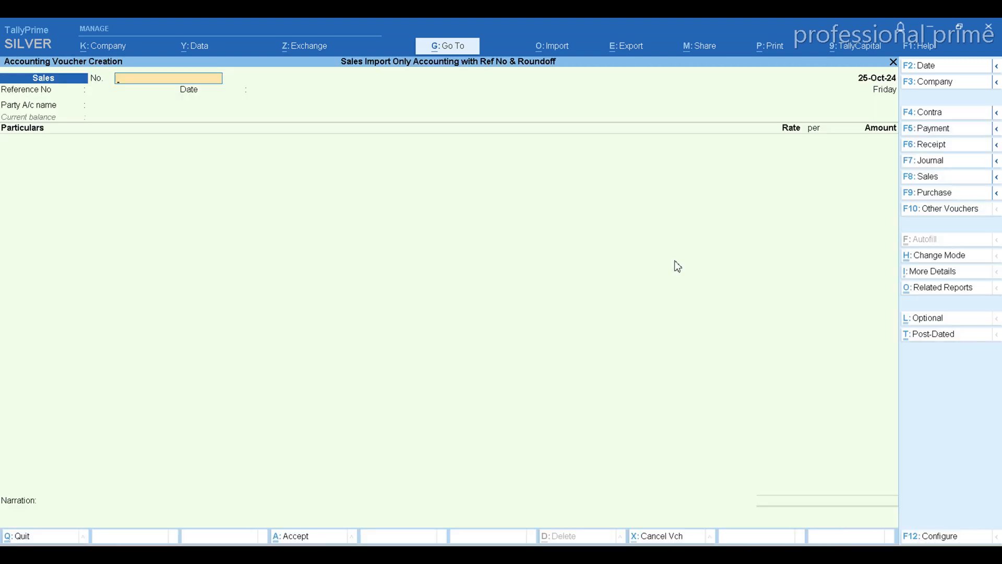
{"action": "left_click", "coordinate": [932, 177]}
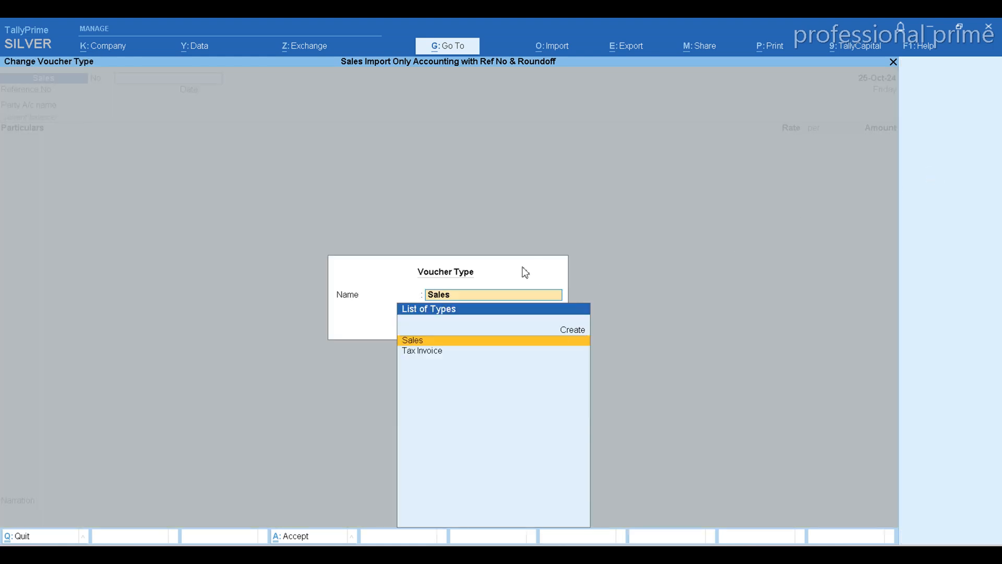
{"action": "key", "text": "Return"}
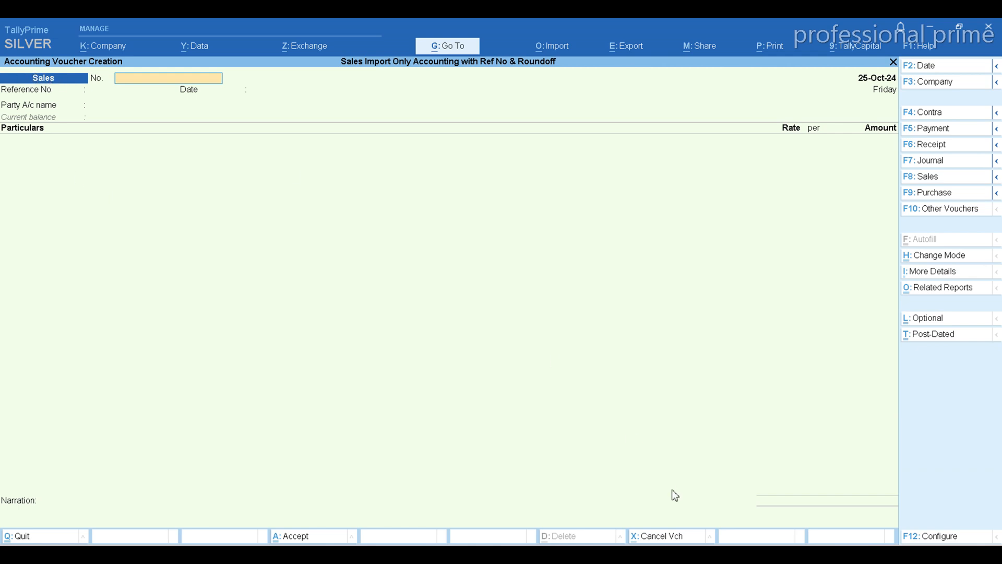
Check the sheet's voucher type column in Excel, then change the TallyPrime voucher type to Tax Invoice.
{"action": "key", "text": "alt+Tab"}
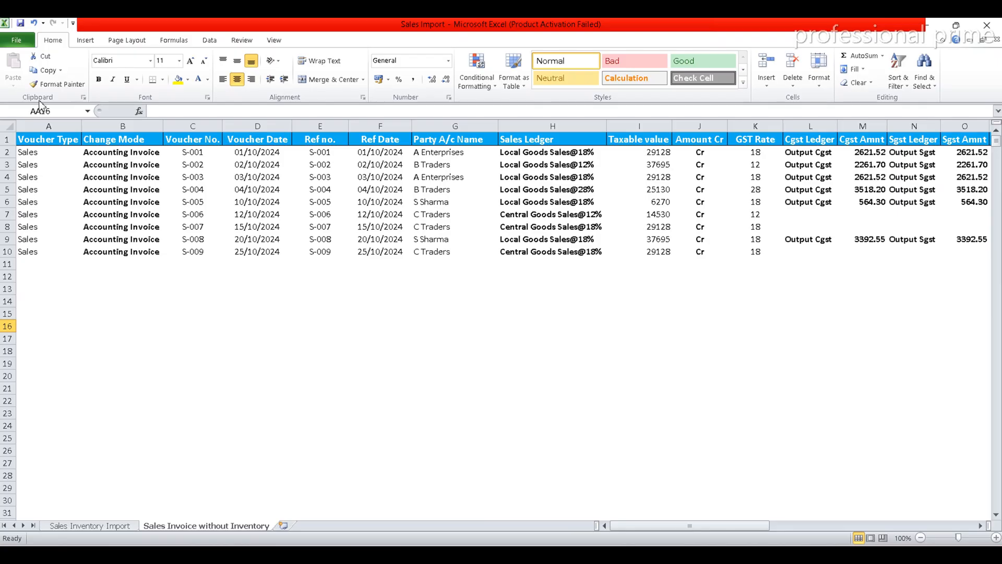
{"action": "key", "text": "alt+Tab"}
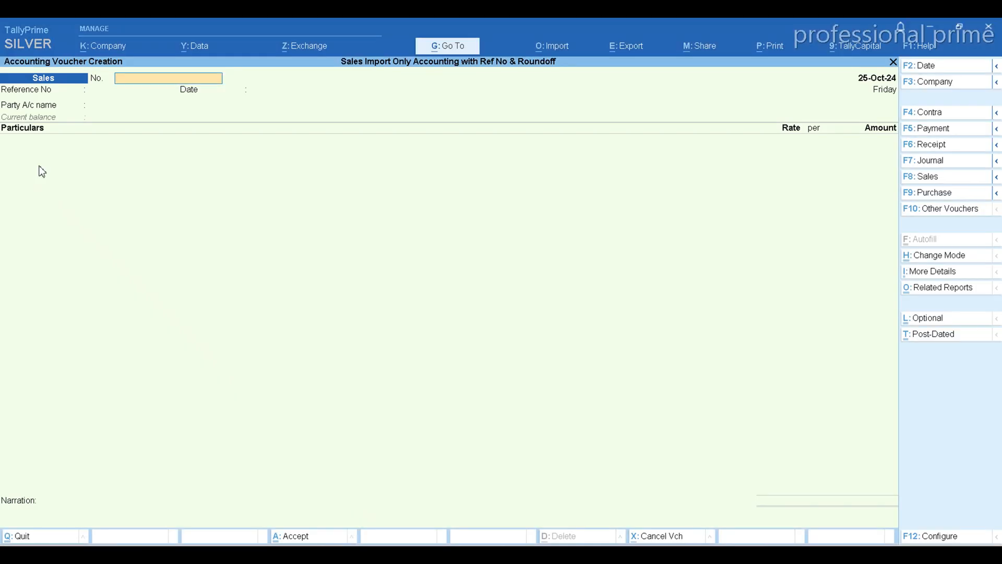
{"action": "left_click", "coordinate": [927, 180]}
{"action": "key", "text": "Down"}
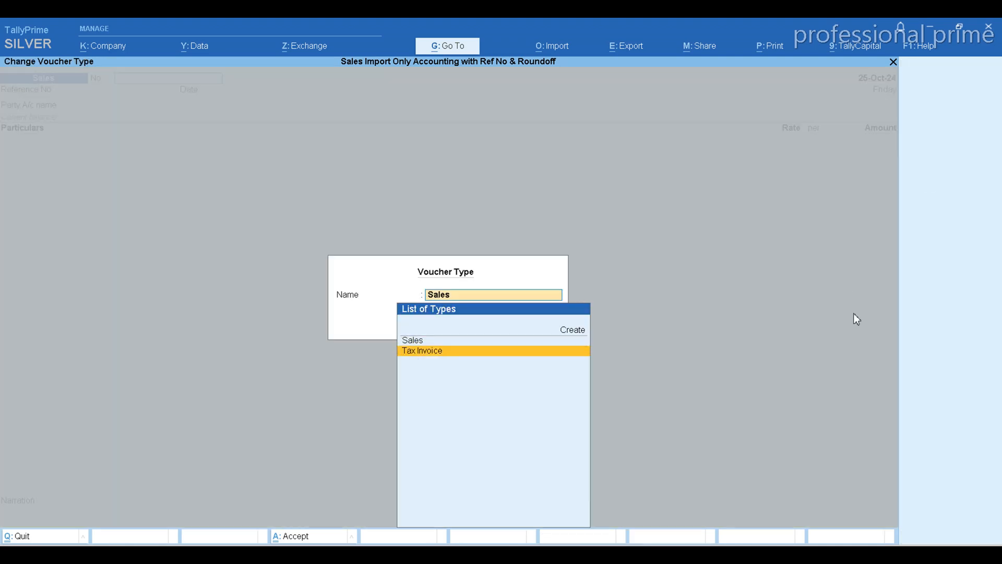
{"action": "key", "text": "Return"}
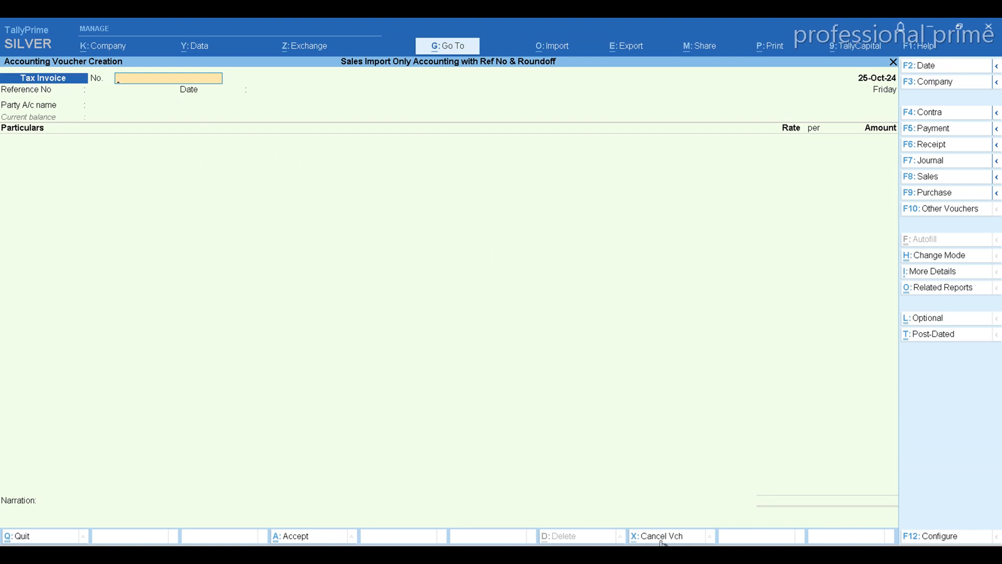
Compare the Voucher Type and Change Mode columns of the Excel sheet with the TallyPrime voucher screen.
{"action": "key", "text": "alt+Tab"}
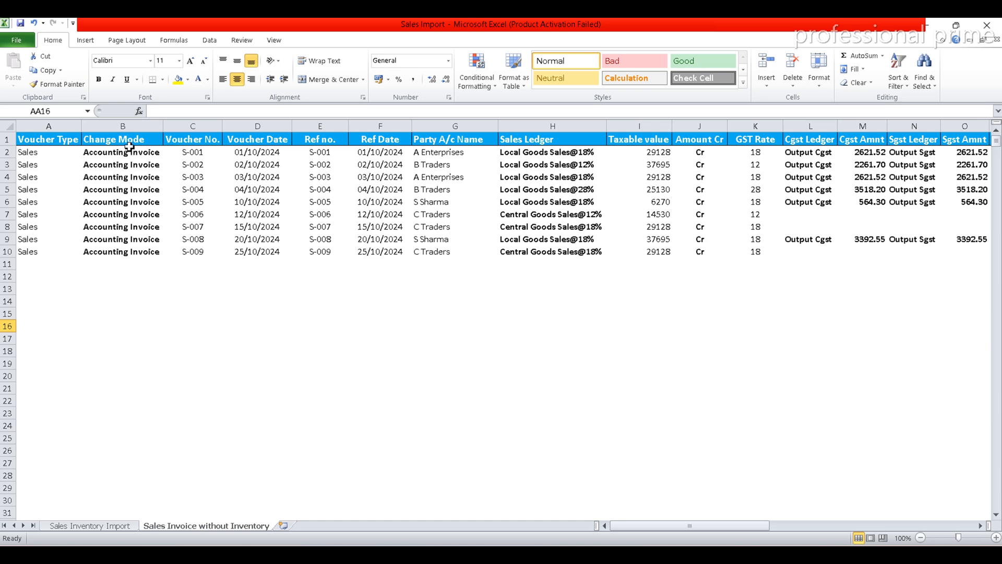
{"action": "key", "text": "alt+Tab"}
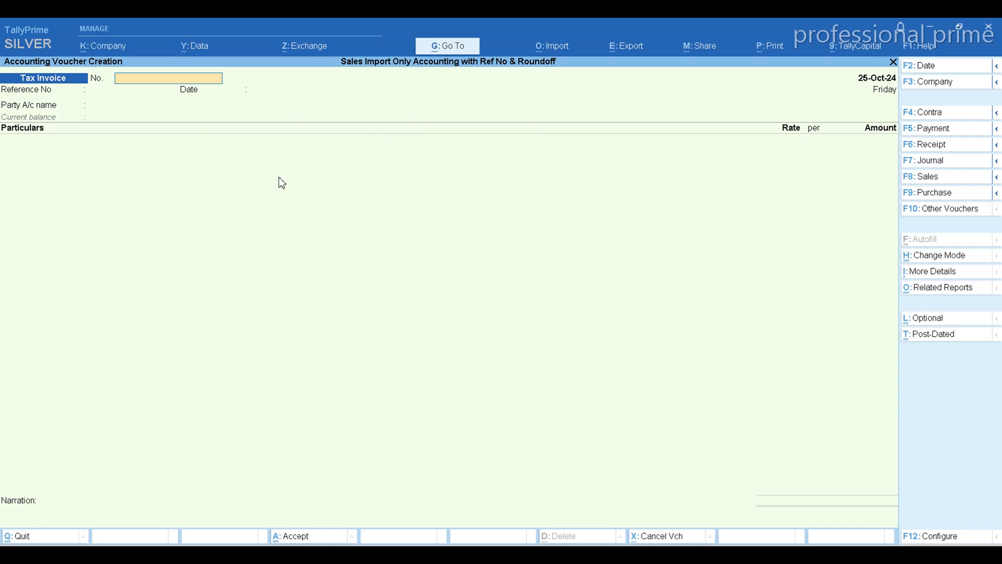
{"action": "key", "text": "alt"}
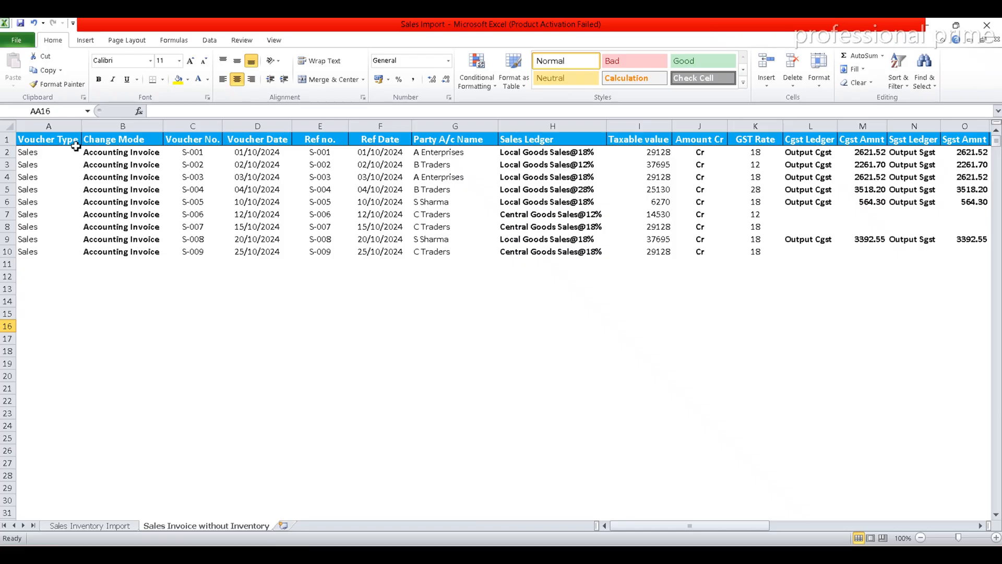
Compare the sheet's Change Mode column with the list of voucher modes in TallyPrime, keeping the Accounting Invoice mode.
{"action": "left_click", "coordinate": [124, 154]}
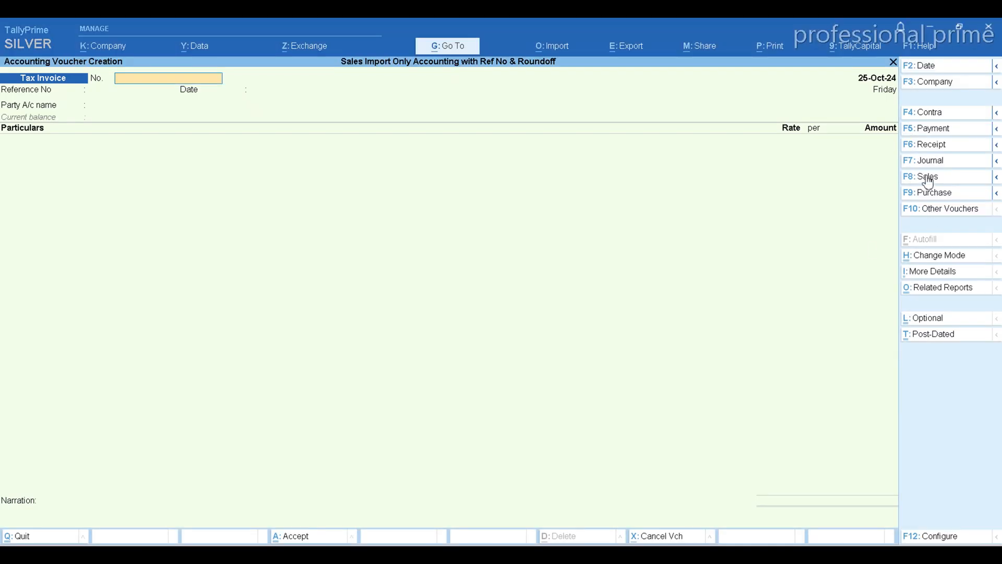
{"action": "left_click", "coordinate": [930, 255]}
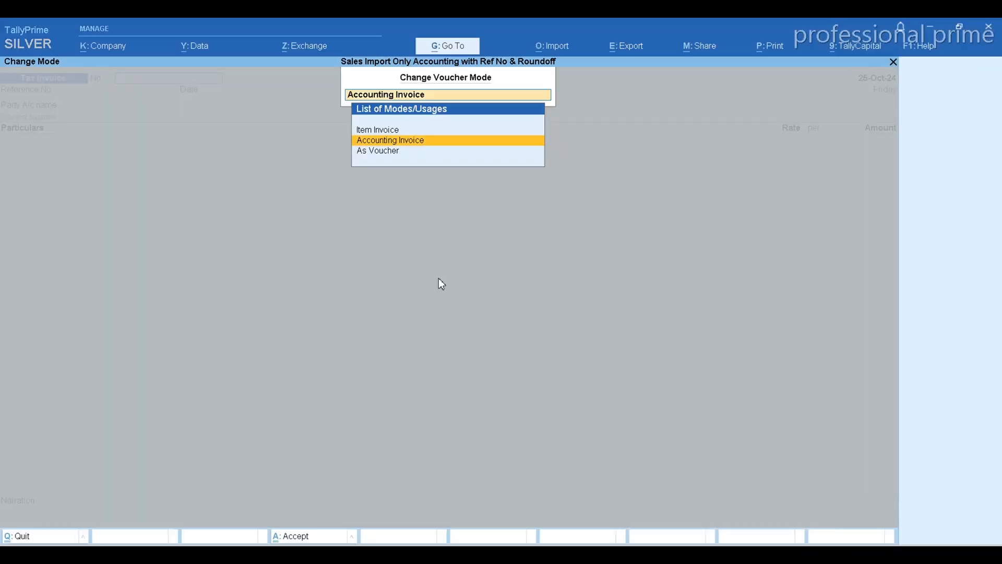
{"action": "key", "text": "Down"}
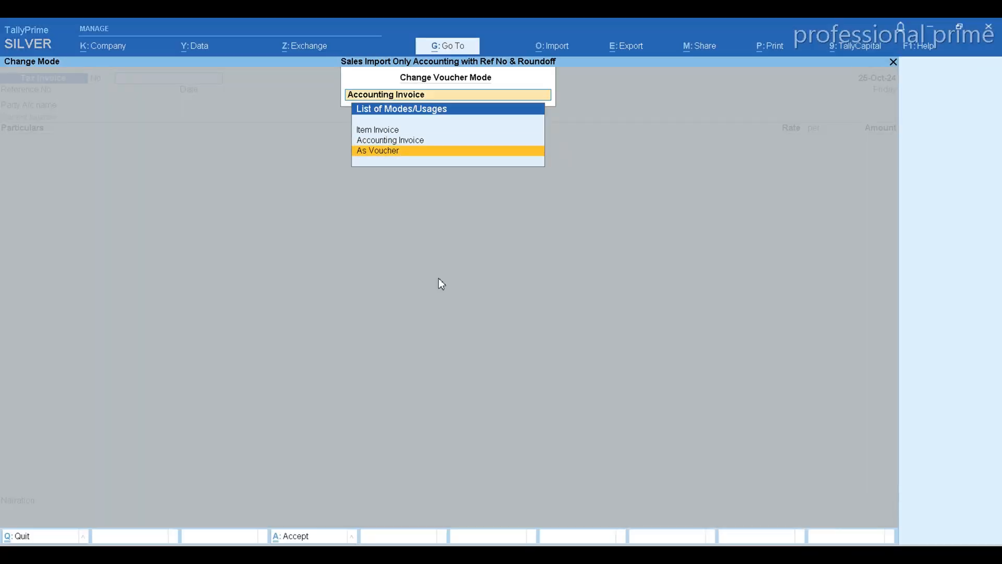
{"action": "key", "text": "Down"}
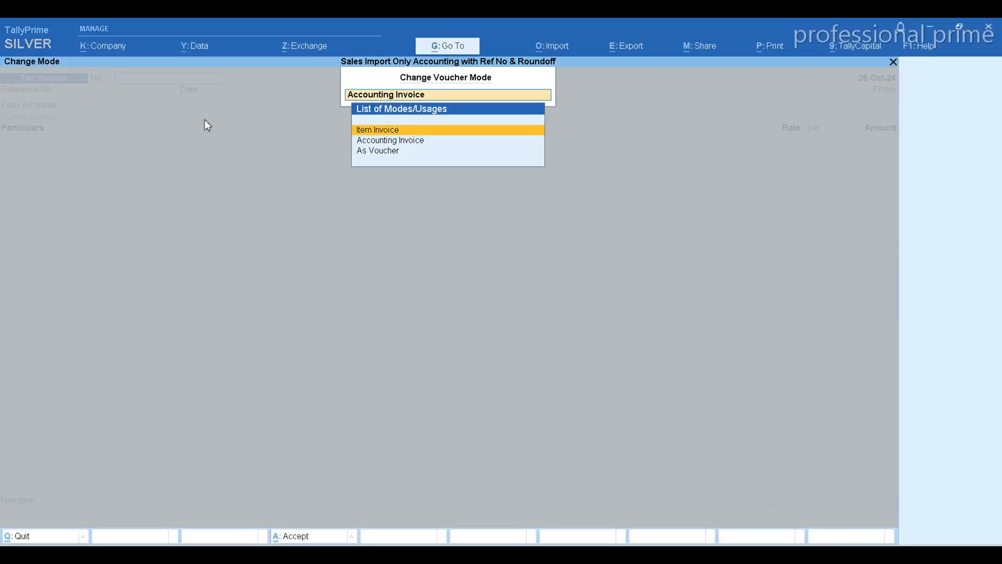
{"action": "key", "text": "Return"}
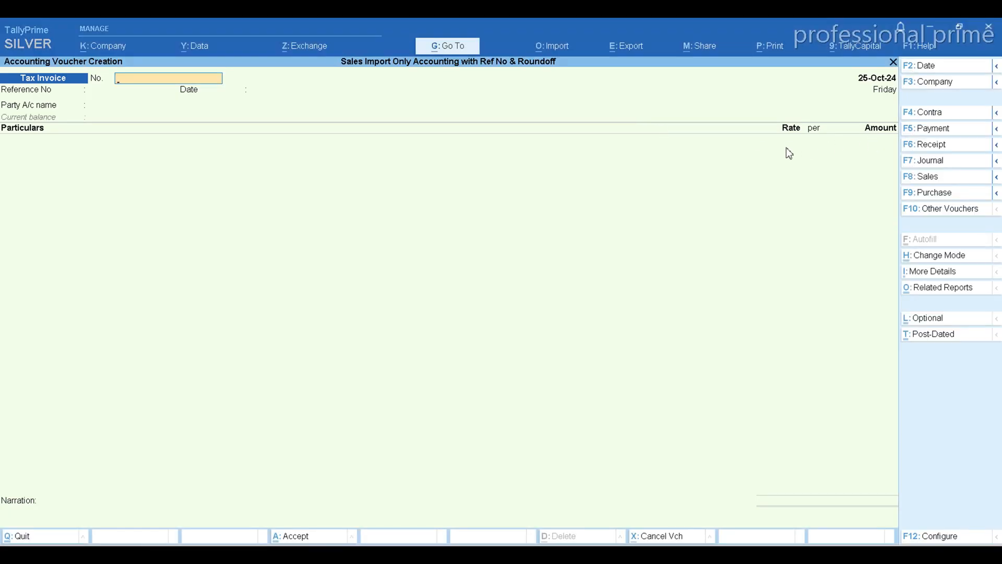
Compare the amount columns of the Excel sheet with the Amount column of the TallyPrime voucher.
{"action": "key", "text": "alt+Tab"}
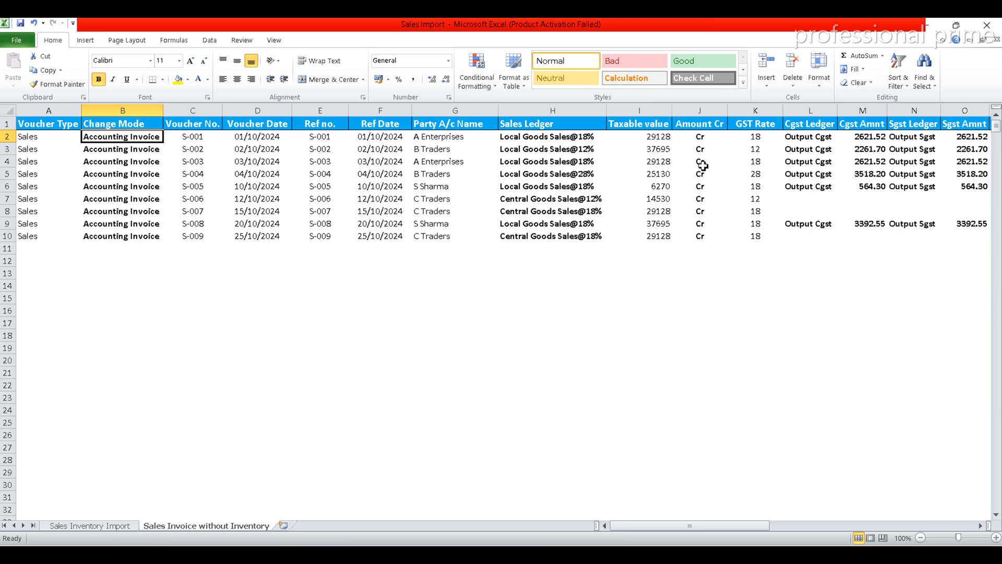
{"action": "key", "text": "alt+Tab"}
{"action": "key", "text": "alt+Tab"}
Try GST rates of 28 for invoice S-001 and 18 for S-002 in the Excel sheet, and undo both changes.
{"action": "left_click", "coordinate": [765, 137]}
{"action": "type", "text": "2"}
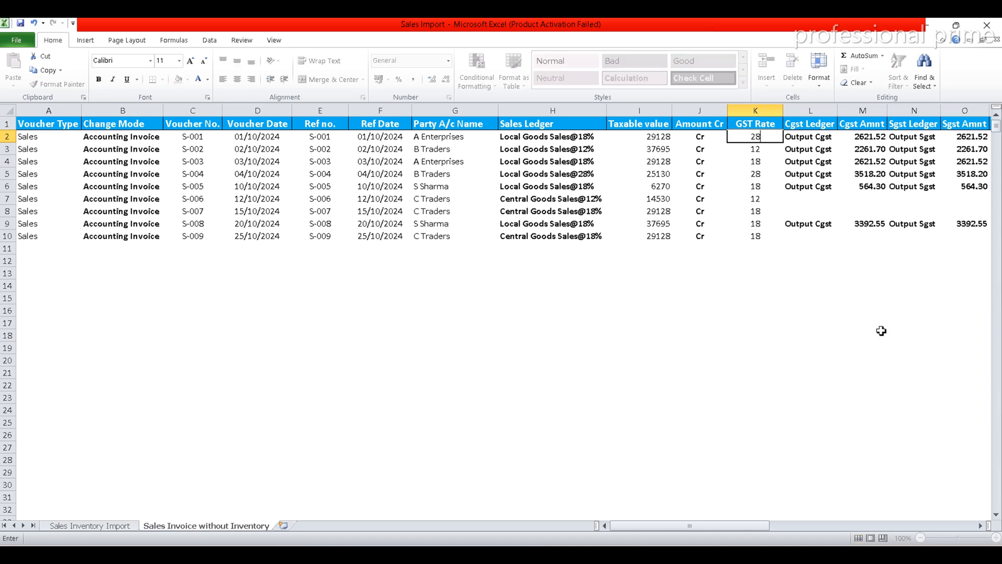
{"action": "type", "text": "8"}
{"action": "key", "text": "Return"}
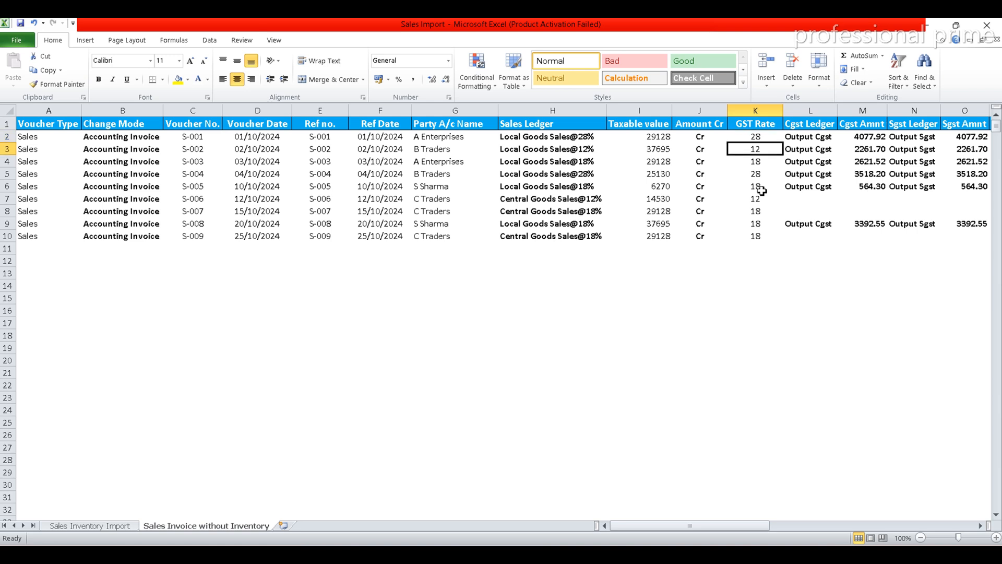
{"action": "type", "text": "18"}
{"action": "key", "text": "Return"}
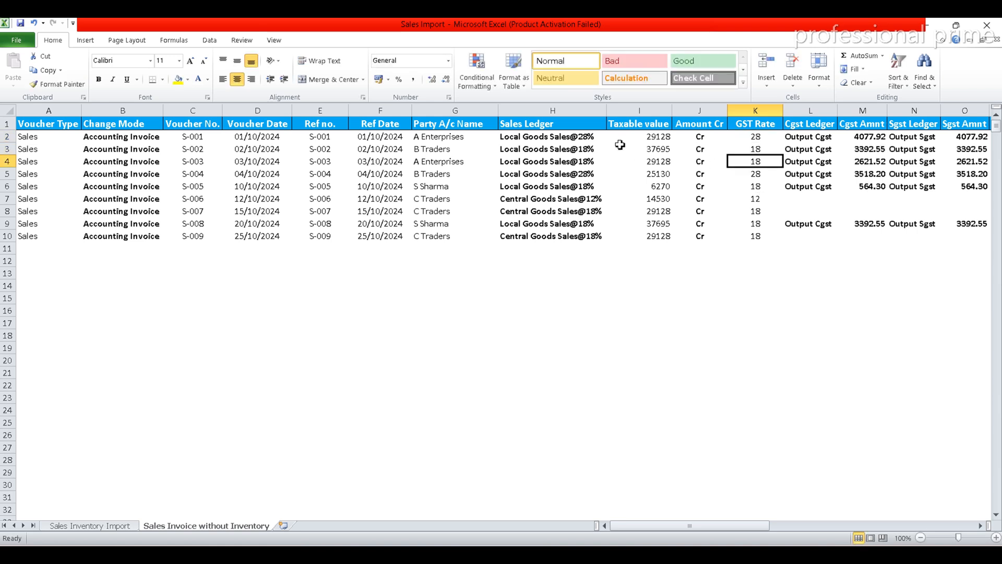
{"action": "key", "text": "ctrl+z"}
{"action": "key", "text": "ctrl+z"}
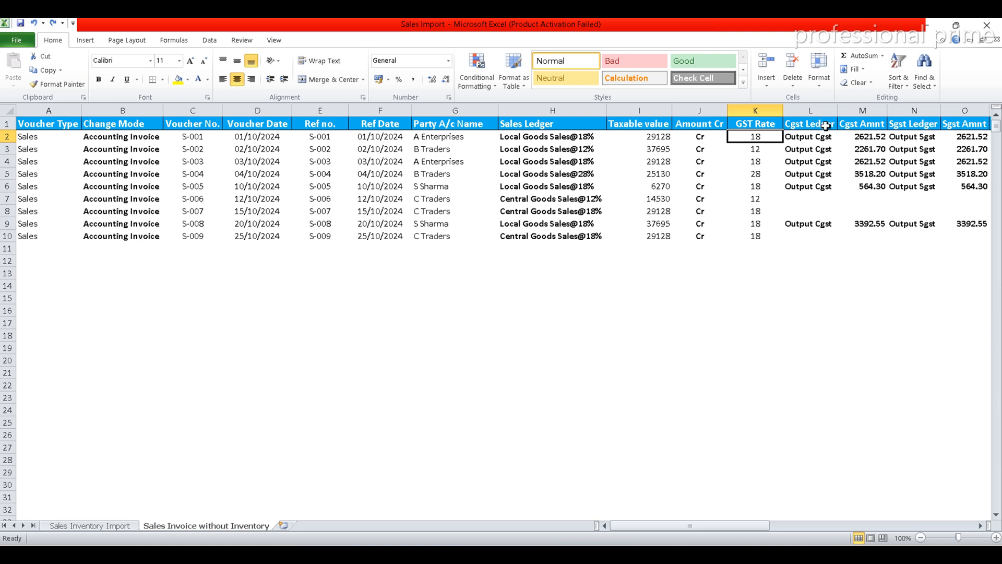
Examine the sheet's header columns from Sgst Ledger through the Igst, invoice value and bill reference columns up to Amount Dr.
{"action": "left_click", "coordinate": [922, 126]}
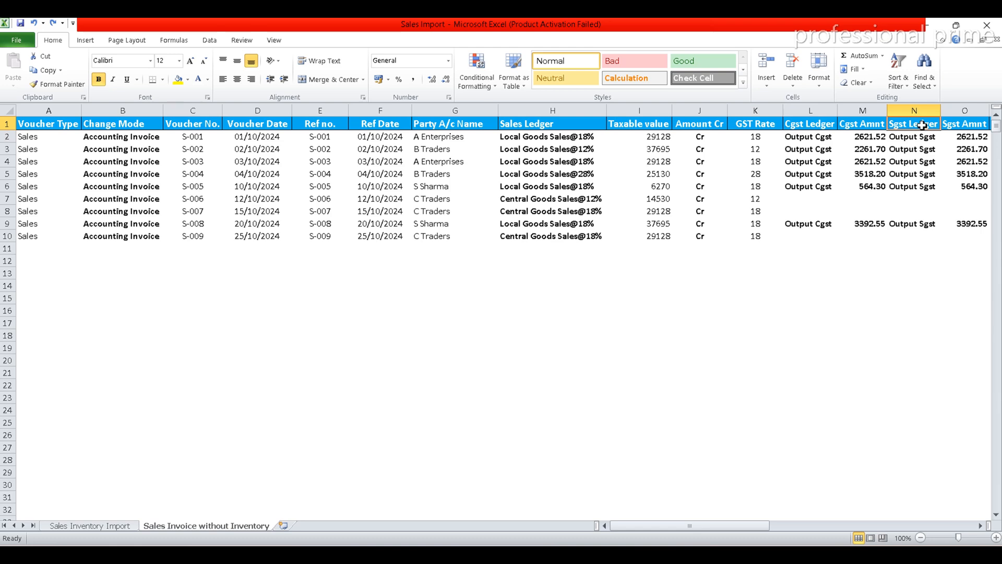
{"action": "key", "text": "Right"}
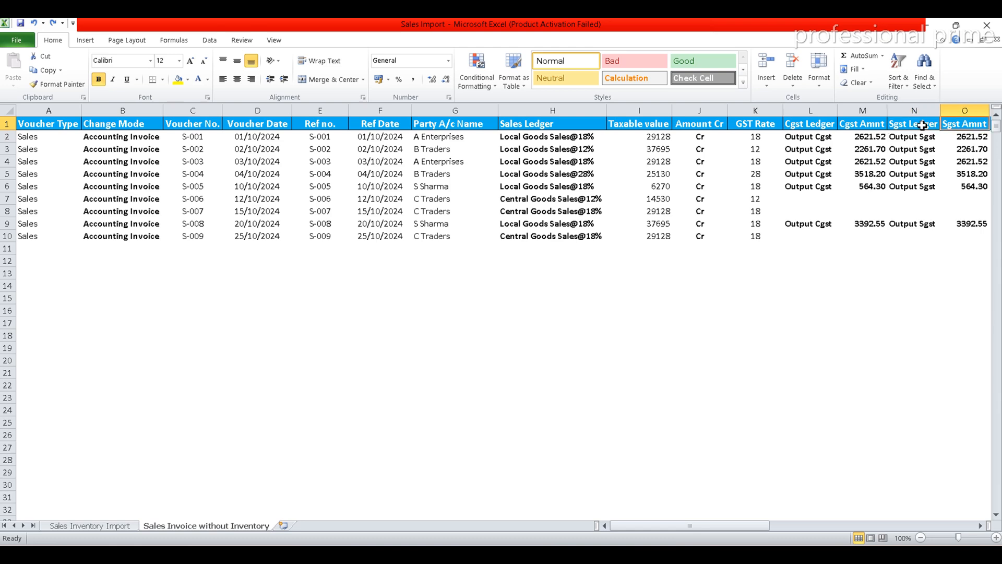
{"action": "key", "text": "Right"}
{"action": "key", "text": "Right"}
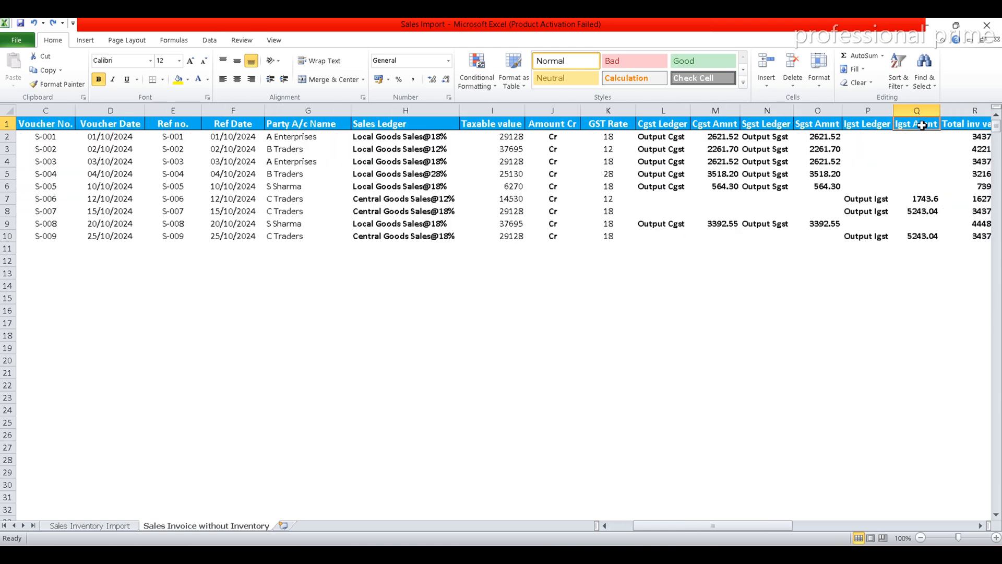
{"action": "key", "text": "Right"}
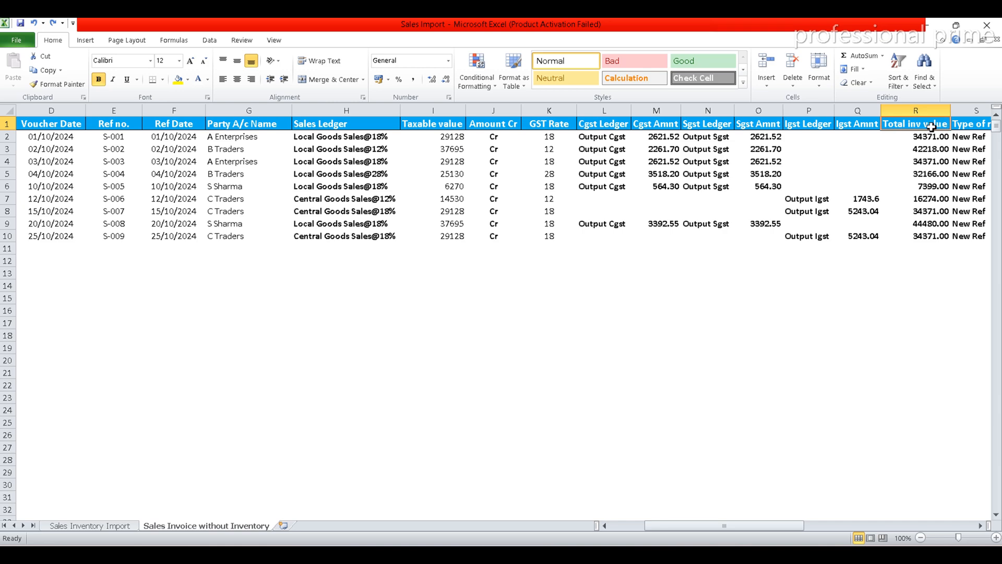
{"action": "key", "text": "Right"}
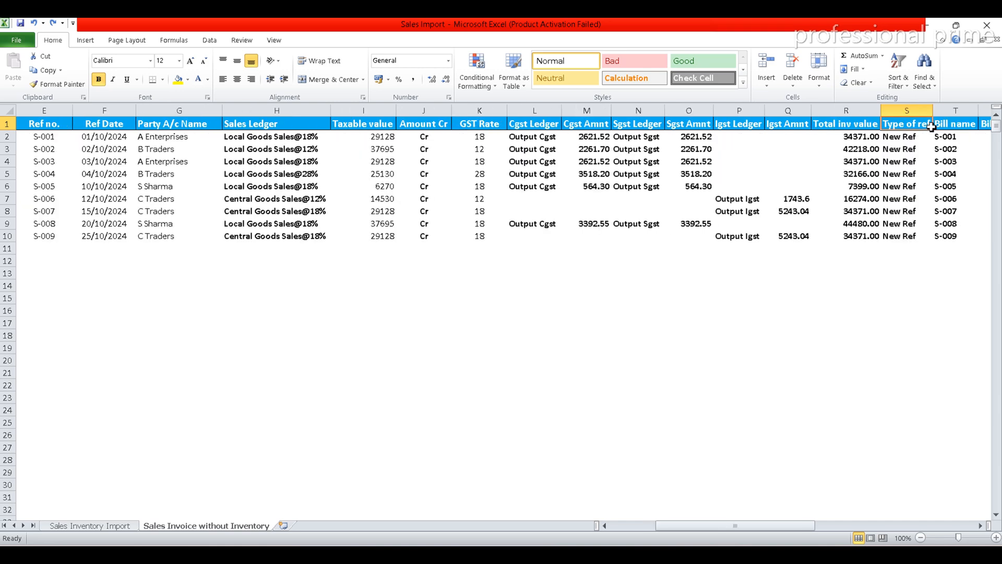
{"action": "key", "text": "Right"}
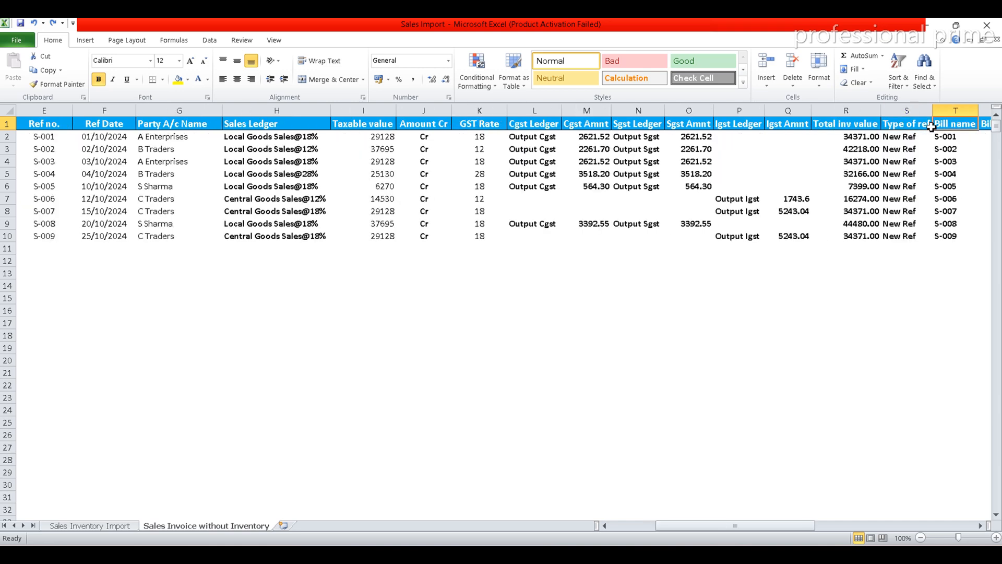
{"action": "key", "text": "Right"}
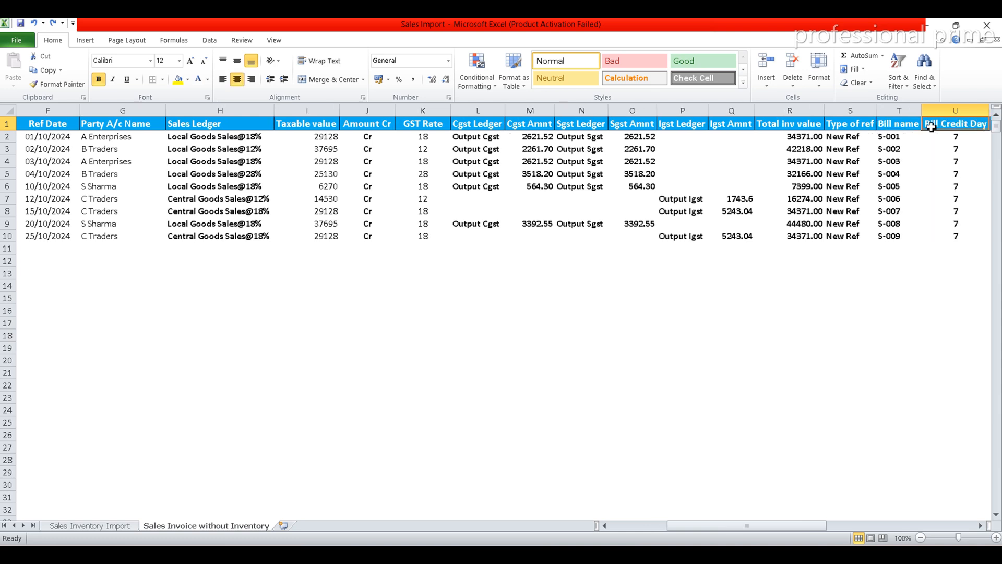
{"action": "key", "text": "Right"}
{"action": "key", "text": "Right"}
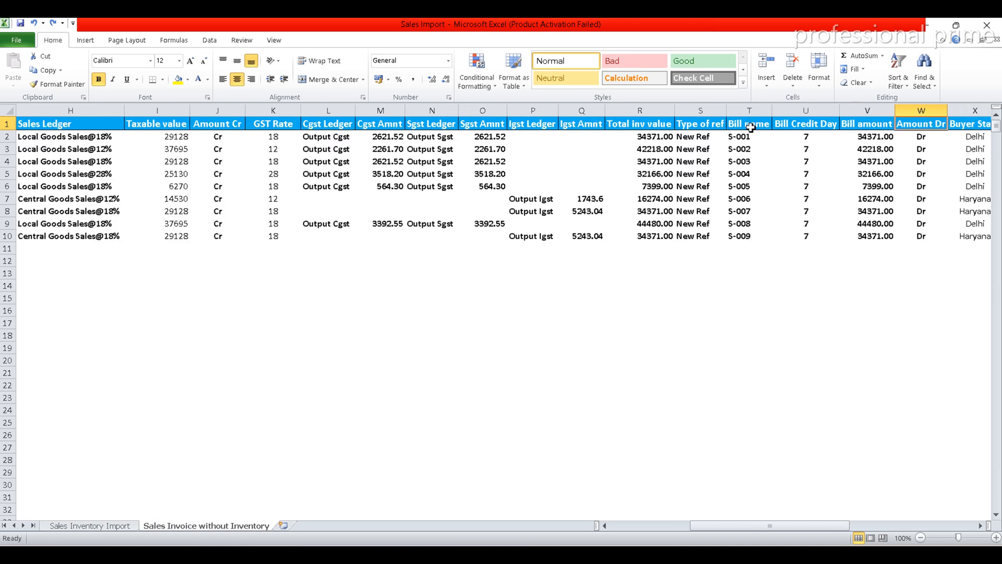
Switch to the TallyPrime voucher, skip the reference fields and select A Enterprises as the party account.
{"action": "key", "text": "alt+Tab"}
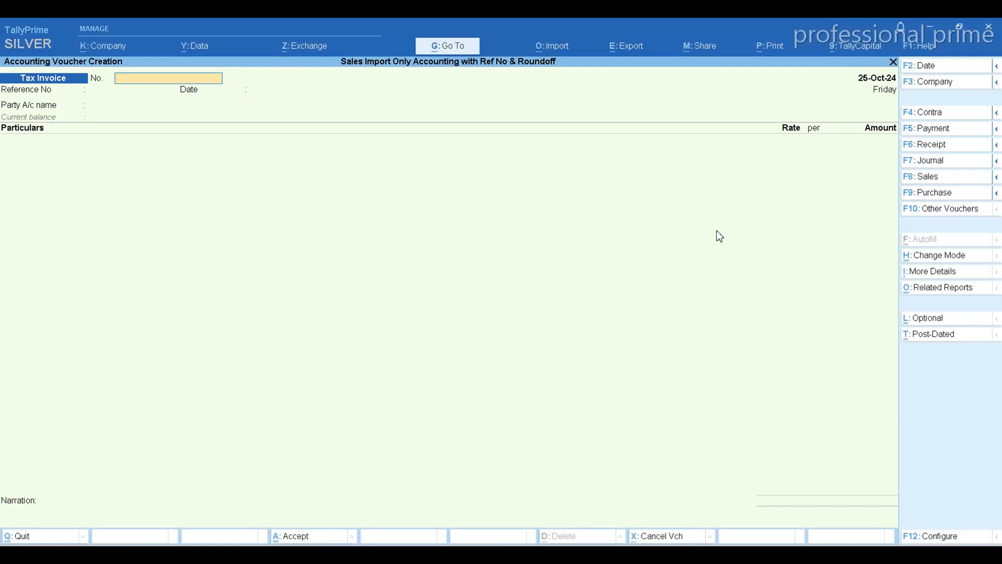
{"action": "key", "text": "Return"}
{"action": "key", "text": "Return"}
{"action": "key", "text": "Return"}
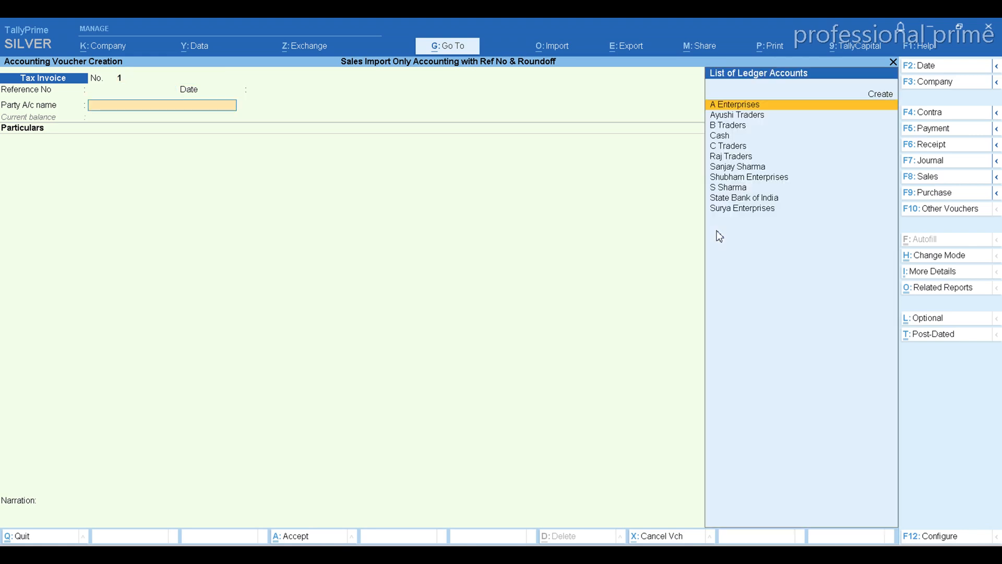
{"action": "key", "text": "Return"}
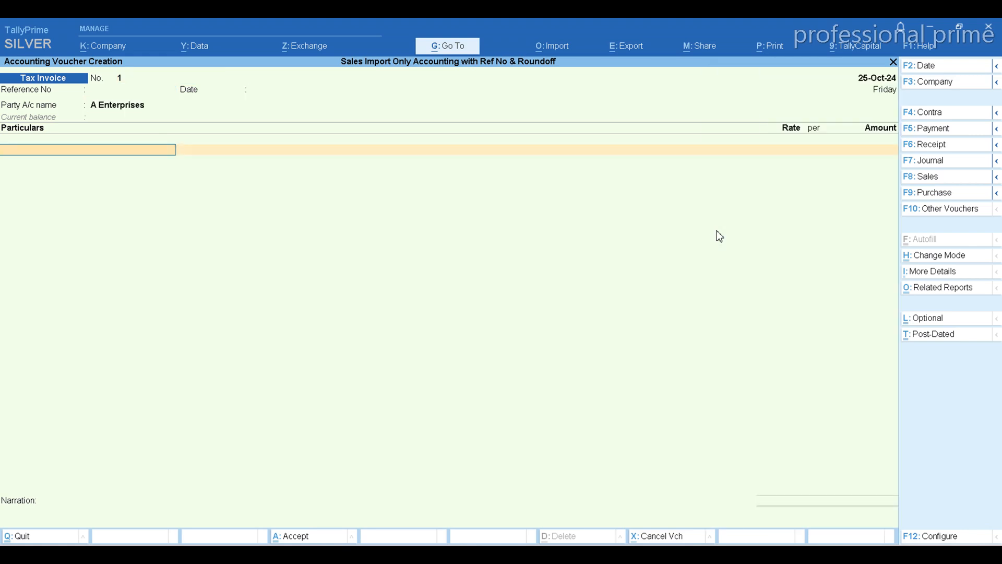
Add the Central Goods Sales@28% ledger under Particulars with an amount of 50,000.
{"action": "type", "text": "Ce"}
{"action": "key", "text": "Down"}
{"action": "key", "text": "Down"}
{"action": "key", "text": "Down"}
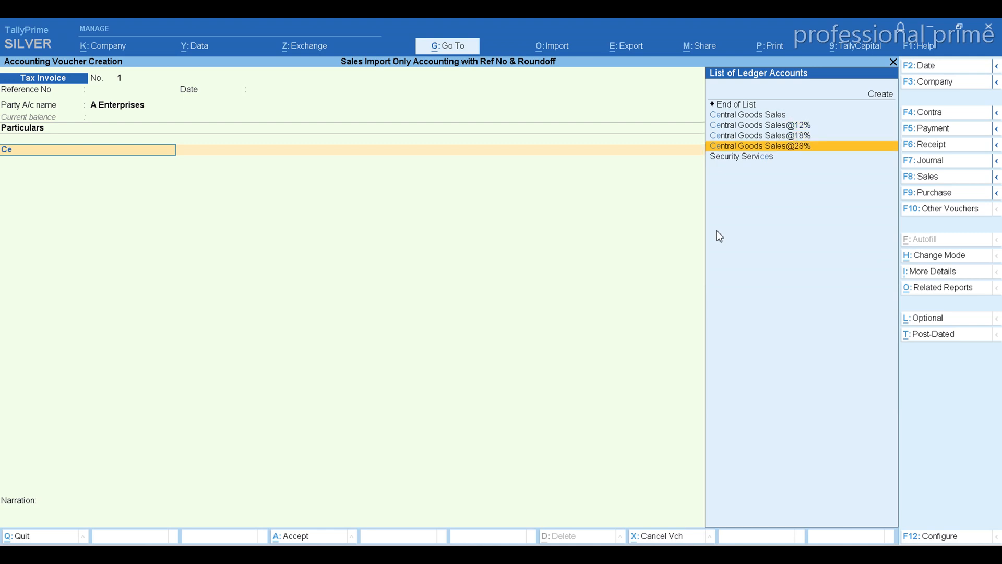
{"action": "key", "text": "Return"}
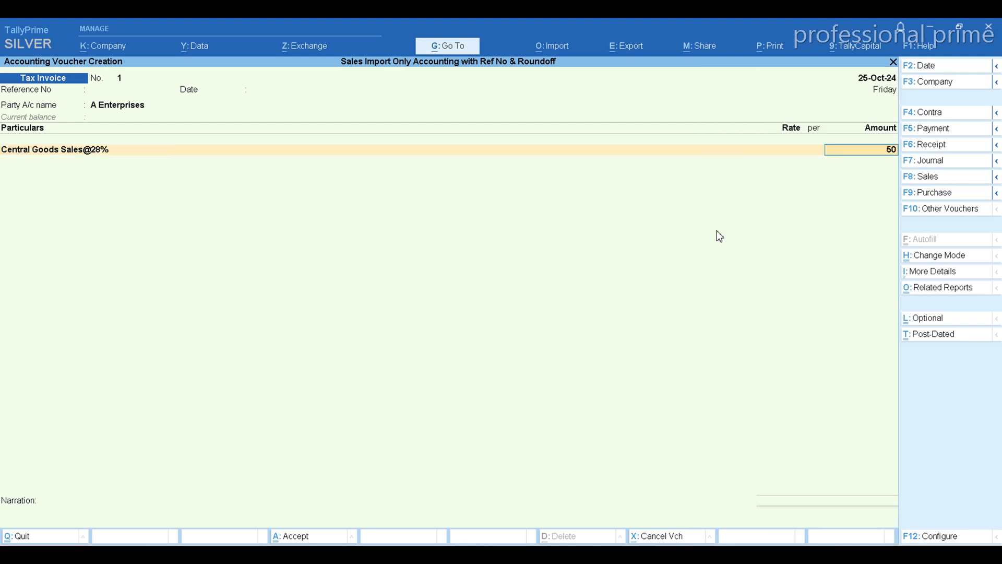
{"action": "key", "text": "Return"}
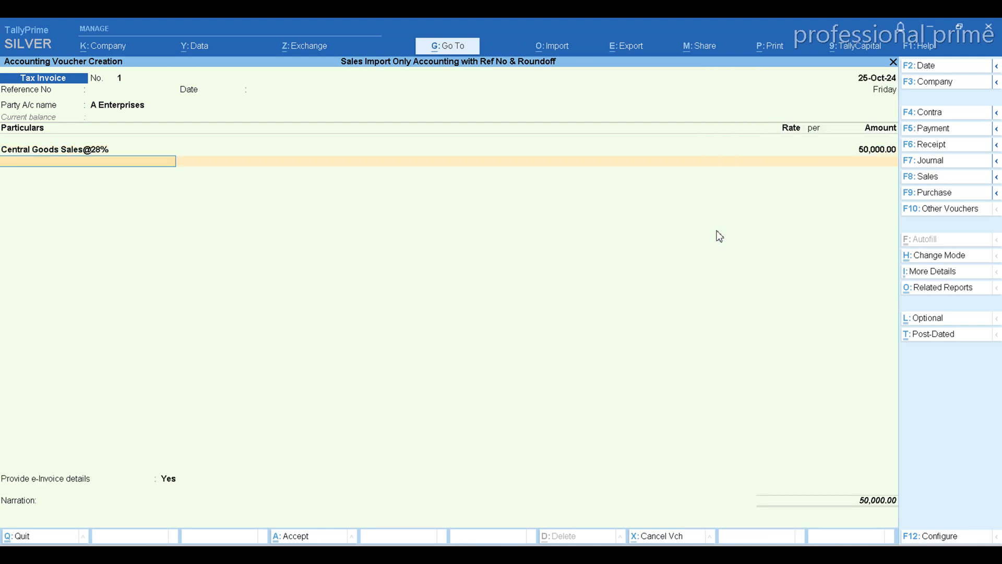
Add the Output Cgst ledger below the sales ledger and accept its calculated amount.
{"action": "type", "text": "Out"}
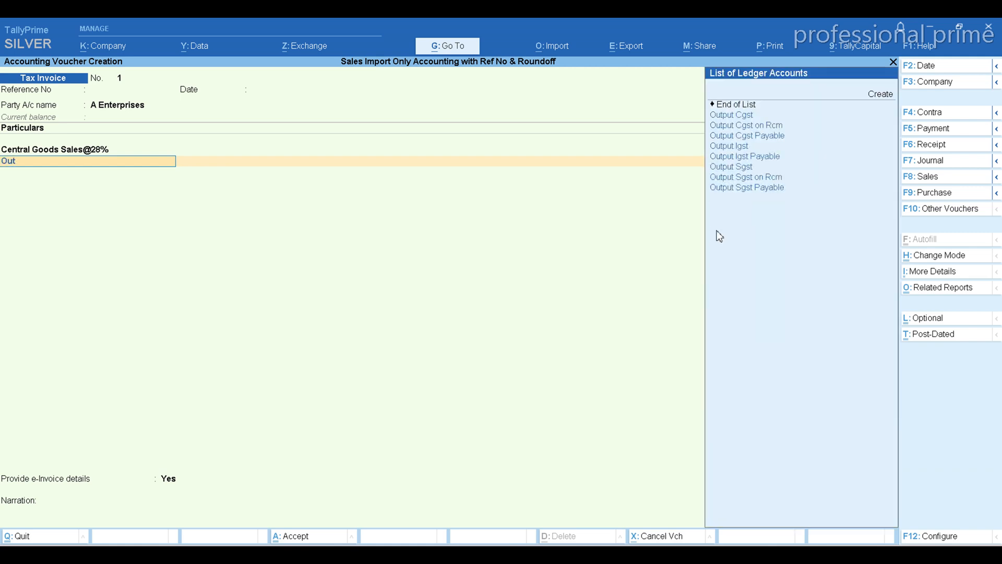
{"action": "key", "text": "Down"}
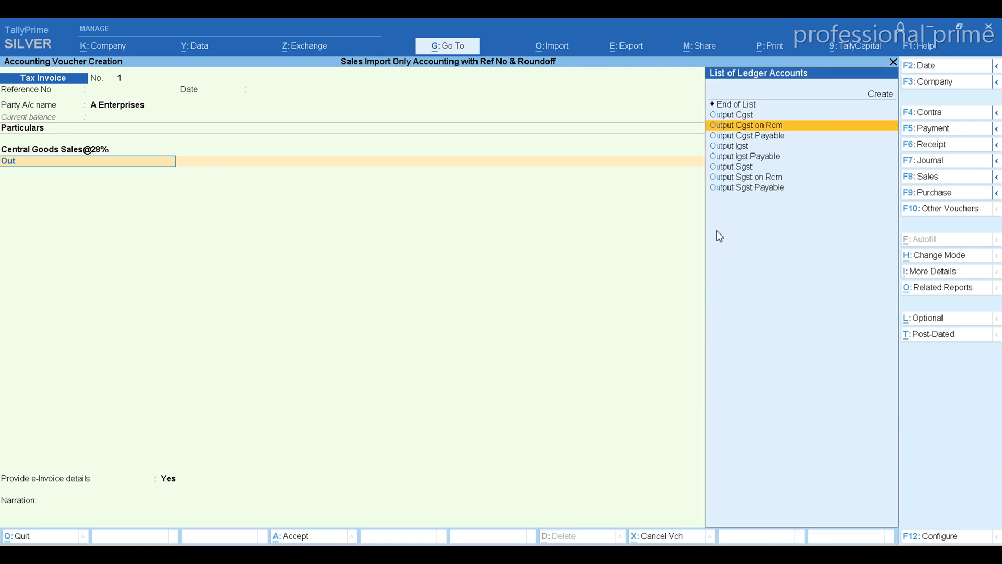
{"action": "key", "text": "Up"}
{"action": "key", "text": "Return"}
{"action": "key", "text": "Return"}
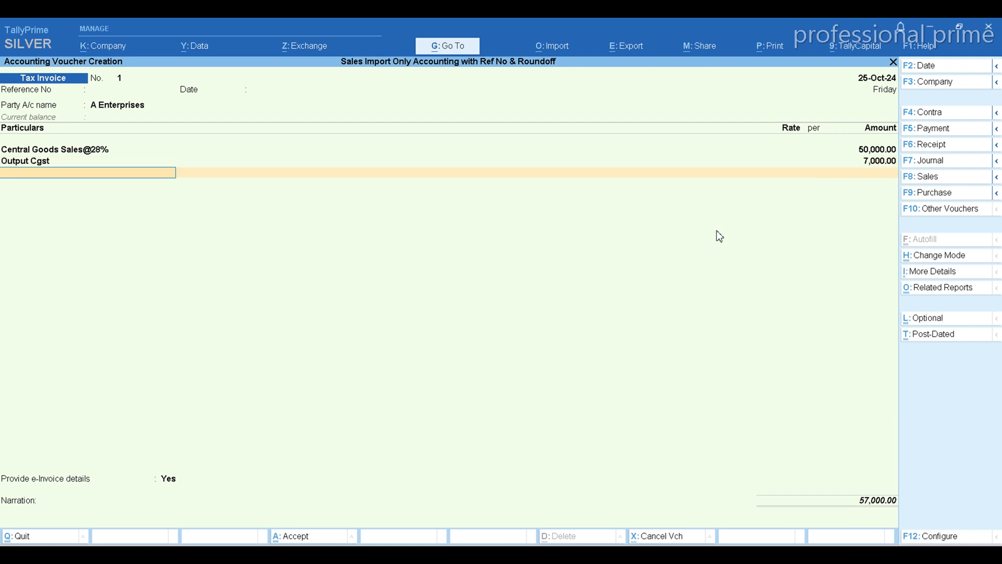
Add the Output Sgst ledger with its calculated amount and finish the list of particulars.
{"action": "type", "text": "Out"}
{"action": "key", "text": "Up"}
{"action": "key", "text": "Up"}
{"action": "key", "text": "Up"}
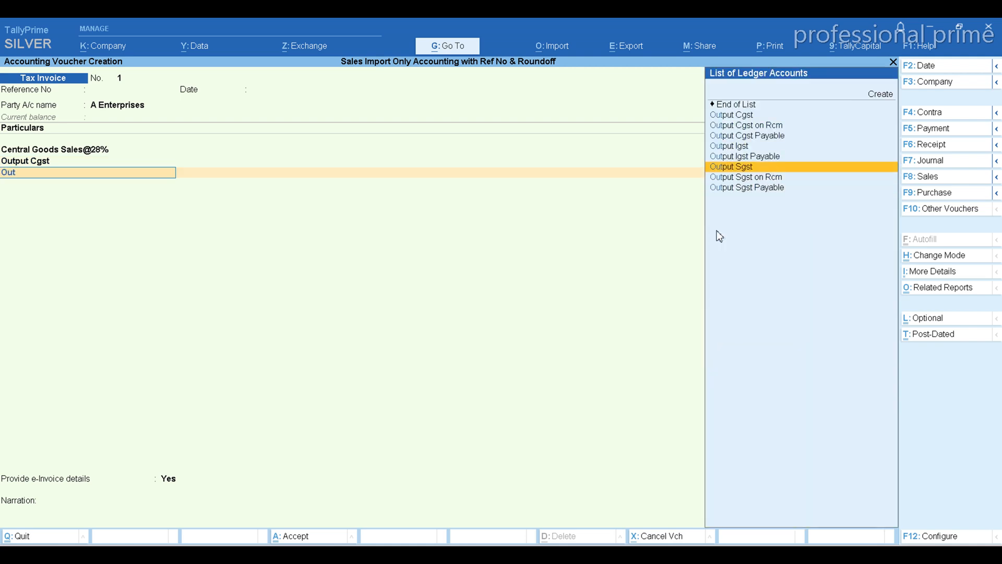
{"action": "key", "text": "Return"}
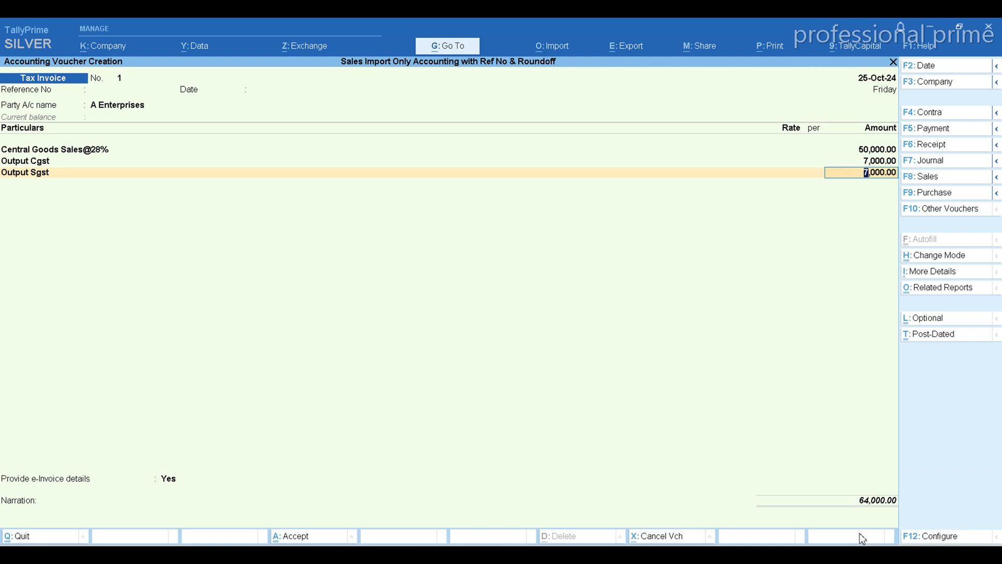
{"action": "key", "text": "Return"}
Set Provide e-Invoice details to No and proceed to the bill-wise details for A Enterprises.
{"action": "key", "text": "Return"}
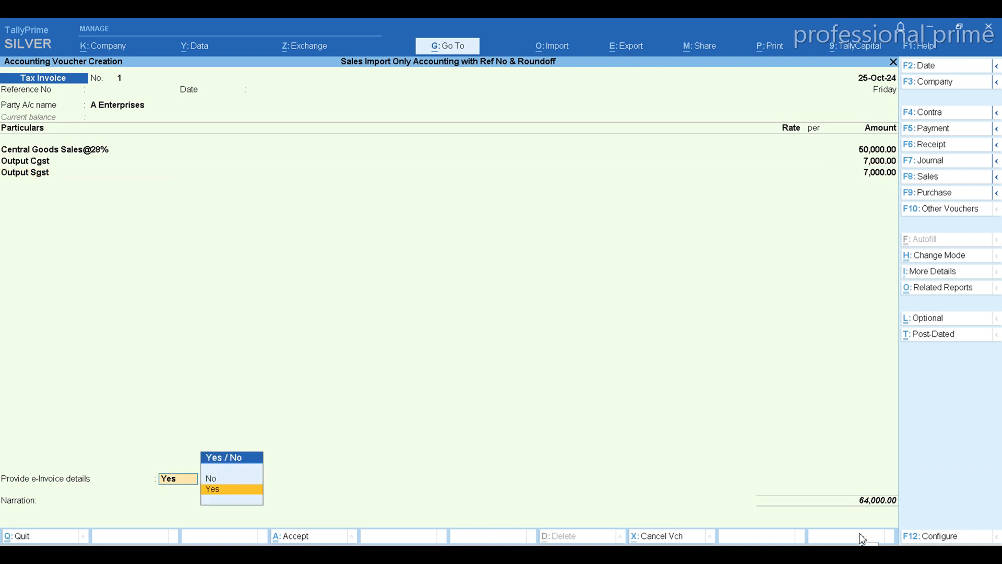
{"action": "key", "text": "Up"}
{"action": "key", "text": "Return"}
{"action": "key", "text": "Return"}
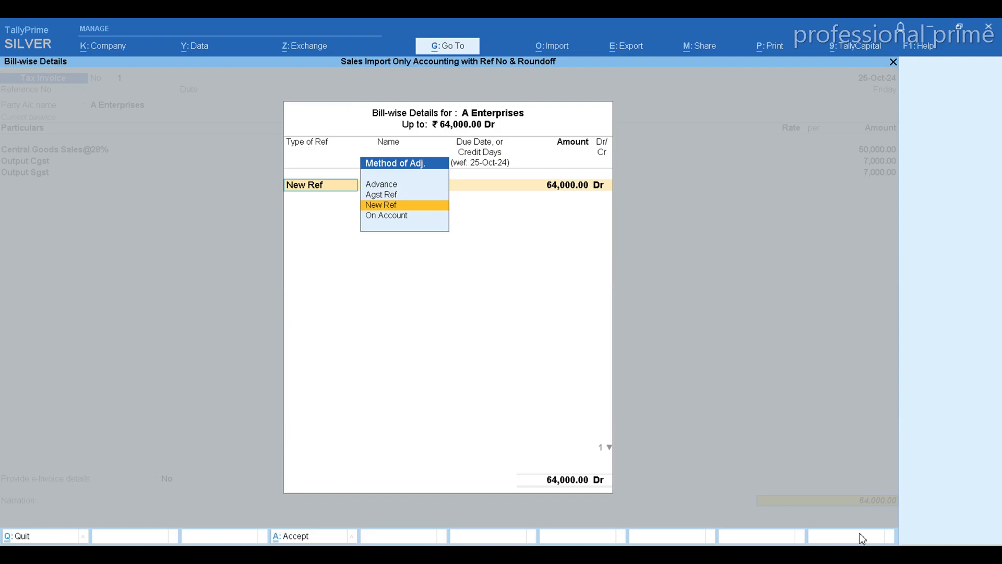
Compare the sheet's Type of ref and Bill name columns with the matching fields in TallyPrime's Bill-wise Details.
{"action": "key", "text": "alt+Tab"}
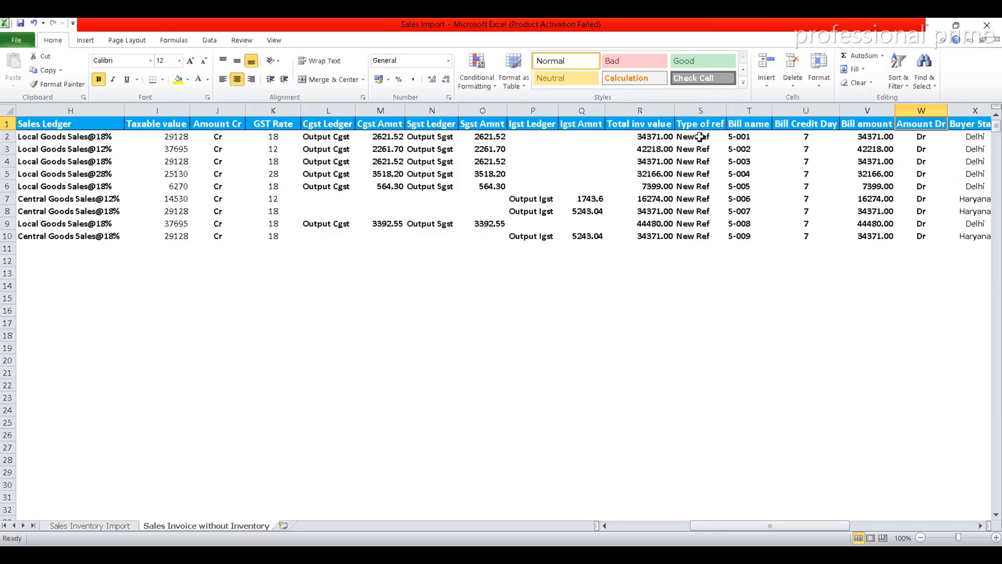
{"action": "key", "text": "alt+Tab"}
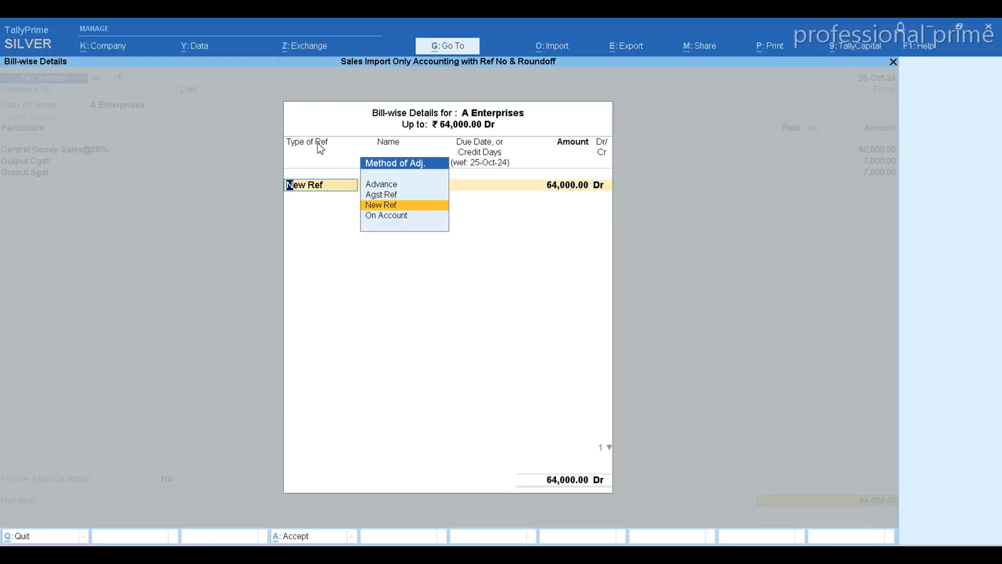
{"action": "key", "text": "alt+Tab"}
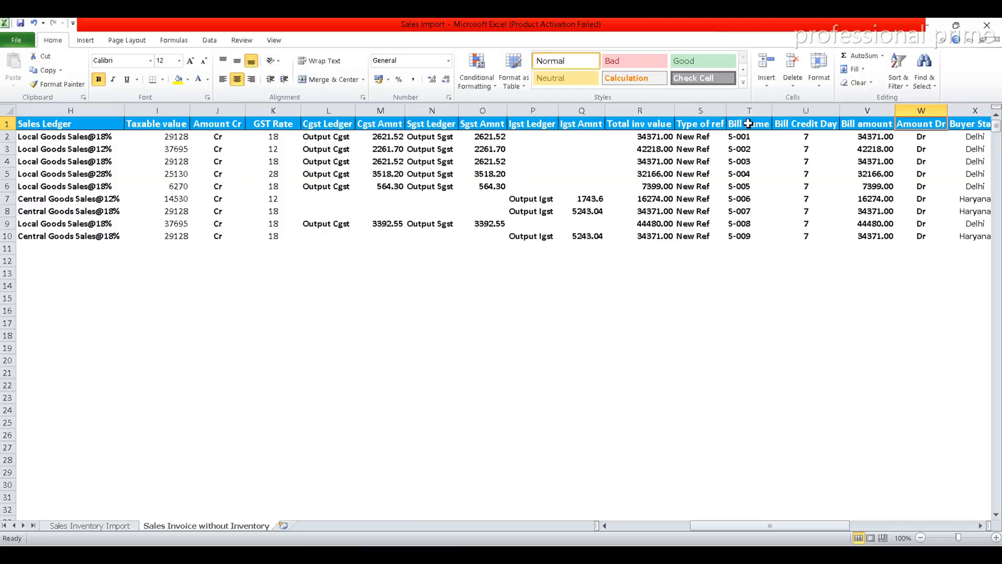
{"action": "key", "text": "alt+Tab"}
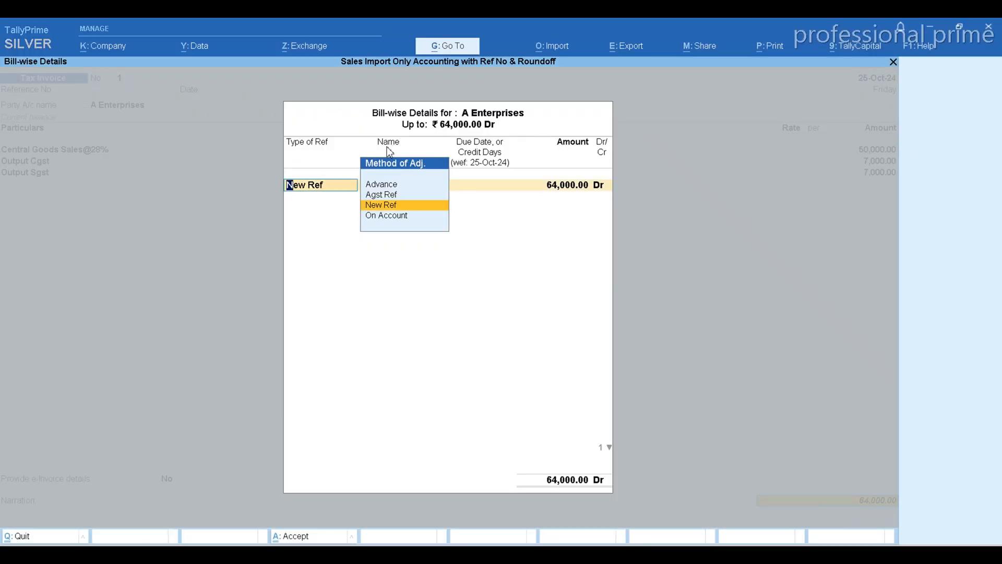
Record the bill as New Ref with the name 1 and a credit period of 8 days, checking the sheet's Bill Credit Day column.
{"action": "left_click", "coordinate": [388, 206]}
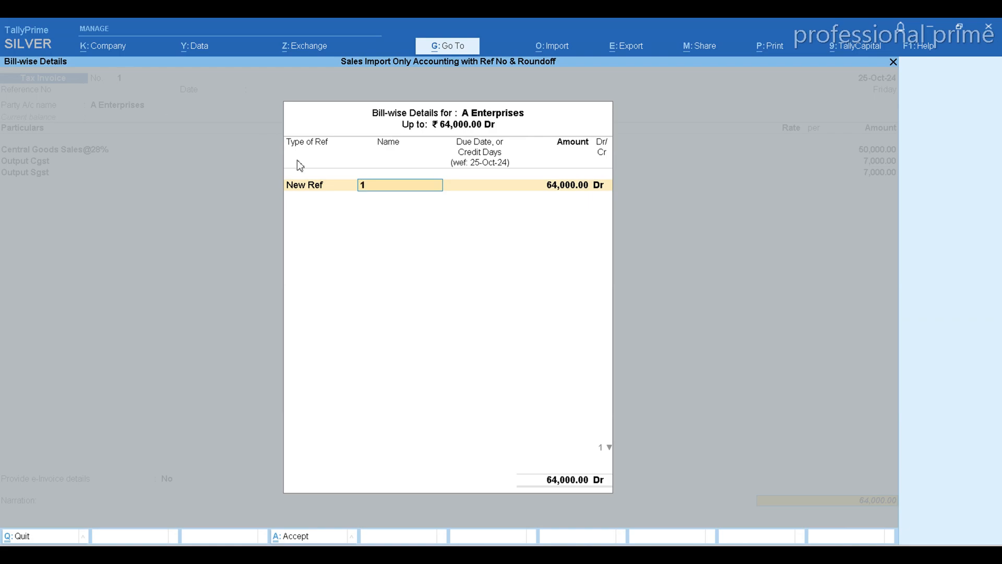
{"action": "key", "text": "alt+Tab"}
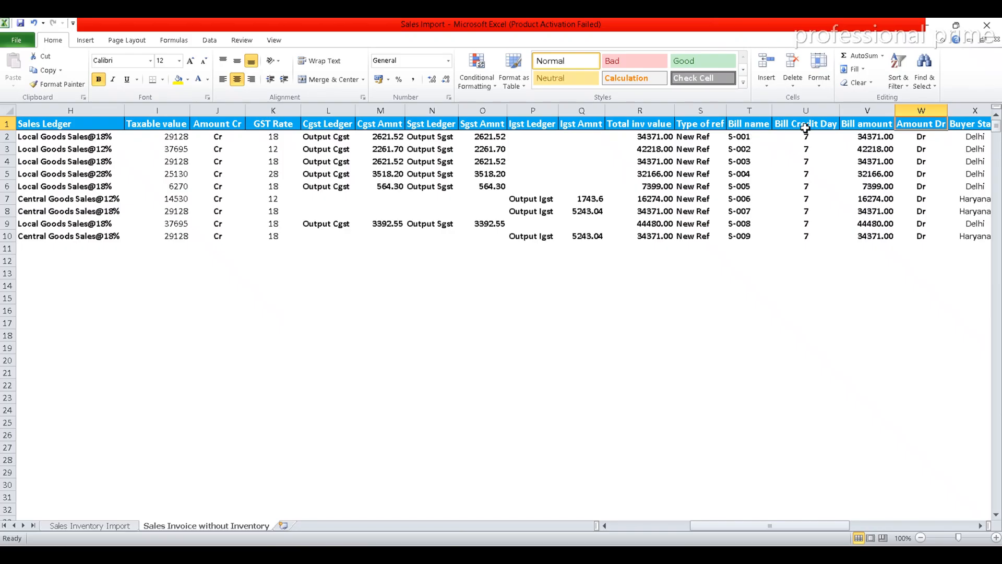
{"action": "key", "text": "alt+Tab"}
{"action": "key", "text": "Return"}
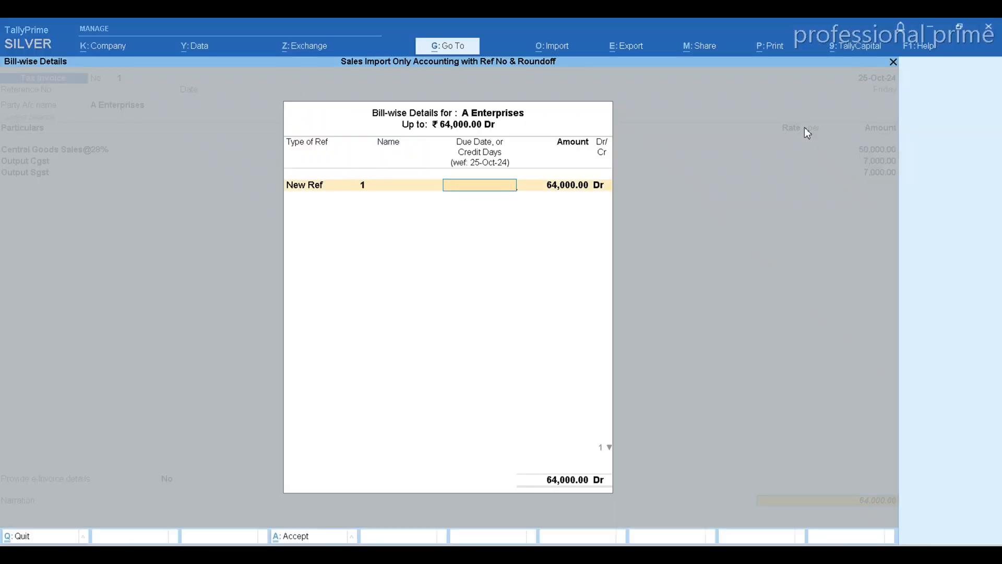
{"action": "type", "text": "8"}
{"action": "key", "text": "Return"}
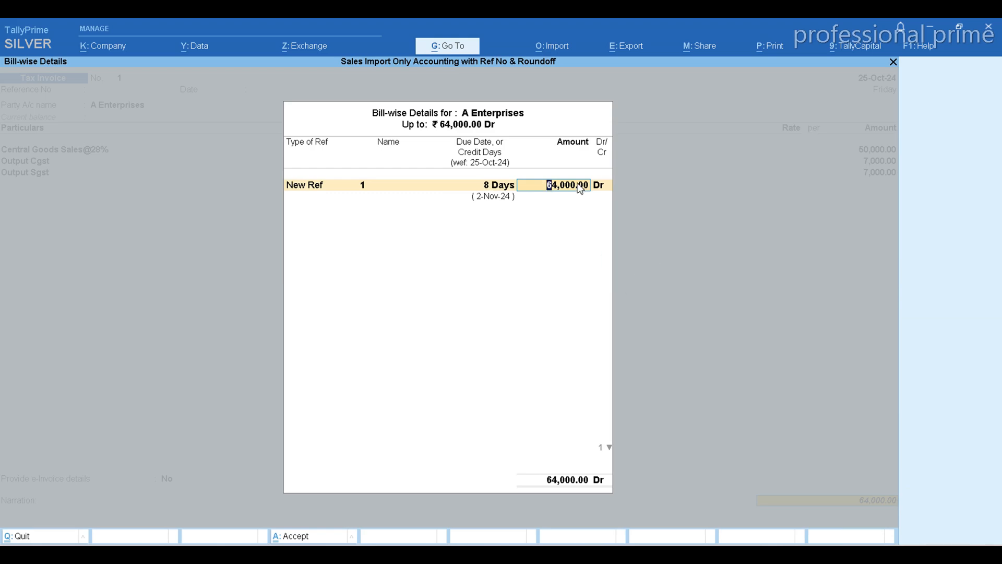
Compare the sheet's Bill Credit Day and Bill amount columns with the credit days and amount fields in TallyPrime's Bill-wise Details.
{"action": "key", "text": "alt+Tab"}
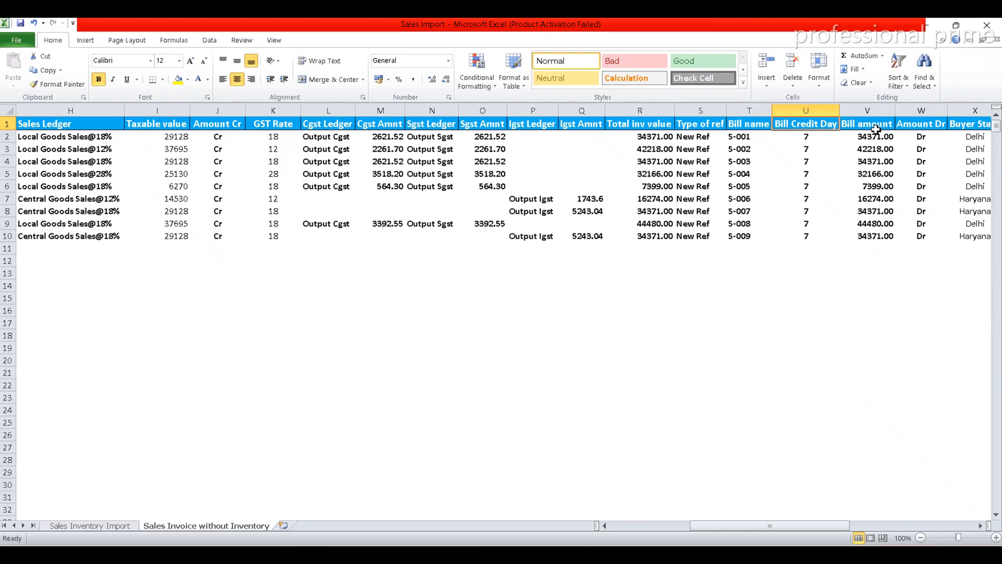
{"action": "key", "text": "alt+Tab"}
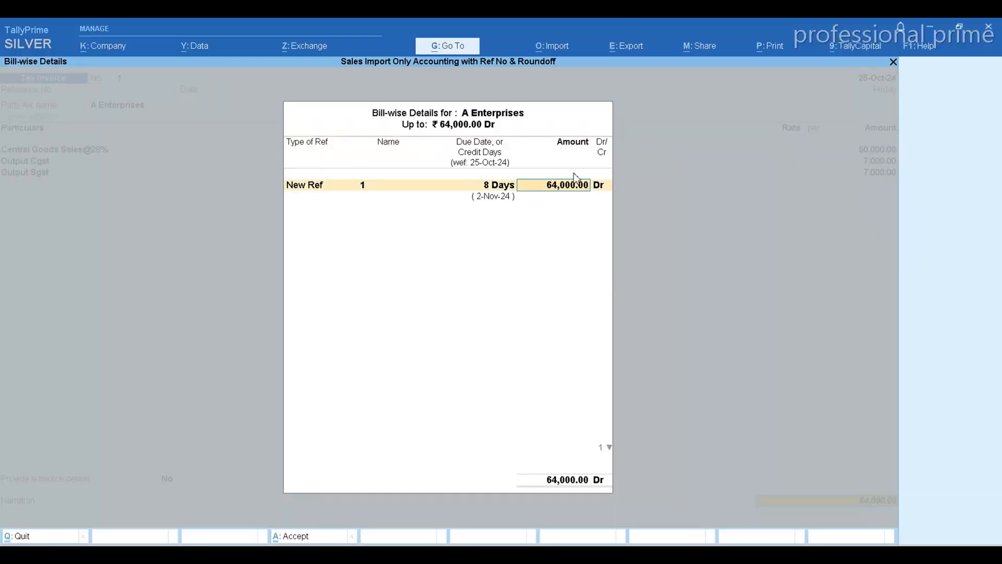
{"action": "key", "text": "alt+Tab"}
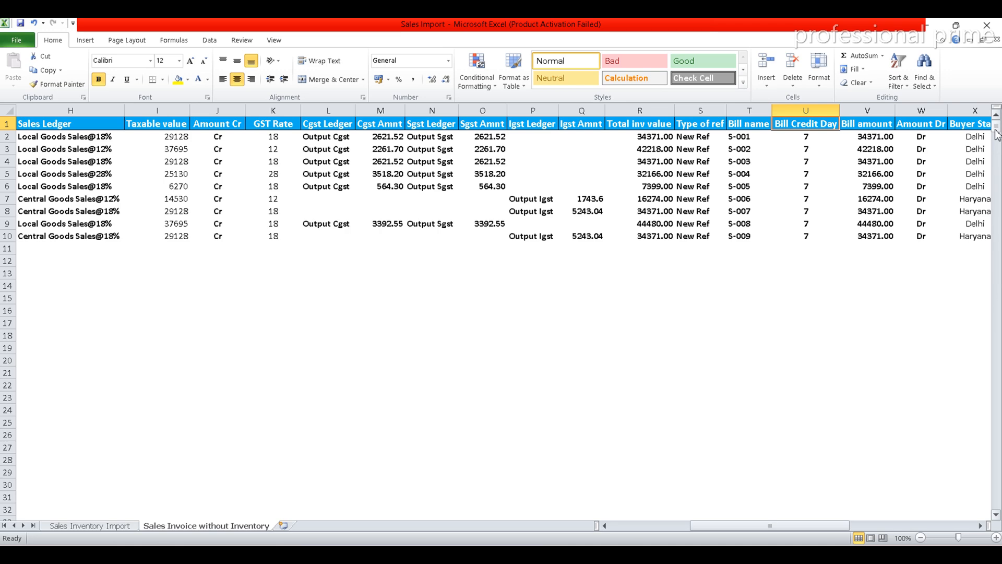
{"action": "key", "text": "Down"}
{"action": "key", "text": "Down"}
{"action": "key", "text": "Down"}
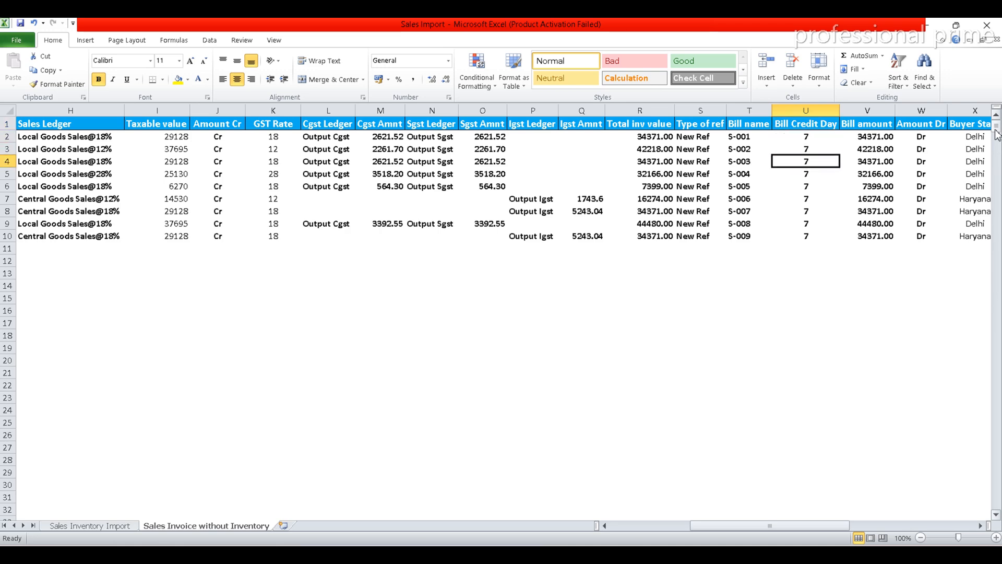
{"action": "key", "text": "alt+Tab"}
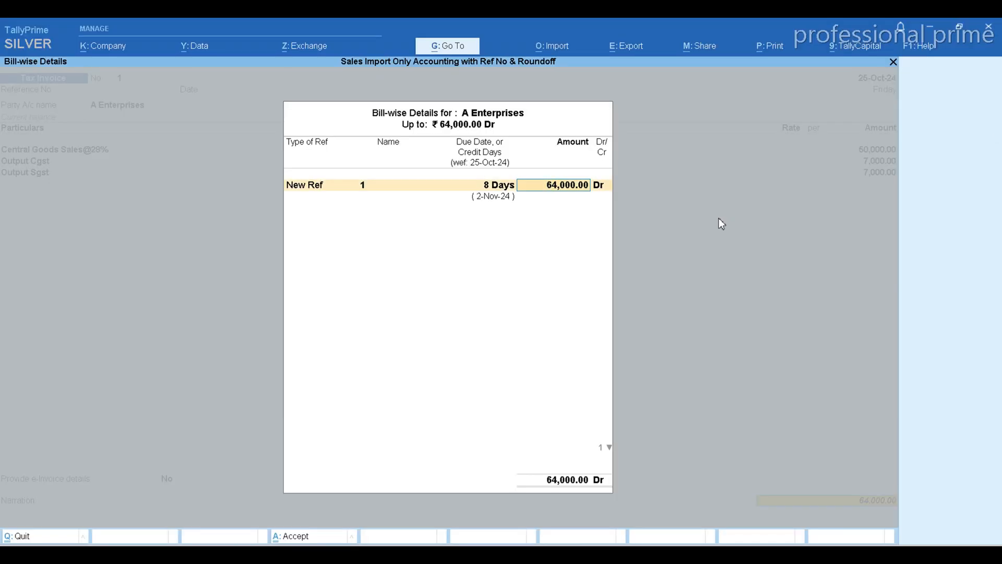
{"action": "key", "text": "alt+Tab"}
{"action": "key", "text": "alt+Tab"}
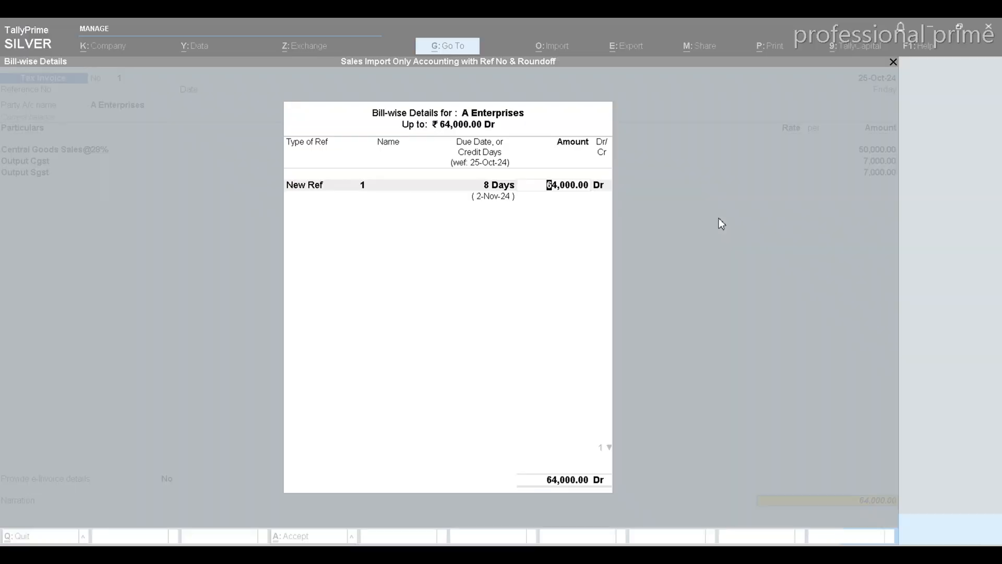
{"action": "key", "text": "alt+Tab"}
{"action": "key", "text": "Up"}
{"action": "key", "text": "Up"}
{"action": "key", "text": "Up"}
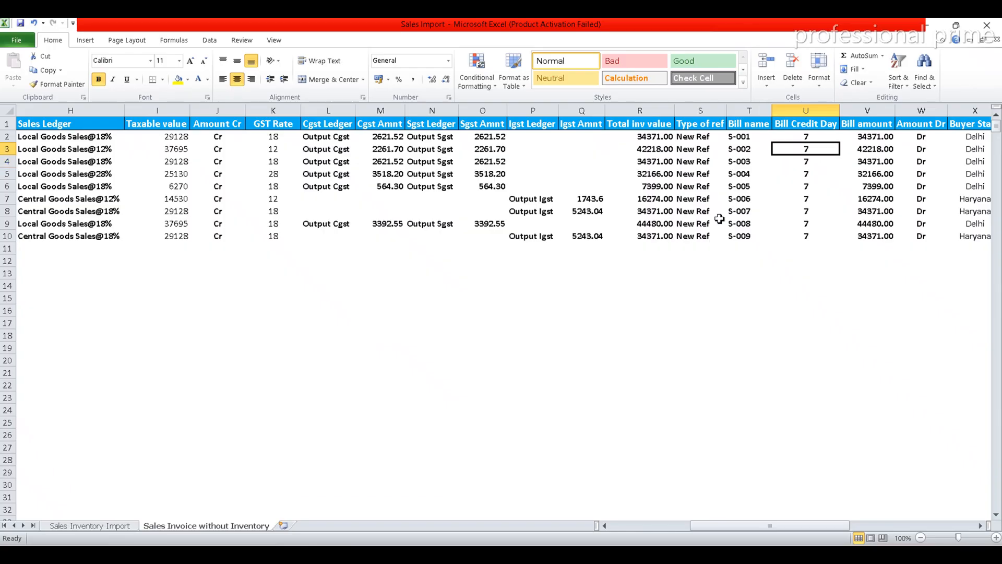
Examine the sheet's remaining columns from Amount Dr to Round off Amount alongside TallyPrime's Bill-wise Details.
{"action": "key", "text": "Right"}
{"action": "key", "text": "Right"}
{"action": "key", "text": "Right"}
{"action": "key", "text": "Right"}
{"action": "key", "text": "Right"}
{"action": "key", "text": "Right"}
{"action": "key", "text": "Right"}
{"action": "key", "text": "Right"}
{"action": "key", "text": "Right"}
{"action": "key", "text": "Right"}
{"action": "key", "text": "Right"}
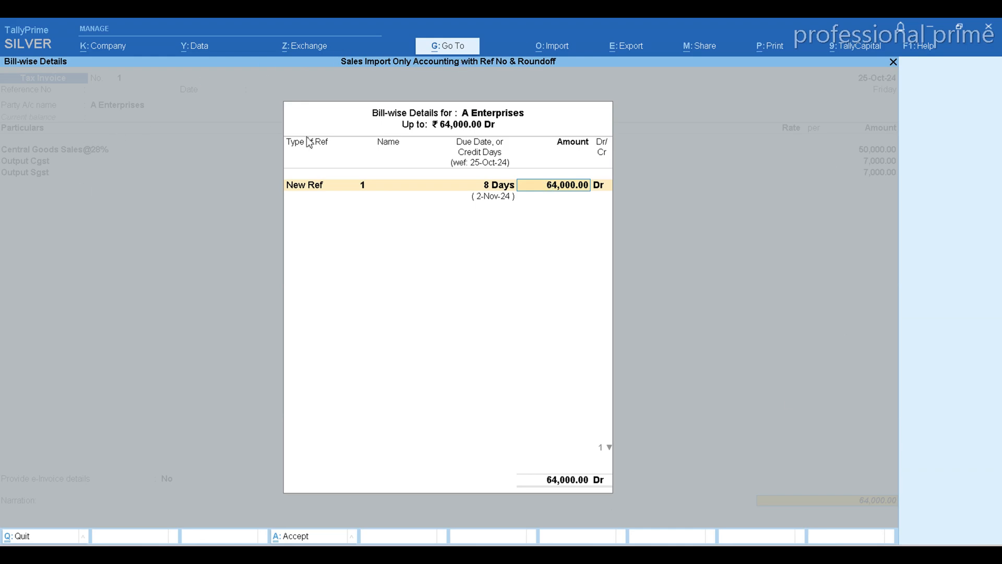
{"action": "key", "text": "alt+Tab"}
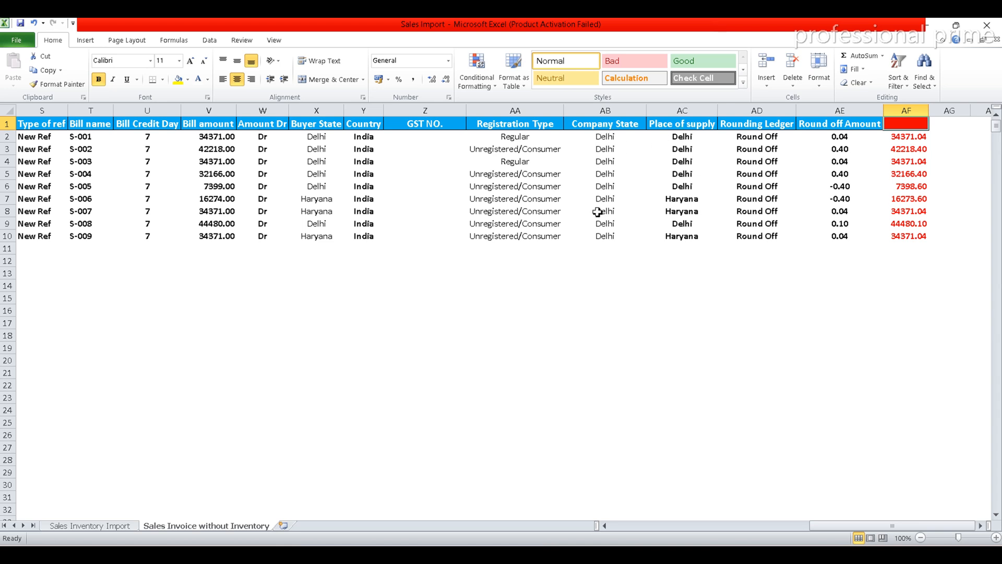
{"action": "key", "text": "alt+Tab"}
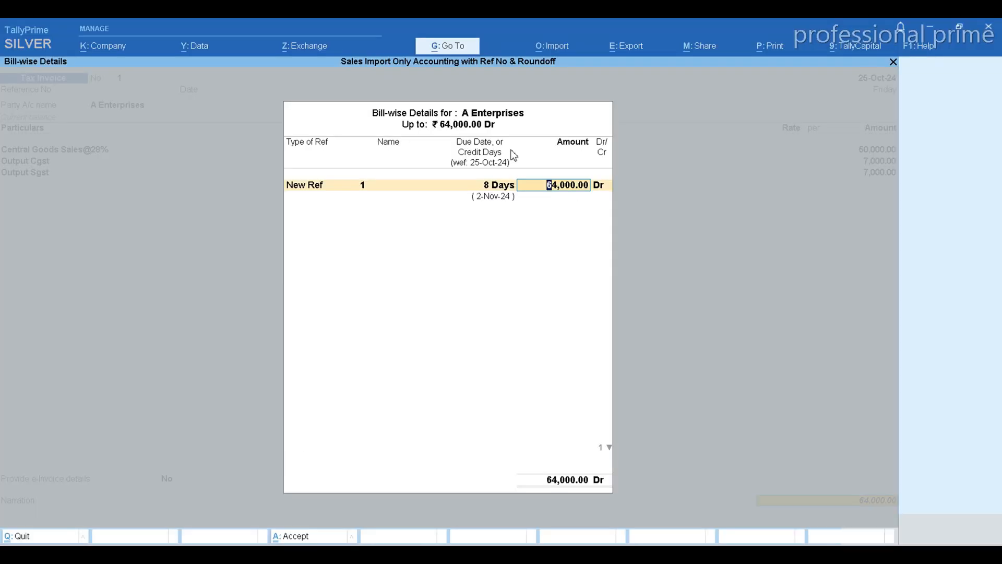
{"action": "key", "text": "alt+Tab"}
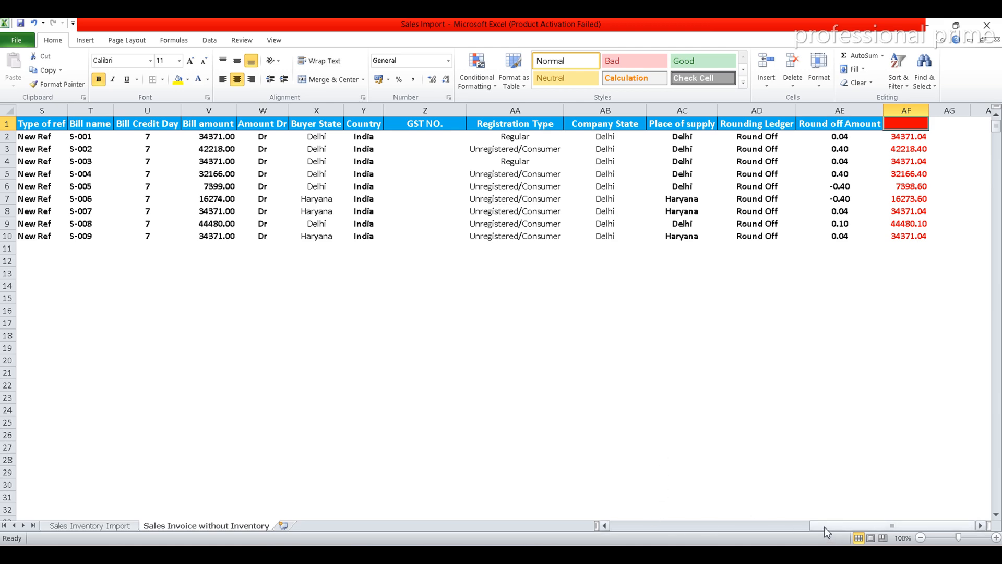
Inspect the rounding formula in the first invoice's Total inv value cell, R2, and leave it without changes.
{"action": "left_click_drag", "start_coordinate": [824, 527], "coordinate": [803, 528]}
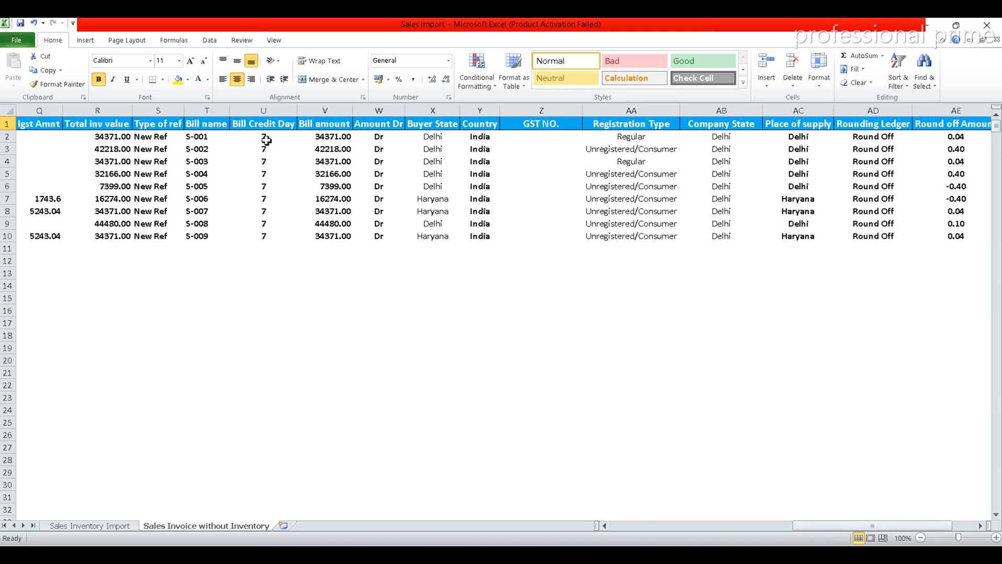
{"action": "left_click", "coordinate": [105, 139]}
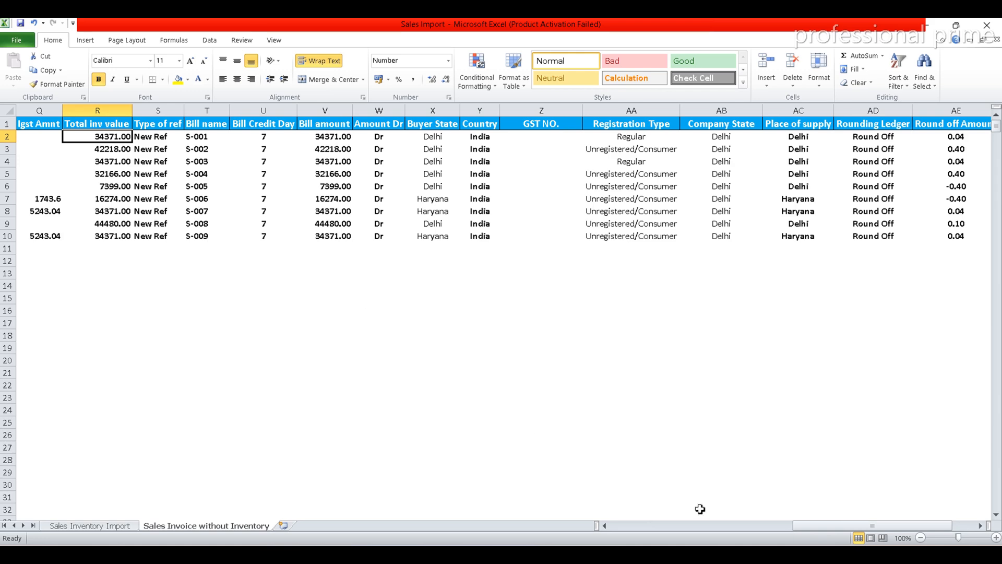
{"action": "left_click_drag", "start_coordinate": [803, 524], "coordinate": [705, 531]}
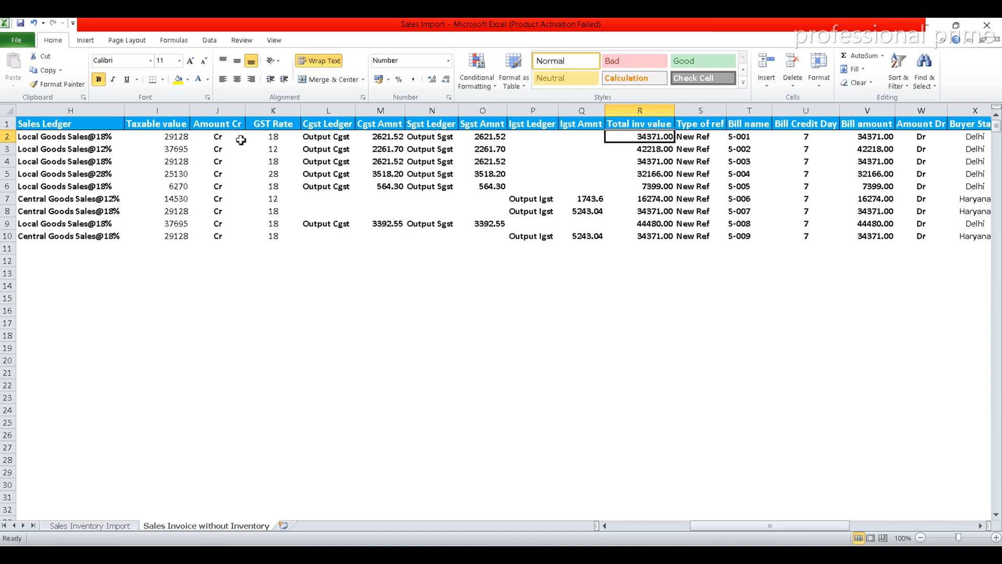
{"action": "double_click", "coordinate": [664, 137]}
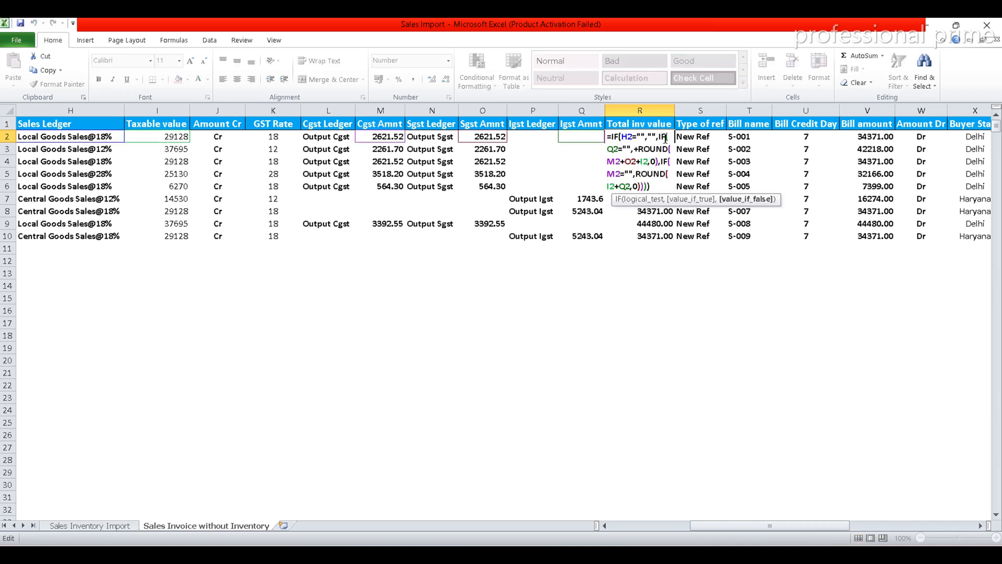
{"action": "key", "text": "Escape"}
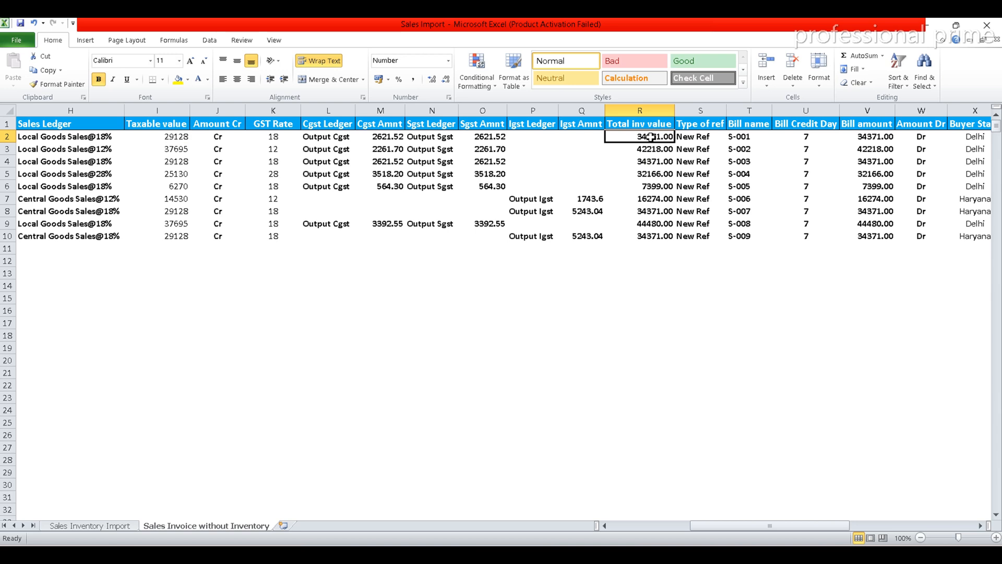
{"action": "double_click", "coordinate": [661, 137]}
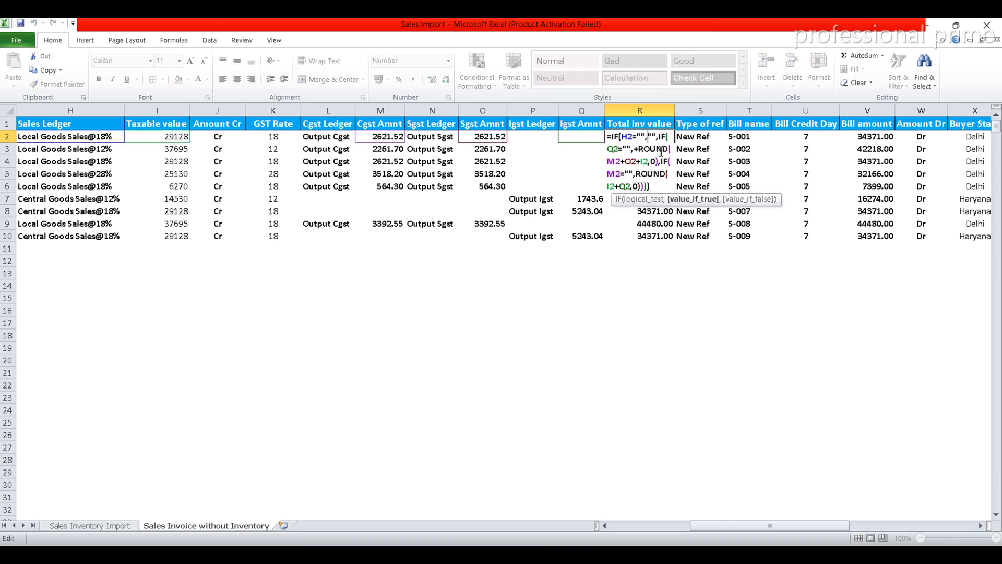
{"action": "key", "text": "Escape"}
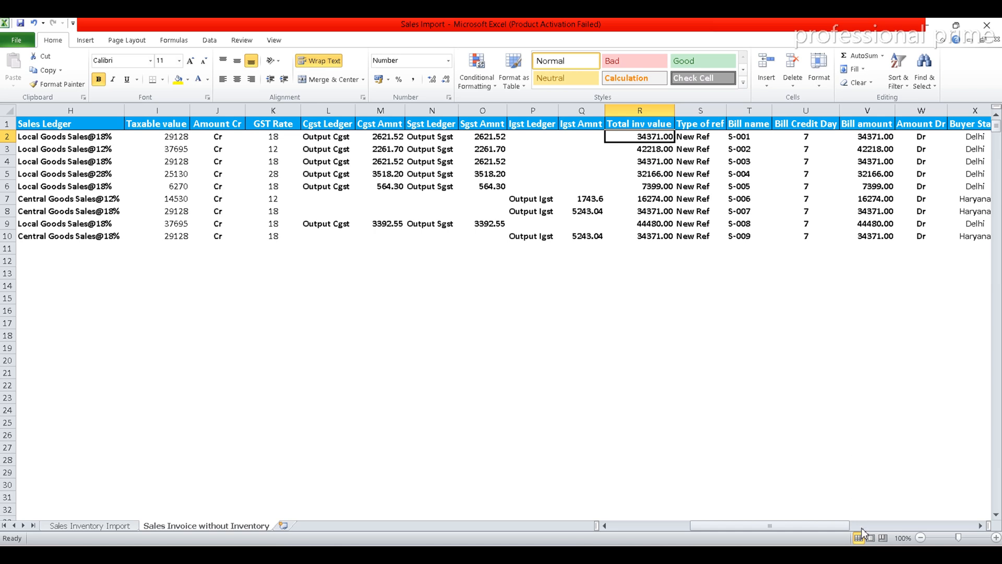
Add the first invoice's taxable value, CGST and SGST amounts in cell K11 with the formula +I2+M2+O2.
{"action": "key", "text": "ctrl+z"}
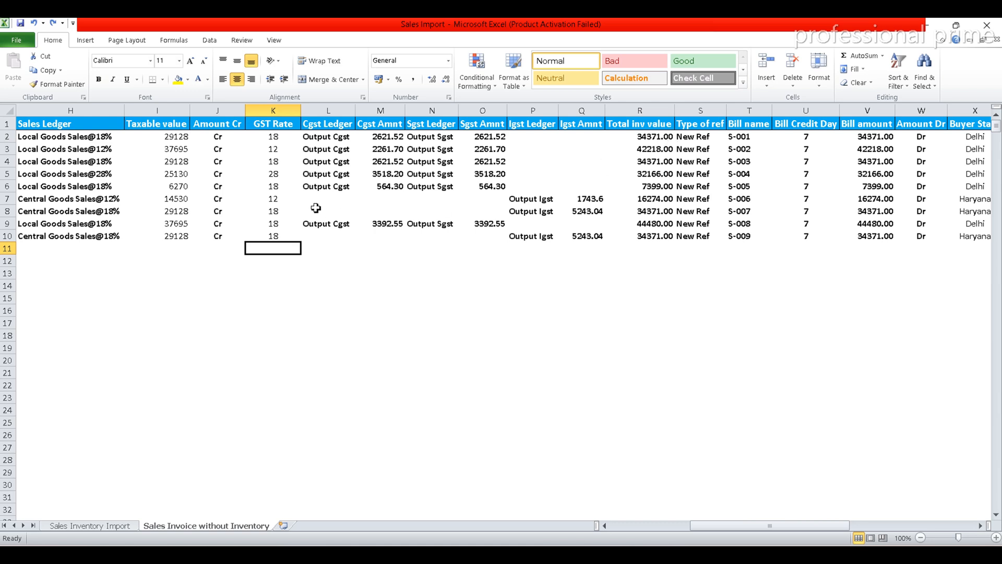
{"action": "type", "text": "+"}
{"action": "left_click", "coordinate": [170, 138]}
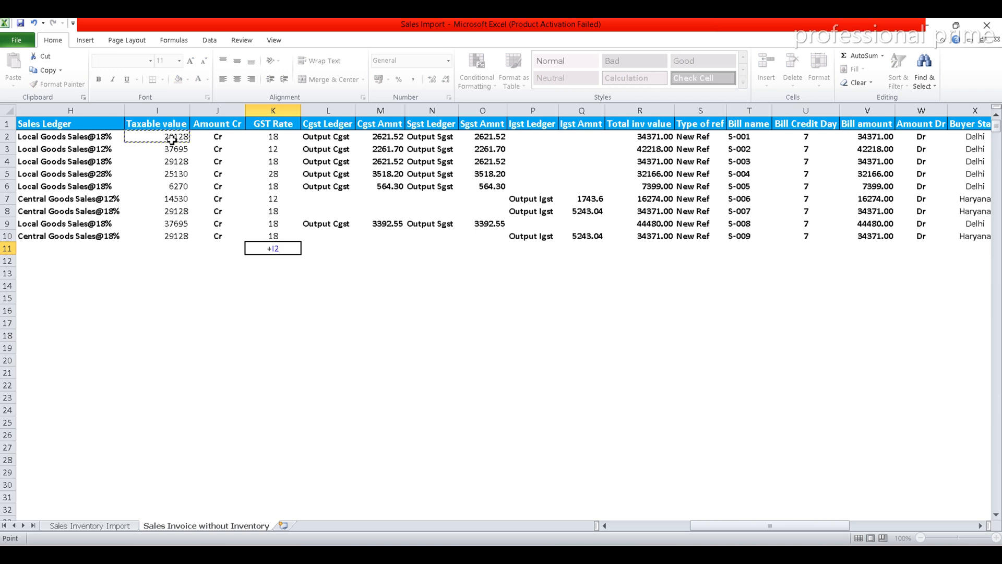
{"action": "type", "text": "+"}
{"action": "left_click", "coordinate": [386, 139]}
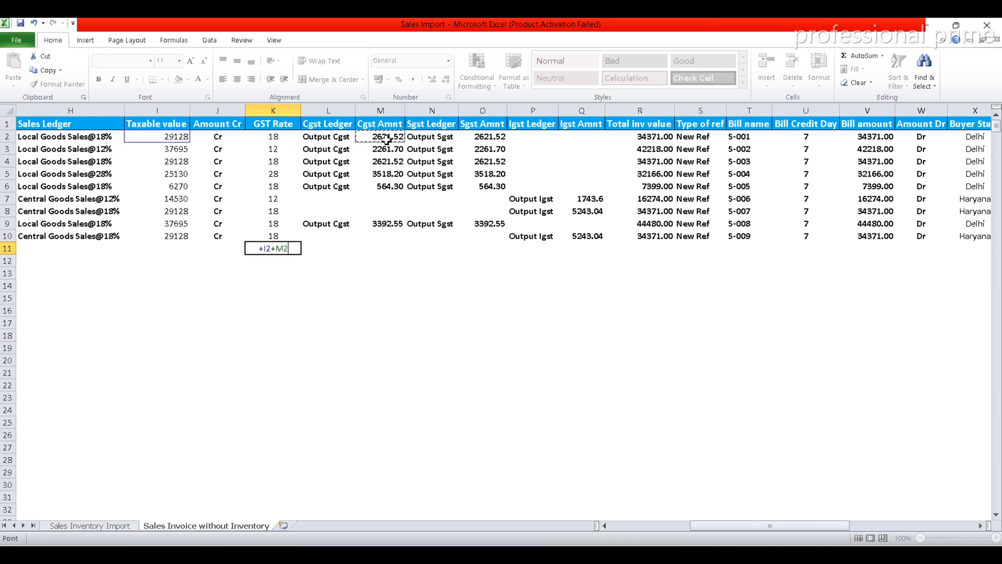
{"action": "type", "text": "+"}
{"action": "left_click", "coordinate": [483, 137]}
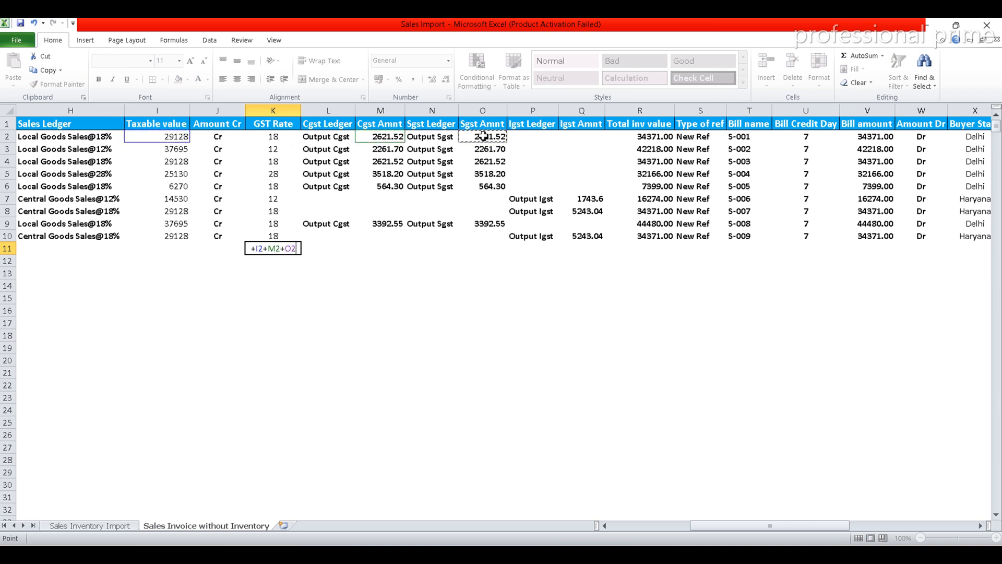
{"action": "key", "text": "Return"}
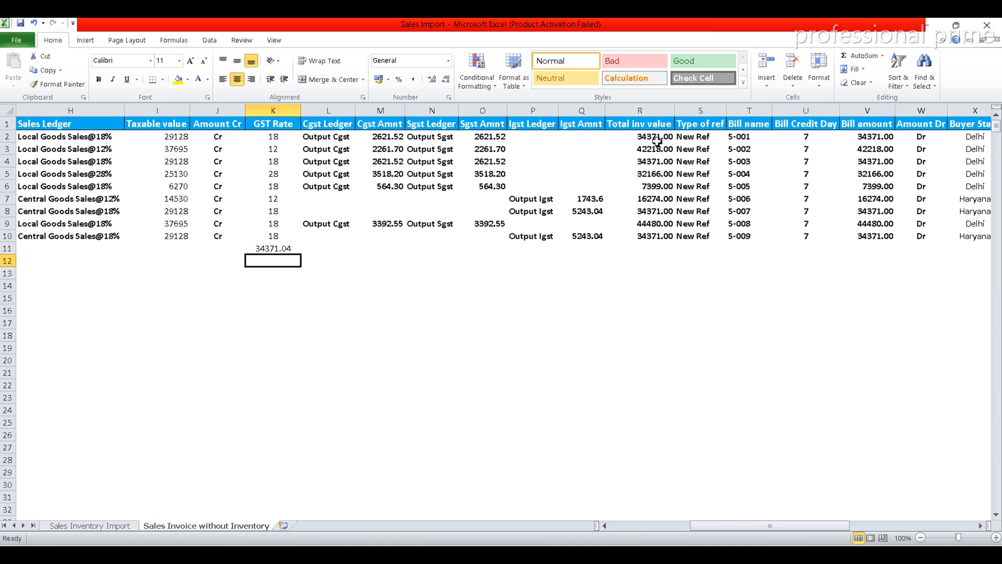
Insert two blank rows between the first and second invoices, directly below row 2.
{"action": "left_click_drag", "start_coordinate": [711, 526], "coordinate": [851, 514]}
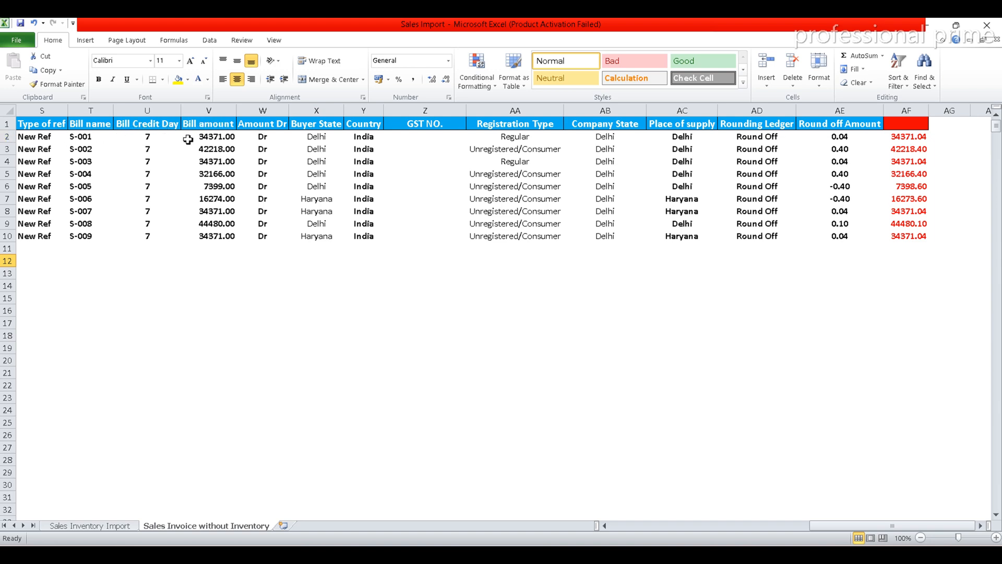
{"action": "left_click", "coordinate": [663, 524]}
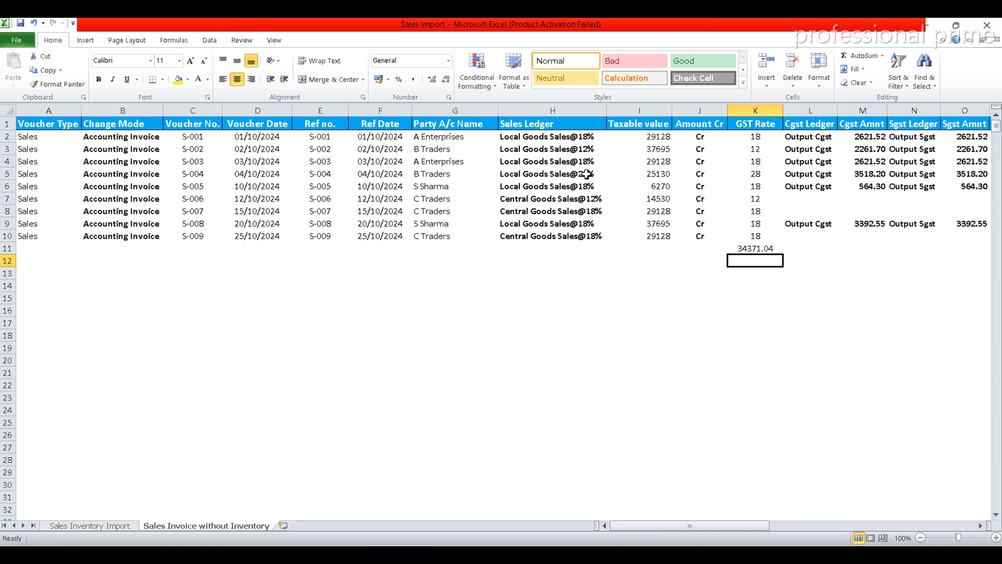
{"action": "left_click", "coordinate": [9, 150]}
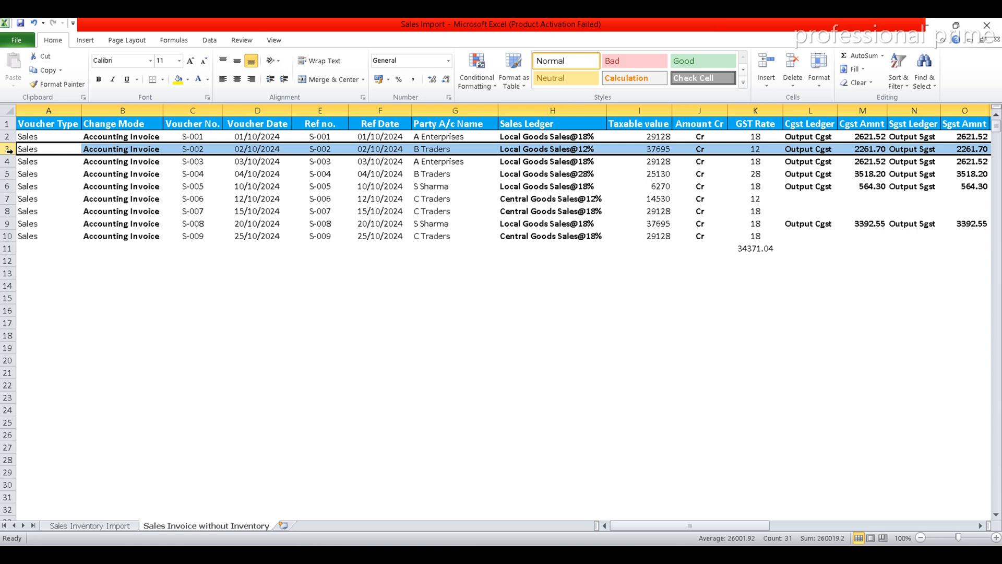
{"action": "key", "text": "ctrl+shift+plus"}
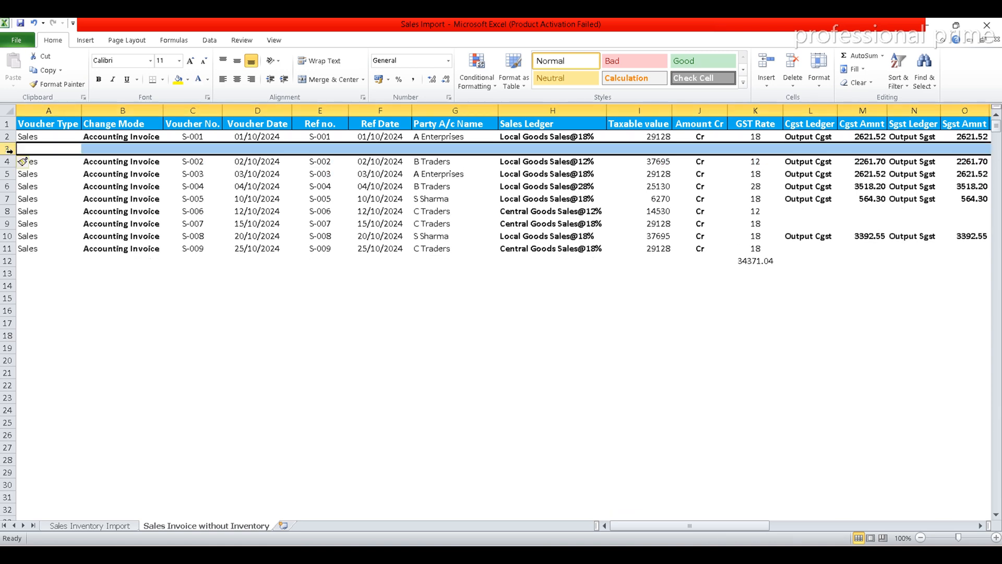
{"action": "key", "text": "ctrl+shift+plus"}
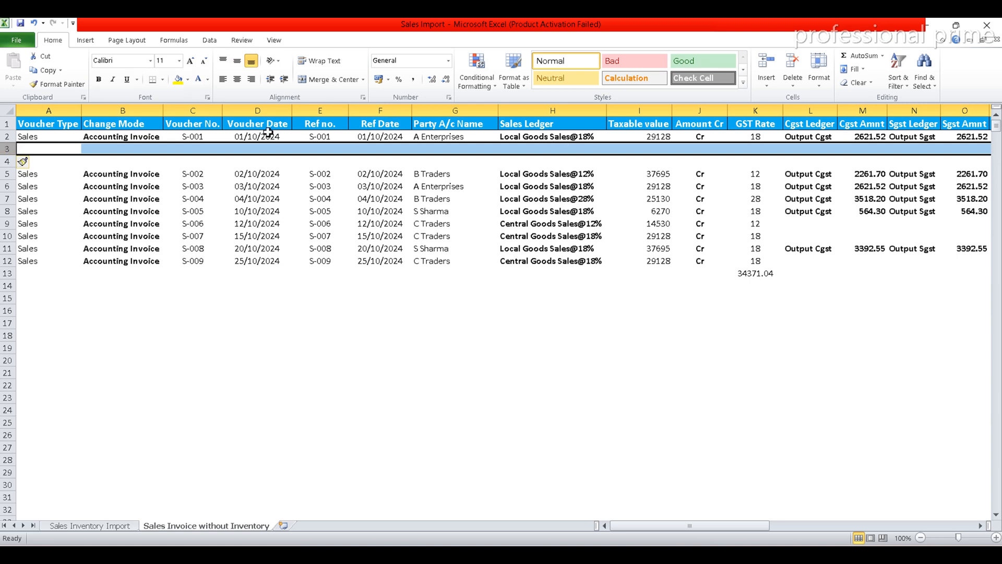
Copy the first invoice's complete row 2 into the blank rows 3 and 4.
{"action": "left_click", "coordinate": [29, 137]}
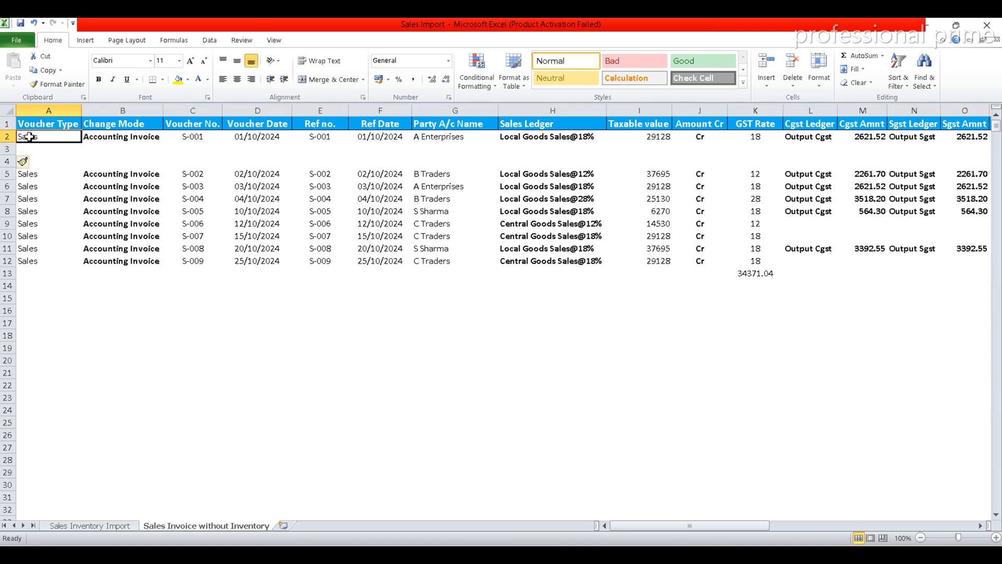
{"action": "key", "text": "ctrl+shift+Right"}
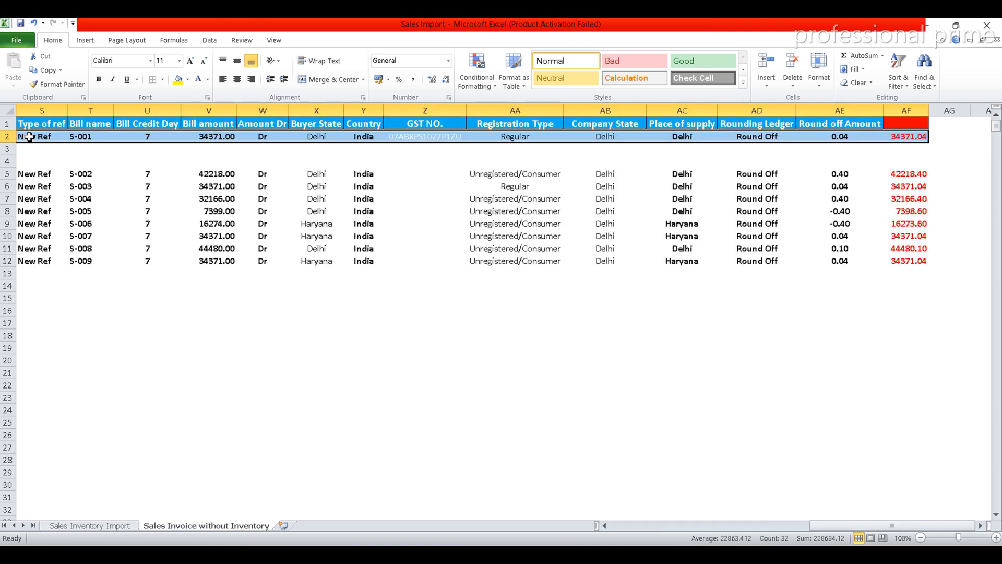
{"action": "key", "text": "ctrl+c"}
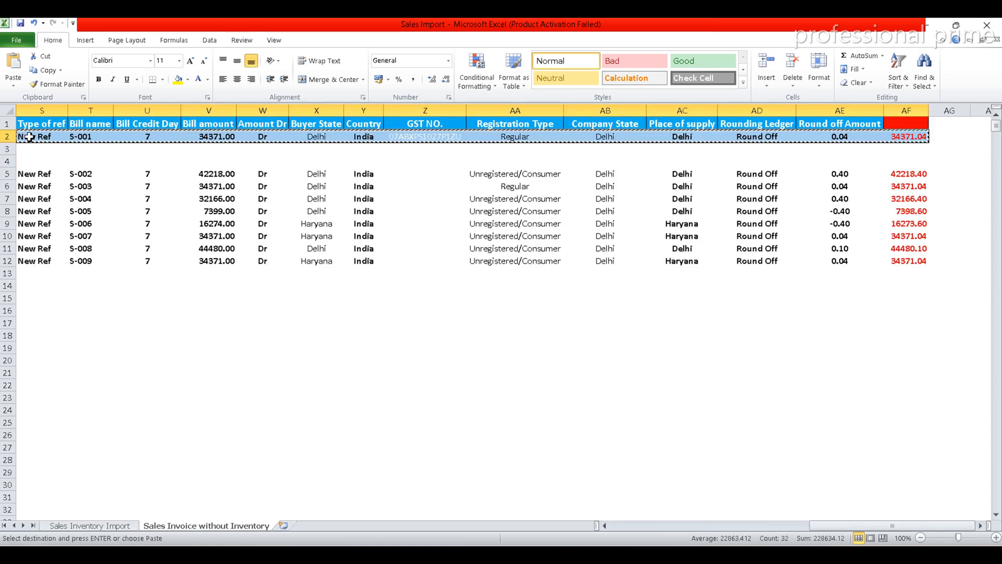
{"action": "key", "text": "Down"}
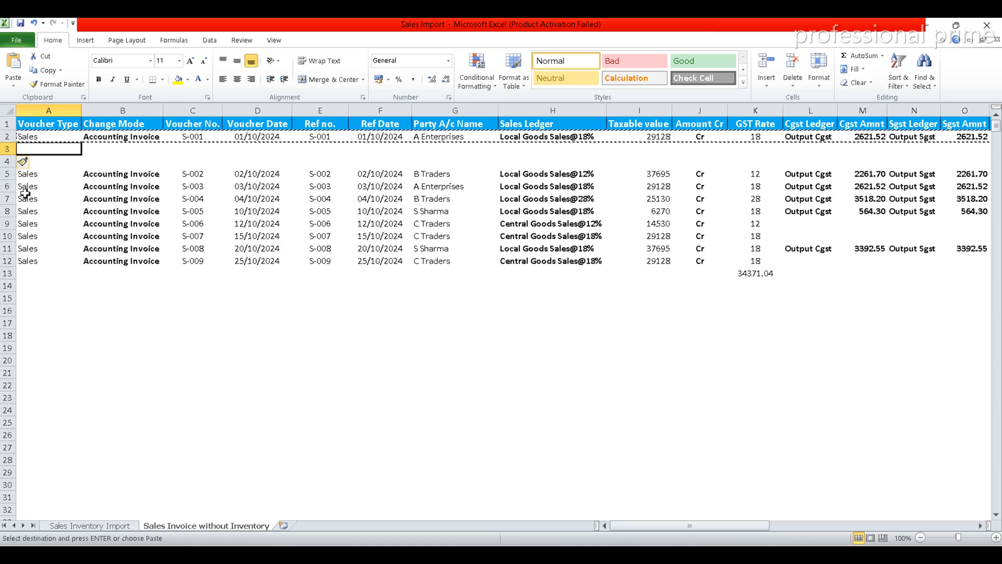
{"action": "key", "text": "shift+space"}
{"action": "key", "text": "ctrl+v"}
{"action": "key", "text": "Down"}
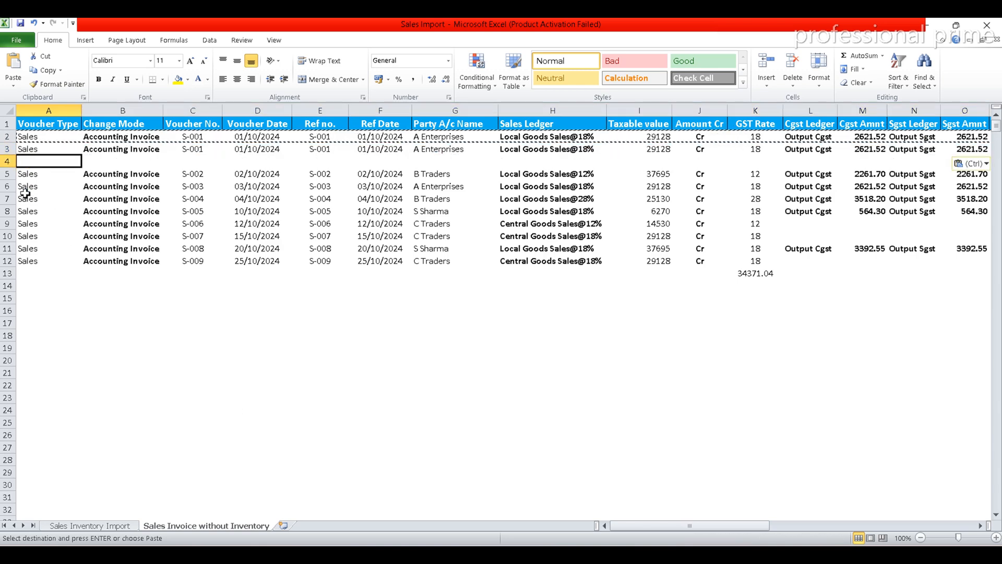
{"action": "key", "text": "shift+space"}
{"action": "key", "text": "Return"}
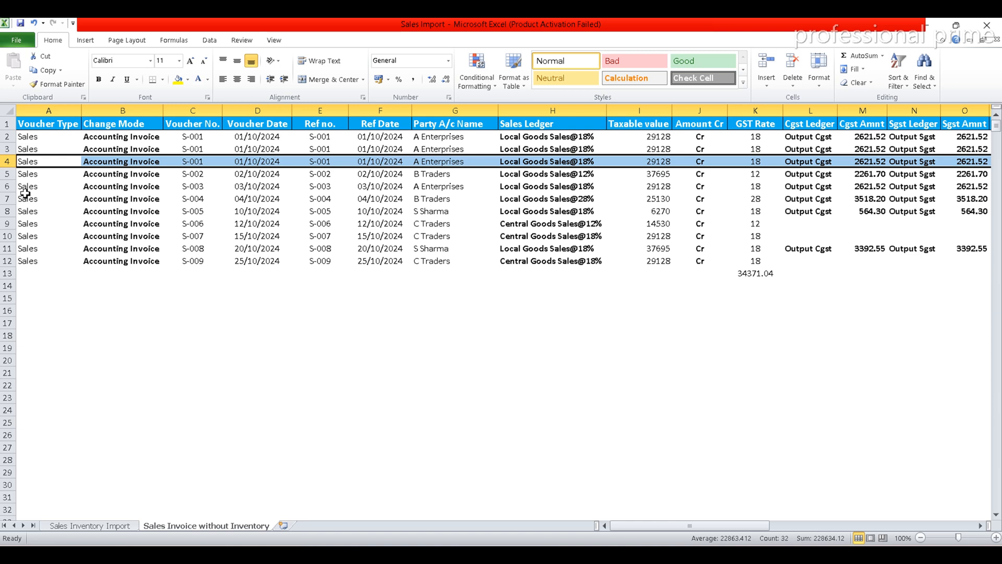
Clear the Voucher No. and Voucher Date cells in the two copied rows, C3:D4.
{"action": "left_click", "coordinate": [196, 149]}
{"action": "key", "text": "shift+Down"}
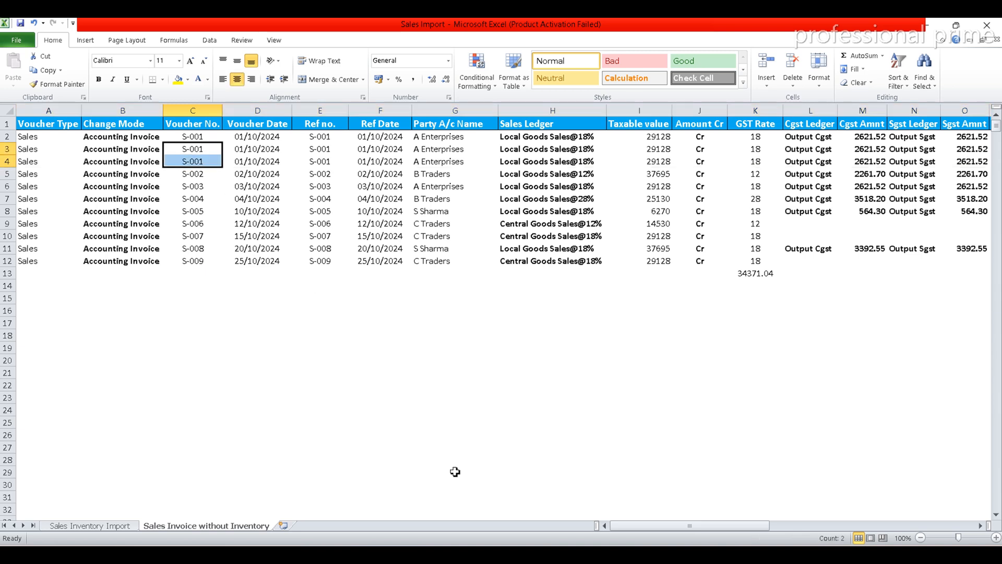
{"action": "key", "text": "Delete"}
{"action": "key", "text": "Right"}
{"action": "key", "text": "shift+Down"}
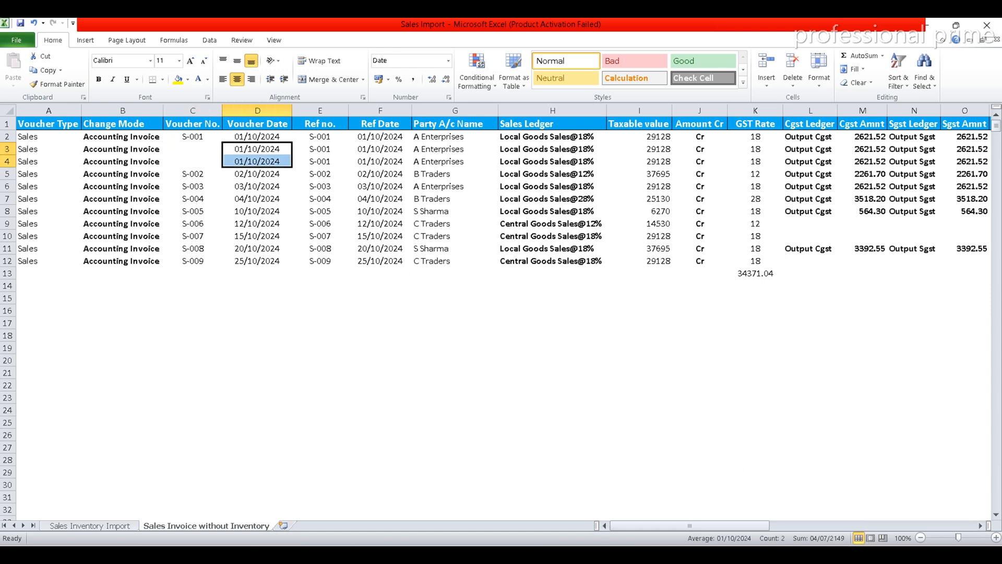
{"action": "left_click", "coordinate": [522, 555]}
{"action": "left_click", "coordinate": [483, 391]}
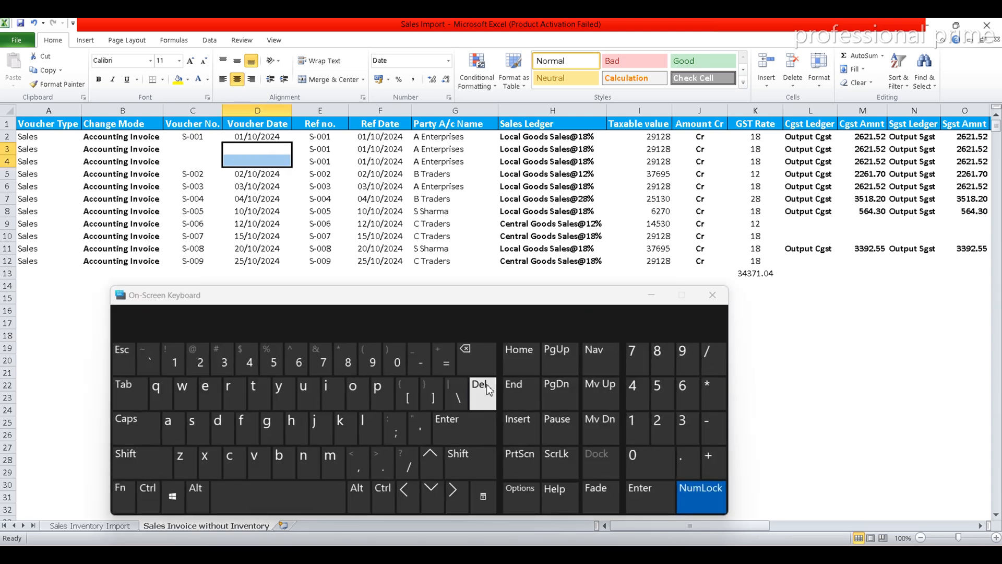
{"action": "left_click", "coordinate": [655, 298]}
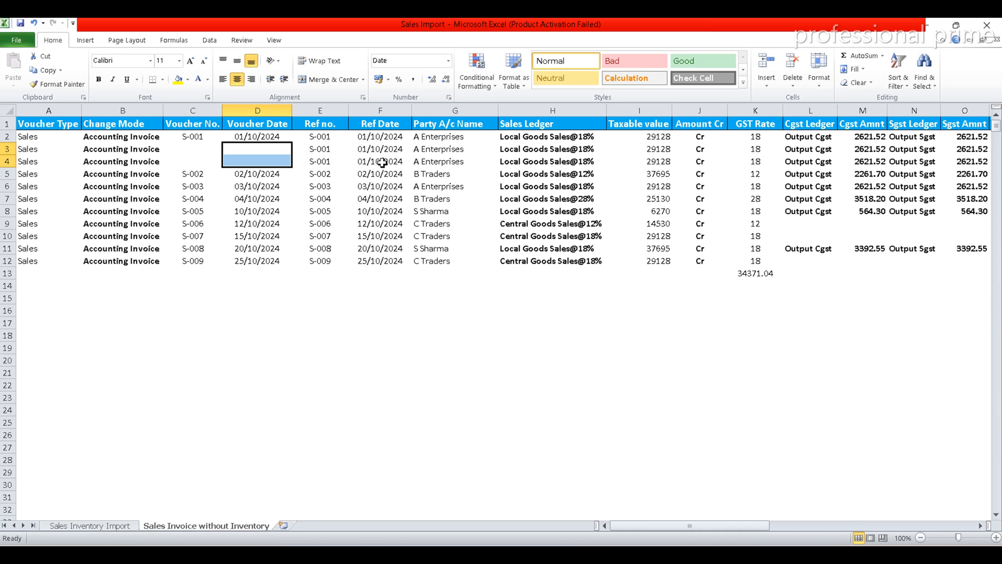
Set the GST Rate of the copied invoice lines to 12 in row 3 and 28 in row 4.
{"action": "key", "text": "Right"}
{"action": "key", "text": "Right"}
{"action": "key", "text": "Right"}
{"action": "key", "text": "Right"}
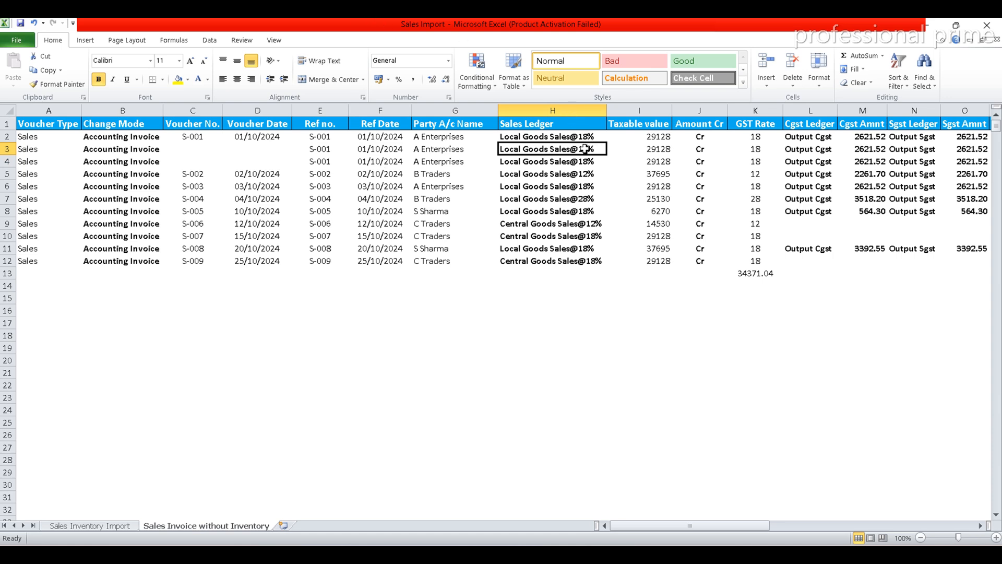
{"action": "left_click", "coordinate": [752, 150]}
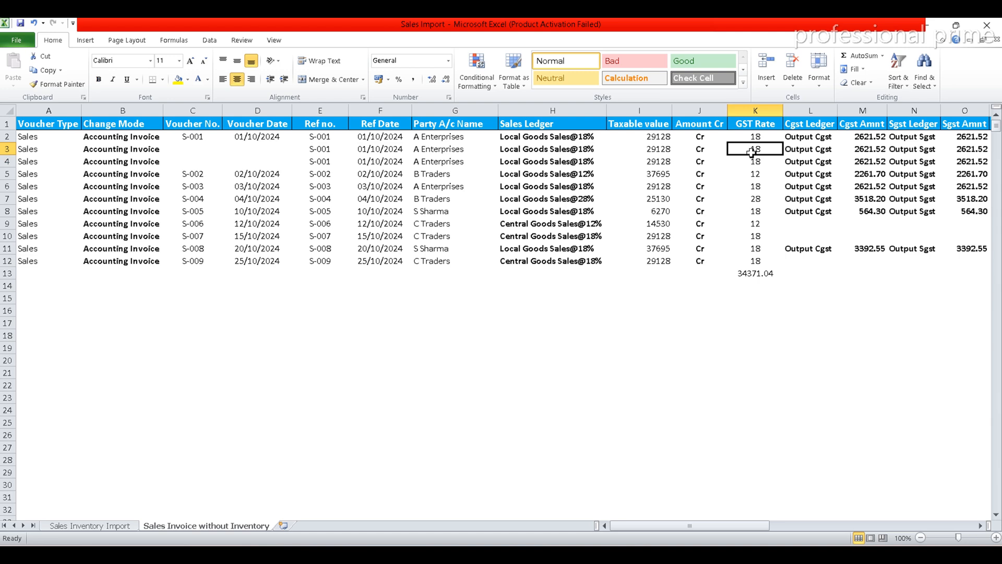
{"action": "type", "text": "12"}
{"action": "key", "text": "Return"}
{"action": "type", "text": "28"}
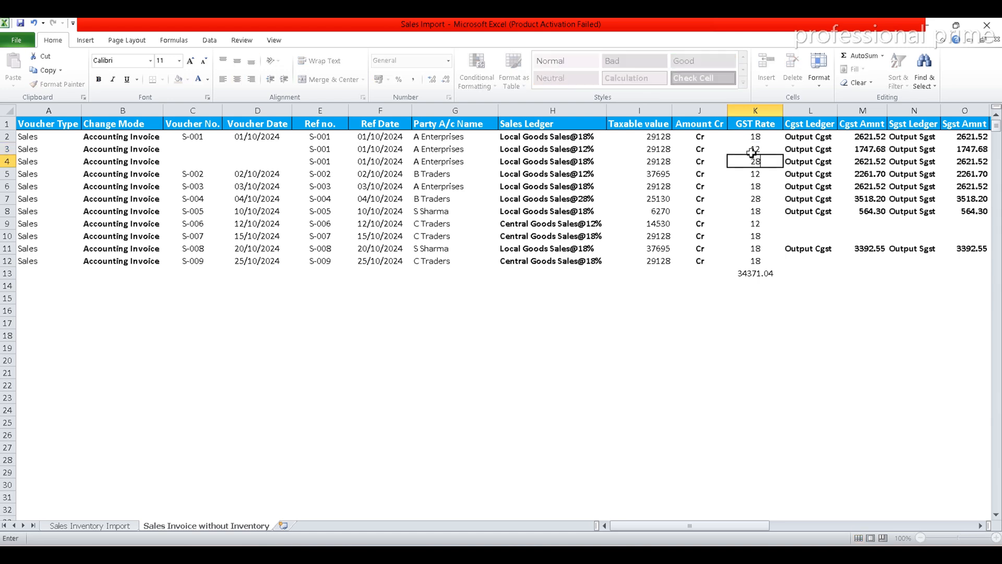
{"action": "key", "text": "Return"}
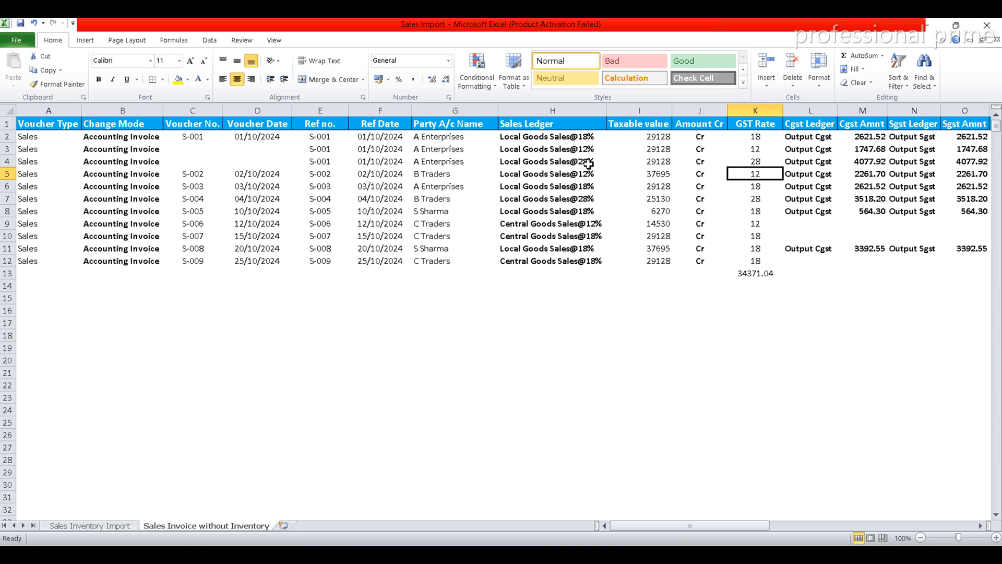
Set the Taxable value of the copied invoice lines to 9128 in row 3 and 39128 in row 4.
{"action": "left_click", "coordinate": [654, 148]}
{"action": "double_click", "coordinate": [655, 149]}
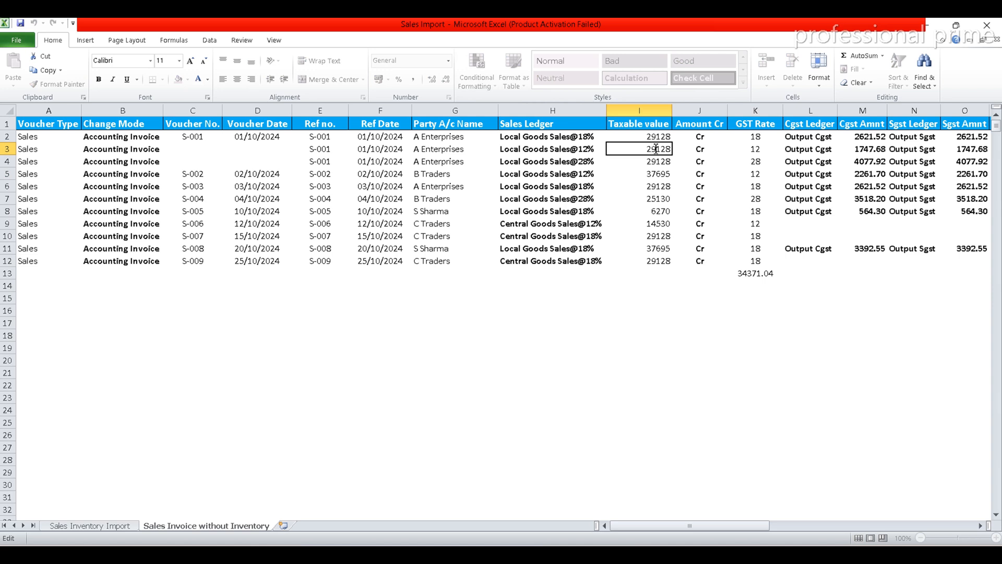
{"action": "key", "text": "BackSpace"}
{"action": "key", "text": "Return"}
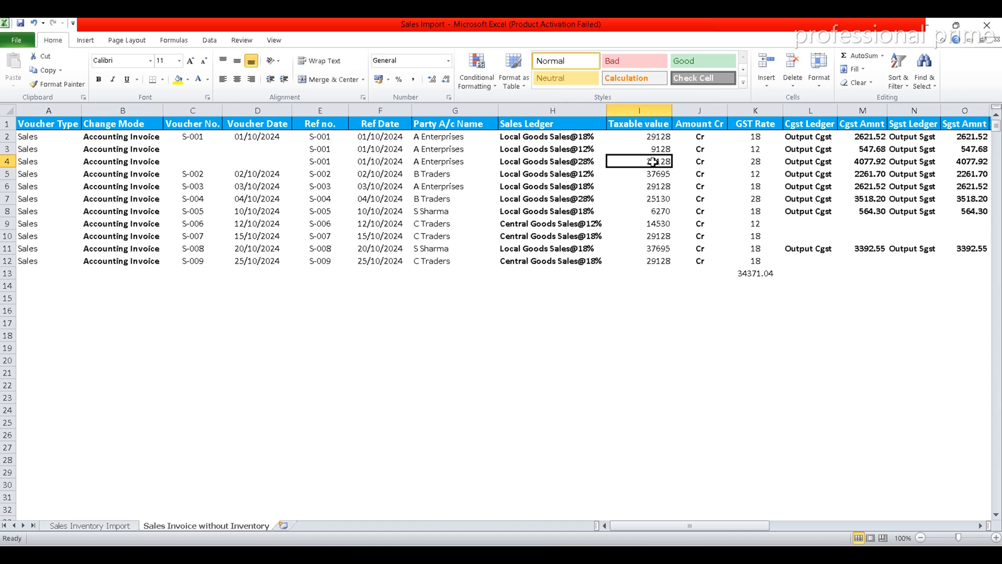
{"action": "double_click", "coordinate": [653, 161]}
{"action": "type", "text": "3"}
{"action": "key", "text": "Return"}
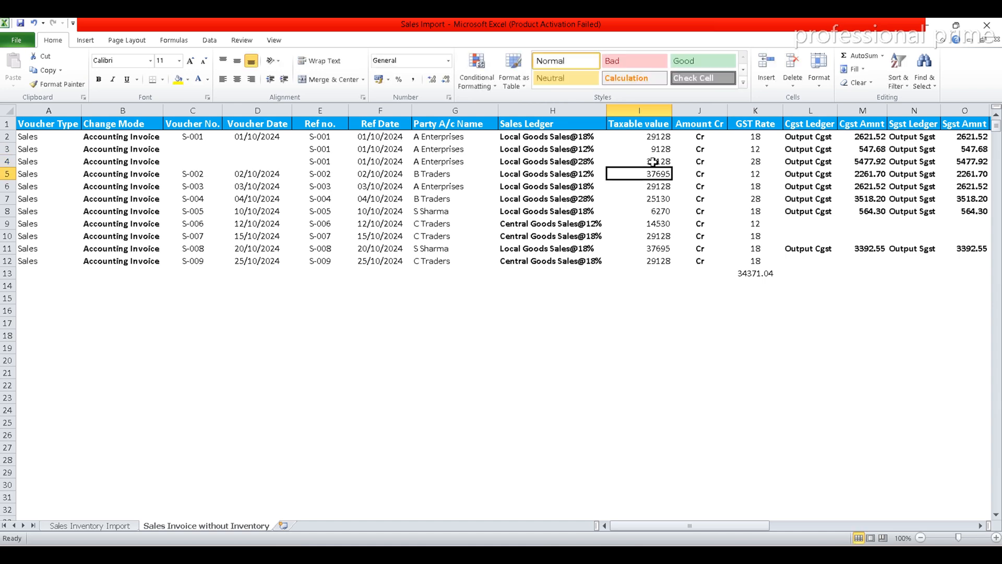
Examine the copied invoice lines' amounts across the row 4 columns, from Amount Cr through the tax, total and bill reference columns.
{"action": "key", "text": "Up"}
{"action": "key", "text": "Right"}
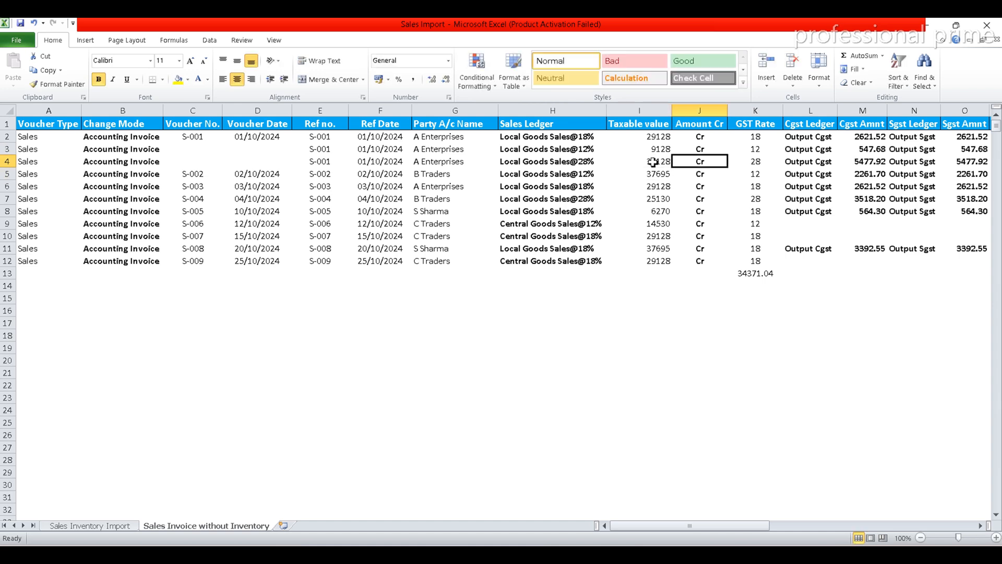
{"action": "key", "text": "Right"}
{"action": "key", "text": "Right"}
{"action": "key", "text": "Right"}
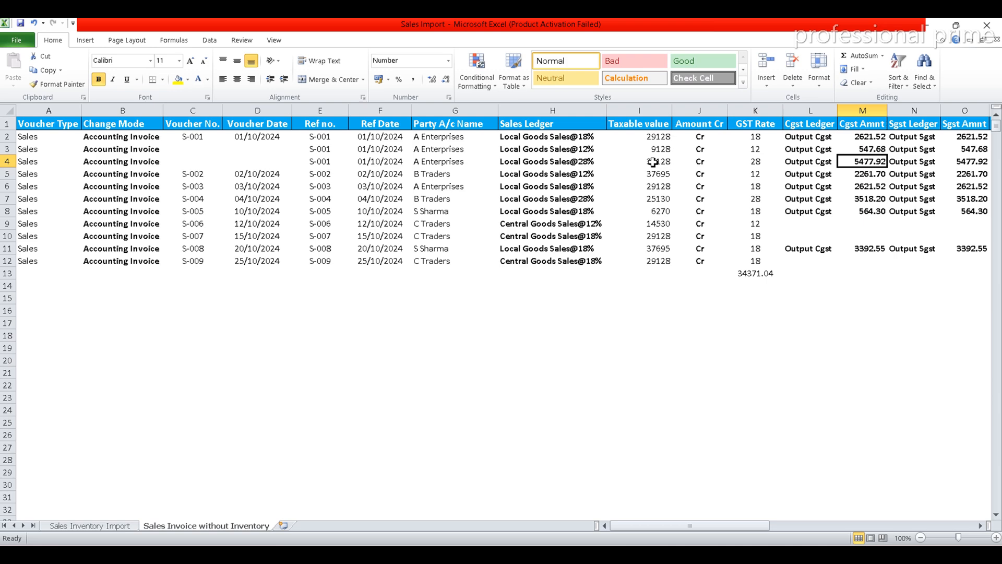
{"action": "key", "text": "Right"}
{"action": "key", "text": "Right"}
{"action": "key", "text": "Right"}
{"action": "key", "text": "Right"}
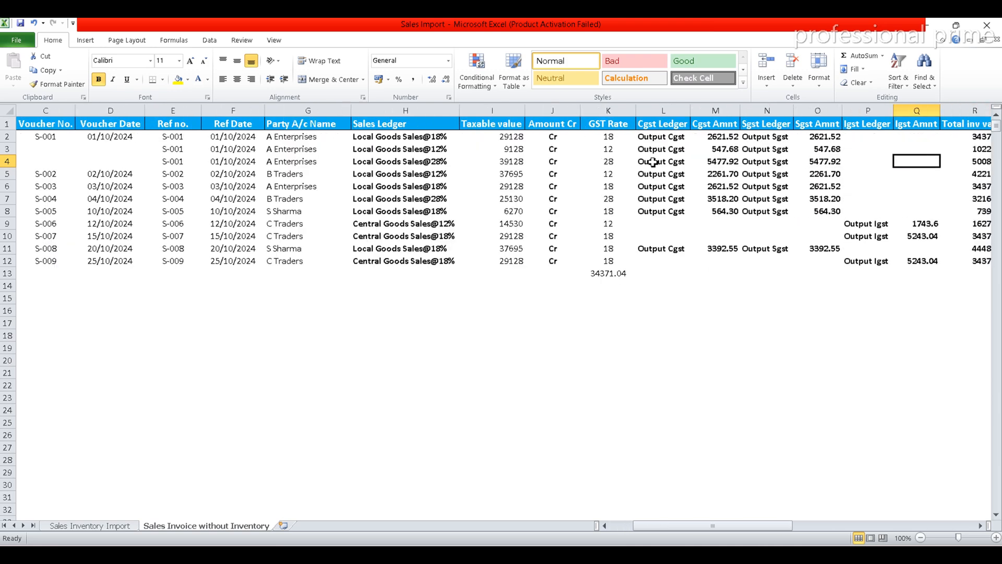
{"action": "key", "text": "Right"}
{"action": "key", "text": "Right"}
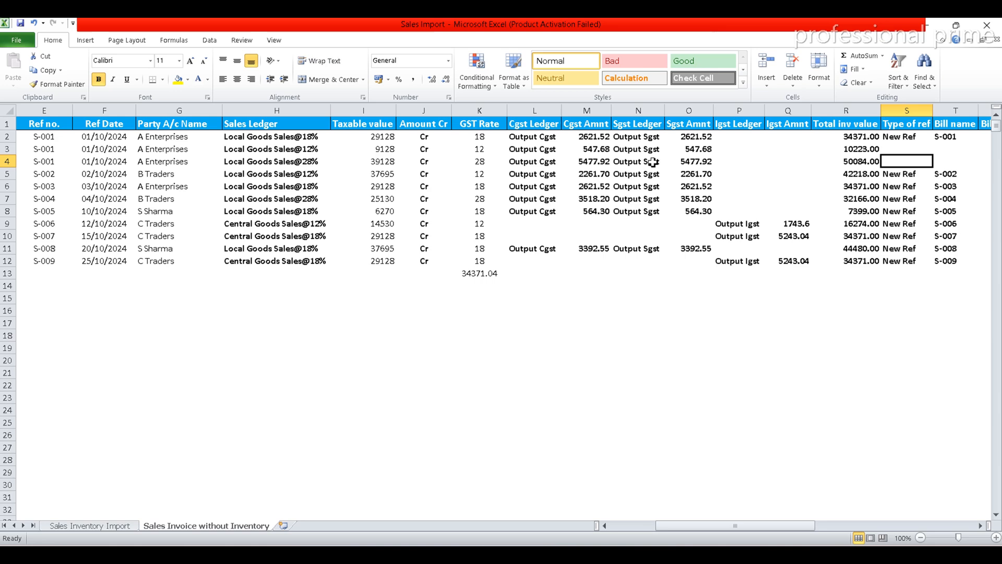
{"action": "key", "text": "Right"}
{"action": "key", "text": "Right"}
{"action": "key", "text": "Right"}
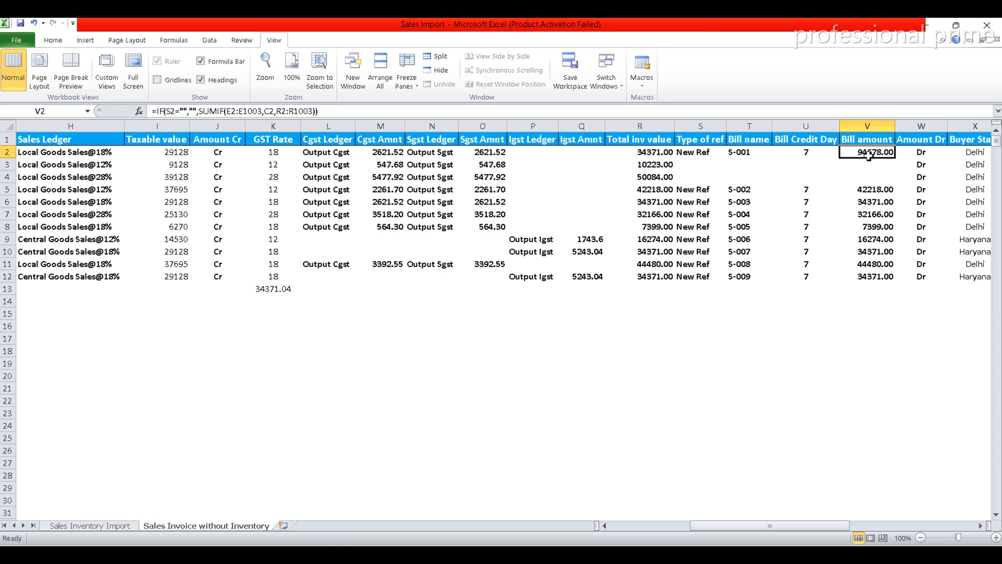
Inspect the first invoice's row 2 cells and formulas from Amount Dr to column AF, and return to the sheet's first columns.
{"action": "key", "text": "Right"}
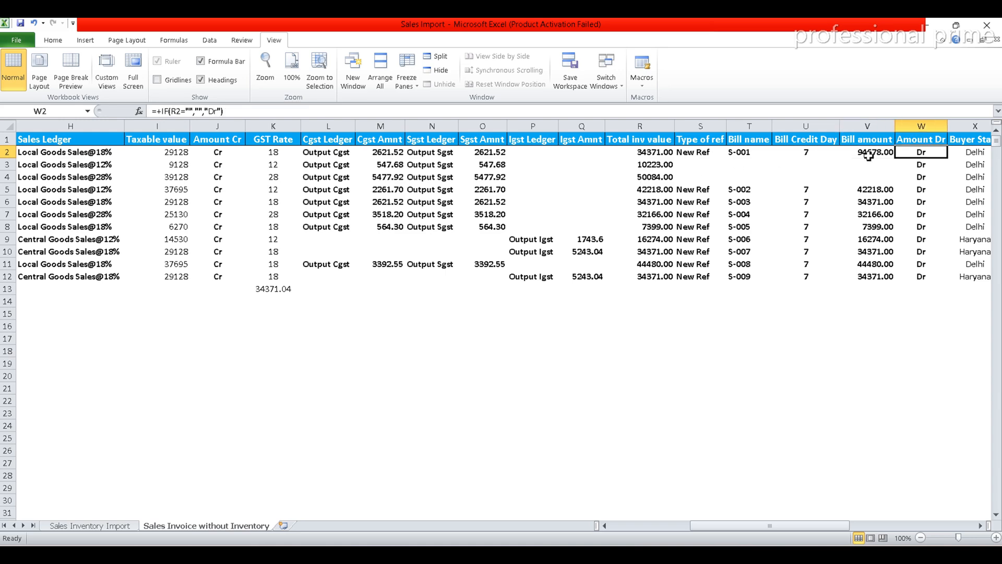
{"action": "key", "text": "Right"}
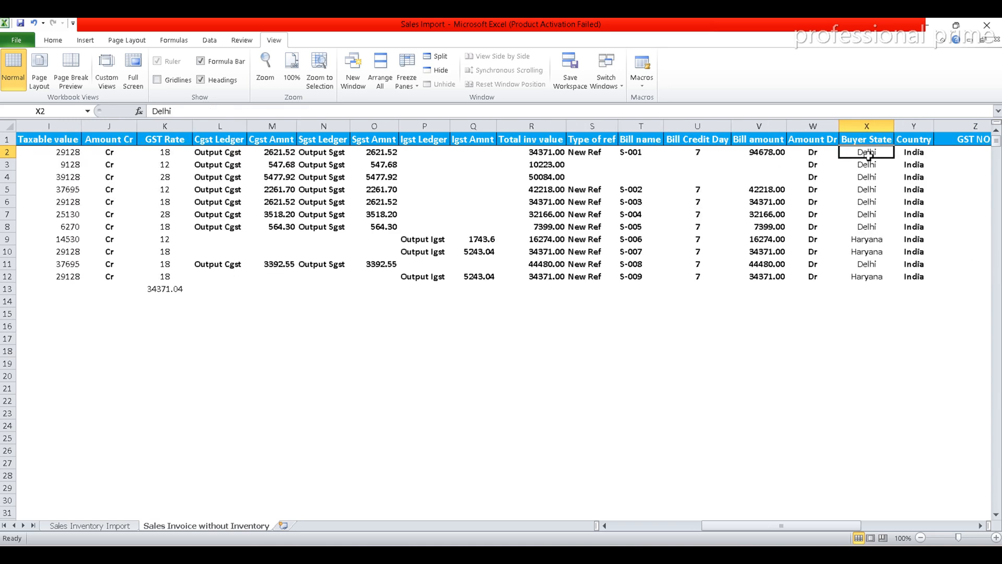
{"action": "key", "text": "Right"}
{"action": "key", "text": "Right"}
{"action": "key", "text": "Right"}
{"action": "key", "text": "Right"}
{"action": "key", "text": "Right"}
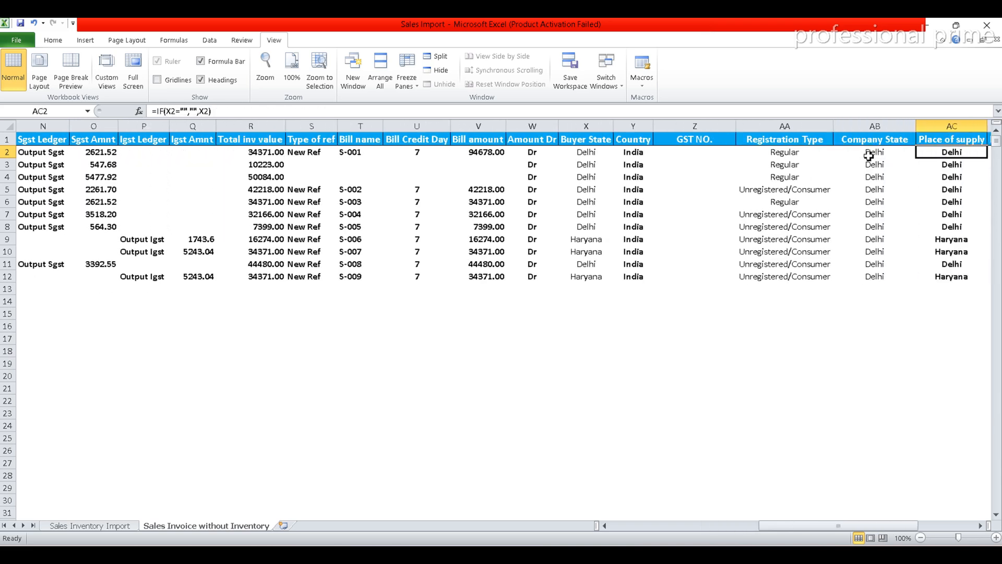
{"action": "key", "text": "Right"}
{"action": "key", "text": "Right"}
{"action": "key", "text": "Right"}
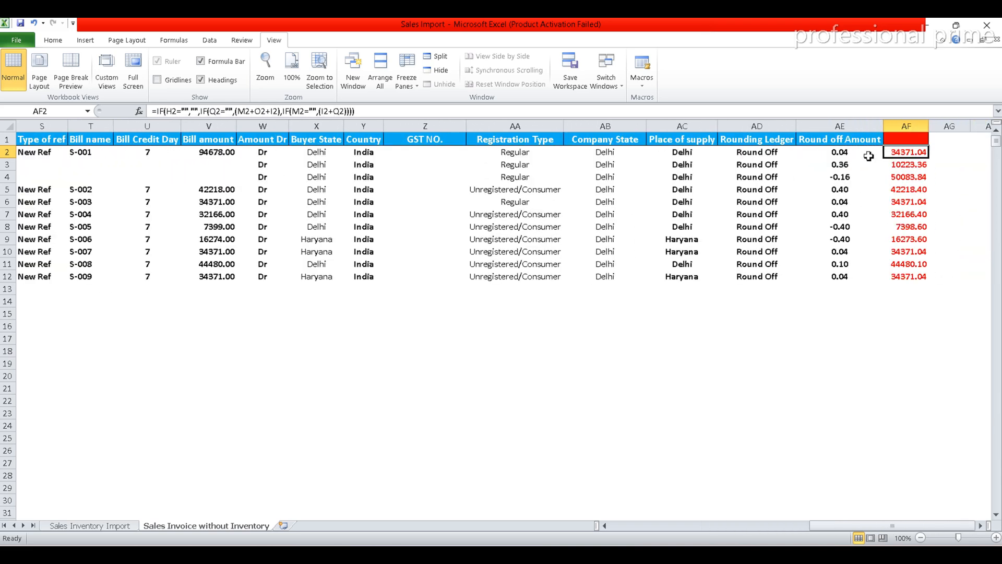
{"action": "key", "text": "Right"}
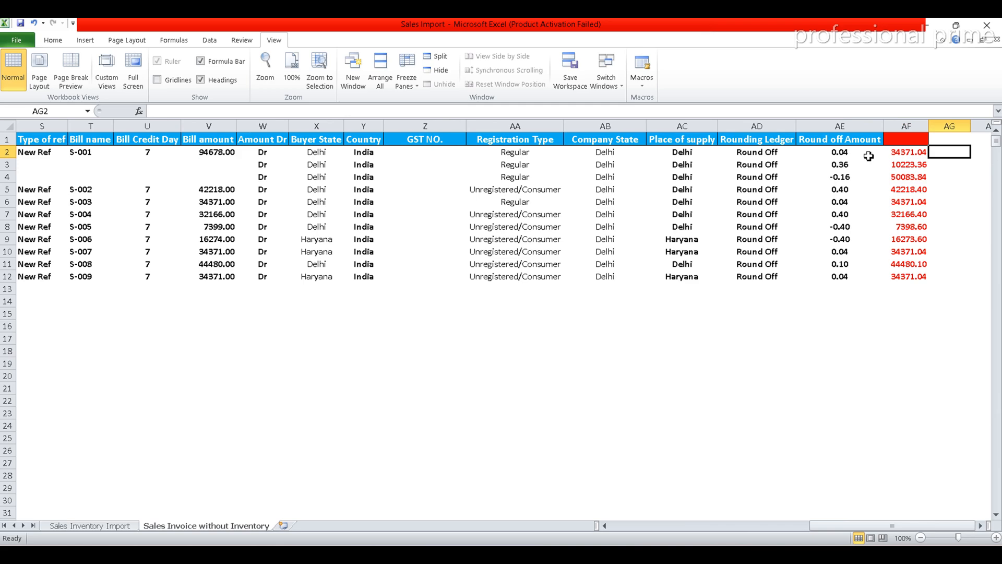
{"action": "left_click", "coordinate": [660, 526]}
{"action": "left_click", "coordinate": [631, 528]}
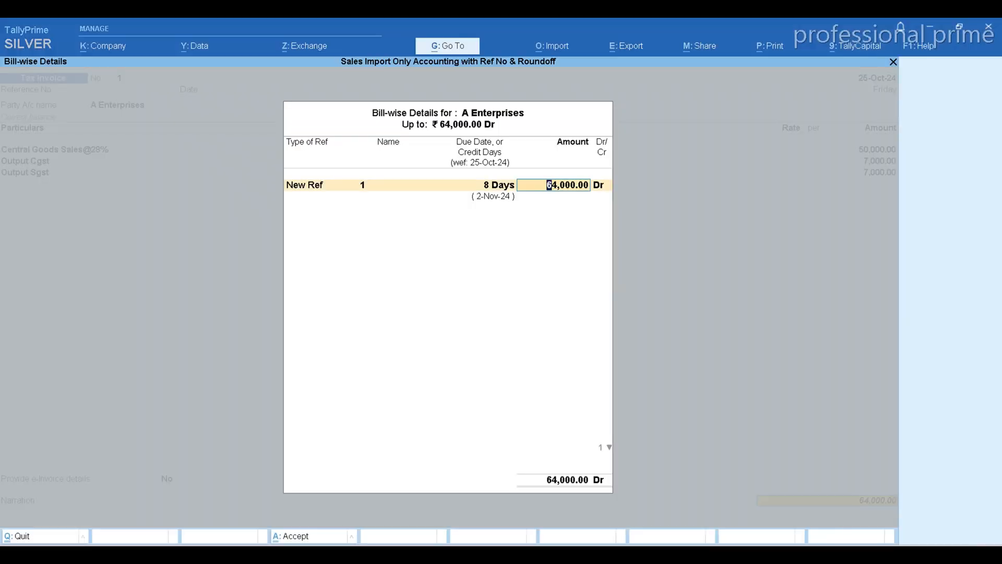
Switch to TallyPrime and quit the open Bill-wise Details and sales voucher without saving, back to the Gateway of Tally.
{"action": "key", "text": "BackSpace"}
{"action": "key", "text": "Escape"}
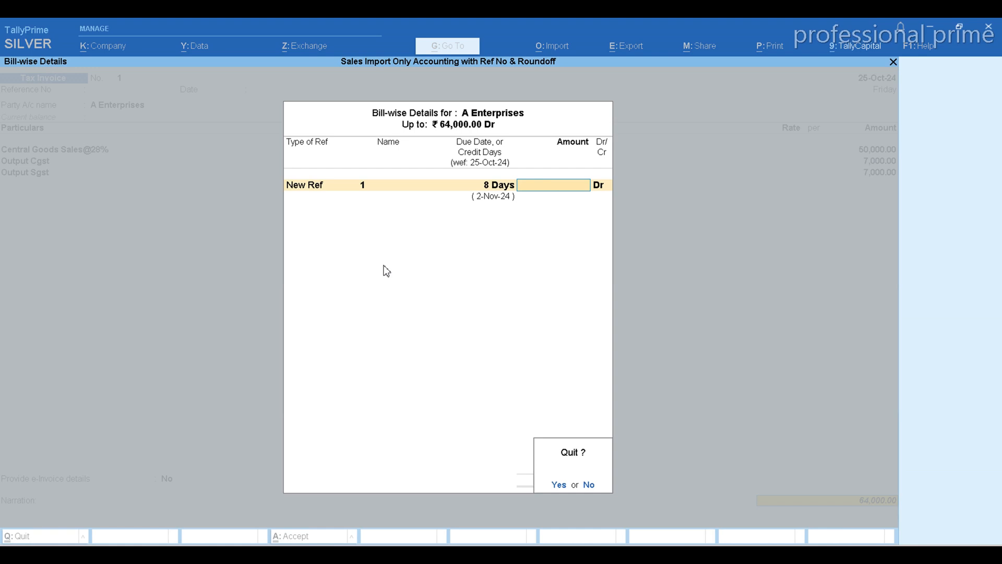
{"action": "key", "text": "Return"}
{"action": "key", "text": "Escape"}
{"action": "key", "text": "Return"}
{"action": "key", "text": "Escape"}
{"action": "key", "text": "Escape"}
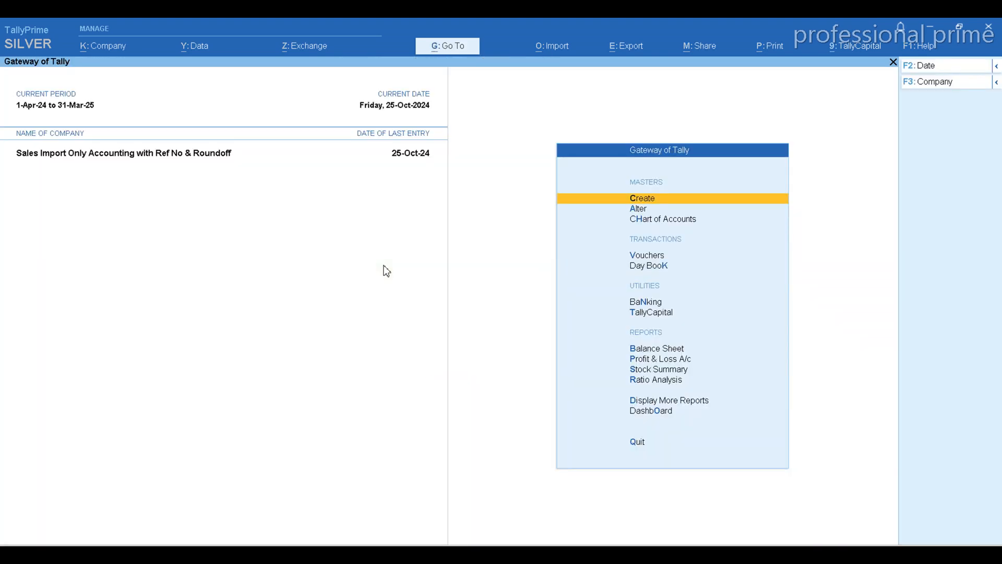
Start creating a new Excel mapping template for importing transactions.
{"action": "left_click", "coordinate": [560, 52]}
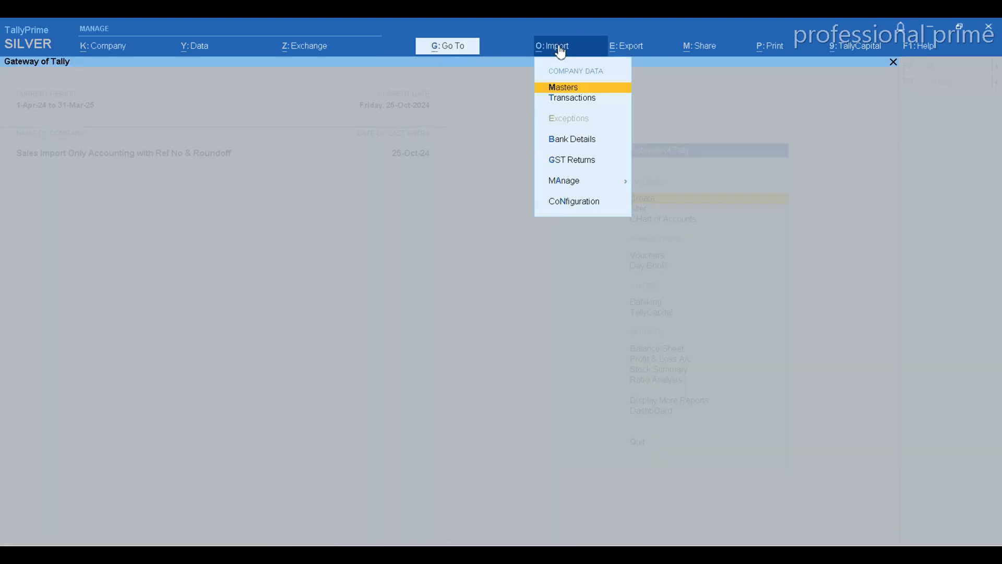
{"action": "key", "text": "Down"}
{"action": "key", "text": "Down"}
{"action": "key", "text": "Down"}
{"action": "key", "text": "Down"}
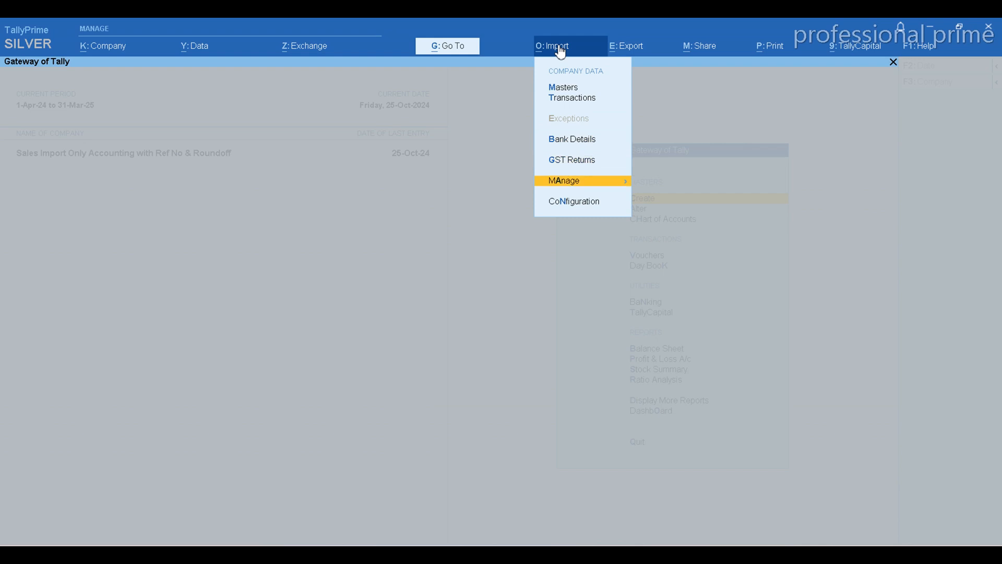
{"action": "key", "text": "Return"}
{"action": "key", "text": "Return"}
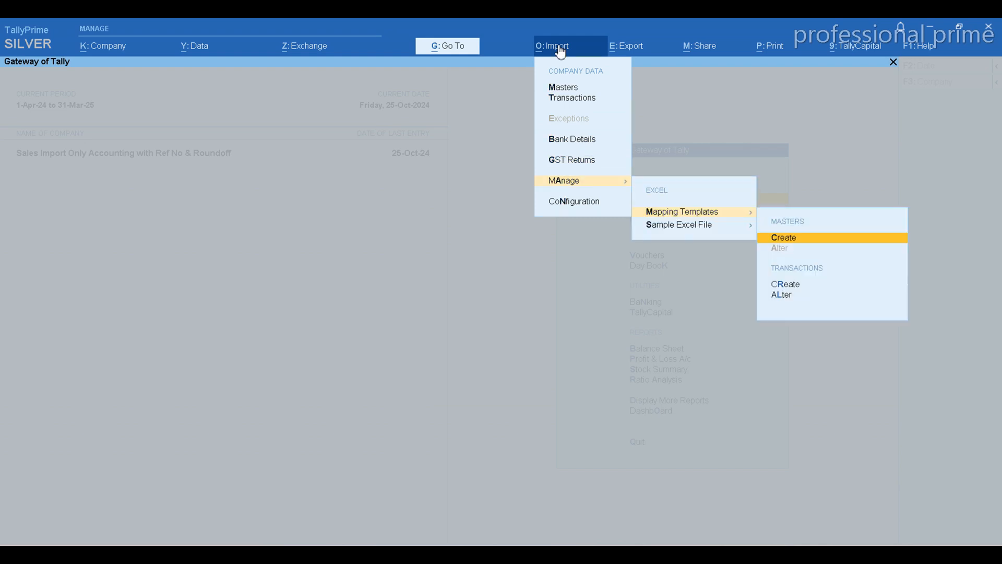
{"action": "key", "text": "Down"}
{"action": "key", "text": "Down"}
{"action": "key", "text": "Up"}
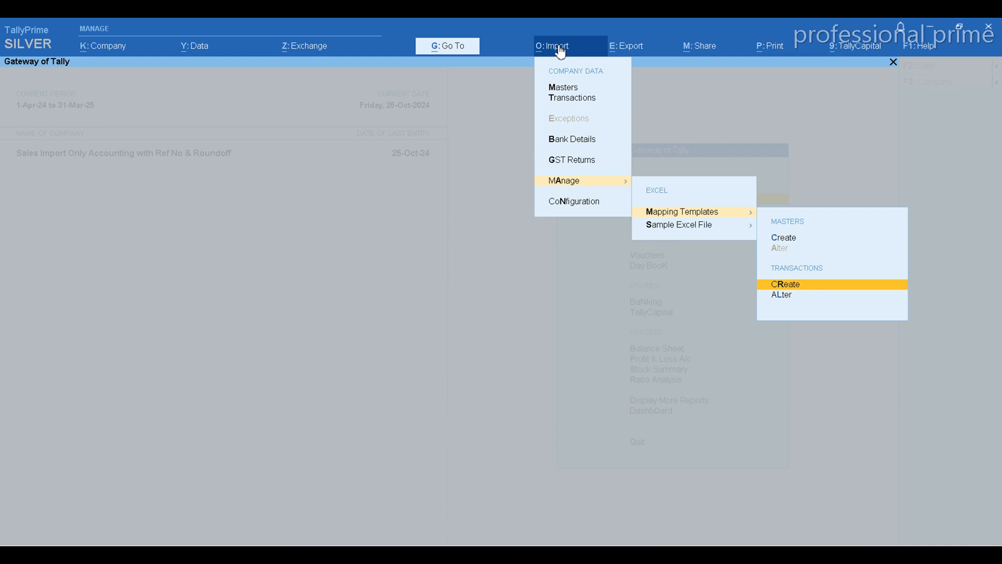
{"action": "left_click", "coordinate": [787, 286]}
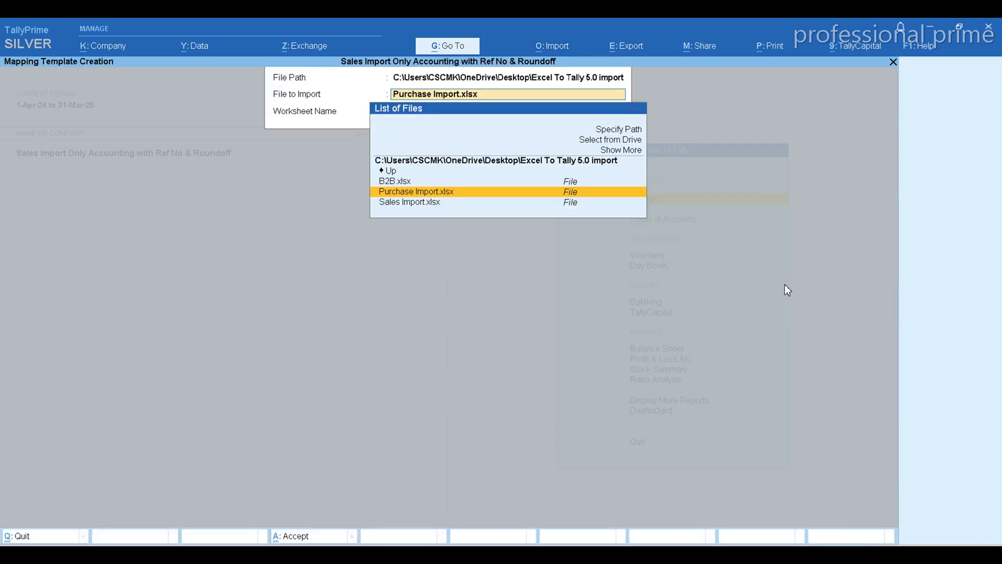
Choose Sales Import.xlsx as the file to import and Sales Invoice without Inventory as its worksheet.
{"action": "key", "text": "alt+Tab"}
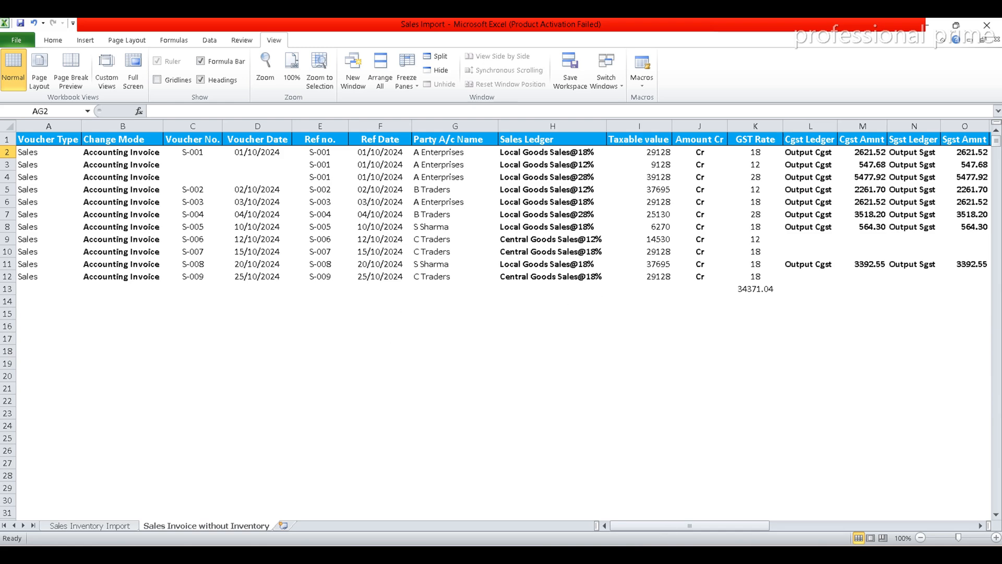
{"action": "left_click", "coordinate": [662, 554]}
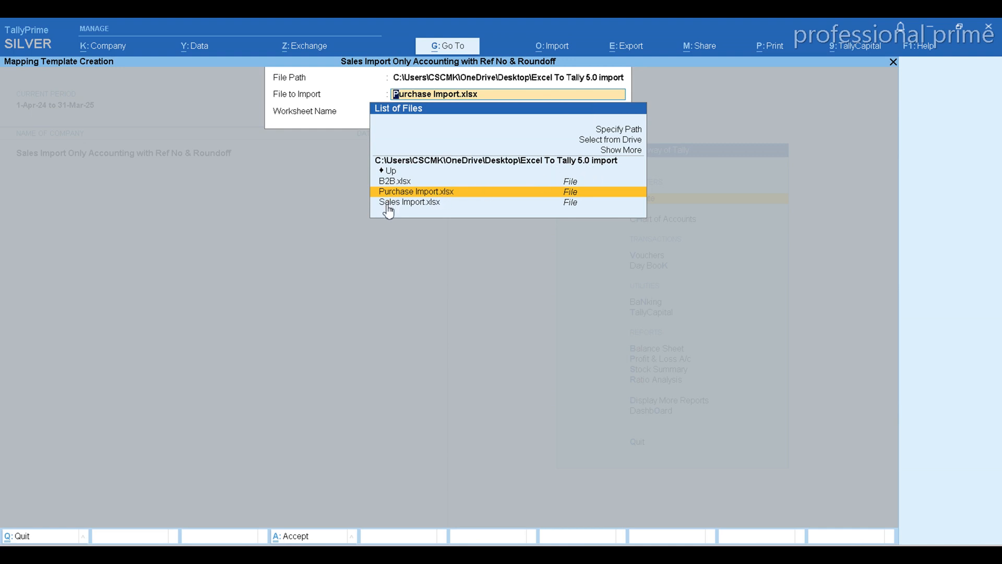
{"action": "left_click", "coordinate": [423, 204]}
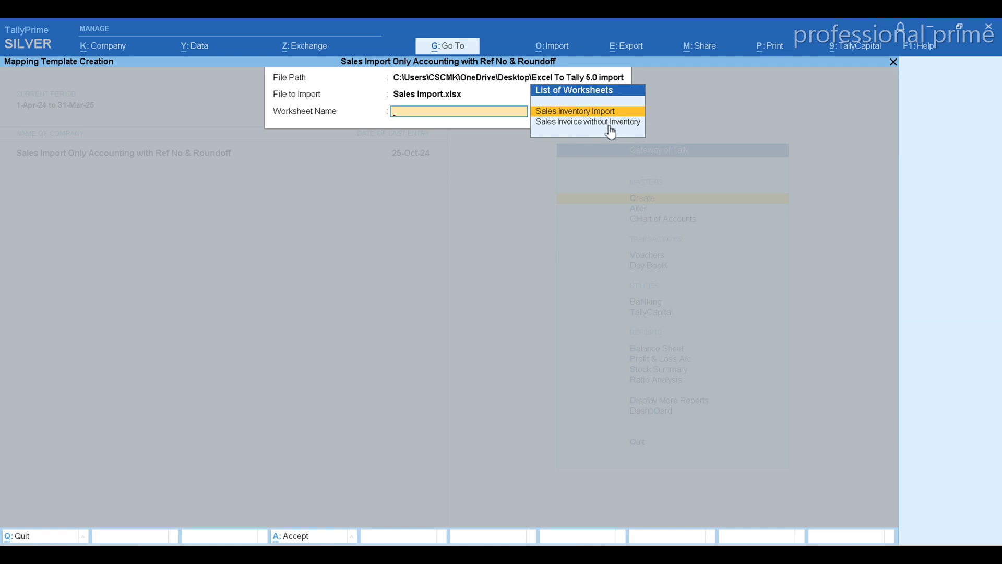
{"action": "key", "text": "Down"}
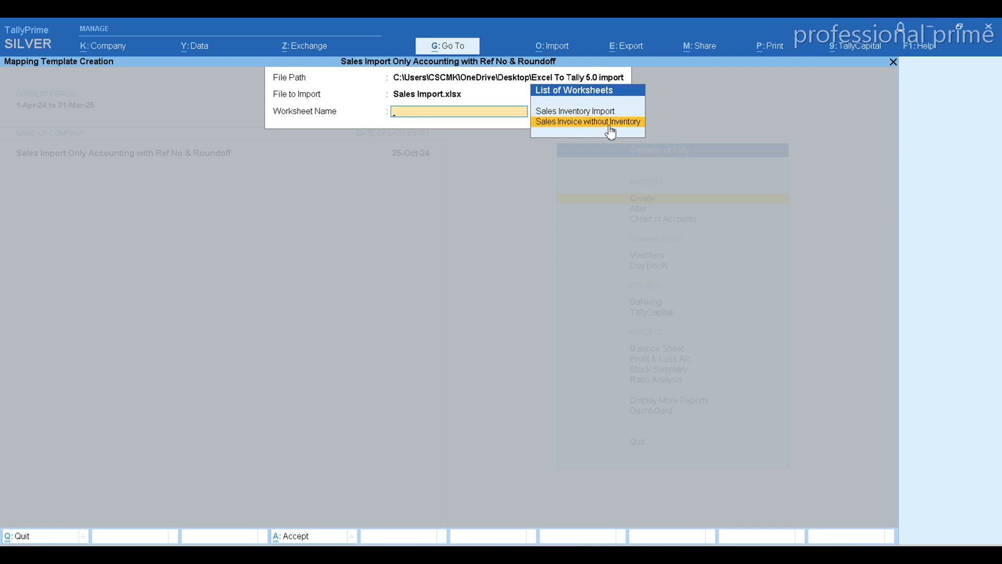
{"action": "left_click", "coordinate": [672, 554]}
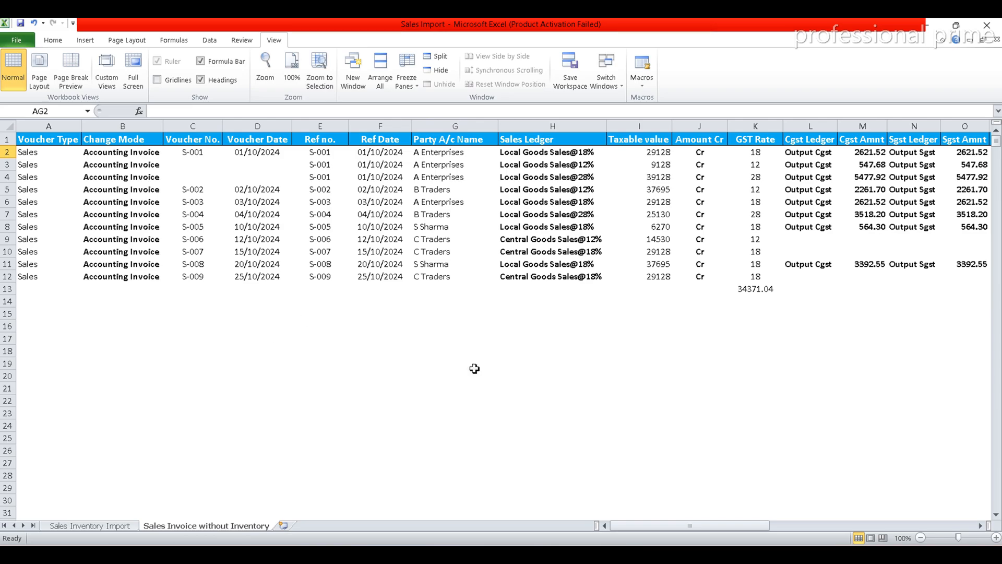
{"action": "left_click", "coordinate": [643, 554]}
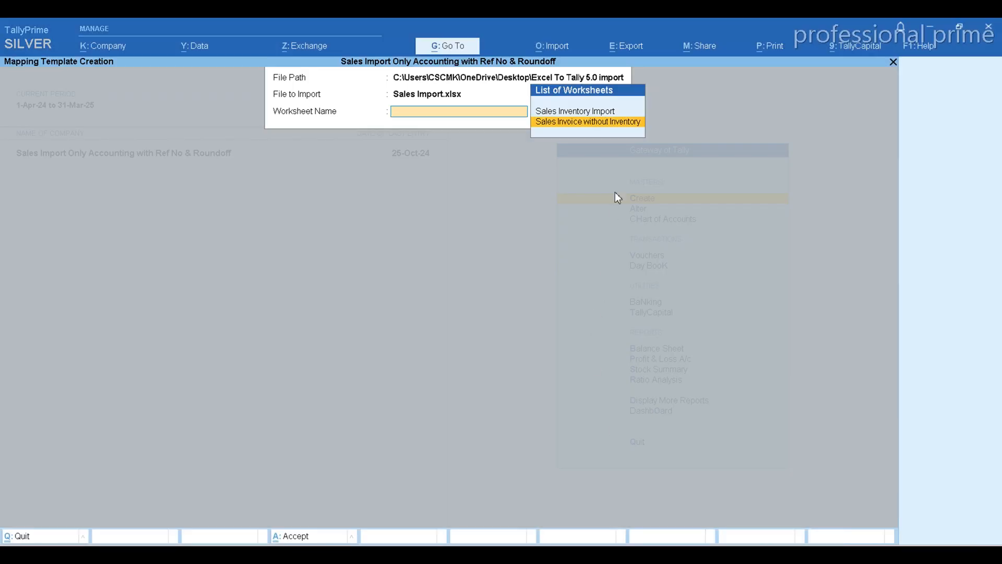
{"action": "key", "text": "Return"}
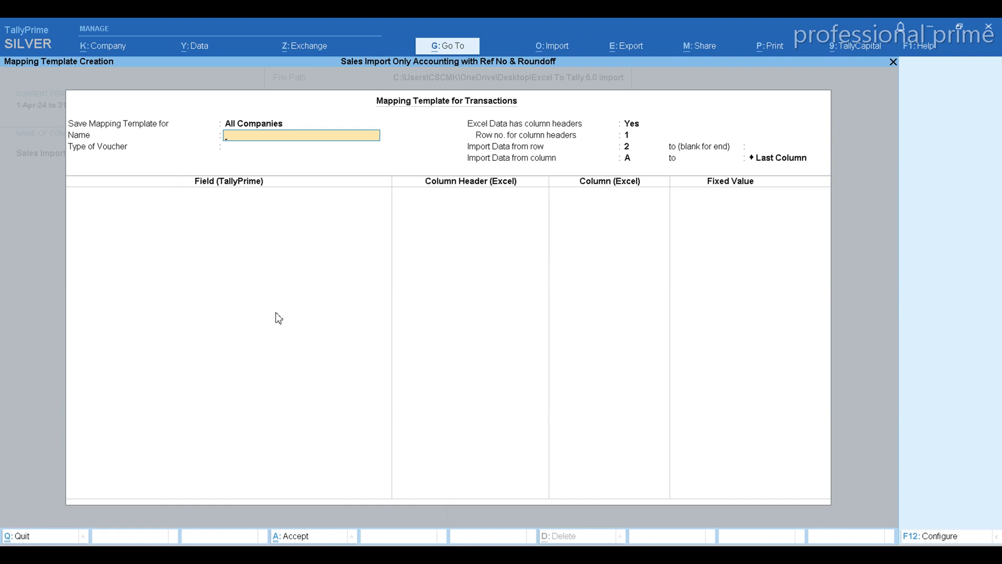
Set the mapping template to be saved for This Company instead of all companies.
{"action": "key", "text": "Up"}
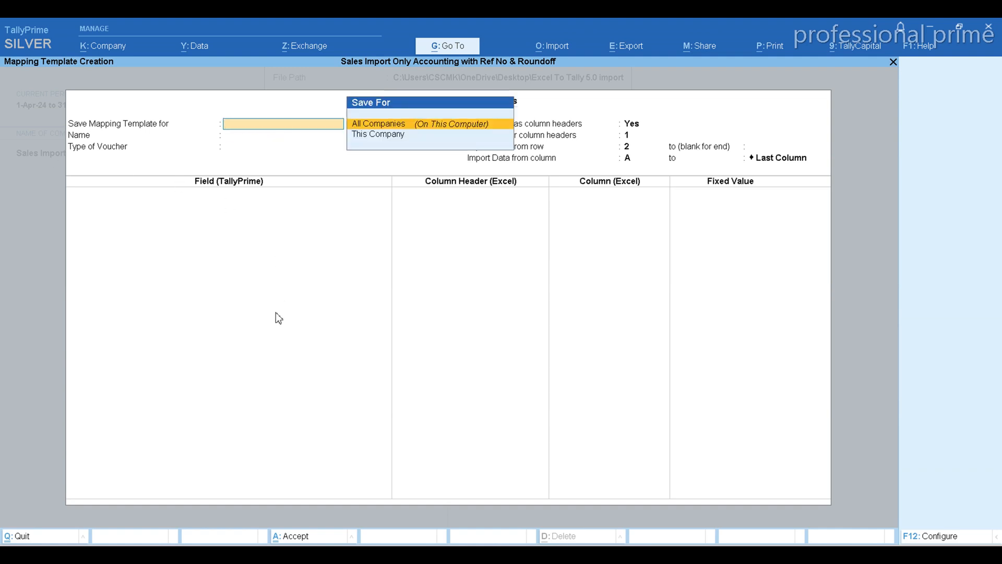
{"action": "key", "text": "Down"}
{"action": "key", "text": "Return"}
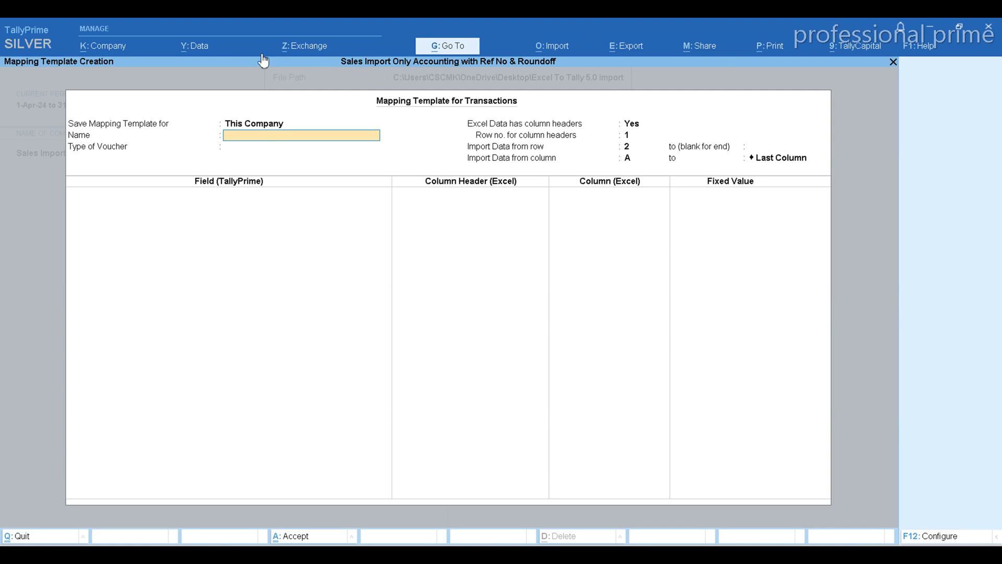
{"action": "key", "text": "BackSpace"}
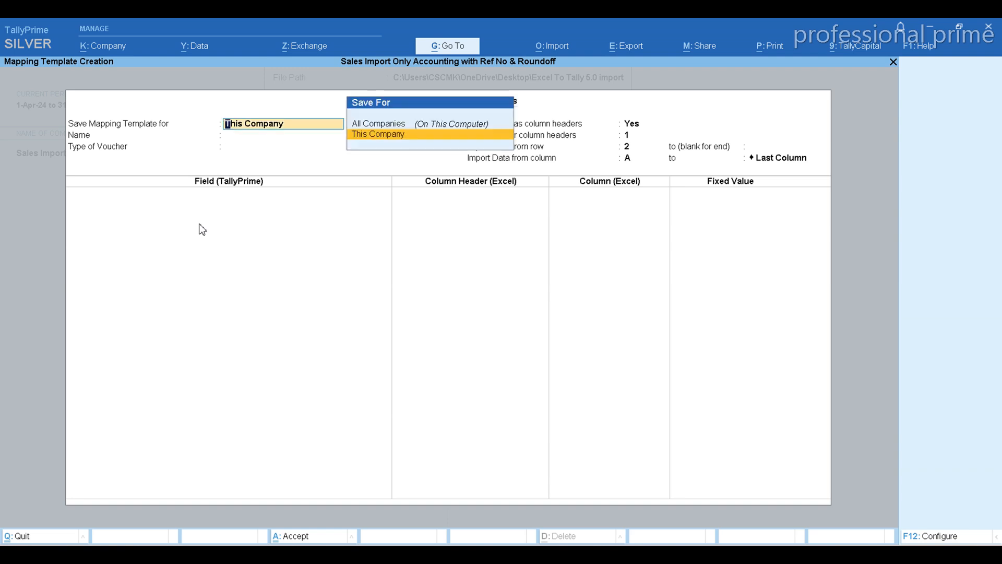
{"action": "key", "text": "Up"}
{"action": "key", "text": "Down"}
{"action": "key", "text": "Return"}
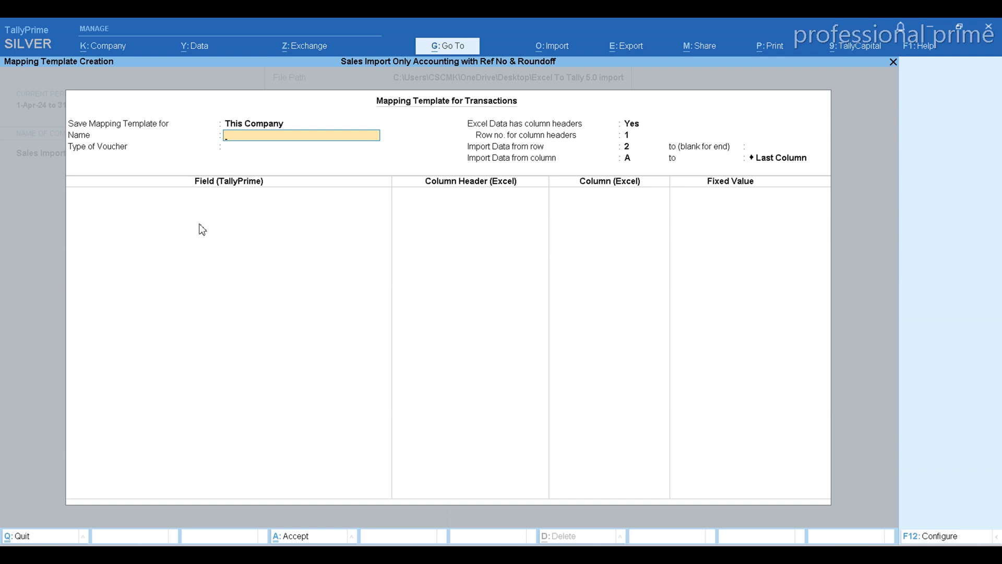
Name the mapping template Sales Import Only Accounting Inv and set its type of voucher to Accounting Vouchers.
{"action": "type", "text": "SALE"}
{"action": "key", "text": "BackSpace"}
{"action": "key", "text": "BackSpace"}
{"action": "key", "text": "BackSpace"}
{"action": "key", "text": "BackSpace"}
{"action": "type", "text": "Sales import Only Accounting Inv"}
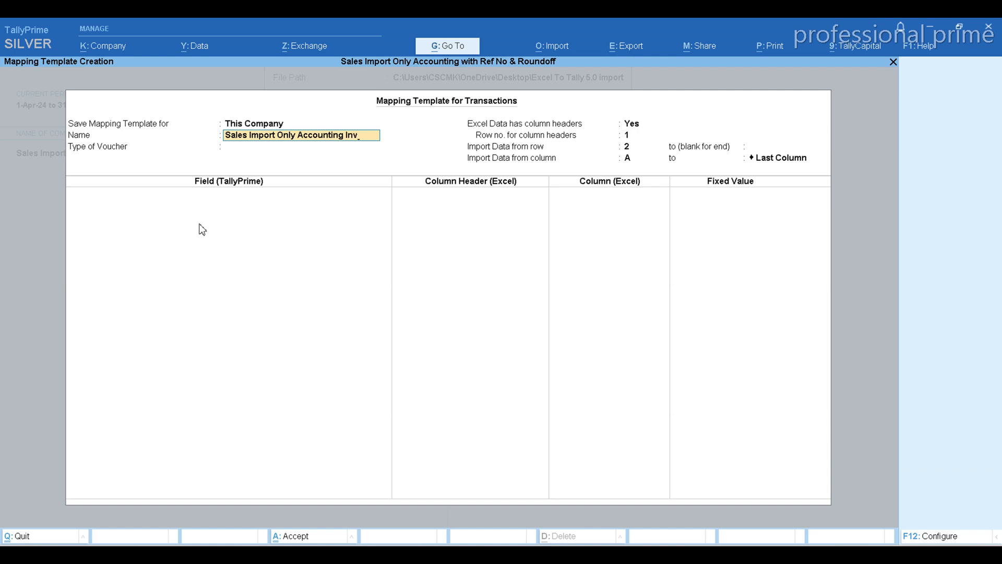
{"action": "key", "text": "Return"}
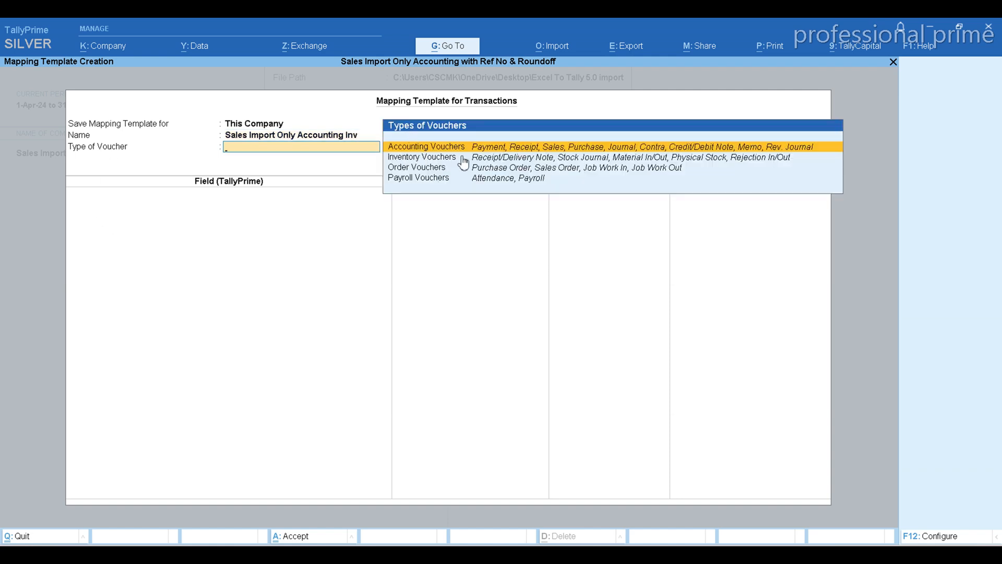
{"action": "left_click", "coordinate": [557, 152]}
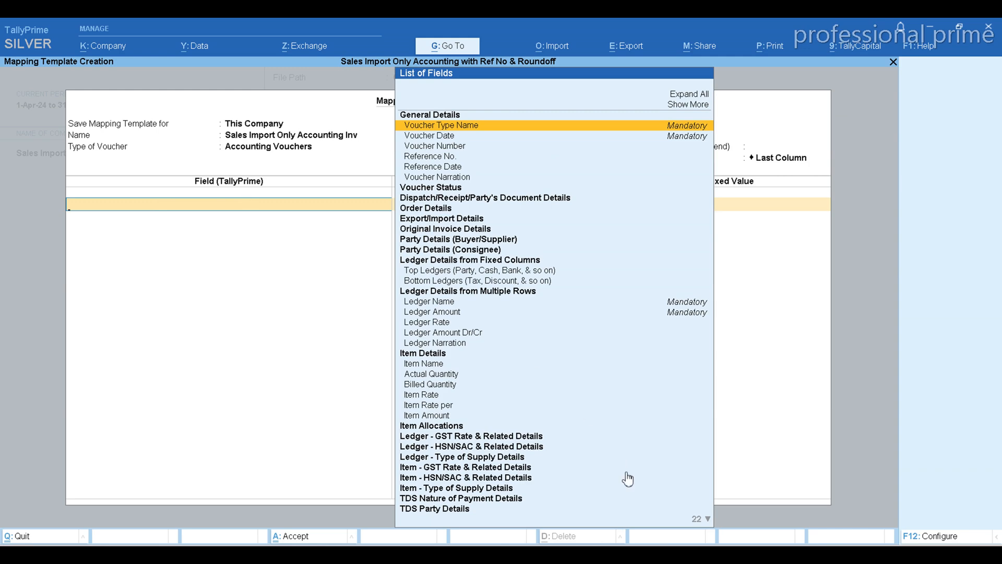
Map the Voucher Type Name field to the Voucher Type column header, checking the columns in the Excel sales sheet.
{"action": "left_click", "coordinate": [684, 555]}
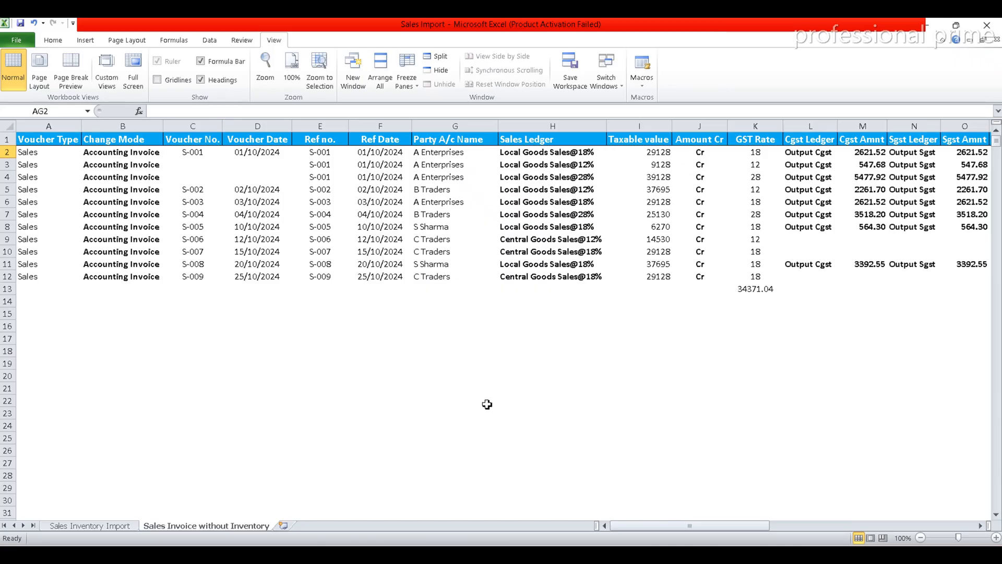
{"action": "left_click", "coordinate": [674, 554]}
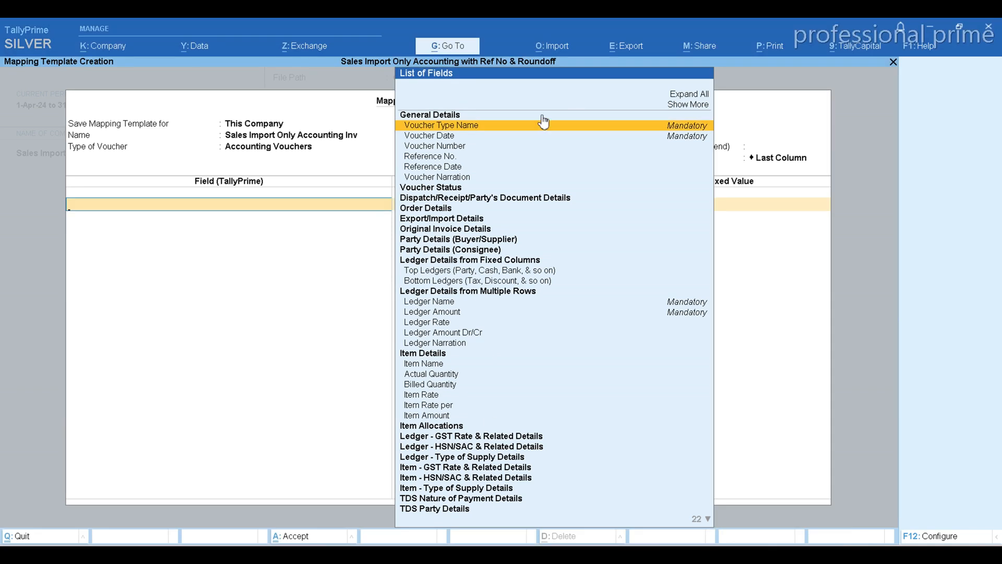
{"action": "left_click", "coordinate": [499, 129]}
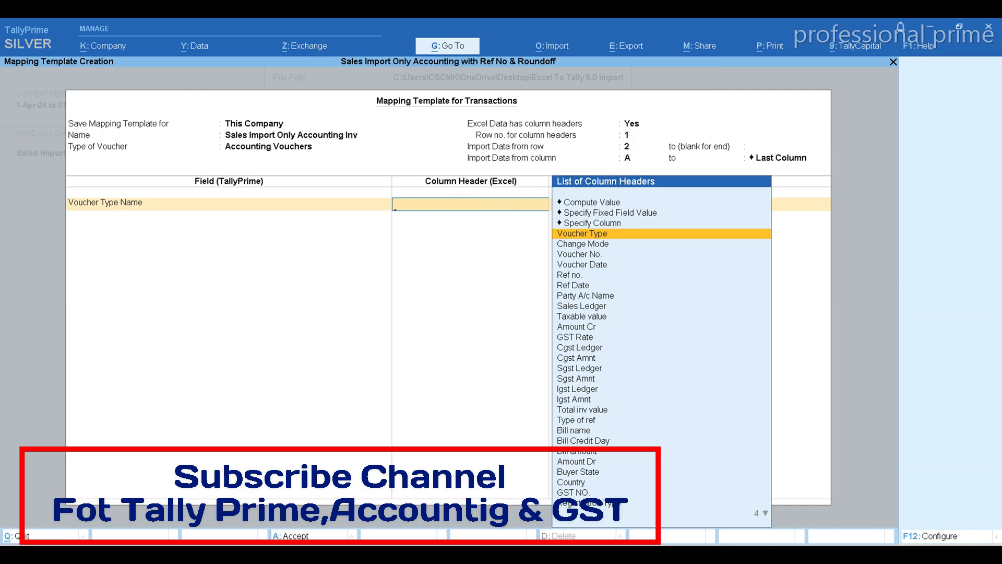
{"action": "left_click", "coordinate": [638, 554]}
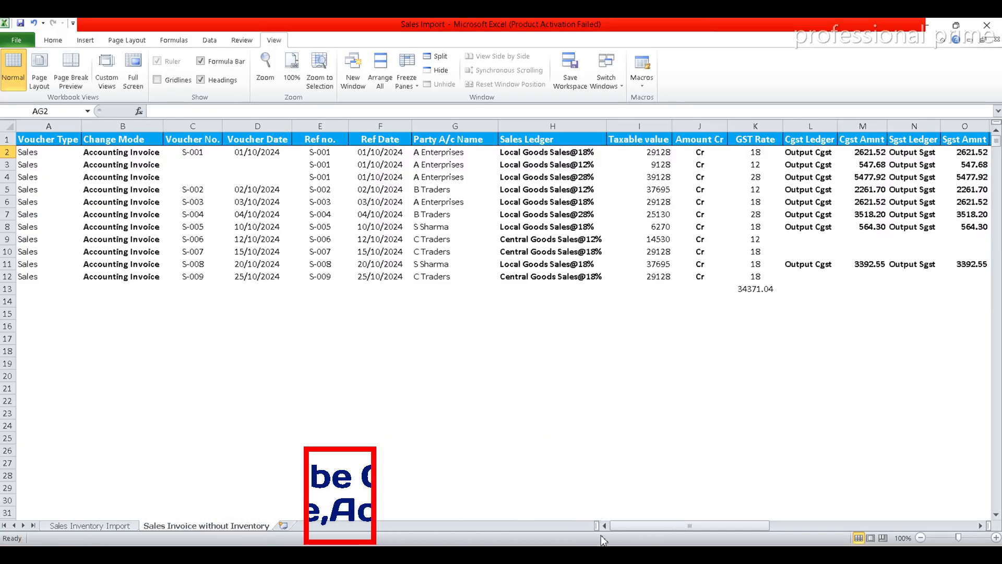
{"action": "left_click", "coordinate": [614, 555]}
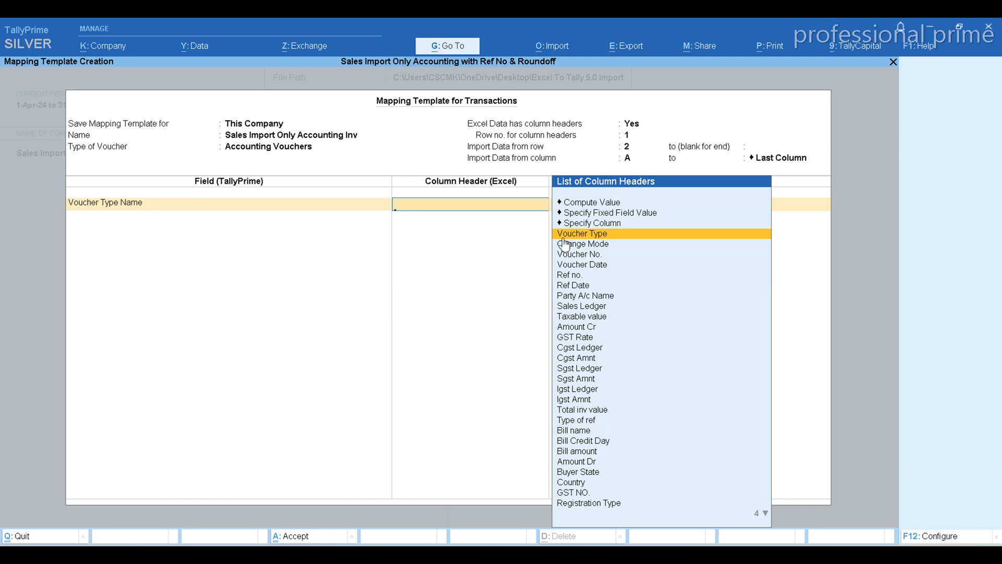
{"action": "left_click", "coordinate": [625, 236]}
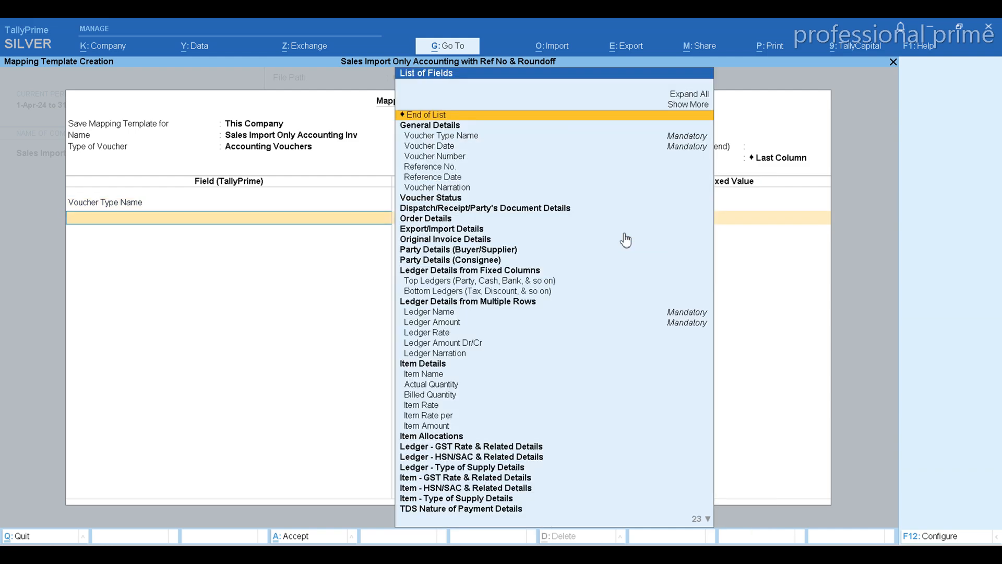
Add the Change Mode field to the template and map it to the Change Mode column header.
{"action": "key", "text": "alt+Tab"}
{"action": "key", "text": "alt+Tab"}
{"action": "type", "text": "chan"}
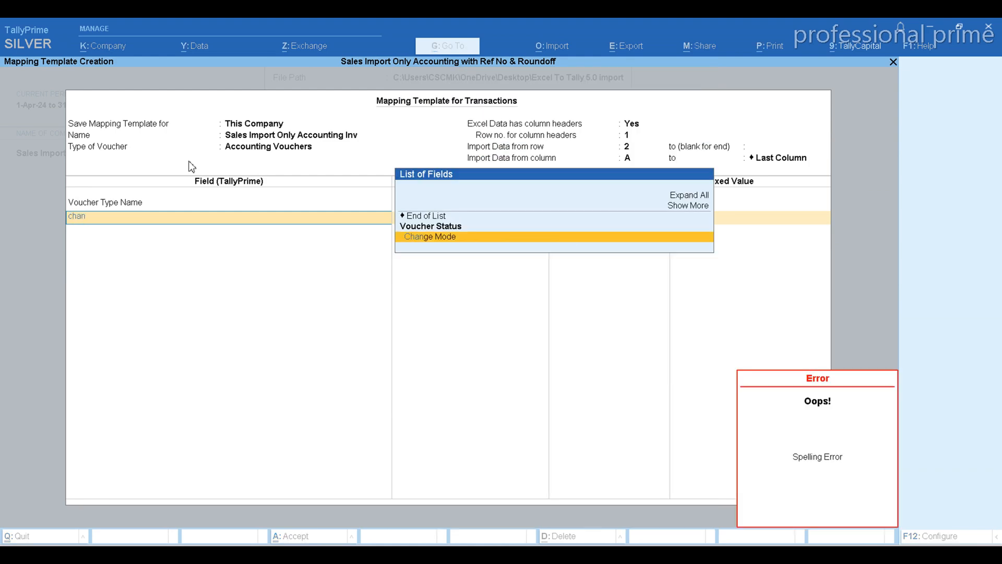
{"action": "key", "text": "Return"}
{"action": "key", "text": "Down"}
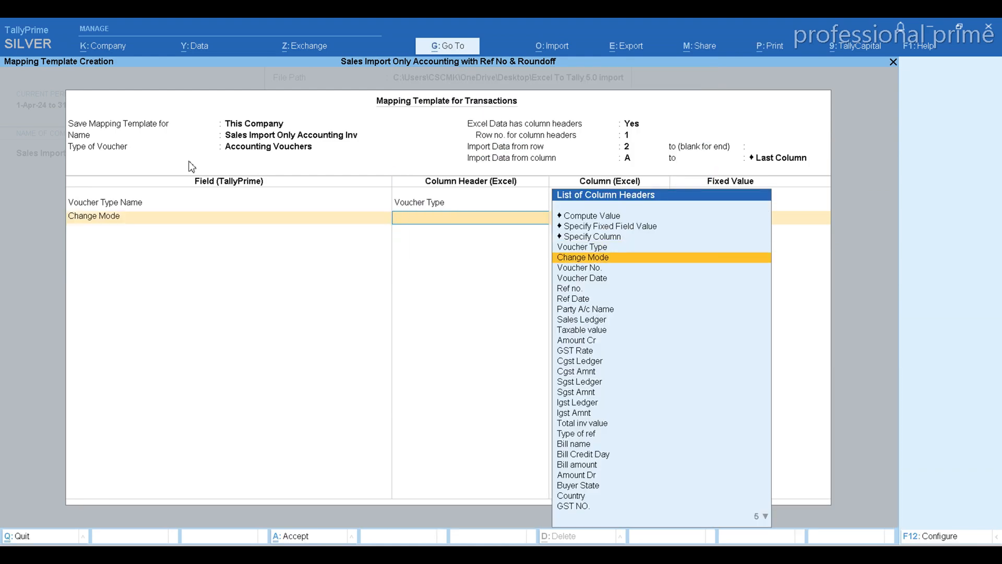
{"action": "key", "text": "Return"}
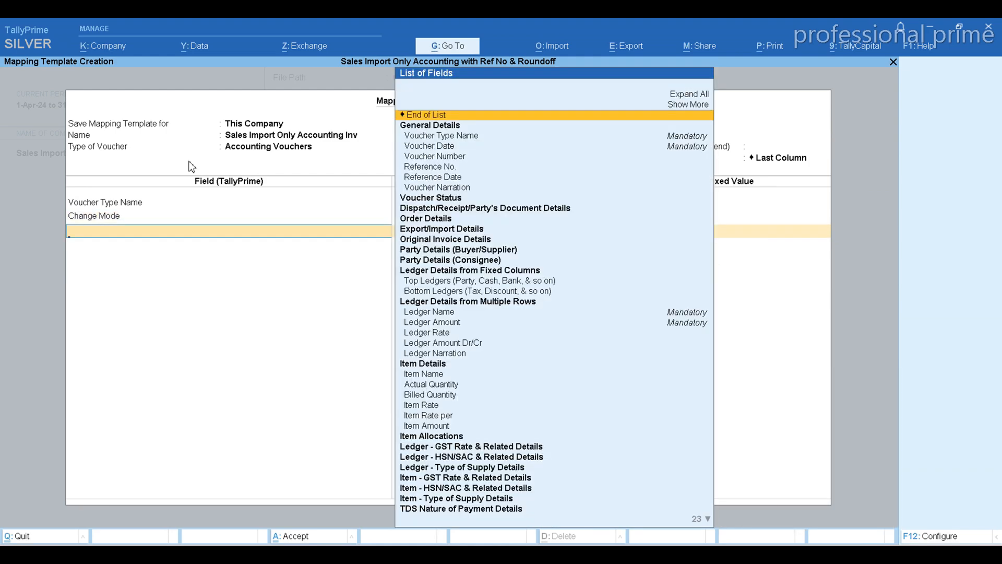
Add the Voucher Number field to the template and map it to the Voucher No. column header.
{"action": "key", "text": "Down"}
{"action": "key", "text": "Down"}
{"action": "key", "text": "Down"}
{"action": "key", "text": "Return"}
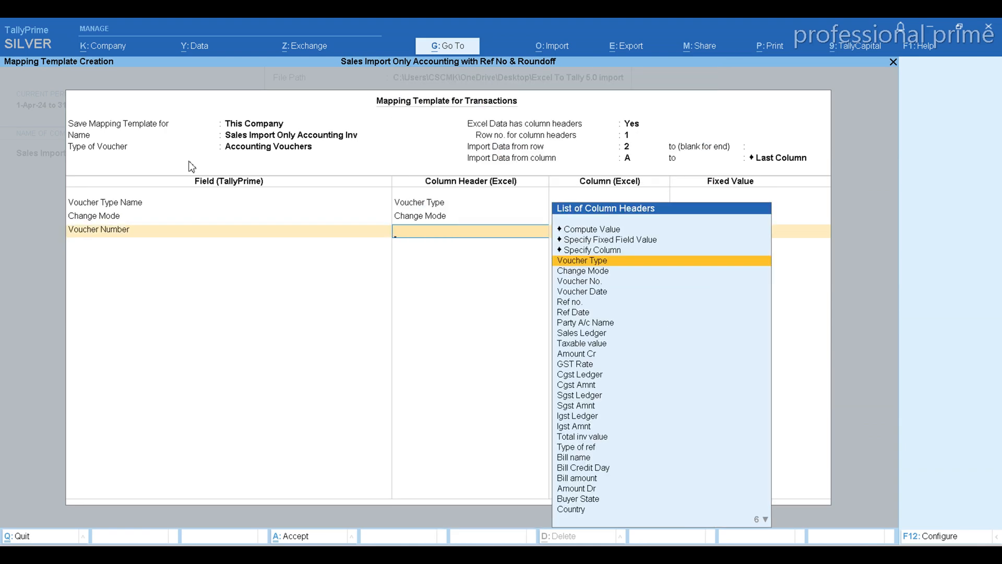
{"action": "key", "text": "Down"}
Add the Voucher Date field to the template and map it to the Voucher Date column header.
{"action": "key", "text": "Down"}
{"action": "key", "text": "Return"}
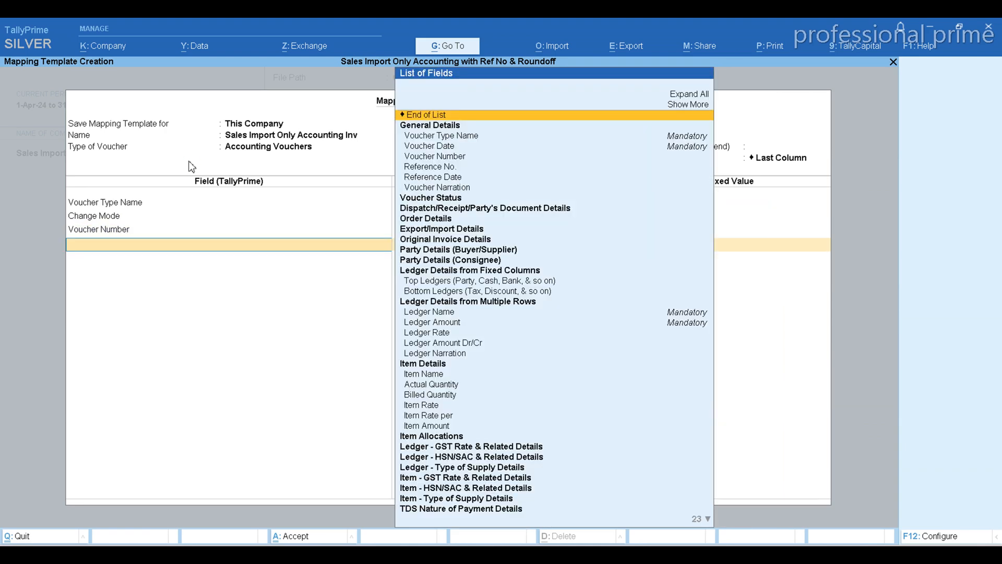
{"action": "key", "text": "Down"}
{"action": "key", "text": "Down"}
{"action": "key", "text": "Down"}
{"action": "key", "text": "Down"}
{"action": "key", "text": "Down"}
{"action": "key", "text": "Down"}
{"action": "key", "text": "Up"}
{"action": "key", "text": "Up"}
{"action": "key", "text": "Up"}
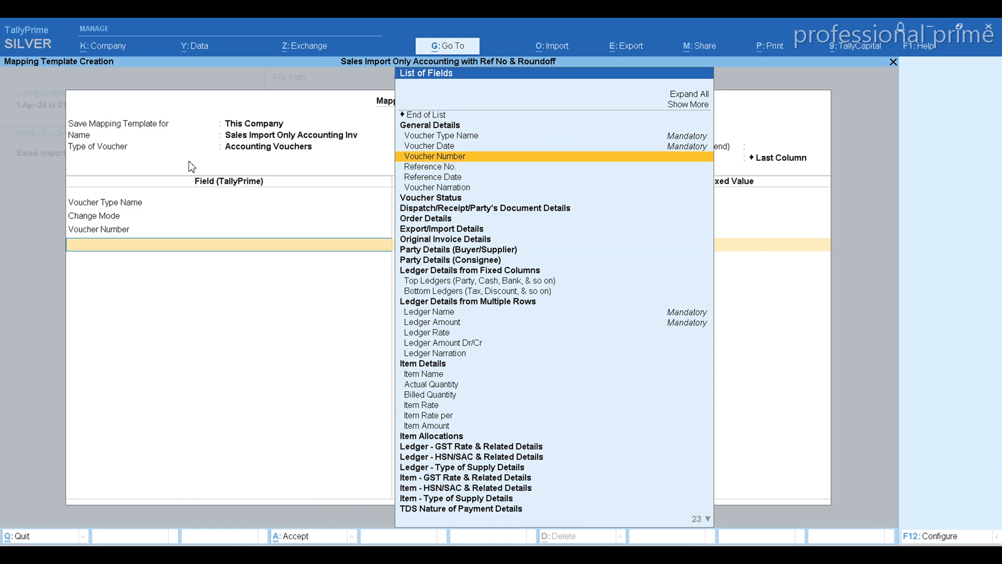
{"action": "key", "text": "Return"}
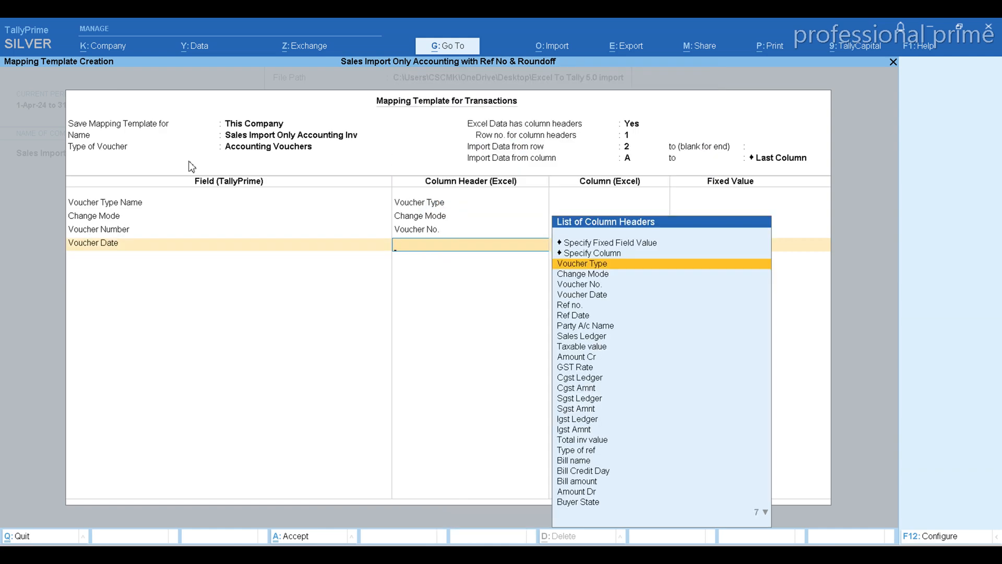
{"action": "key", "text": "Down"}
{"action": "key", "text": "Down"}
{"action": "key", "text": "Down"}
{"action": "key", "text": "Return"}
Add the Reference No. field to the template and map it to the Ref no. column header, checking the column order in the Excel sales sheet.
{"action": "key", "text": "Down"}
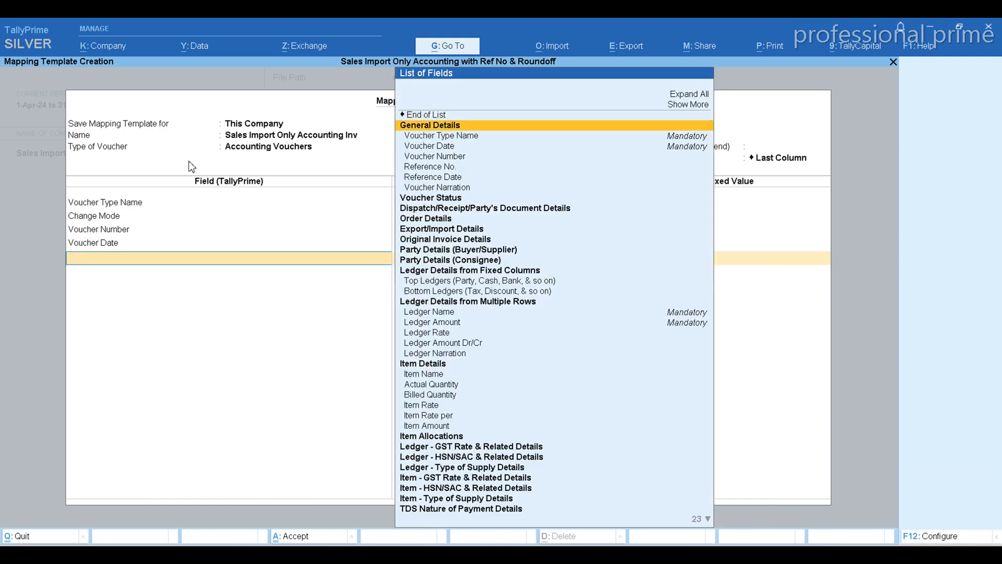
{"action": "key", "text": "Down"}
{"action": "key", "text": "Down"}
{"action": "key", "text": "Down"}
{"action": "key", "text": "alt+Tab"}
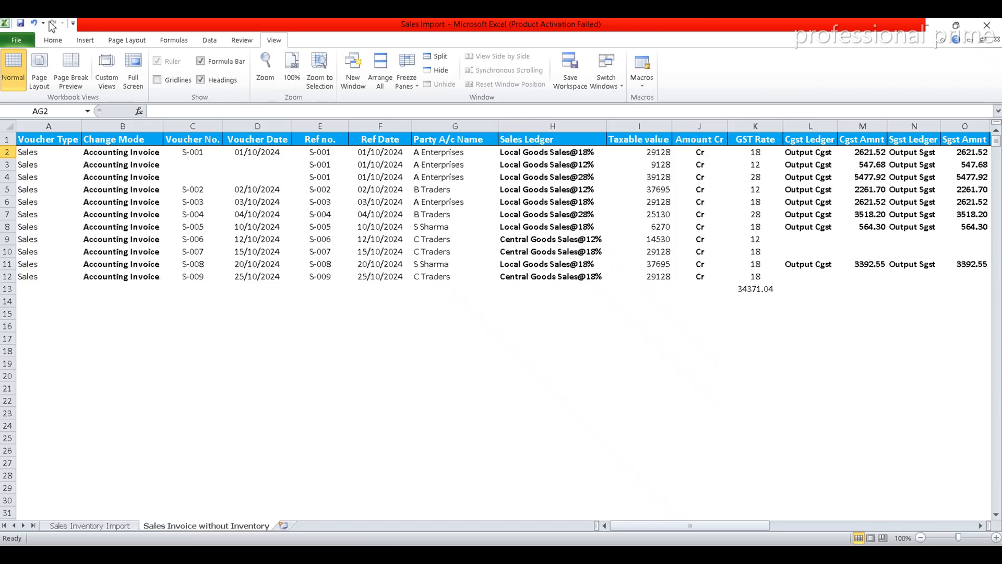
{"action": "key", "text": "alt+Tab"}
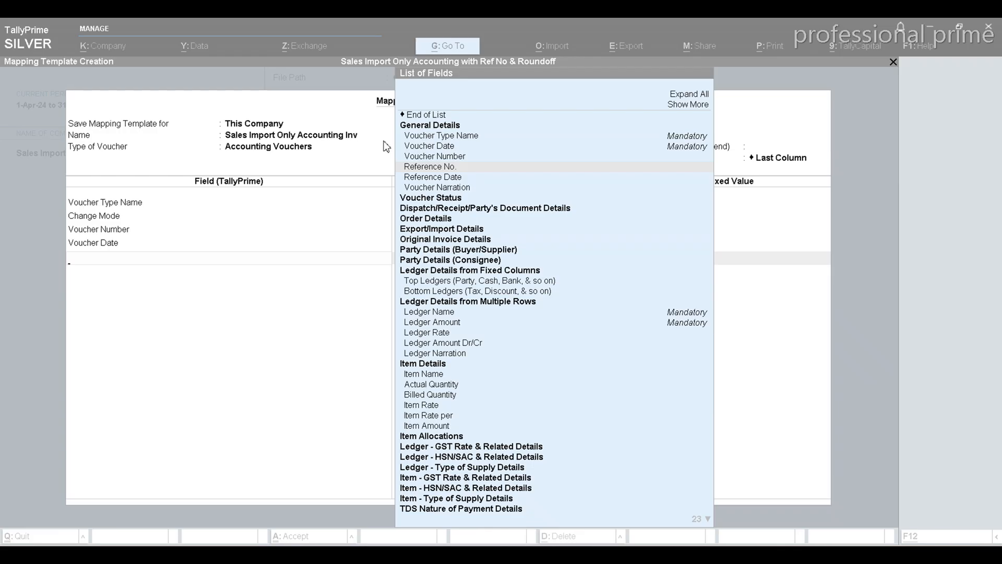
{"action": "key", "text": "Return"}
{"action": "key", "text": "Down"}
{"action": "key", "text": "Down"}
{"action": "key", "text": "Down"}
{"action": "key", "text": "Down"}
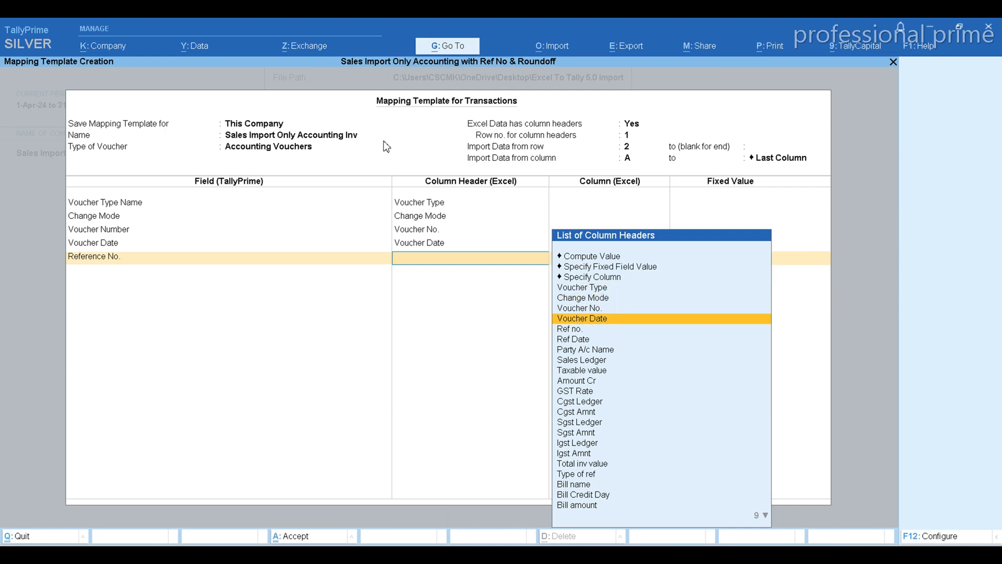
{"action": "key", "text": "Return"}
Add the Reference Date field to the template and map it to the Ref Date column header.
{"action": "key", "text": "Down"}
{"action": "key", "text": "Down"}
{"action": "key", "text": "Down"}
{"action": "key", "text": "Down"}
{"action": "key", "text": "Down"}
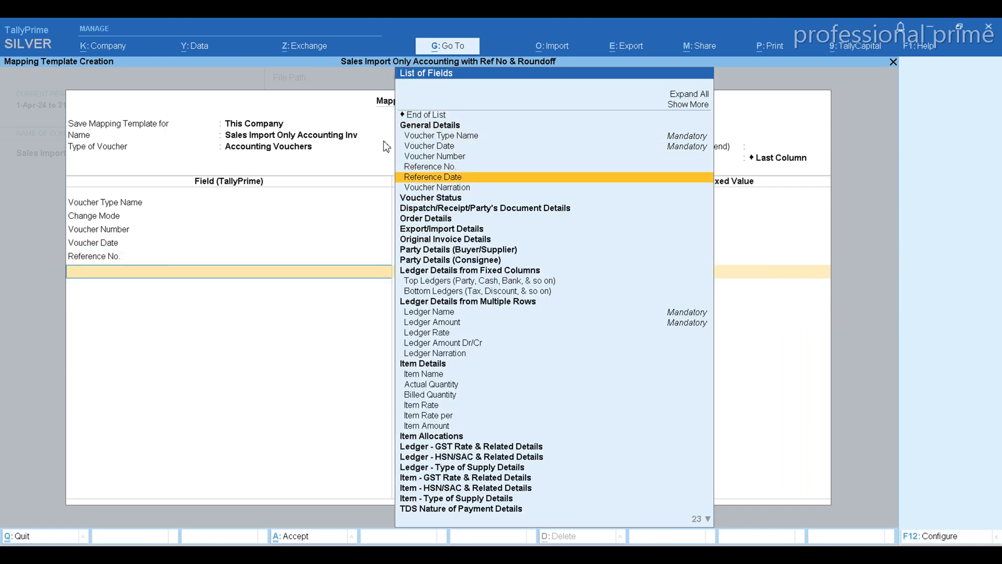
{"action": "key", "text": "Return"}
{"action": "key", "text": "Down"}
{"action": "key", "text": "Down"}
{"action": "key", "text": "Down"}
{"action": "key", "text": "Down"}
{"action": "key", "text": "Down"}
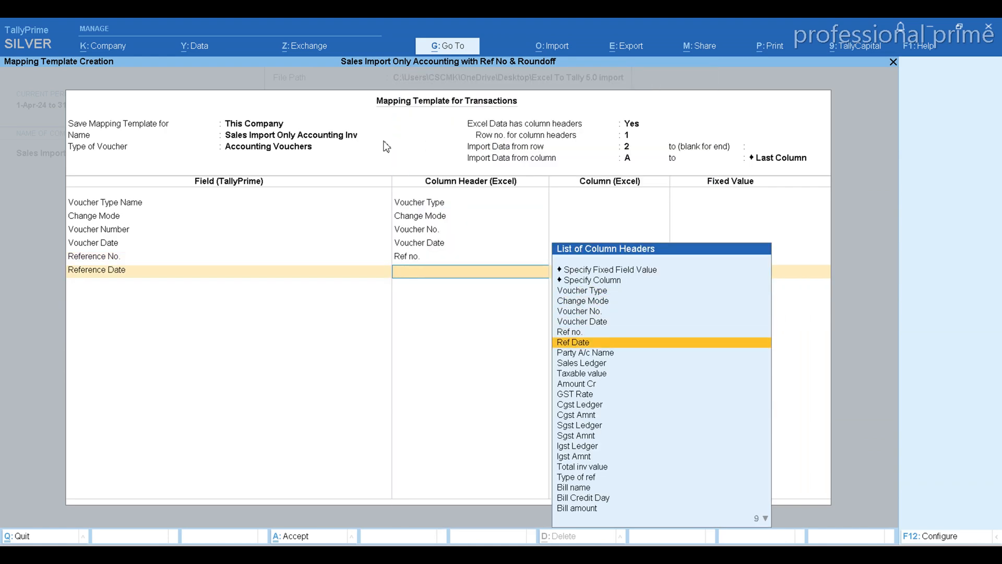
{"action": "key", "text": "Return"}
Check the Party A/c Name column in the Excel sales sheet and add the Top Ledgers (Party, Cash, Bank, & so on) field in TallyPrime.
{"action": "key", "text": "alt+Tab"}
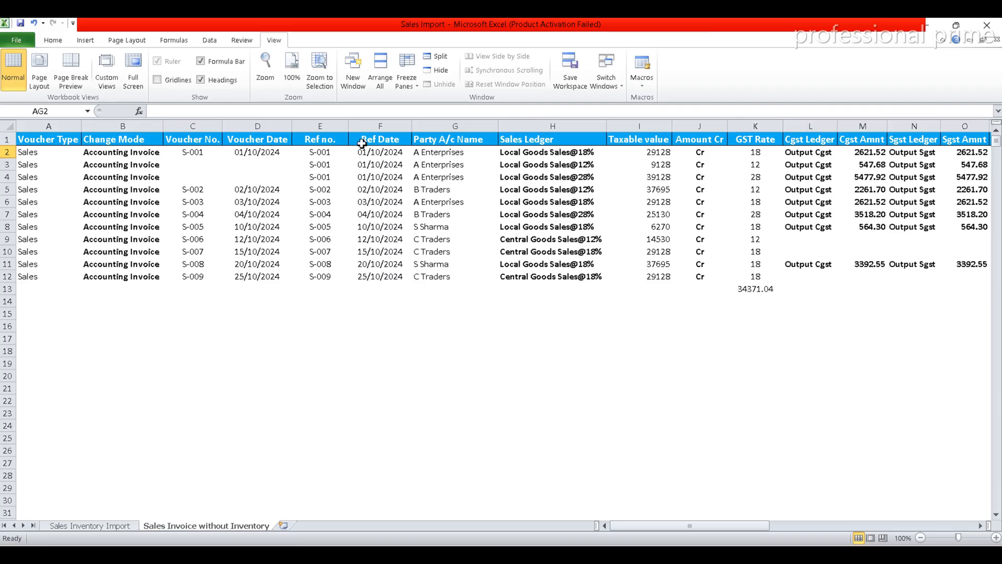
{"action": "left_click", "coordinate": [436, 144]}
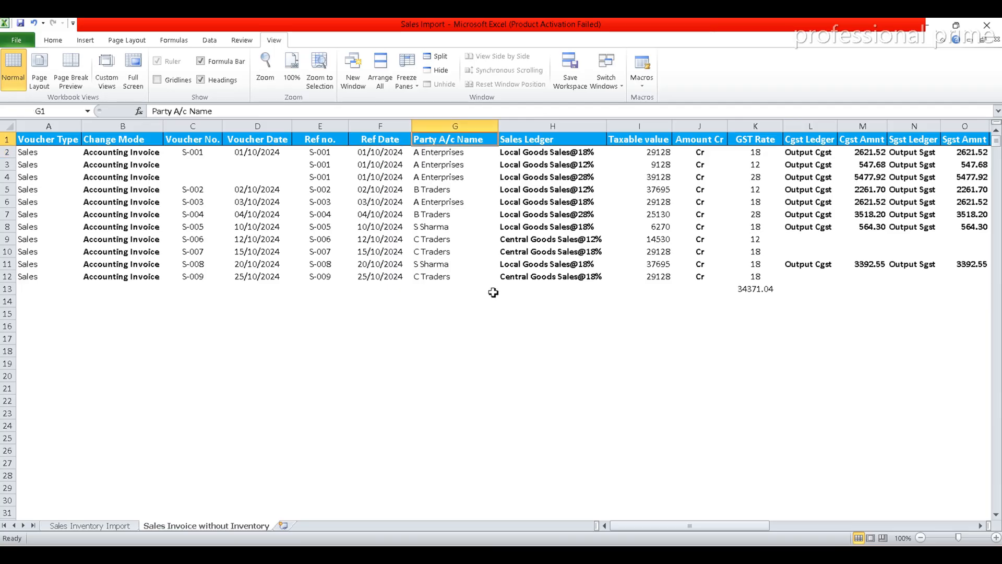
{"action": "key", "text": "alt+Tab"}
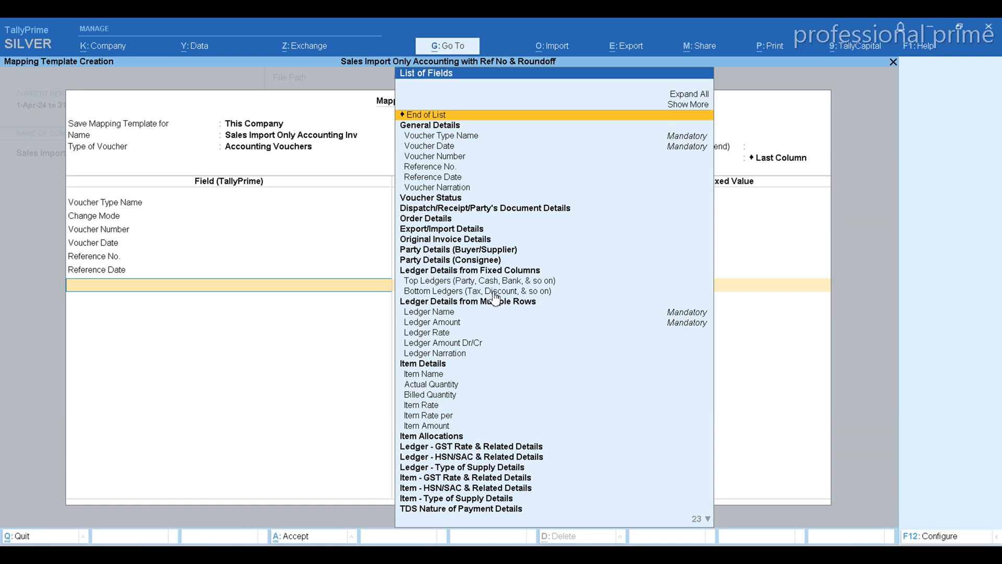
{"action": "key", "text": "Down"}
{"action": "key", "text": "Down"}
{"action": "key", "text": "Down"}
{"action": "key", "text": "Down"}
{"action": "key", "text": "Down"}
{"action": "key", "text": "Down"}
{"action": "key", "text": "Down"}
{"action": "key", "text": "Down"}
{"action": "key", "text": "Down"}
{"action": "key", "text": "Down"}
{"action": "key", "text": "Down"}
{"action": "key", "text": "Down"}
{"action": "key", "text": "Down"}
{"action": "key", "text": "Down"}
{"action": "key", "text": "Down"}
{"action": "key", "text": "Down"}
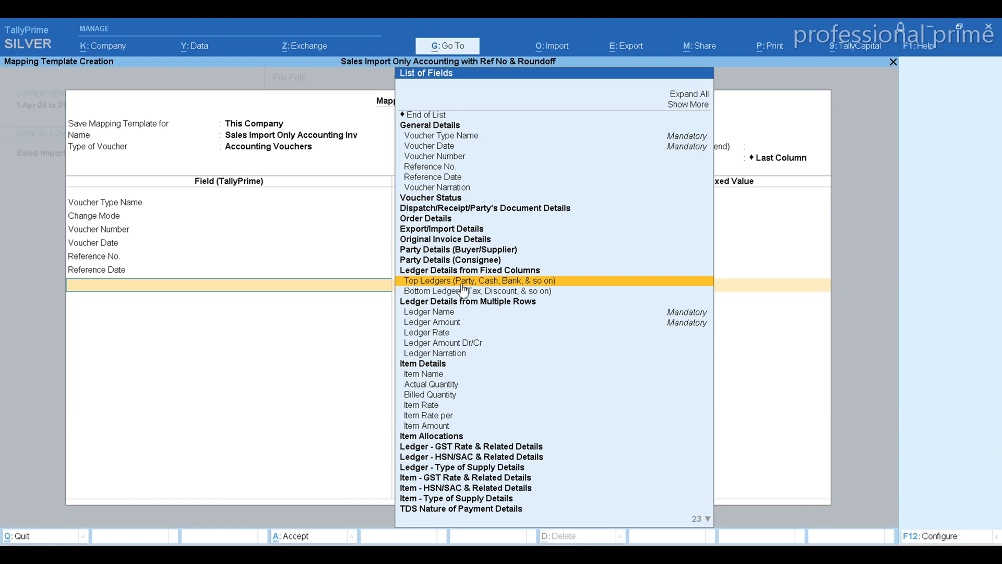
{"action": "key", "text": "Return"}
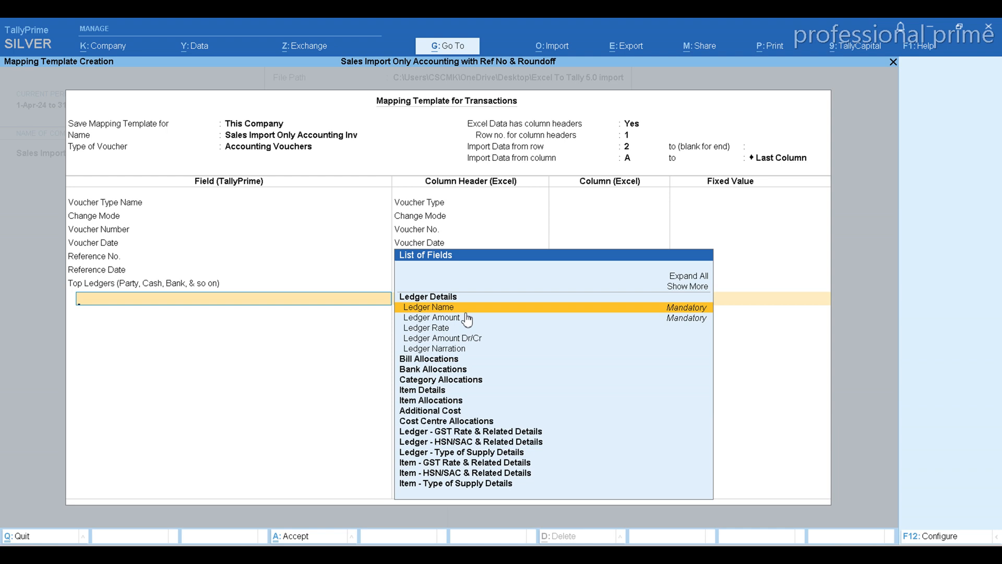
Add the Ledger Name field under Top Ledgers and map it to the Party A/c Name column header.
{"action": "key", "text": "Return"}
{"action": "key", "text": "Down"}
{"action": "key", "text": "Down"}
{"action": "key", "text": "Down"}
{"action": "key", "text": "Down"}
{"action": "key", "text": "Down"}
{"action": "key", "text": "Down"}
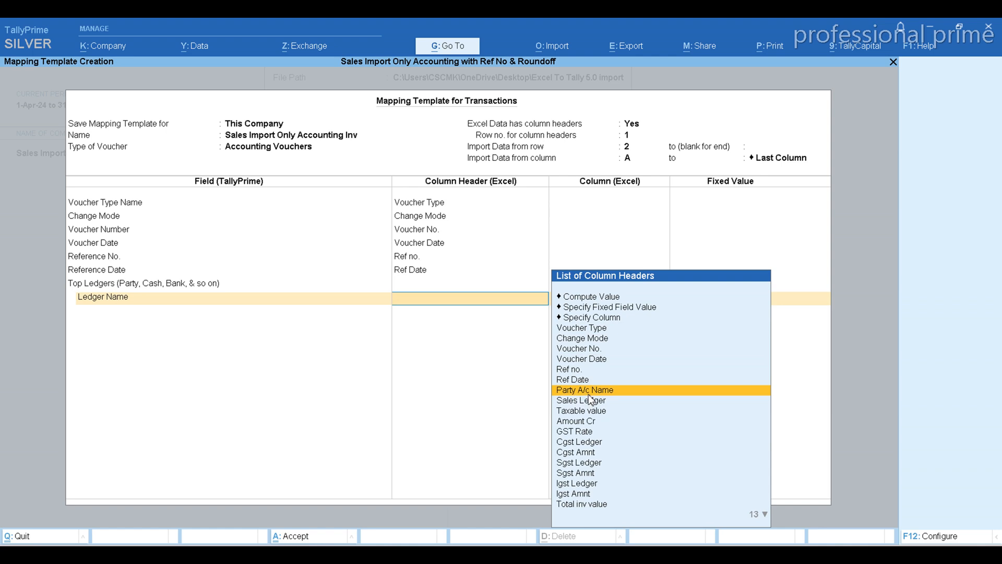
{"action": "key", "text": "Return"}
Add the Ledger Amount field under Top Ledgers and map it to the Total inv value column header.
{"action": "key", "text": "Down"}
{"action": "key", "text": "Down"}
{"action": "key", "text": "Down"}
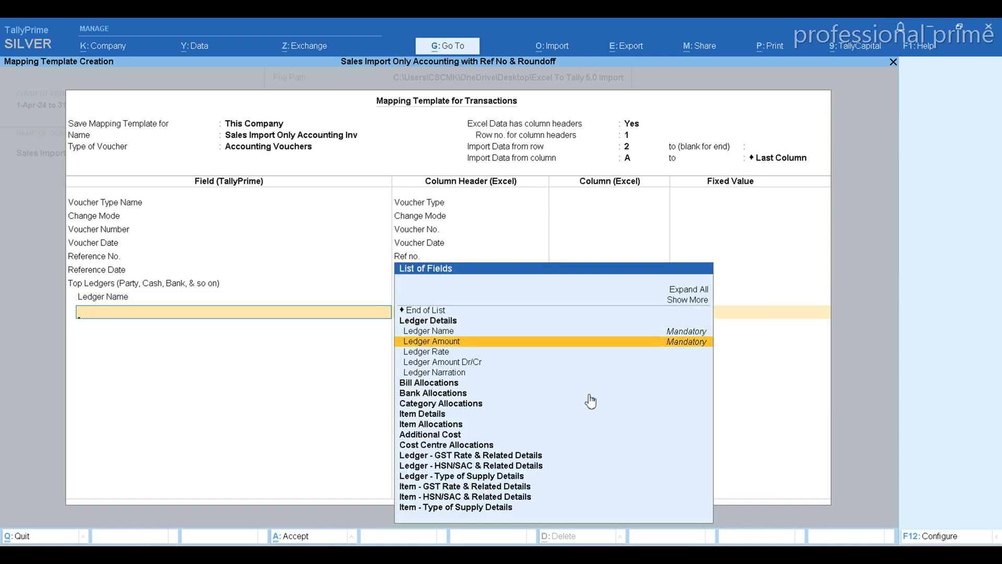
{"action": "key", "text": "Return"}
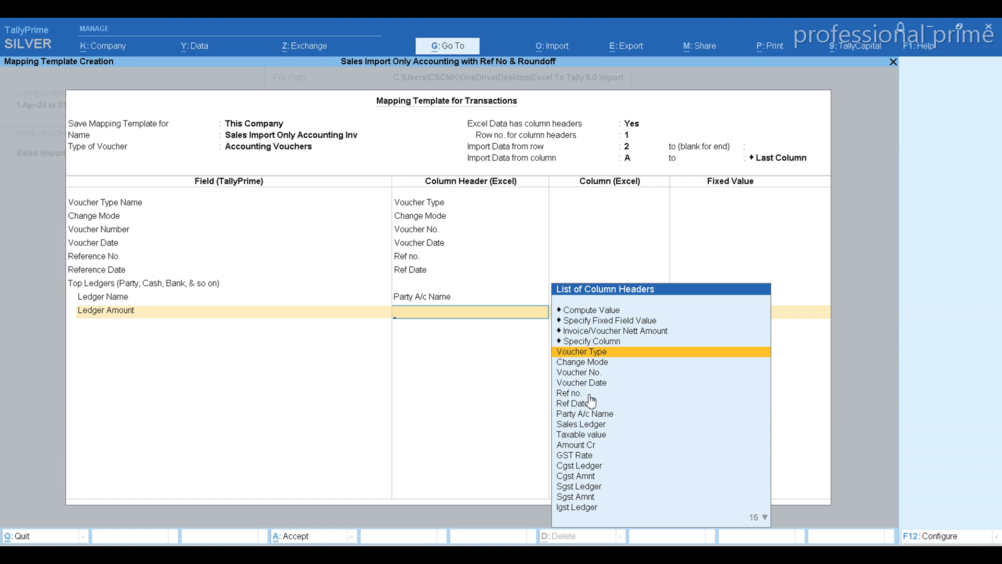
{"action": "type", "text": "Ti"}
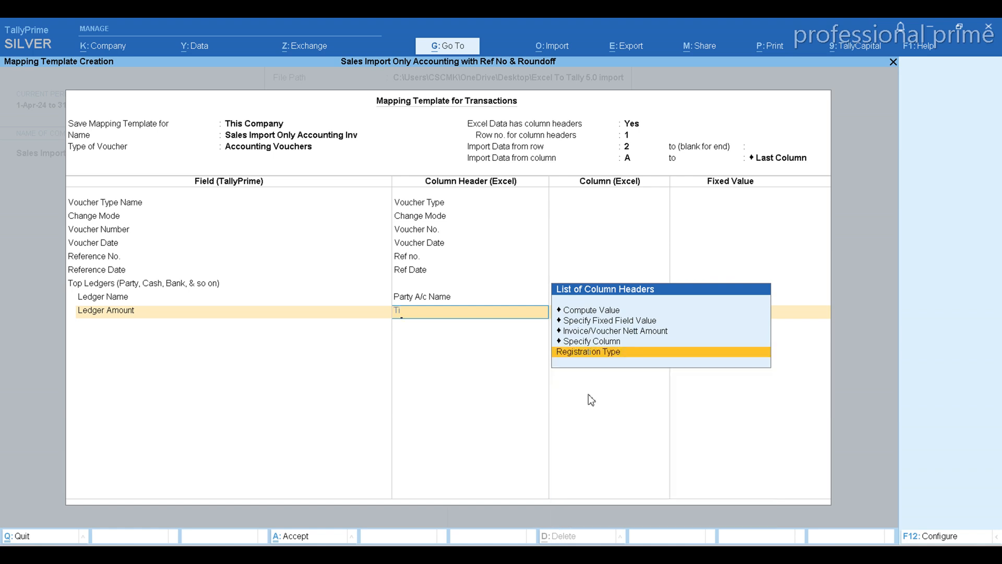
{"action": "key", "text": "BackSpace"}
{"action": "type", "text": "o"}
{"action": "key", "text": "Return"}
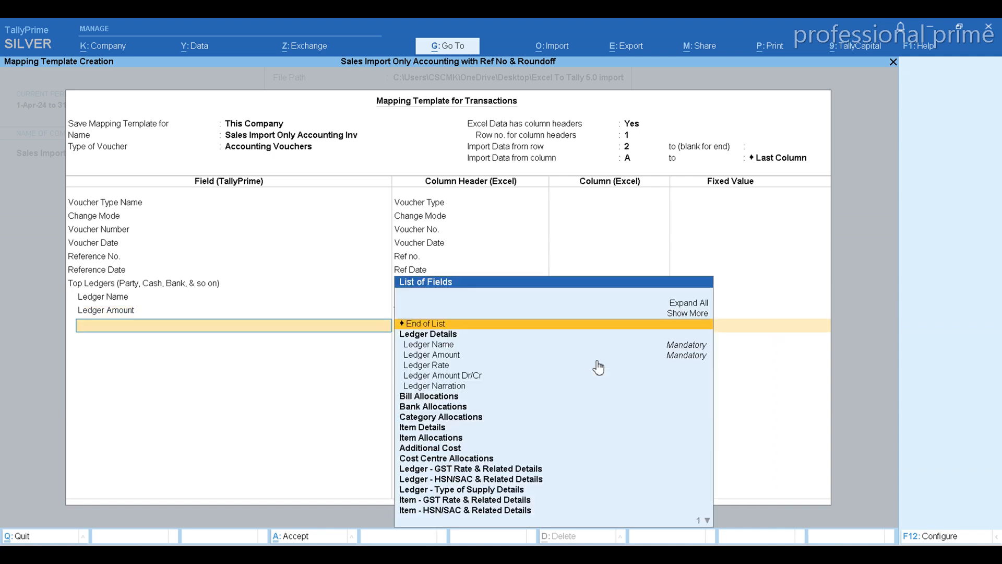
Add the Ledger Amount Dr/Cr field under Top Ledgers and map it to the Amount Dr column header.
{"action": "key", "text": "Down"}
{"action": "key", "text": "Down"}
{"action": "key", "text": "Down"}
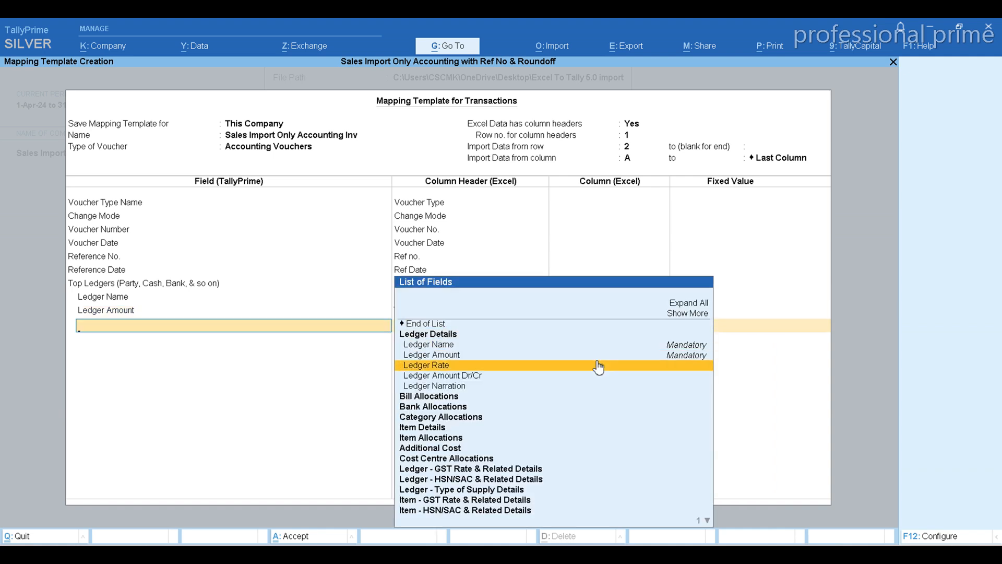
{"action": "key", "text": "Down"}
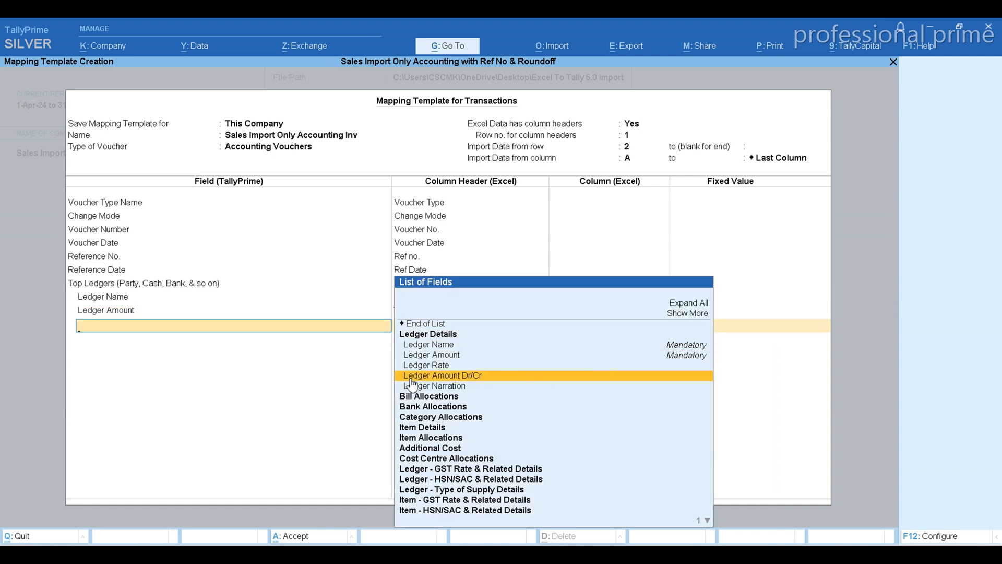
{"action": "key", "text": "Return"}
{"action": "type", "text": "Dr"}
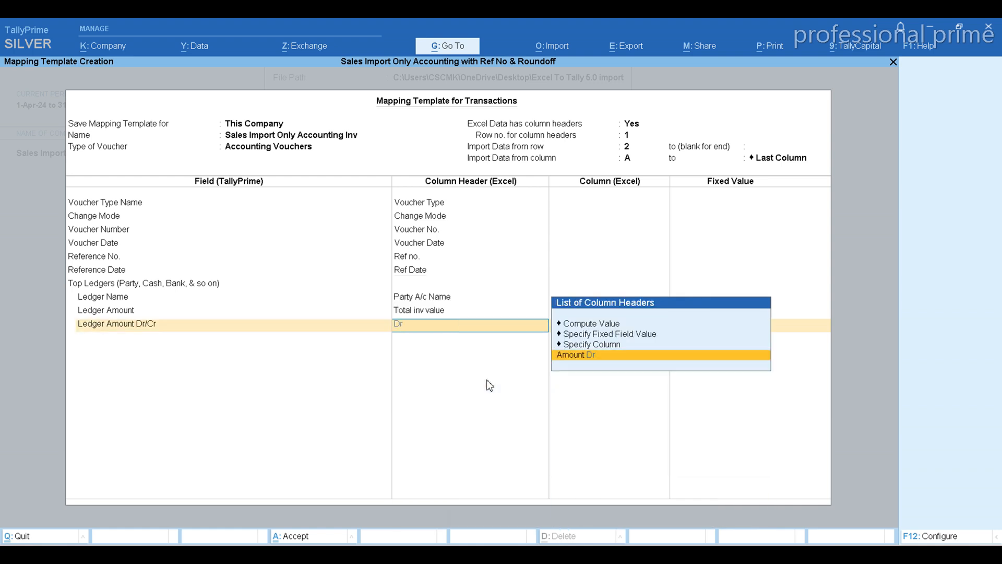
{"action": "key", "text": "Return"}
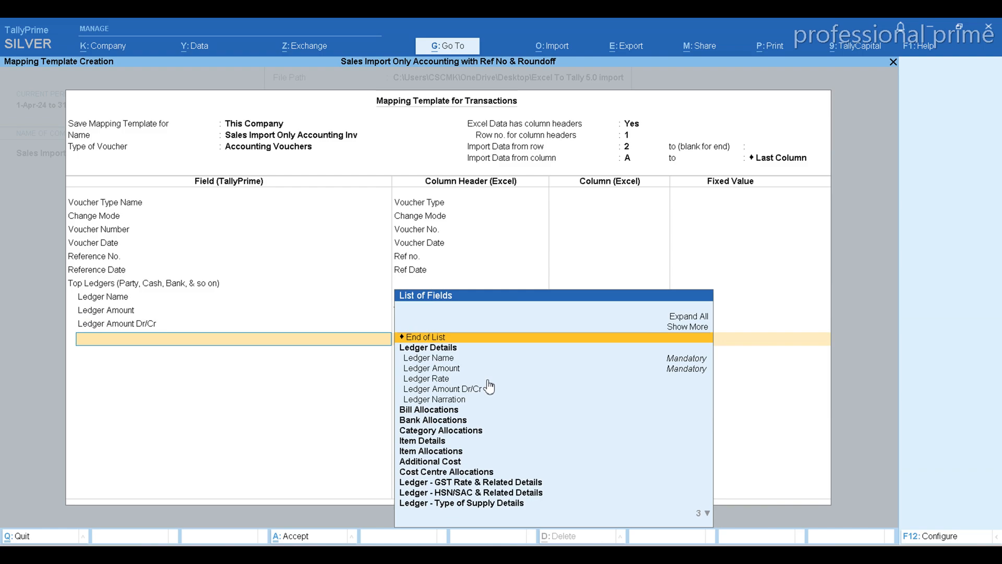
Switch to the Excel sales sheet, examine the headers through the Type of ref and bill columns, and return to TallyPrime.
{"action": "key", "text": "alt+Tab"}
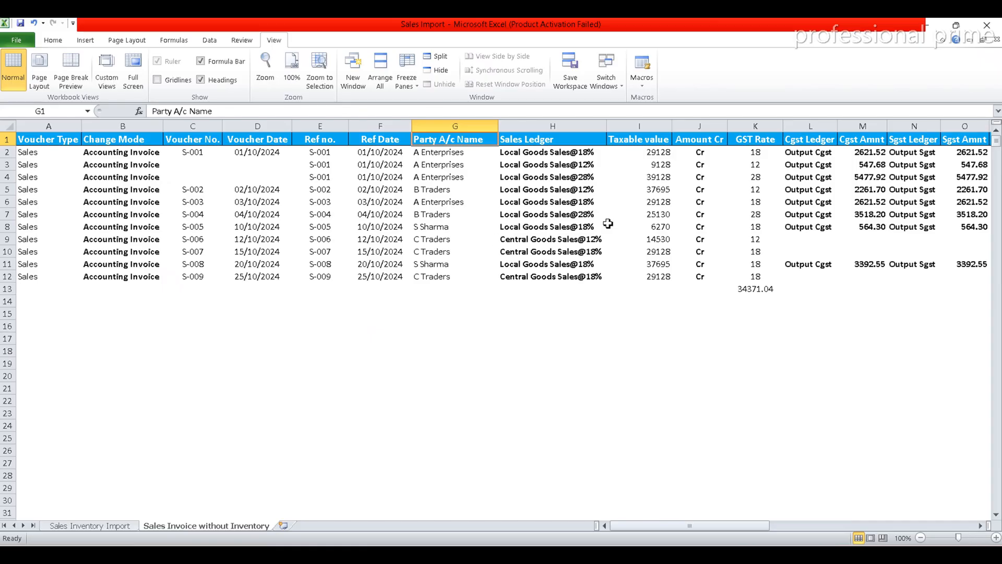
{"action": "left_click", "coordinate": [883, 145]}
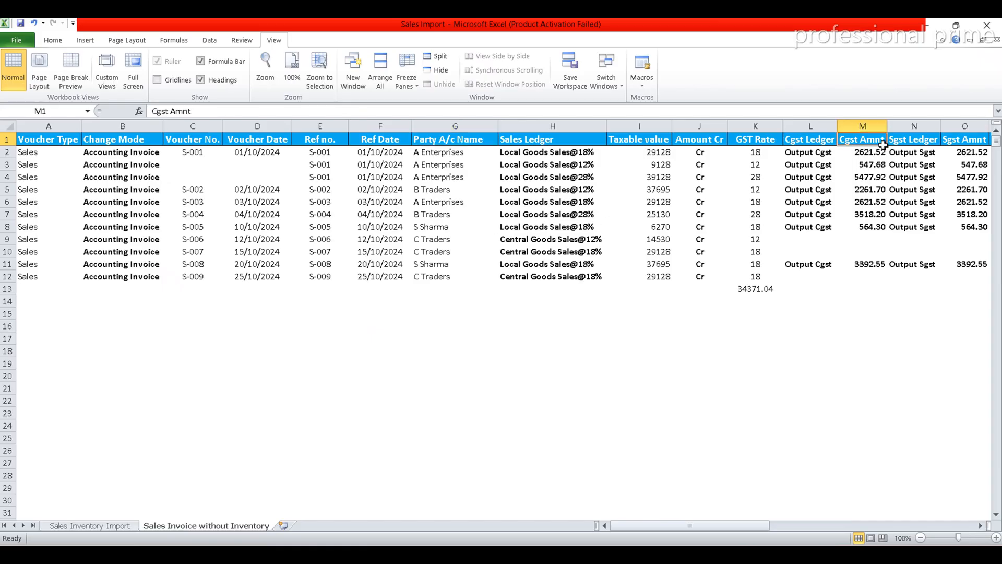
{"action": "key", "text": "Right"}
{"action": "key", "text": "Right"}
{"action": "key", "text": "Right"}
{"action": "key", "text": "Right"}
{"action": "key", "text": "Right"}
{"action": "key", "text": "Right"}
{"action": "key", "text": "Right"}
{"action": "key", "text": "Right"}
{"action": "key", "text": "Right"}
{"action": "key", "text": "Right"}
{"action": "key", "text": "Right"}
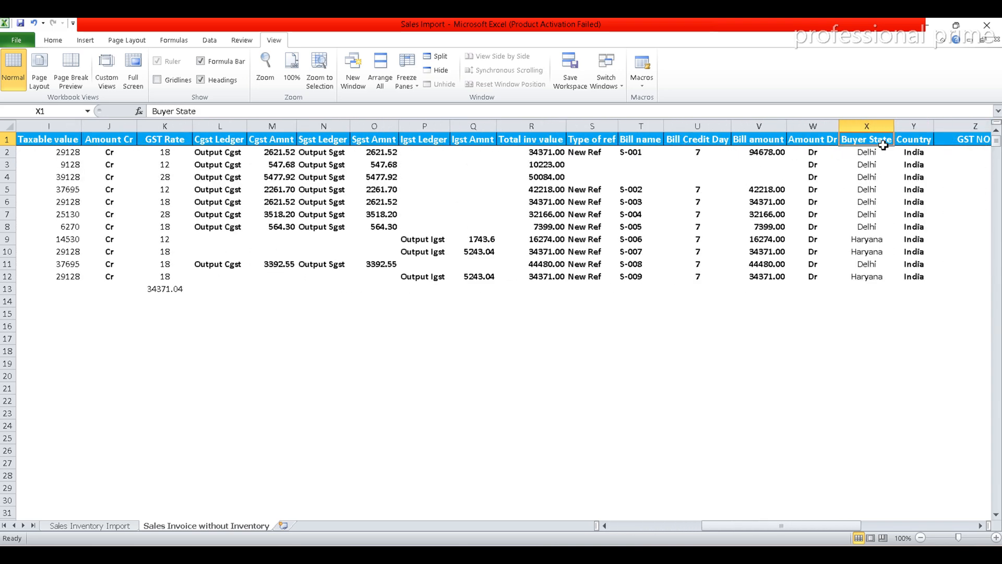
{"action": "left_click", "coordinate": [582, 140]}
{"action": "key", "text": "alt+Tab"}
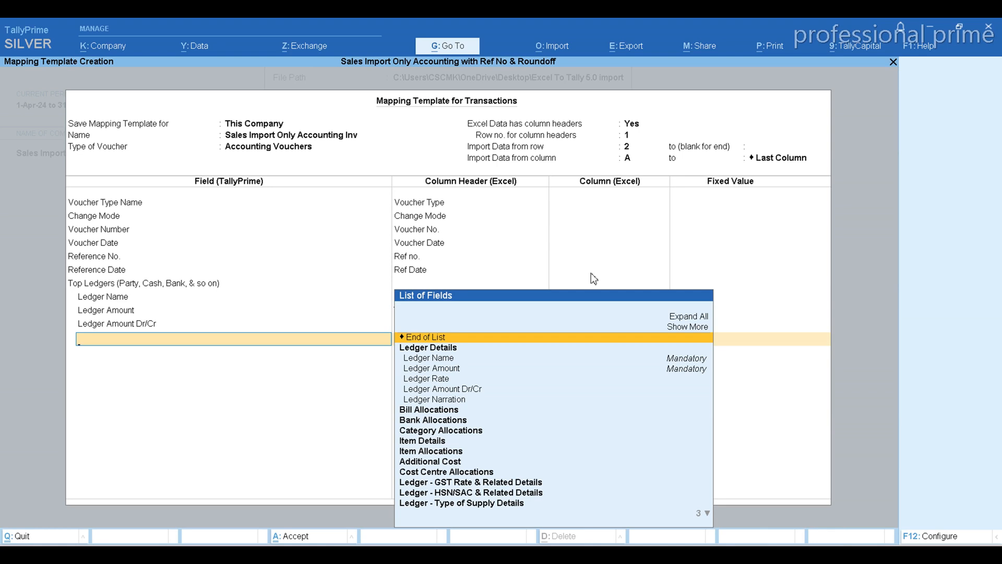
Add the Bill Type of Ref field under Top Ledgers and map it to the Type of ref column header.
{"action": "type", "text": "Bill"}
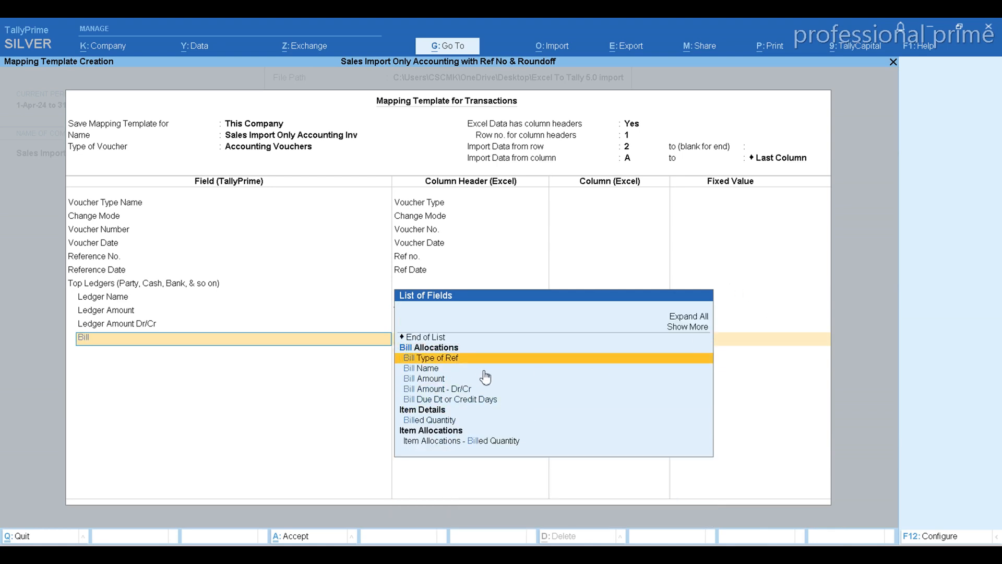
{"action": "left_click", "coordinate": [465, 359]}
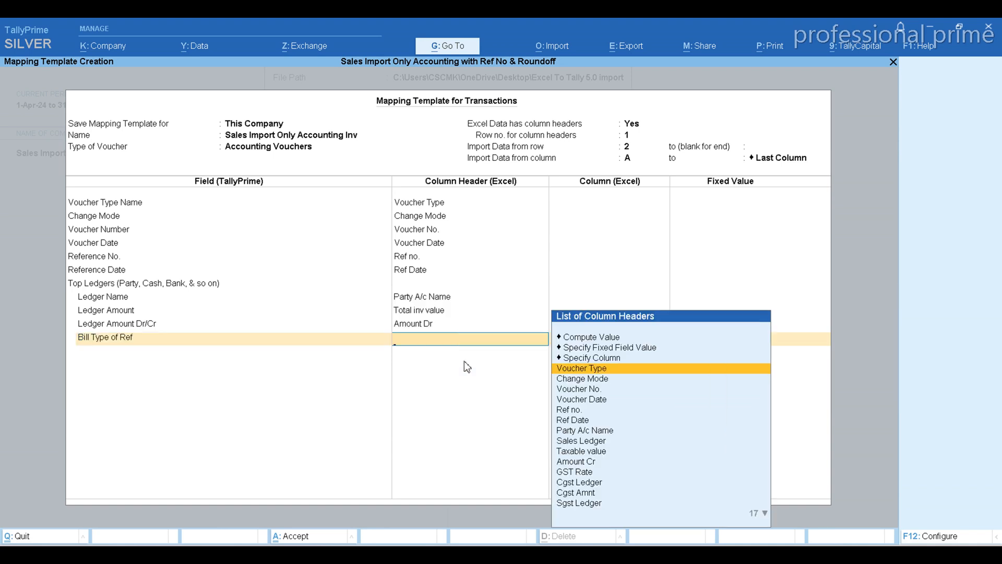
{"action": "key", "text": "Down"}
{"action": "key", "text": "Down"}
{"action": "key", "text": "Down"}
{"action": "key", "text": "Down"}
{"action": "key", "text": "Down"}
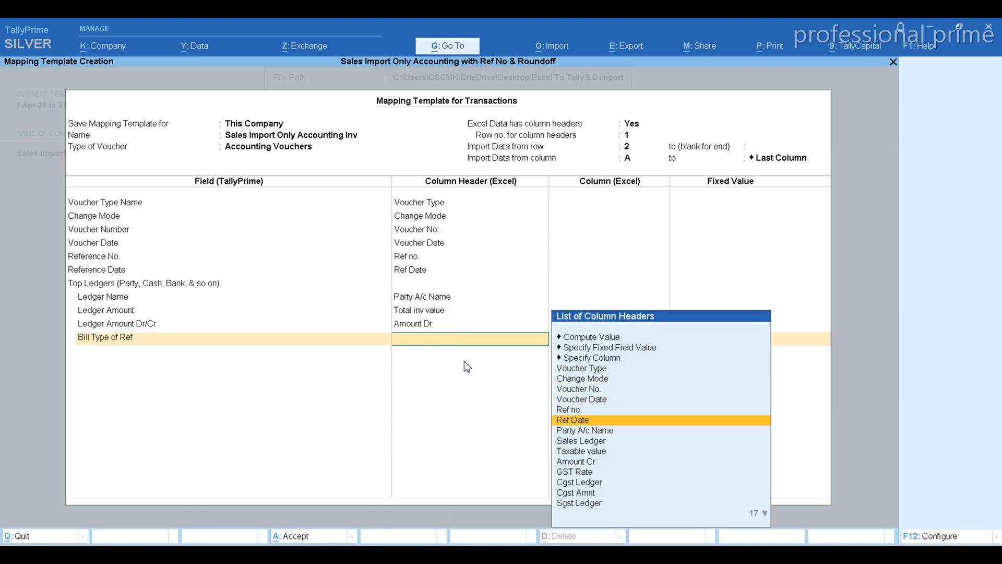
{"action": "key", "text": "Down"}
{"action": "key", "text": "Down"}
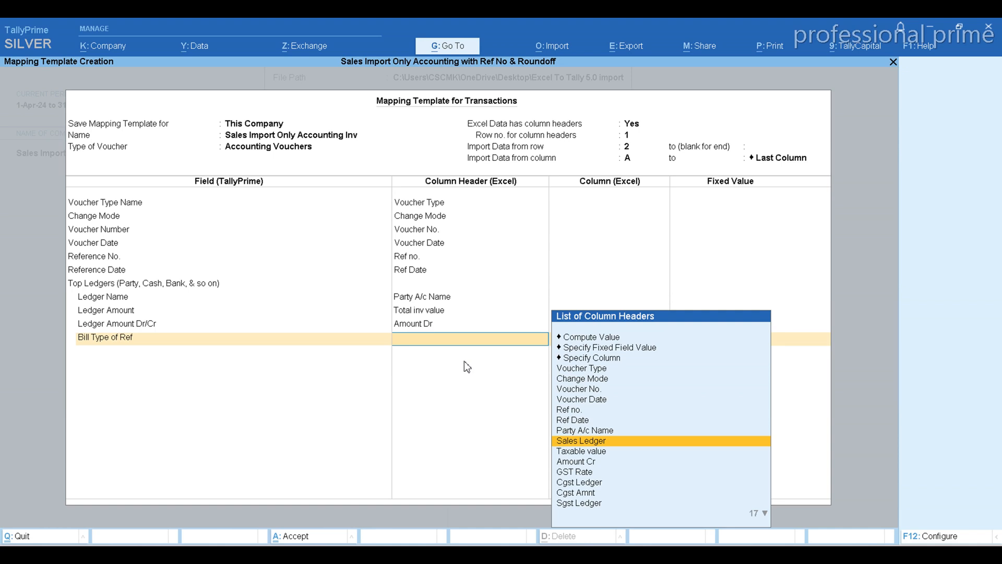
{"action": "key", "text": "Up"}
{"action": "key", "text": "Up"}
{"action": "key", "text": "Up"}
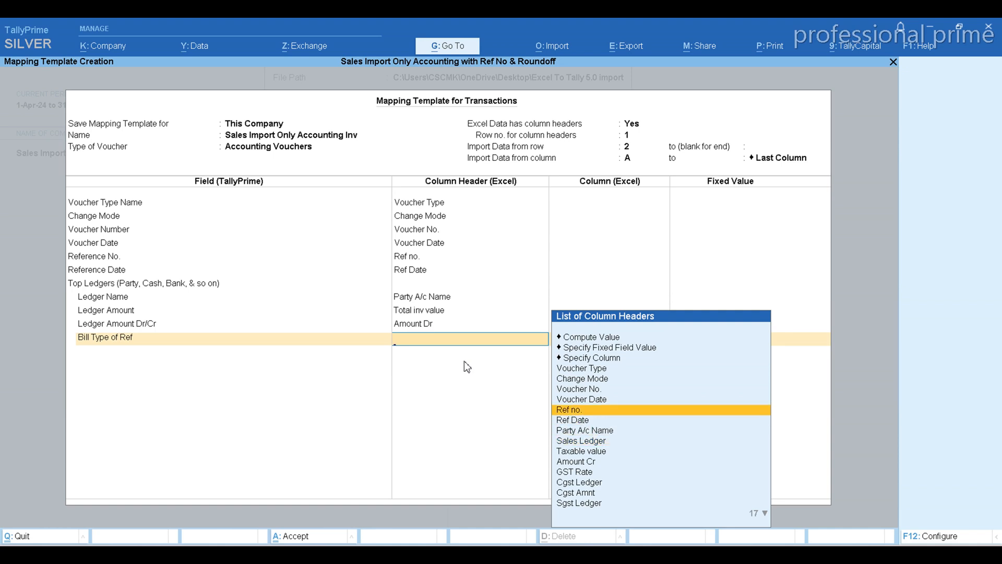
{"action": "type", "text": "Ty"}
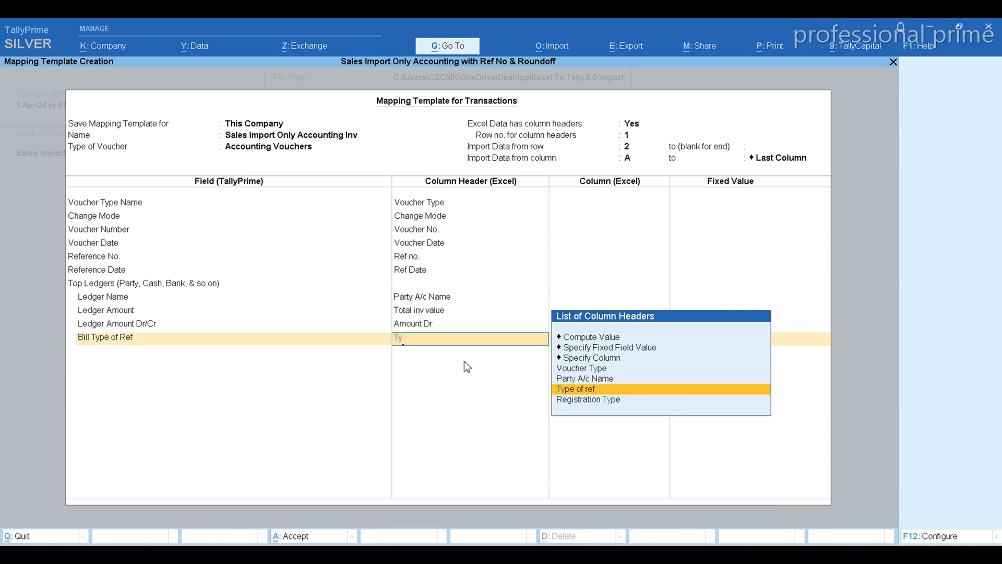
{"action": "key", "text": "Return"}
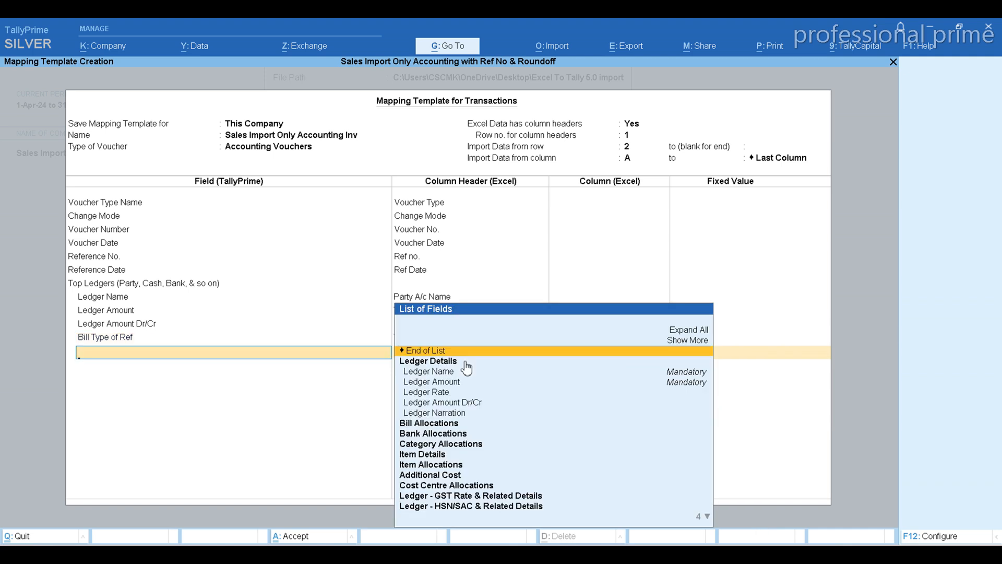
Add the Bill Name field under Top Ledgers and map it to the Bill name column header, checking the Excel sales sheet.
{"action": "type", "text": "Bi"}
{"action": "key", "text": "Down"}
{"action": "key", "text": "Down"}
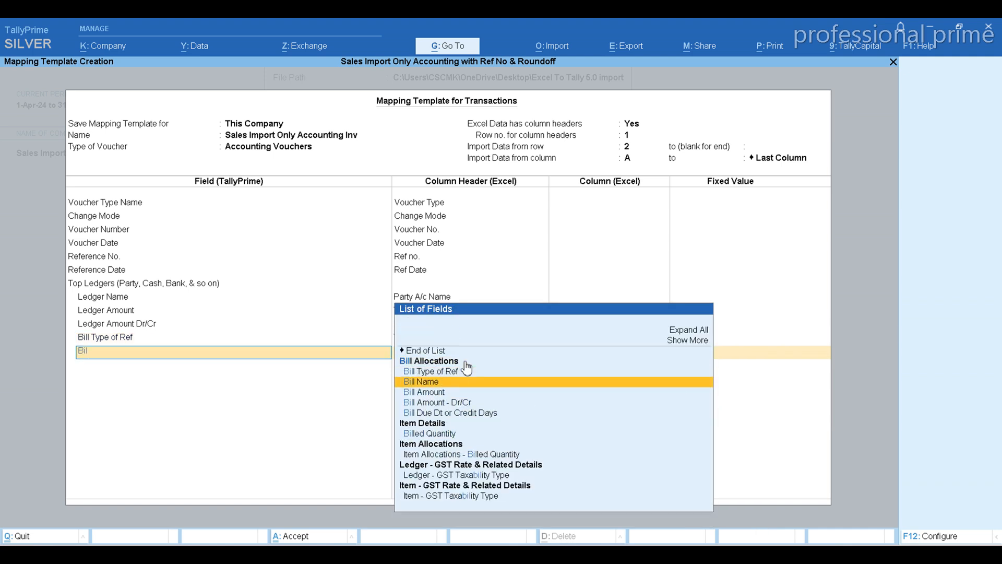
{"action": "key", "text": "Return"}
{"action": "key", "text": "alt+Tab"}
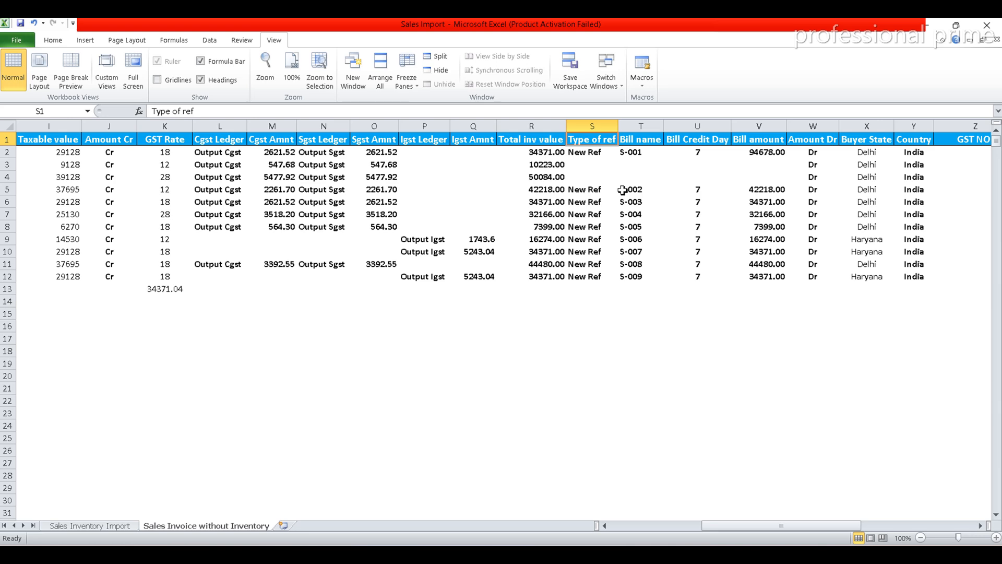
{"action": "key", "text": "alt+Tab"}
{"action": "type", "text": "Bi"}
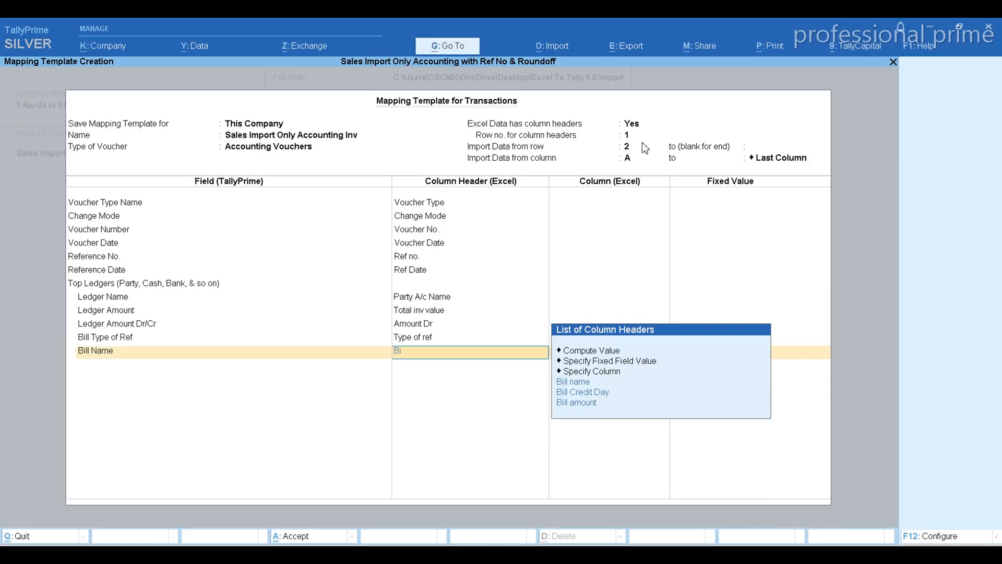
{"action": "key", "text": "Return"}
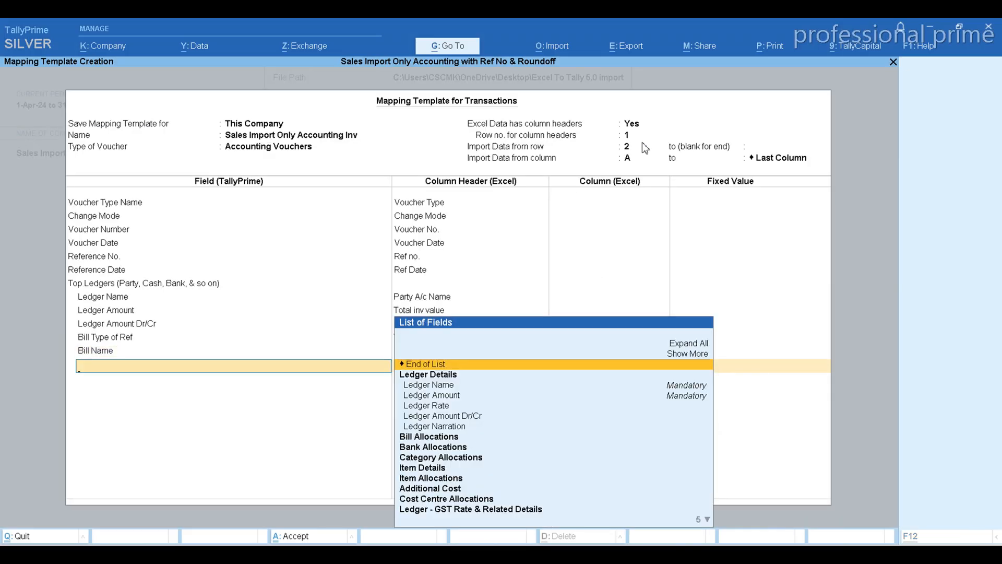
Add the Bill Due Dt or Credit Days field under Top Ledgers and map it to the Bill Credit Day column header.
{"action": "key", "text": "alt+Tab"}
{"action": "key", "text": "alt+Tab"}
{"action": "type", "text": "Bi"}
{"action": "key", "text": "Down"}
{"action": "key", "text": "Down"}
{"action": "key", "text": "Down"}
{"action": "key", "text": "Down"}
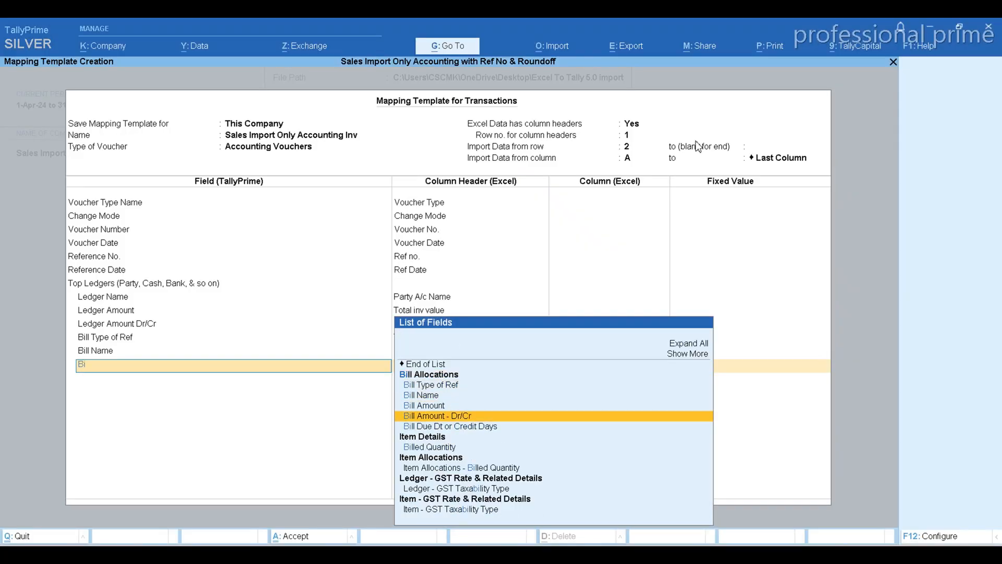
{"action": "key", "text": "Return"}
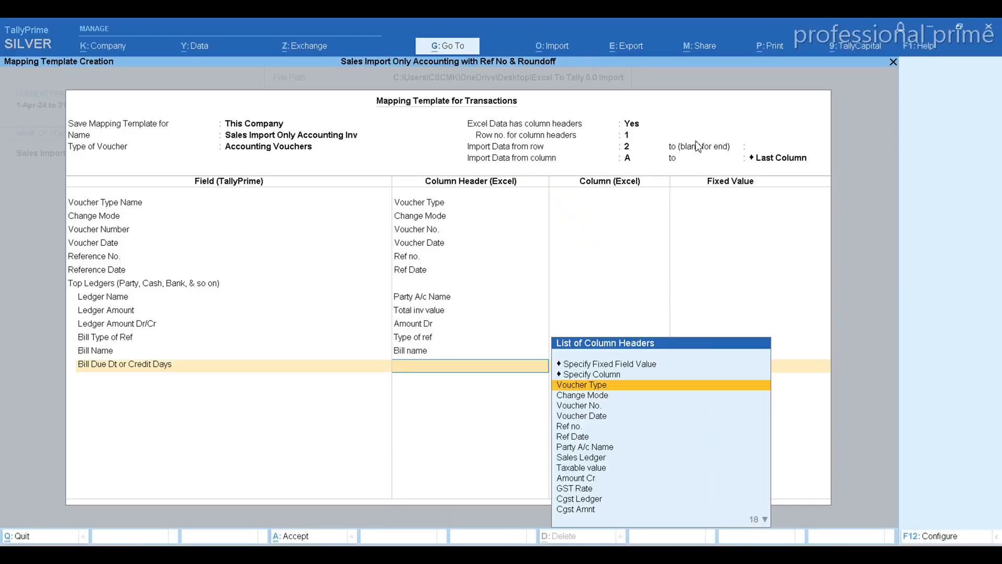
{"action": "type", "text": "Bil"}
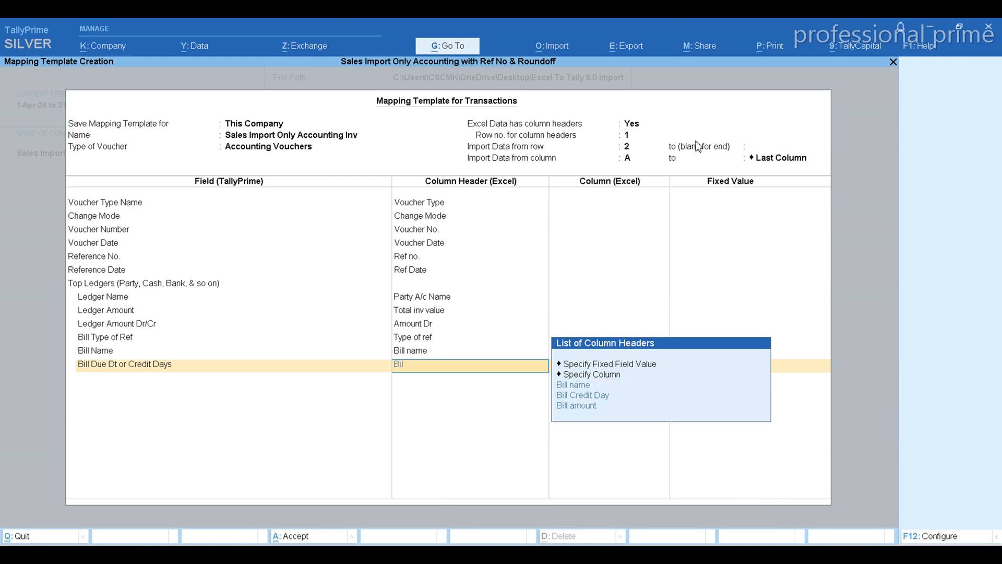
{"action": "key", "text": "Down"}
{"action": "key", "text": "Down"}
{"action": "key", "text": "Down"}
{"action": "key", "text": "Up"}
{"action": "key", "text": "Return"}
Check the bill columns in the Excel sales sheet, then add the Bill Amount field under Top Ledgers, mapped to the Bill amount column header.
{"action": "key", "text": "alt+Tab"}
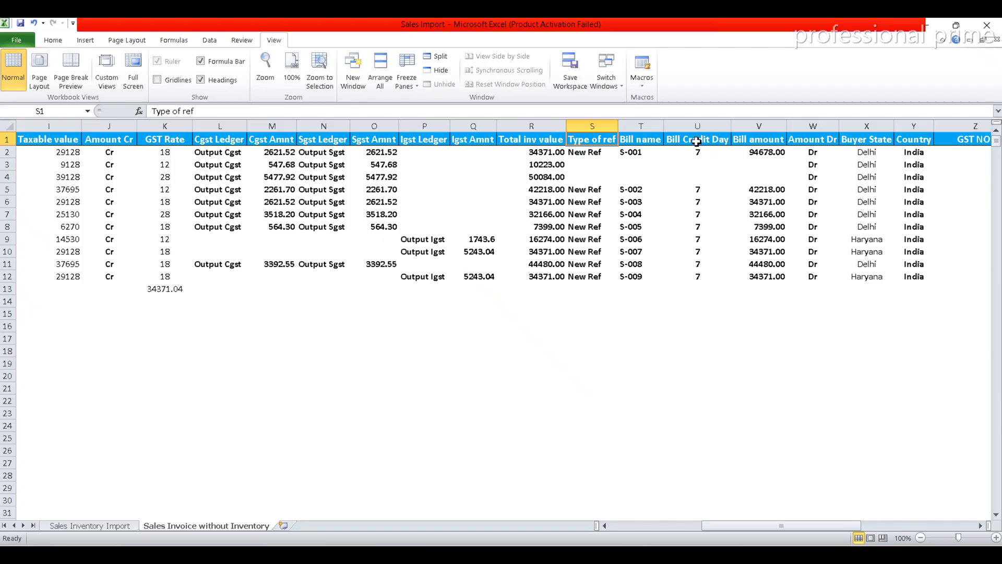
{"action": "key", "text": "alt+Tab"}
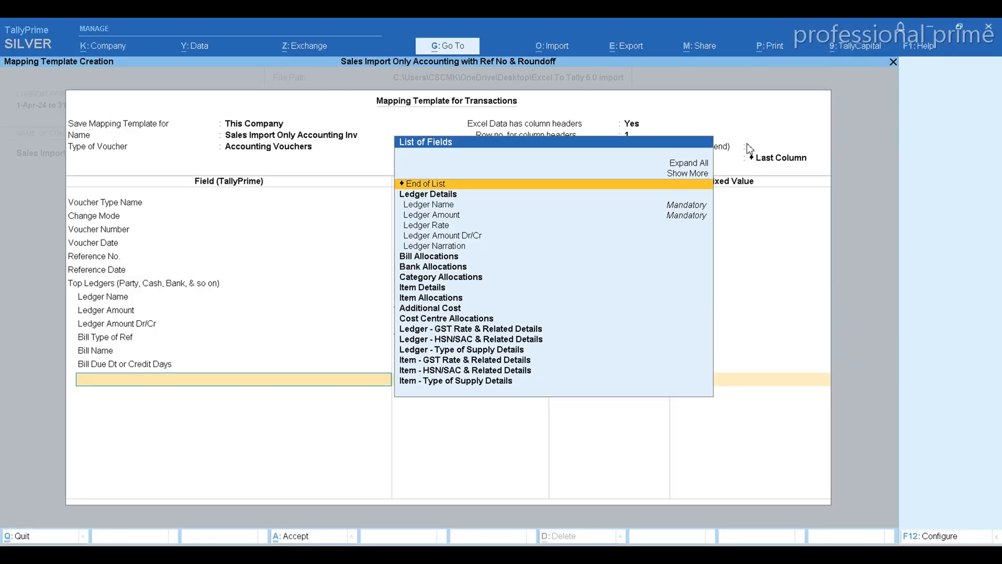
{"action": "type", "text": "Bill"}
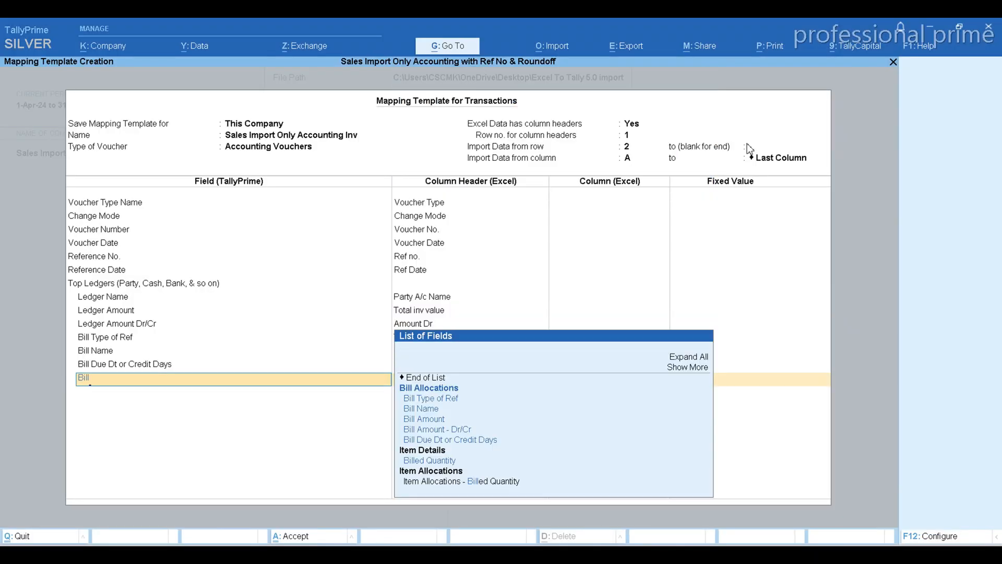
{"action": "key", "text": "Down"}
{"action": "key", "text": "Down"}
{"action": "key", "text": "Down"}
{"action": "key", "text": "Return"}
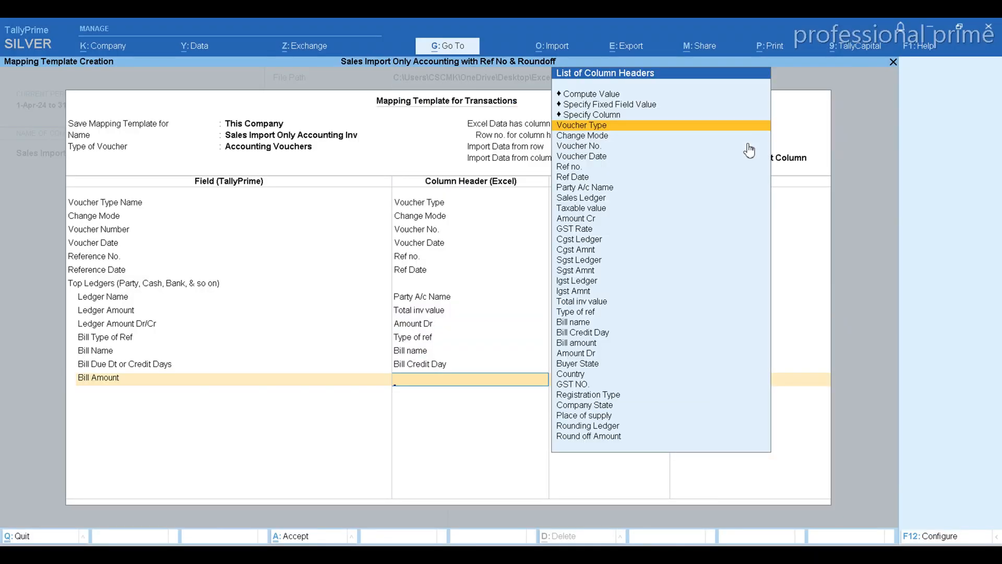
{"action": "type", "text": "Bil"}
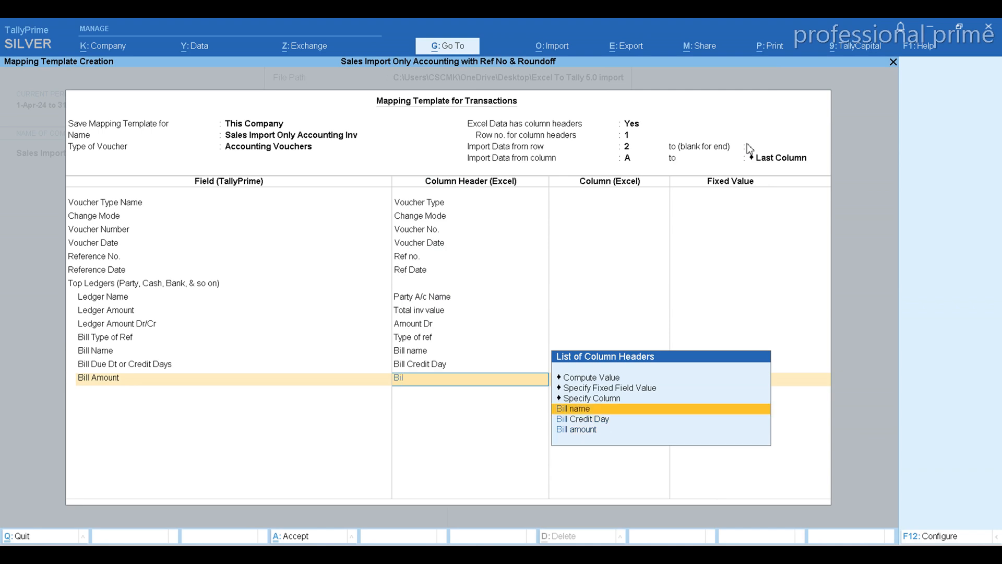
{"action": "key", "text": "Down"}
{"action": "key", "text": "Down"}
{"action": "key", "text": "Return"}
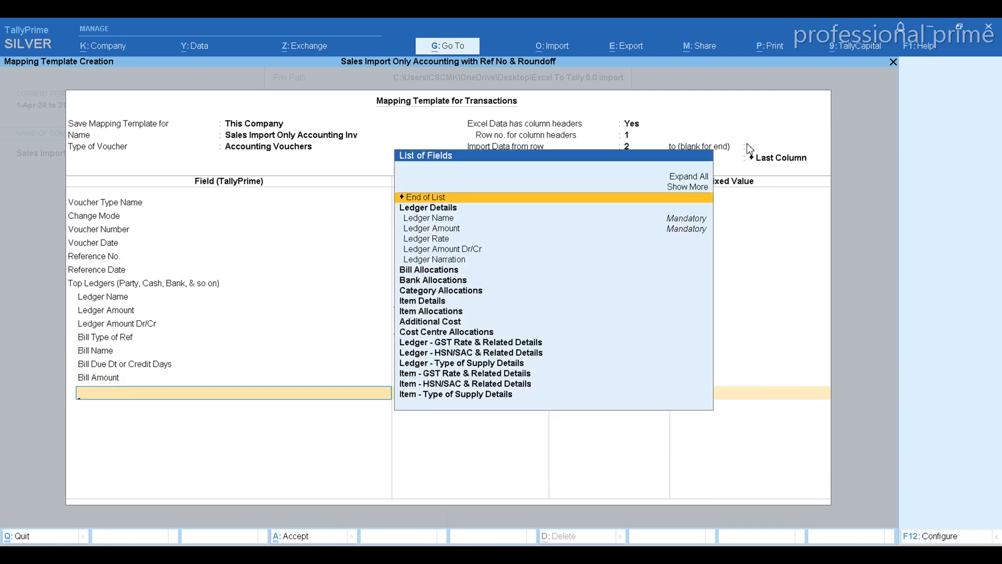
Add another Ledger Amount Dr/Cr field after Bill Amount, map it to the Amount Dr column header, and end the Top Ledgers list.
{"action": "key", "text": "Down"}
{"action": "key", "text": "Down"}
{"action": "key", "text": "Down"}
{"action": "key", "text": "Down"}
{"action": "key", "text": "Down"}
{"action": "key", "text": "Return"}
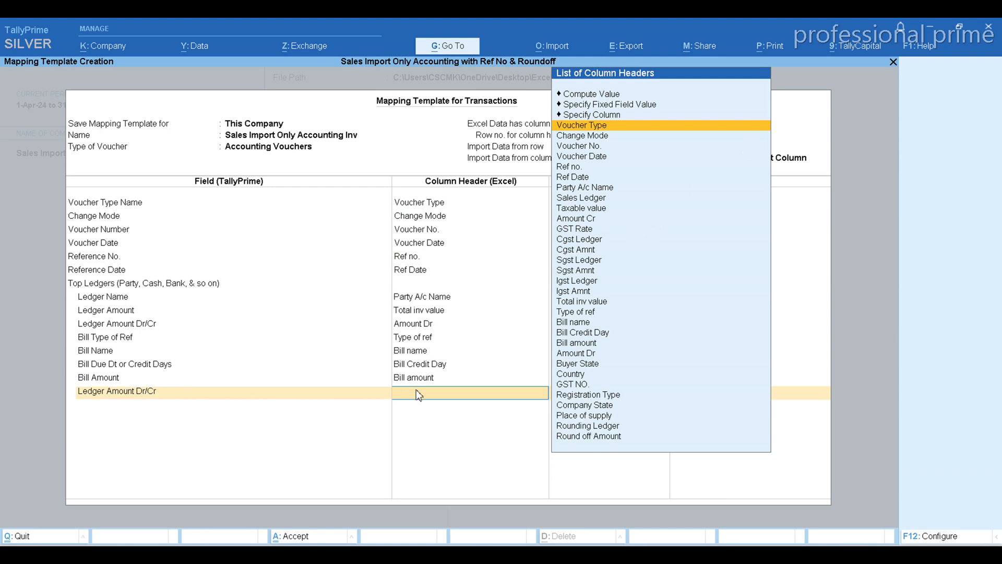
{"action": "type", "text": "dr"}
{"action": "key", "text": "Return"}
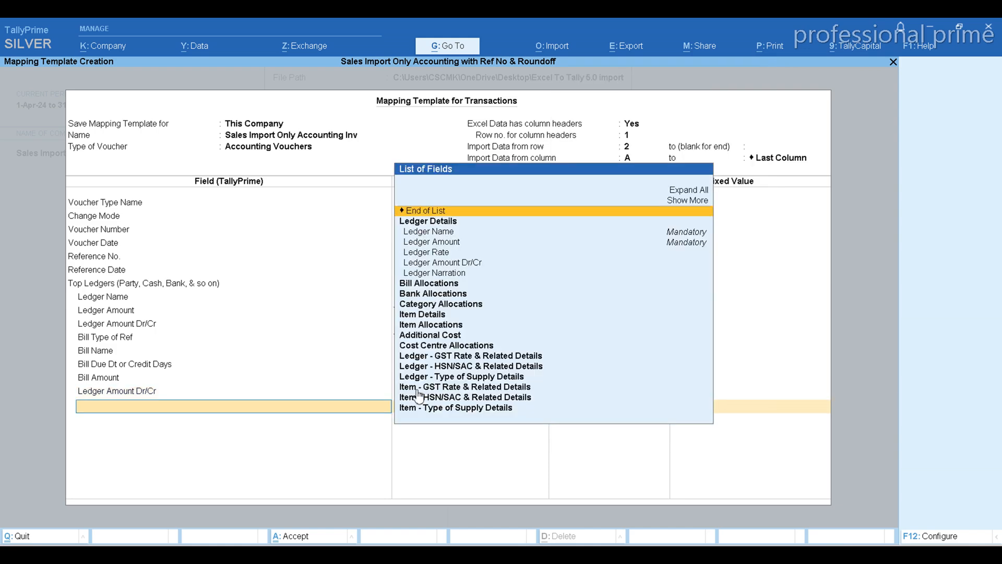
{"action": "key", "text": "Return"}
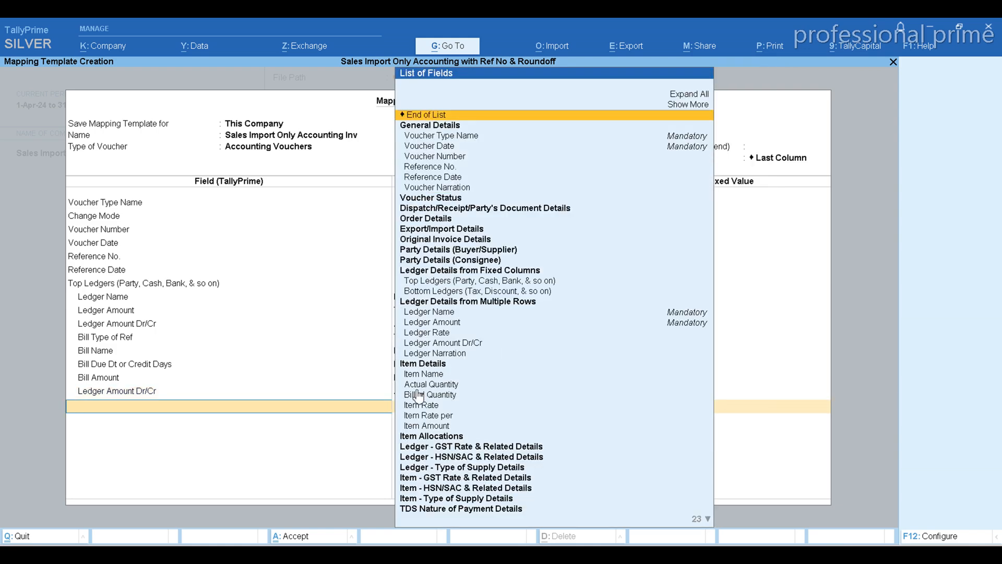
Switch to the Excel sales sheet, examine the headers from Voucher Type through the sales ledger and tax columns, and return to TallyPrime.
{"action": "key", "text": "alt+Tab"}
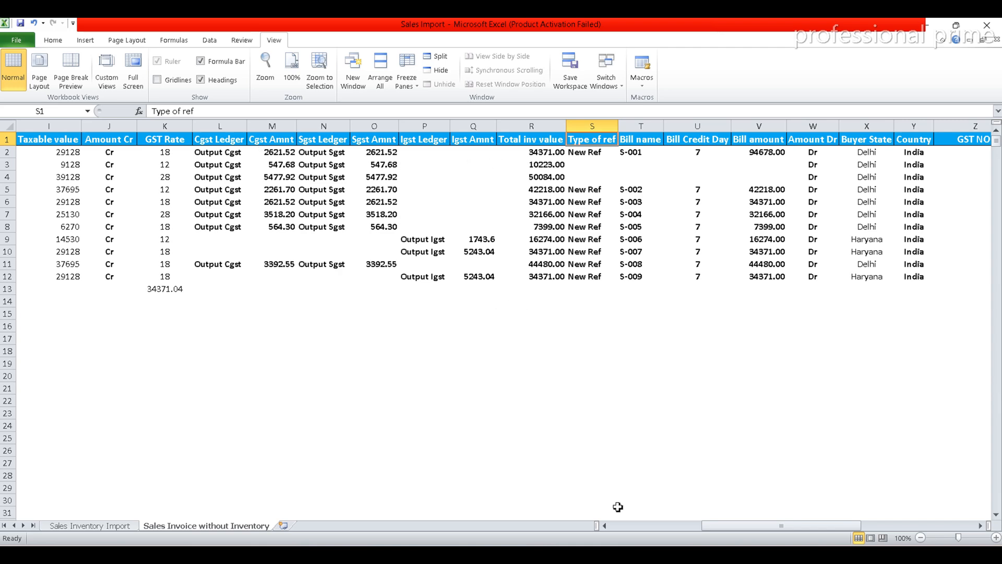
{"action": "left_click", "coordinate": [626, 526]}
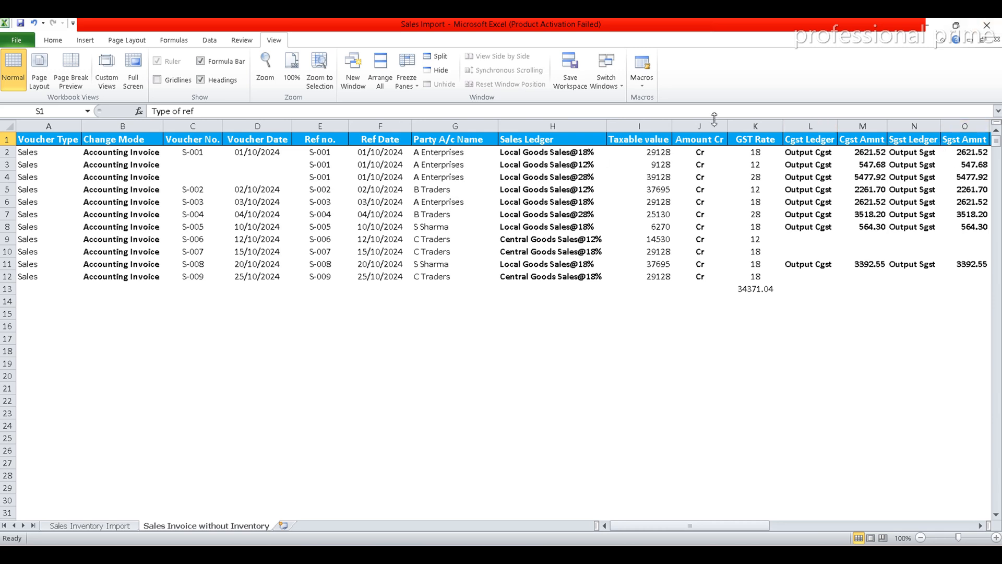
{"action": "key", "text": "alt+Tab"}
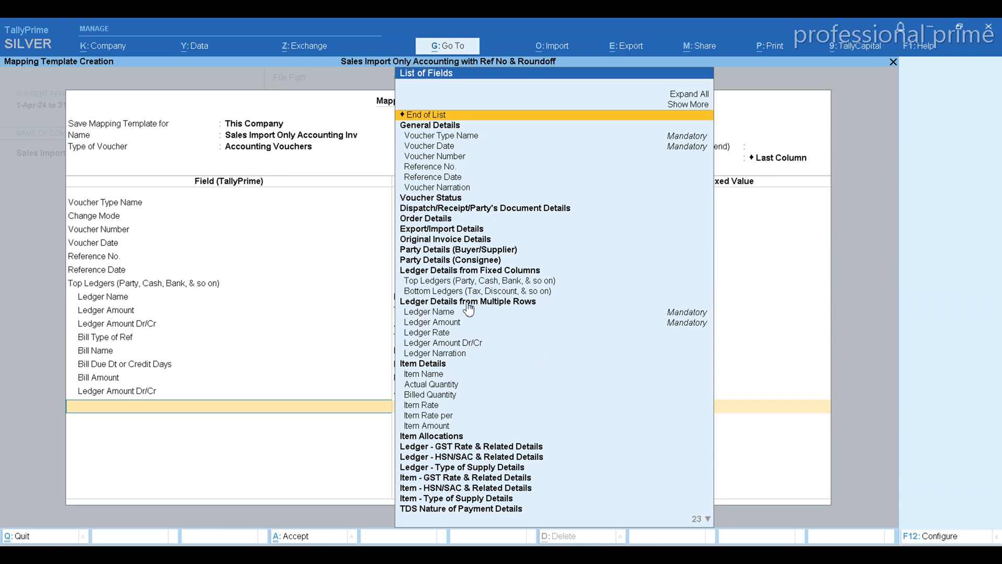
Add the Ledger Name field under Ledger Details from Multiple Rows and map it to the Sales Ledger column header.
{"action": "left_click", "coordinate": [425, 313]}
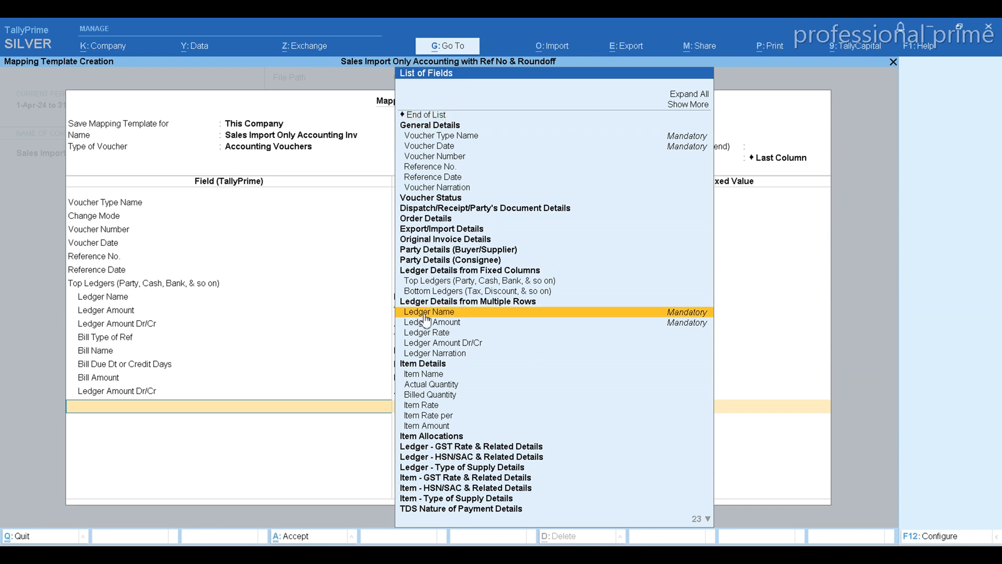
{"action": "left_click", "coordinate": [426, 314]}
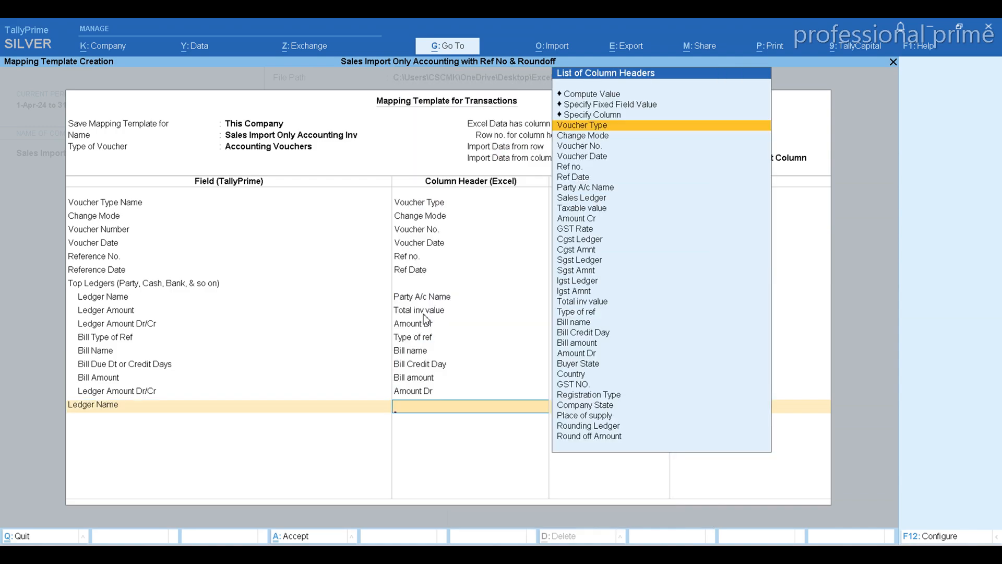
{"action": "key", "text": "alt+Tab"}
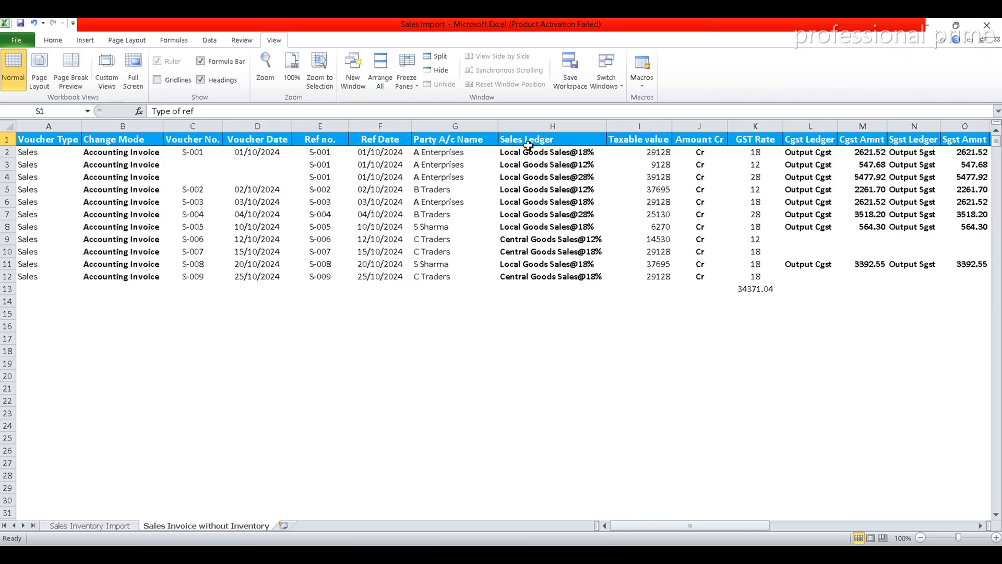
{"action": "key", "text": "alt+Tab"}
{"action": "type", "text": "Sal"}
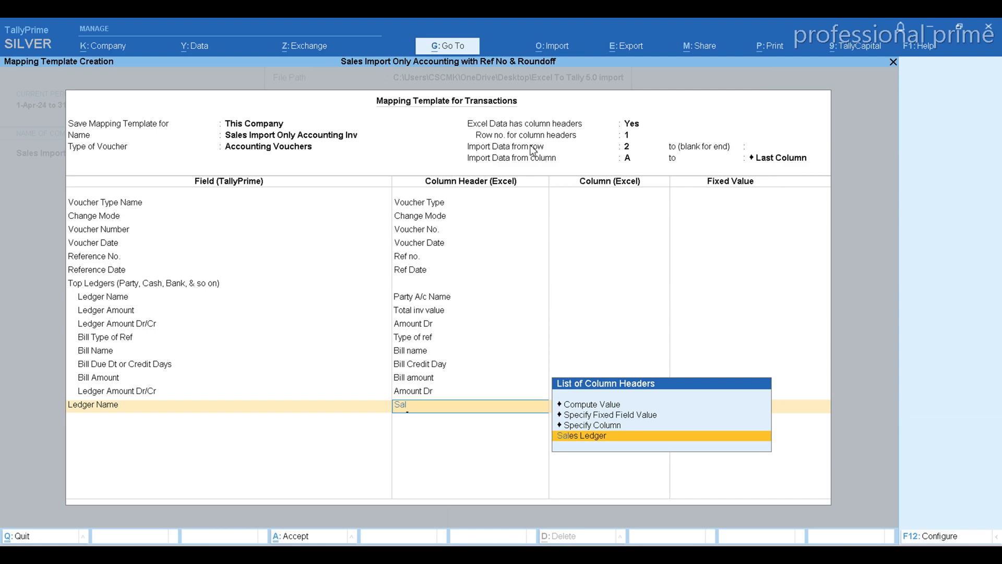
{"action": "key", "text": "Return"}
Add the Ledger Amount field for the sales ledger, check the Excel headers, and map it to the Taxable value column header.
{"action": "key", "text": "Down"}
{"action": "key", "text": "Down"}
{"action": "key", "text": "Down"}
{"action": "key", "text": "Down"}
{"action": "key", "text": "Down"}
{"action": "key", "text": "Down"}
{"action": "key", "text": "Down"}
{"action": "key", "text": "Down"}
{"action": "key", "text": "Down"}
{"action": "key", "text": "Down"}
{"action": "key", "text": "Down"}
{"action": "key", "text": "Down"}
{"action": "key", "text": "Down"}
{"action": "key", "text": "Down"}
{"action": "key", "text": "Down"}
{"action": "key", "text": "Down"}
{"action": "key", "text": "Down"}
{"action": "key", "text": "Down"}
{"action": "key", "text": "Down"}
{"action": "key", "text": "Down"}
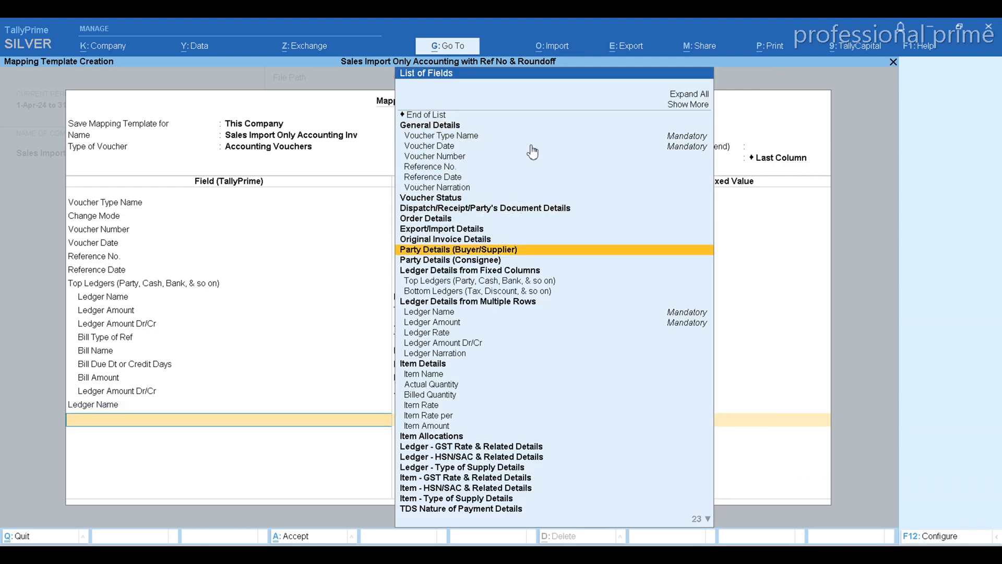
{"action": "key", "text": "Up"}
{"action": "key", "text": "Return"}
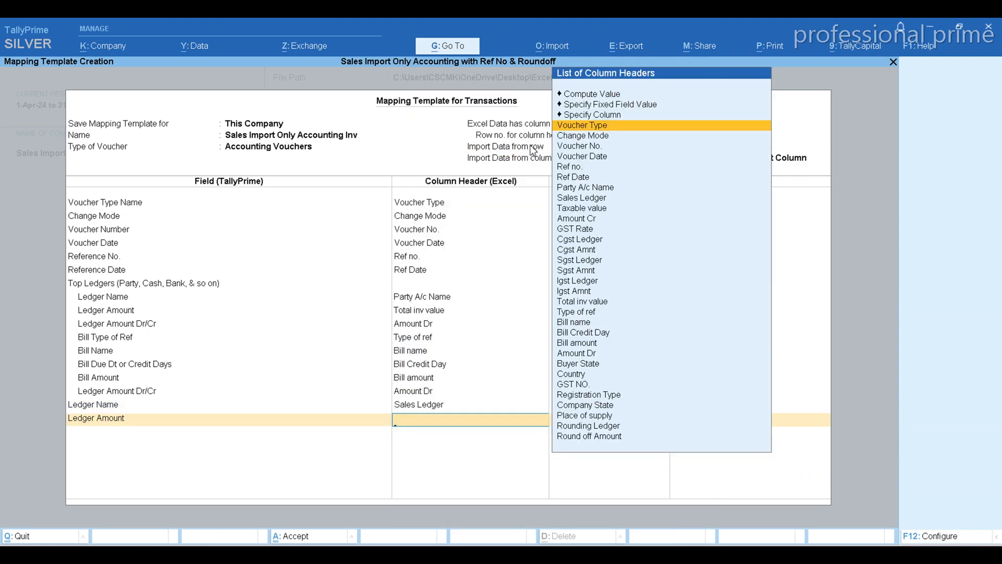
{"action": "type", "text": "Sal"}
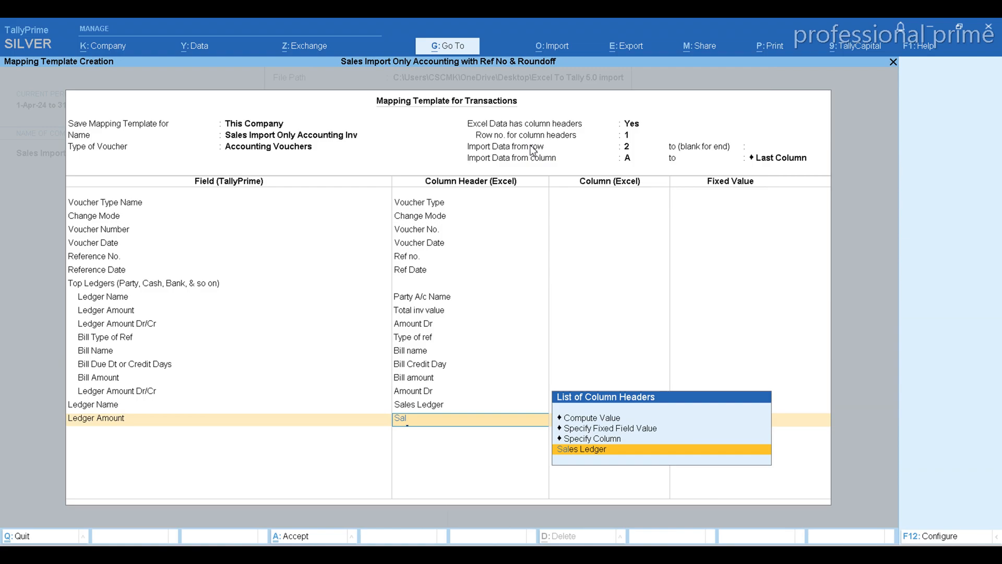
{"action": "key", "text": "BackSpace"}
{"action": "key", "text": "BackSpace"}
{"action": "key", "text": "BackSpace"}
{"action": "key", "text": "alt+Tab"}
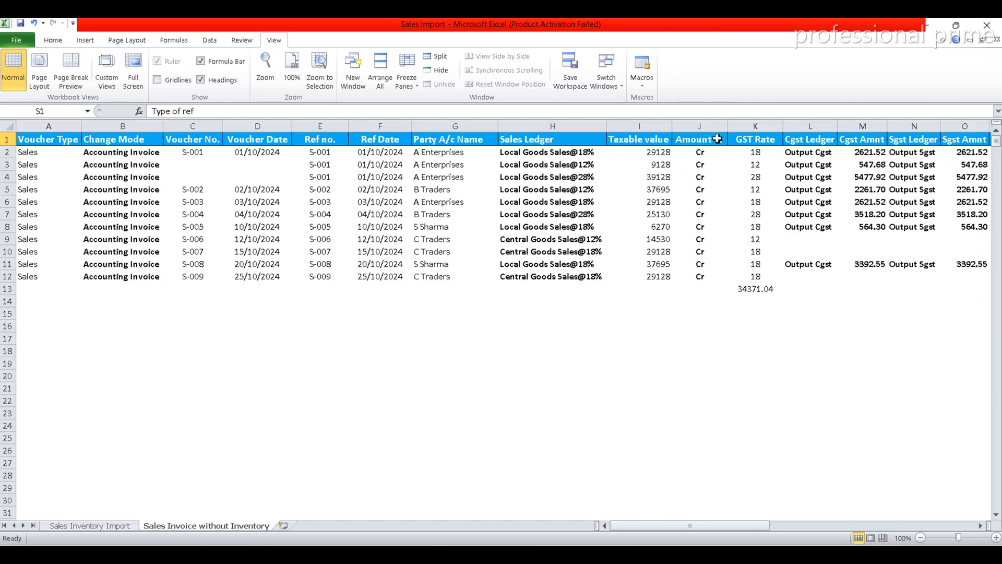
{"action": "key", "text": "alt+Tab"}
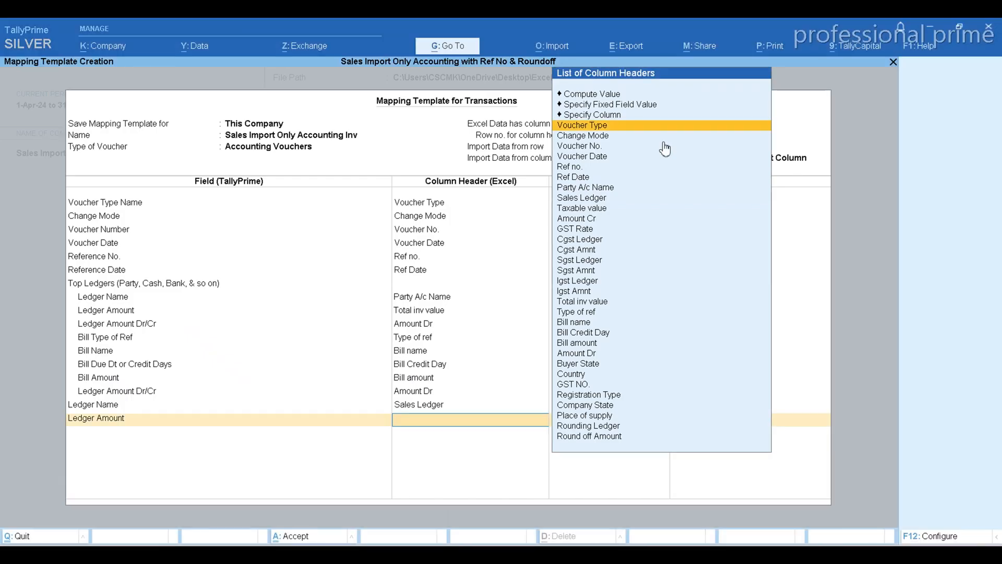
{"action": "type", "text": "Ta"}
{"action": "key", "text": "Return"}
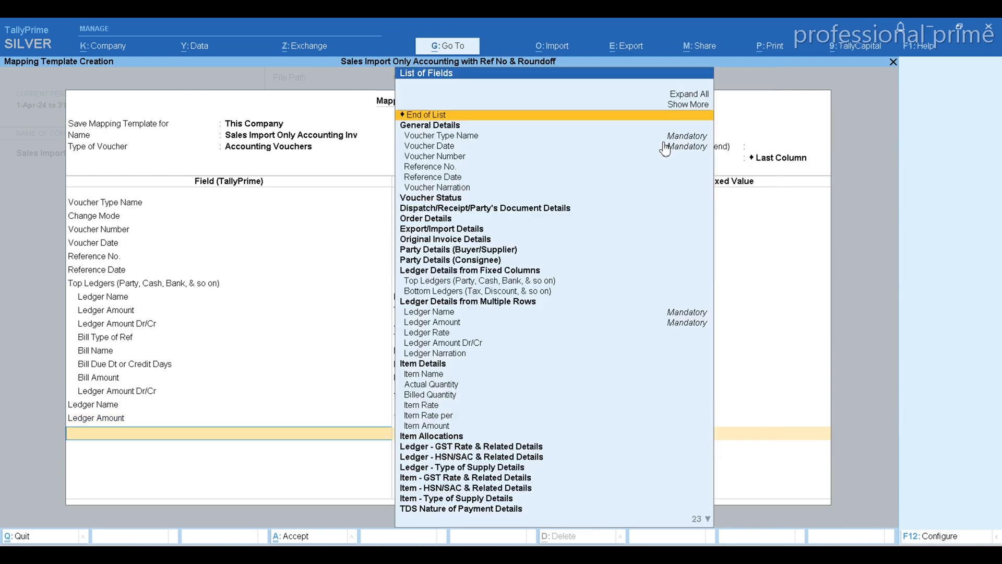
Add the Ledger Amount Dr/Cr field for the sales ledger and map it to the Amount Cr column header.
{"action": "key", "text": "Down"}
{"action": "key", "text": "Down"}
{"action": "key", "text": "Down"}
{"action": "key", "text": "Down"}
{"action": "key", "text": "Down"}
{"action": "key", "text": "Down"}
{"action": "key", "text": "Down"}
{"action": "key", "text": "Down"}
{"action": "key", "text": "Down"}
{"action": "key", "text": "Down"}
{"action": "key", "text": "Down"}
{"action": "key", "text": "Down"}
{"action": "key", "text": "Down"}
{"action": "key", "text": "Down"}
{"action": "key", "text": "Down"}
{"action": "key", "text": "Down"}
{"action": "key", "text": "Down"}
{"action": "key", "text": "Down"}
{"action": "key", "text": "Down"}
{"action": "key", "text": "Down"}
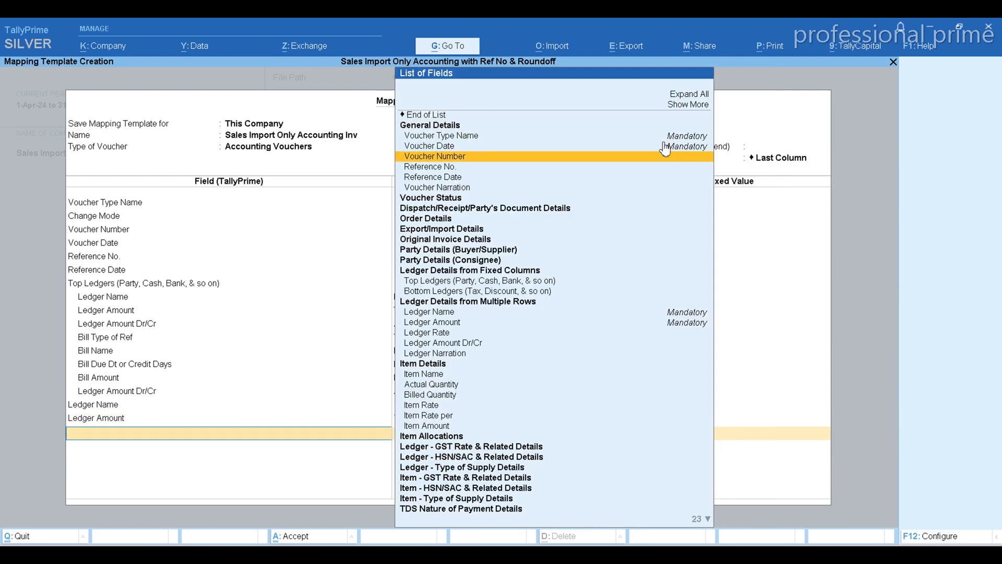
{"action": "key", "text": "Return"}
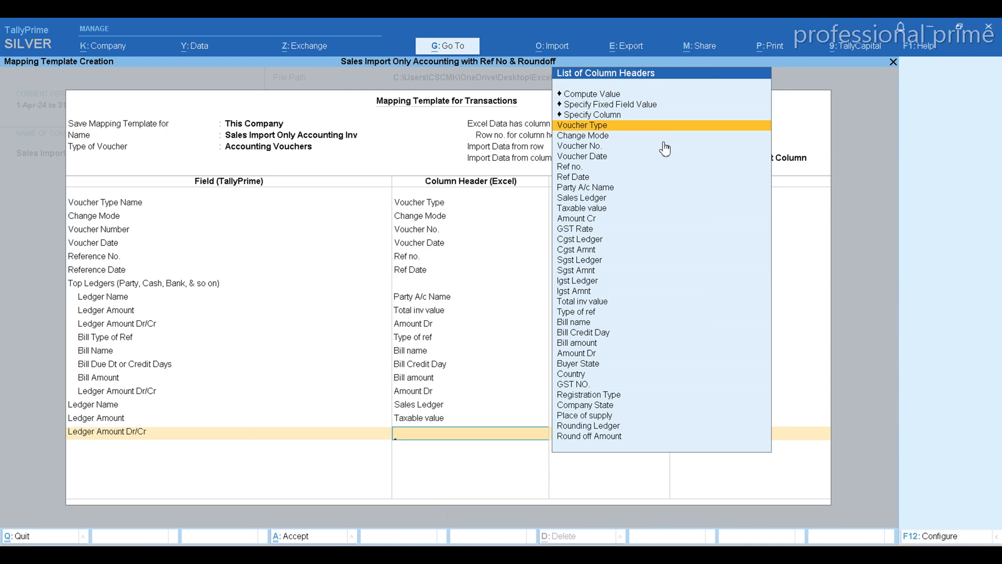
{"action": "type", "text": "Cr"}
{"action": "key", "text": "Return"}
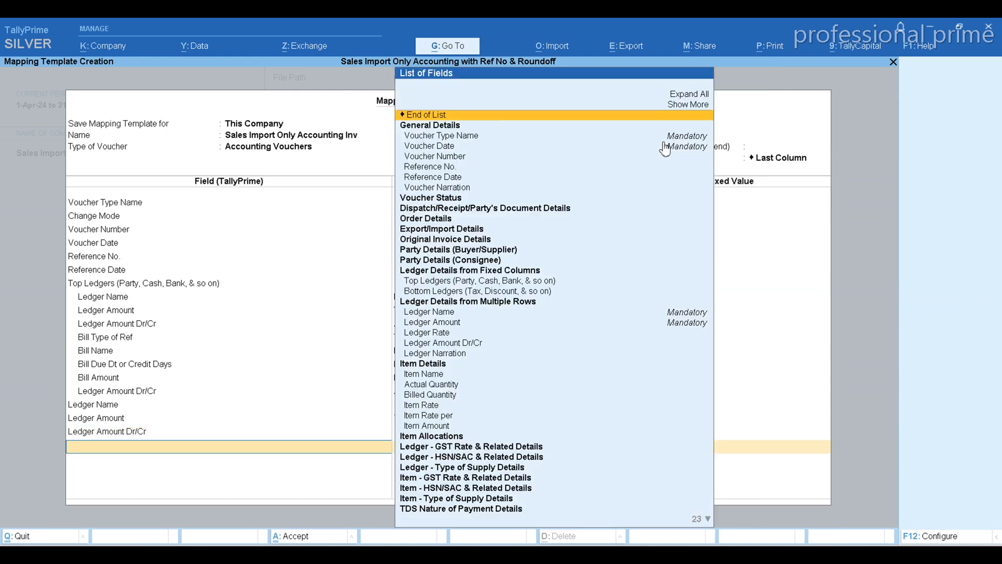
Switch to the Excel sales sheet, examine the CGST, SGST and IGST ledger and amount columns, and return to TallyPrime.
{"action": "key", "text": "alt+Tab"}
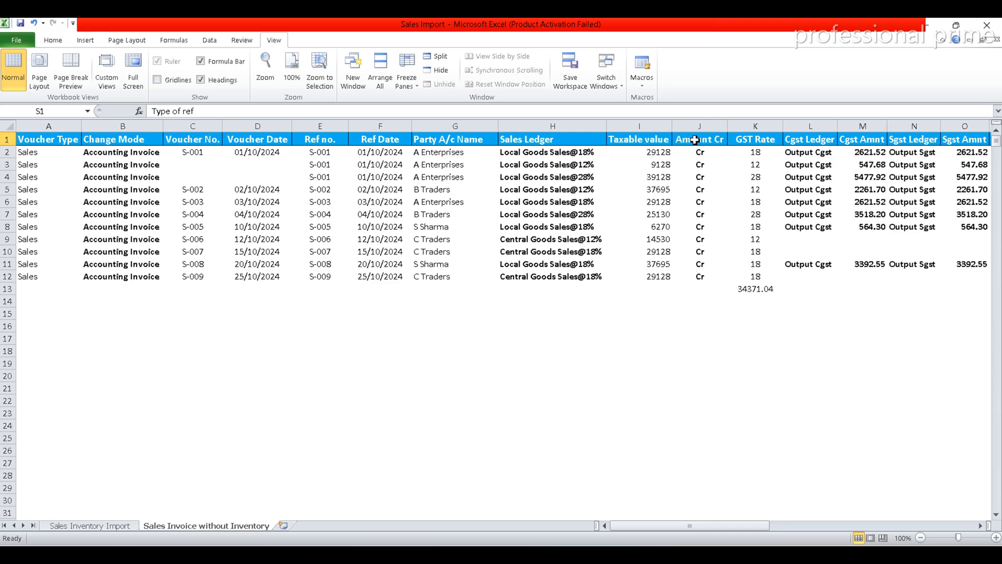
{"action": "left_click", "coordinate": [745, 139]}
{"action": "key", "text": "Right"}
{"action": "key", "text": "Right"}
{"action": "key", "text": "Right"}
{"action": "key", "text": "Right"}
{"action": "key", "text": "Right"}
{"action": "key", "text": "Right"}
{"action": "key", "text": "Right"}
{"action": "key", "text": "Right"}
{"action": "key", "text": "Right"}
{"action": "key", "text": "Right"}
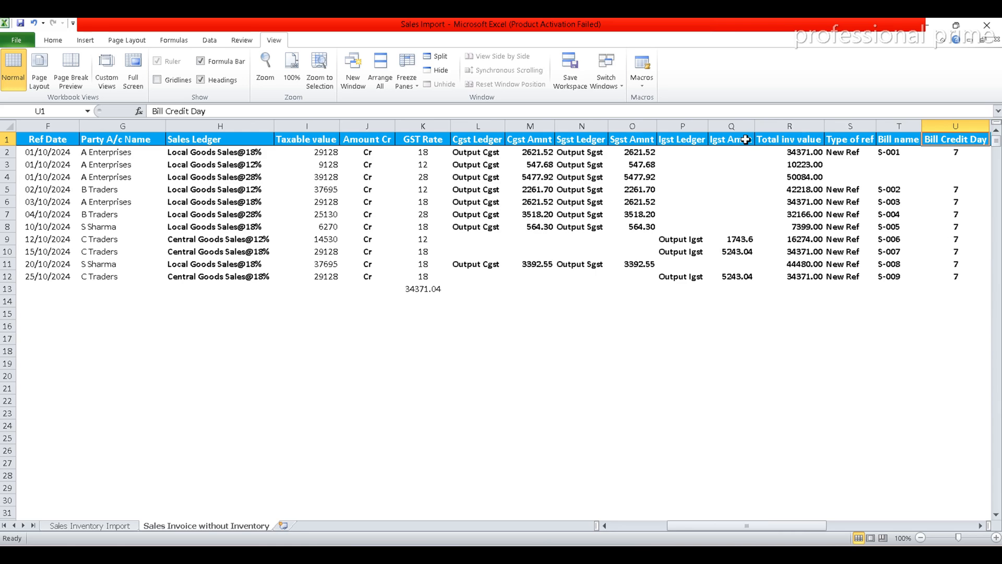
{"action": "left_click", "coordinate": [500, 144]}
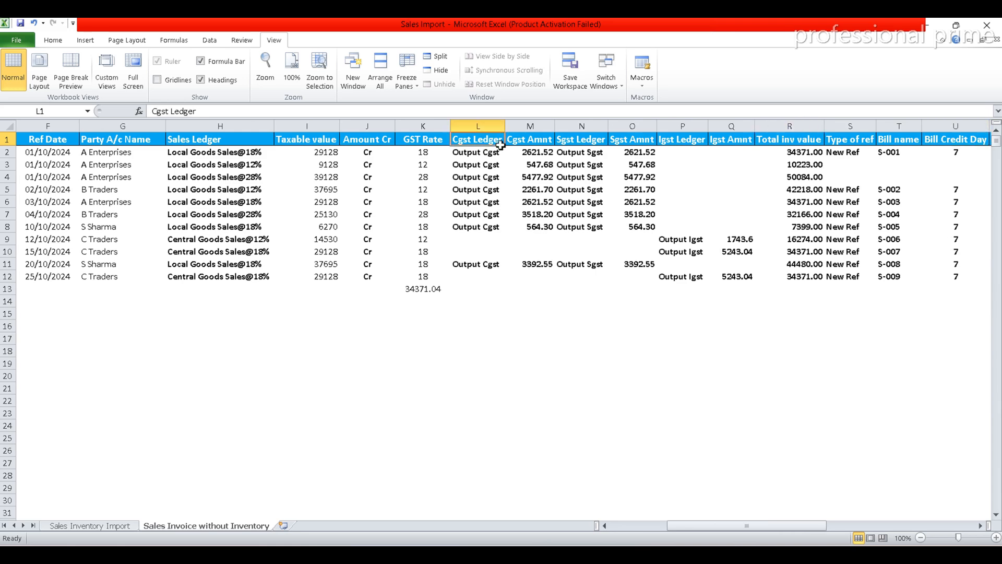
{"action": "key", "text": "alt+Tab"}
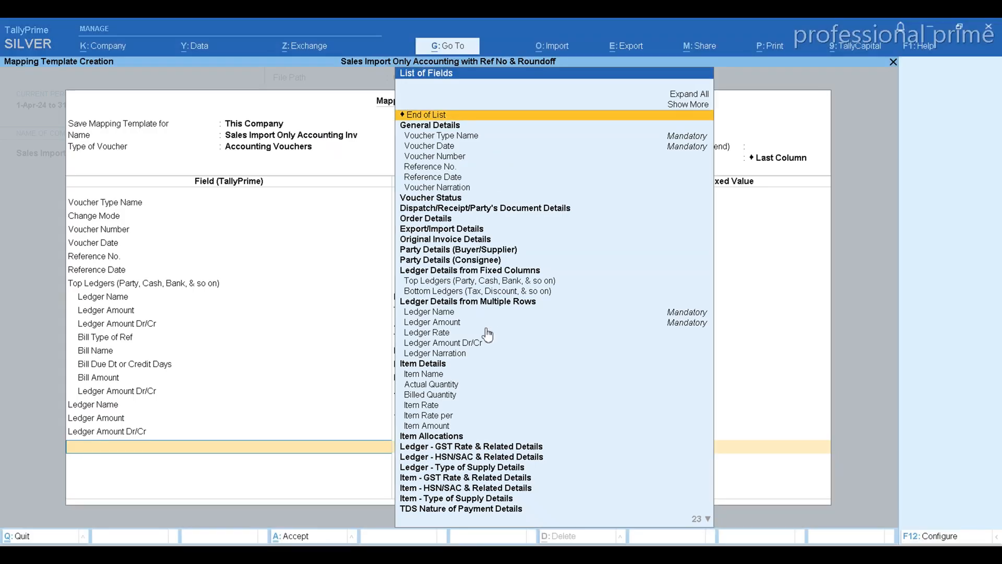
Add a Bottom Ledgers (Tax, Discount, & so on) group with a Ledger Name field mapped to the Cgst Ledger column header.
{"action": "left_click", "coordinate": [481, 293]}
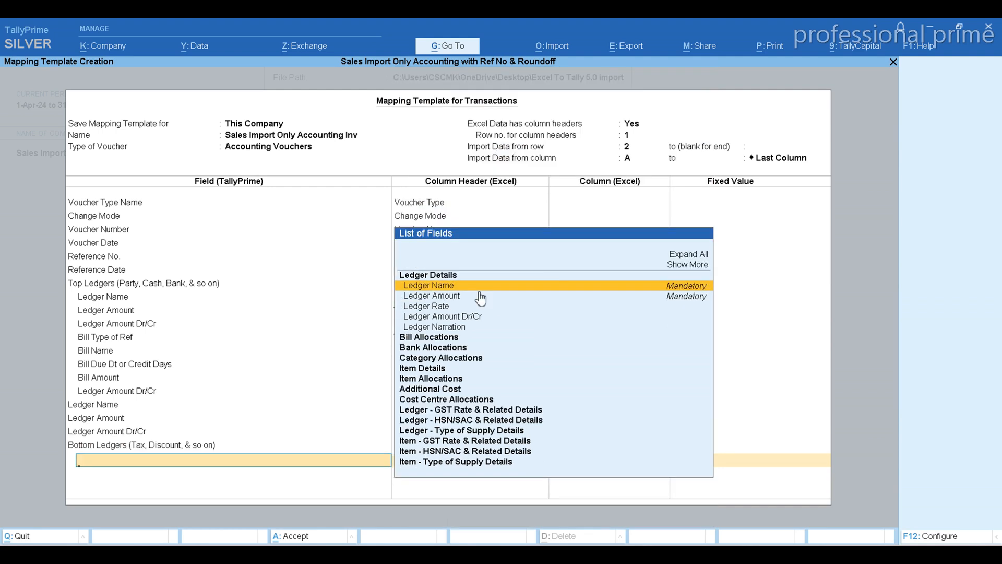
{"action": "left_click", "coordinate": [480, 291]}
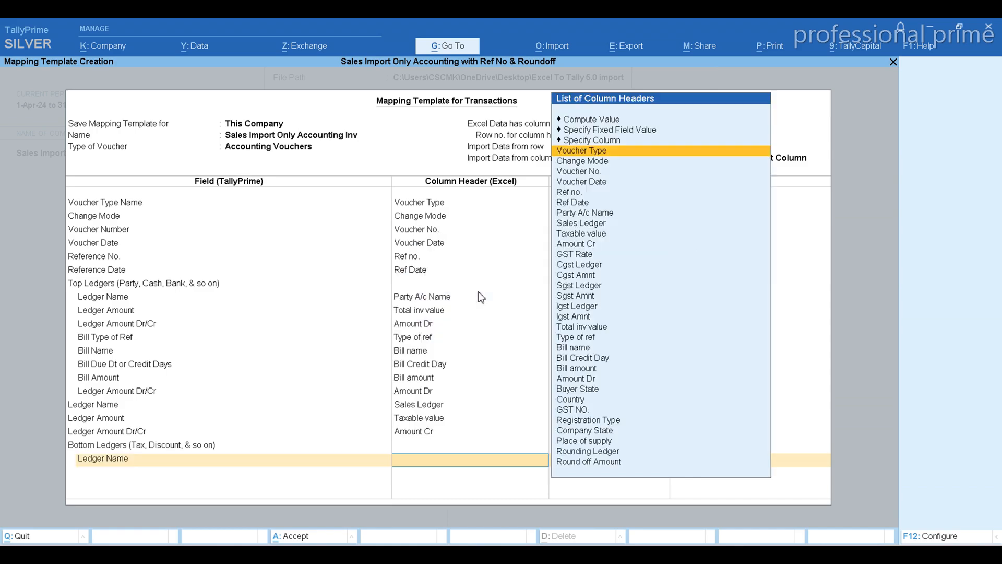
{"action": "type", "text": "Cg"}
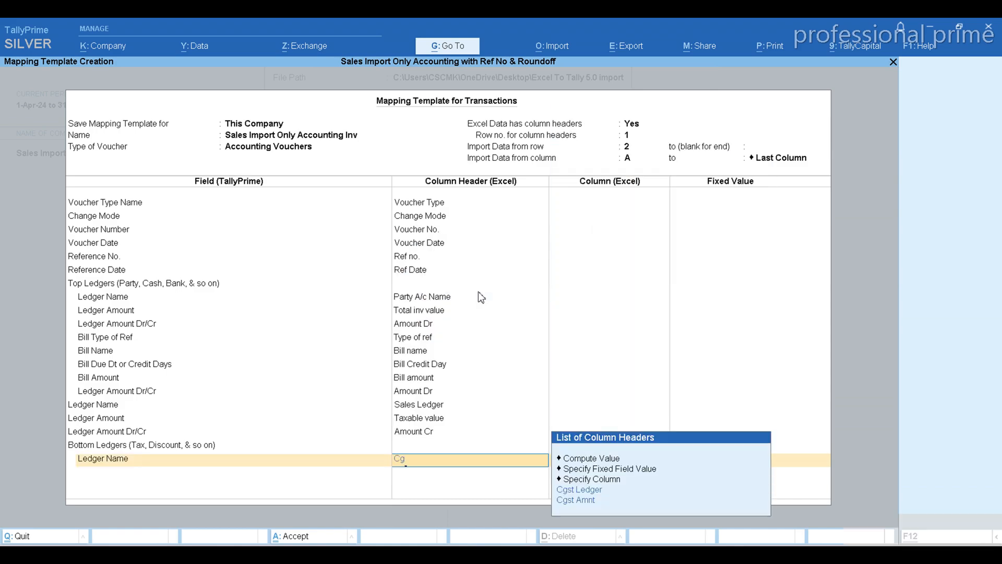
{"action": "key", "text": "alt+Tab"}
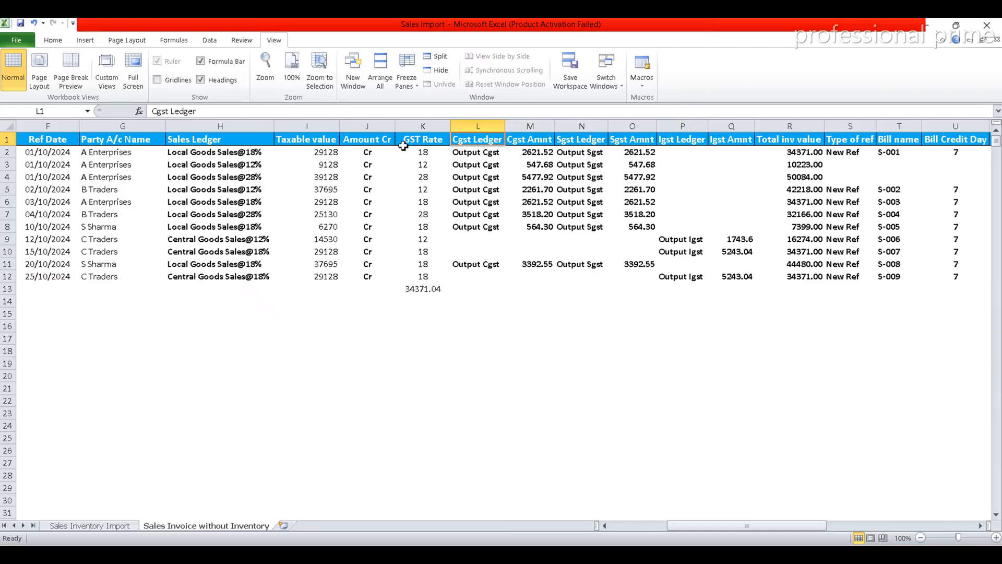
{"action": "key", "text": "alt+Tab"}
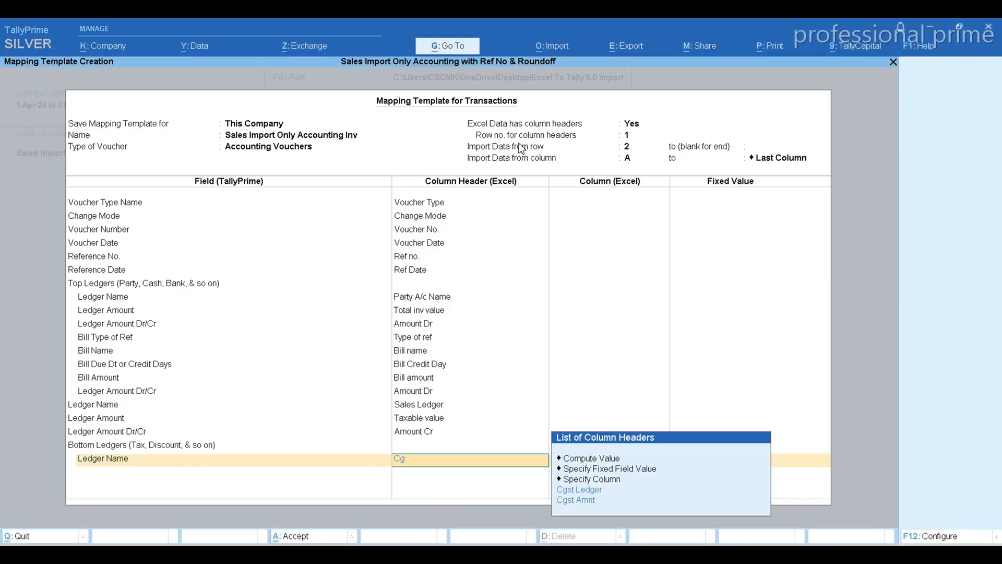
{"action": "key", "text": "Down"}
{"action": "key", "text": "Return"}
Add the Ledger Amount field under Bottom Ledgers and map it to the Cgst Amnt column header.
{"action": "key", "text": "Down"}
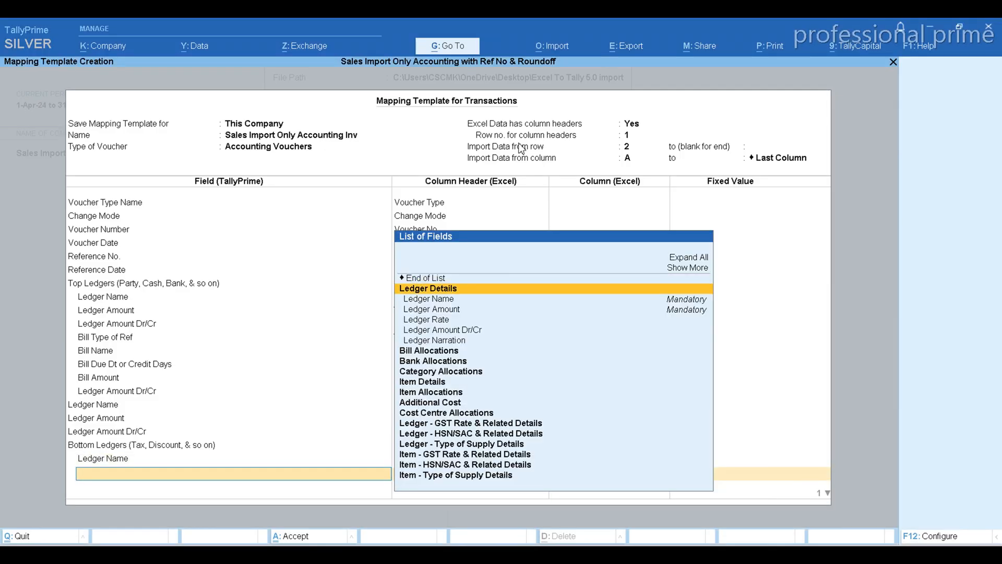
{"action": "key", "text": "Down"}
{"action": "key", "text": "Down"}
{"action": "key", "text": "Return"}
{"action": "type", "text": "Cg"}
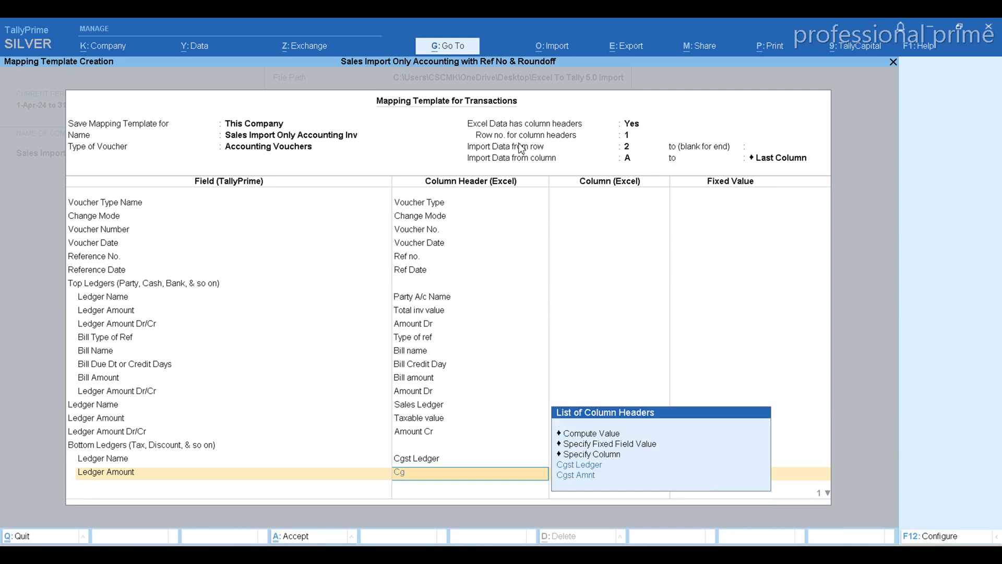
{"action": "key", "text": "Down"}
{"action": "key", "text": "Return"}
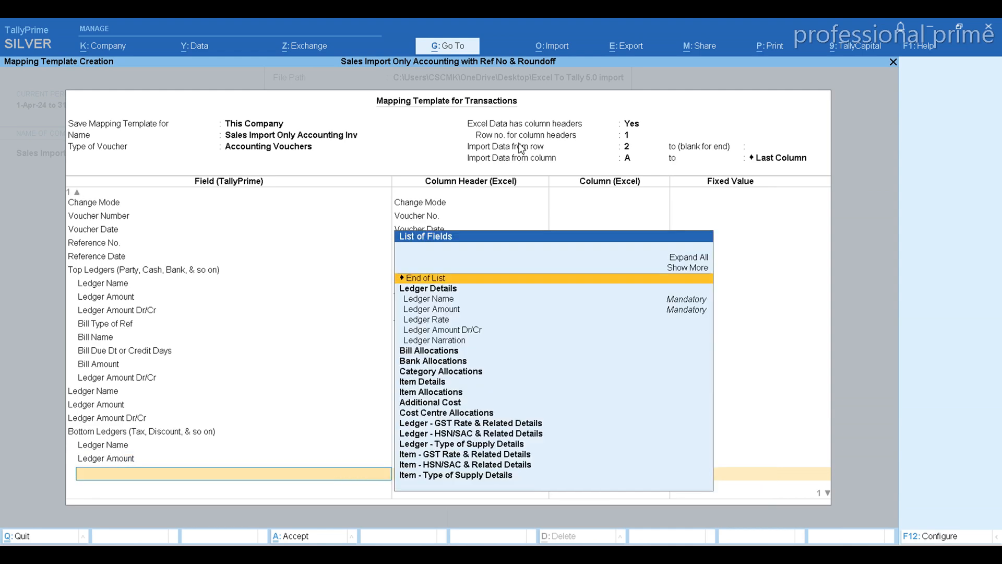
Add the Ledger Amount Dr/Cr field for the CGST ledger, map it to Amount Cr, and end that Bottom Ledgers list.
{"action": "key", "text": "Down"}
{"action": "key", "text": "Down"}
{"action": "key", "text": "Down"}
{"action": "key", "text": "Down"}
{"action": "key", "text": "Down"}
{"action": "key", "text": "Return"}
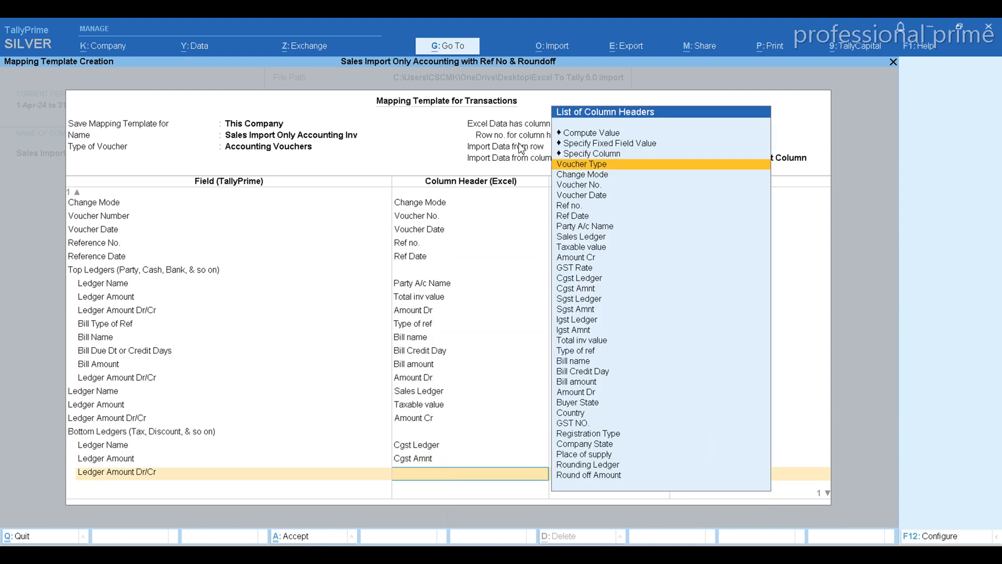
{"action": "type", "text": "Cr"}
{"action": "key", "text": "Down"}
{"action": "key", "text": "Up"}
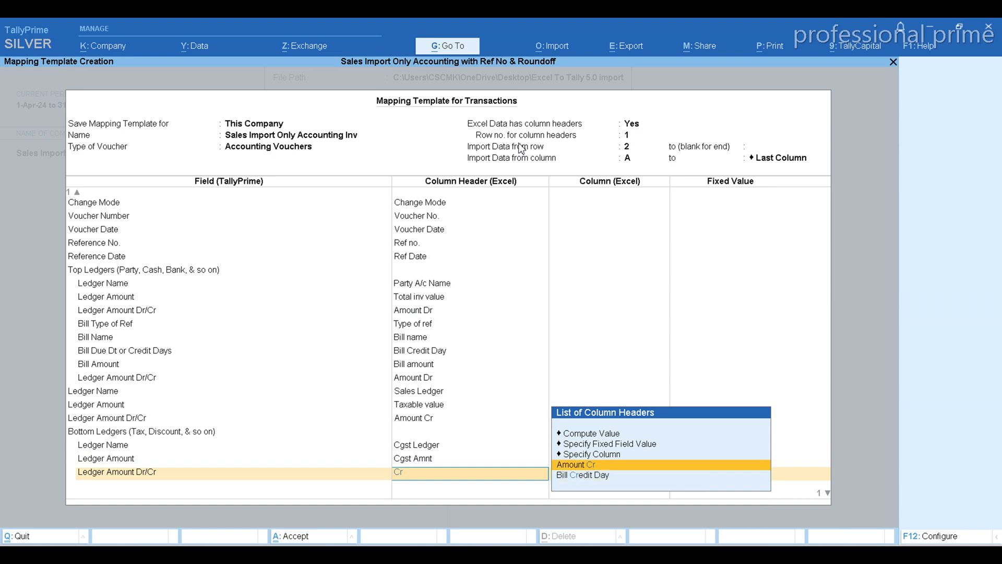
{"action": "key", "text": "Return"}
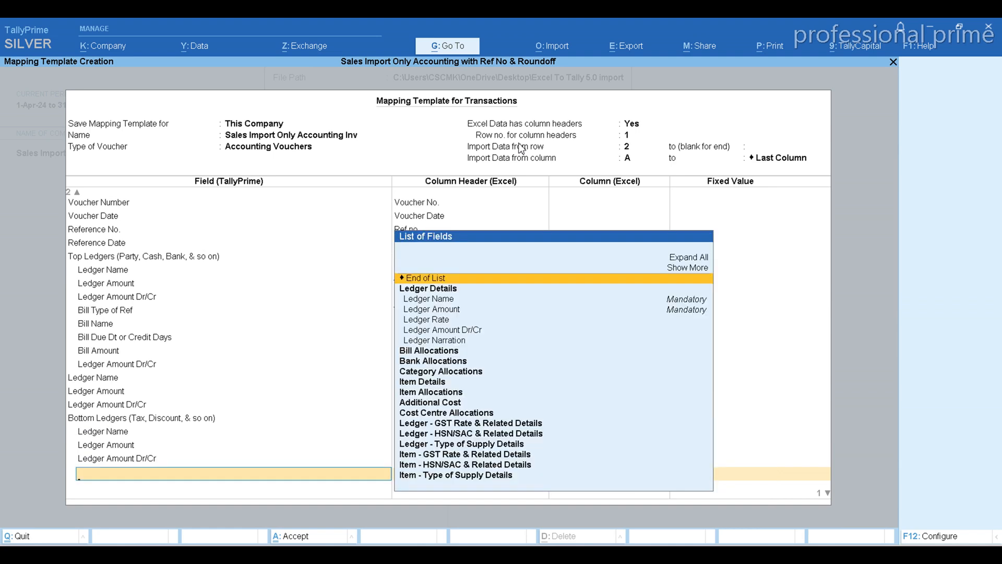
{"action": "left_click", "coordinate": [467, 280]}
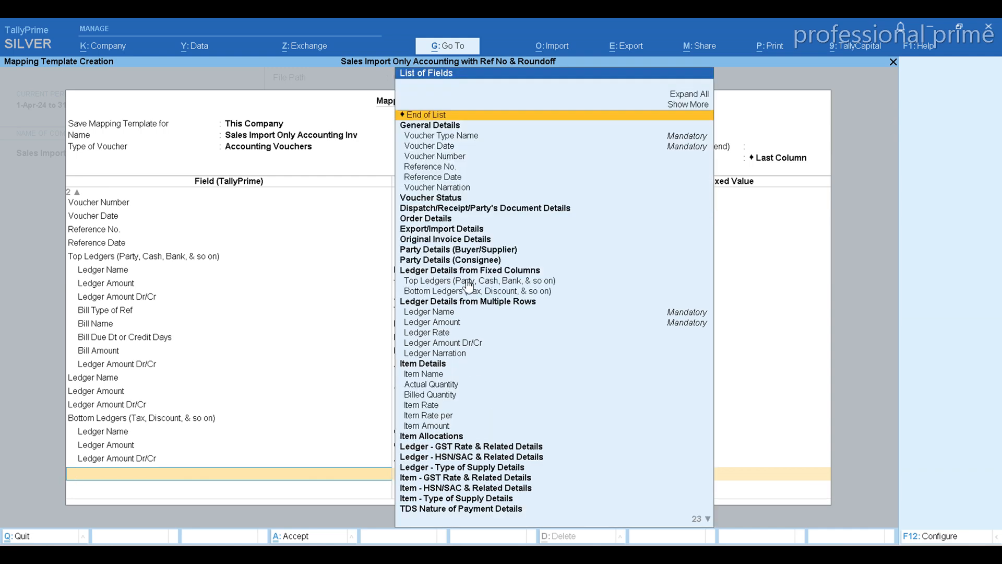
Add a second Bottom Ledgers group with a Ledger Name field mapped to the Sgst Ledger column header.
{"action": "left_click", "coordinate": [425, 294]}
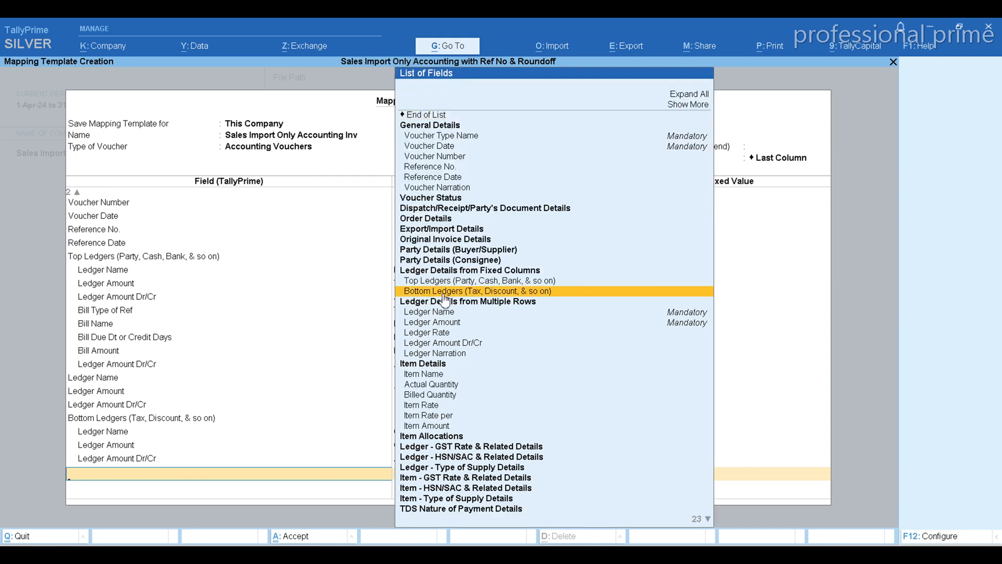
{"action": "left_click", "coordinate": [444, 293]}
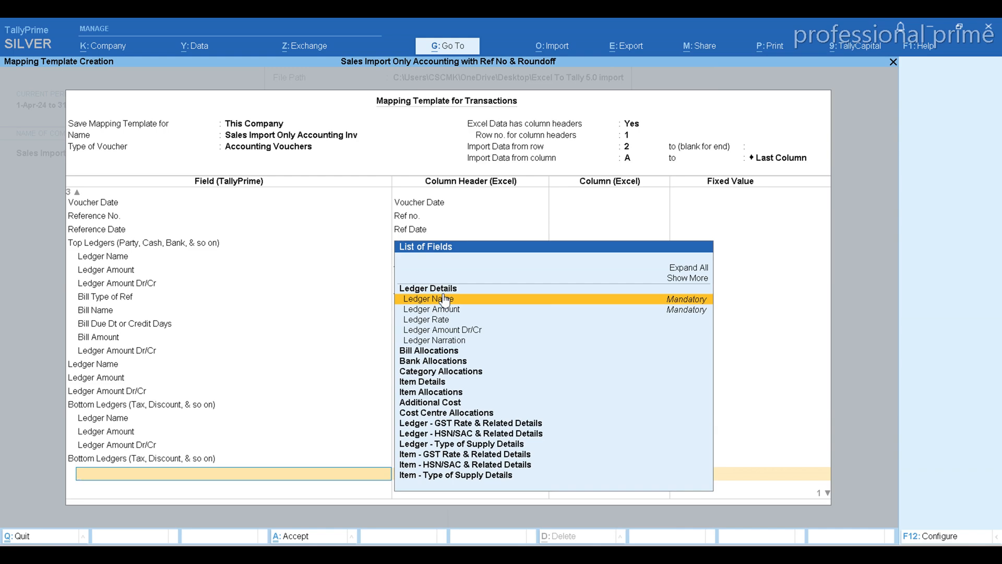
{"action": "left_click", "coordinate": [445, 298]}
{"action": "type", "text": "Sg"}
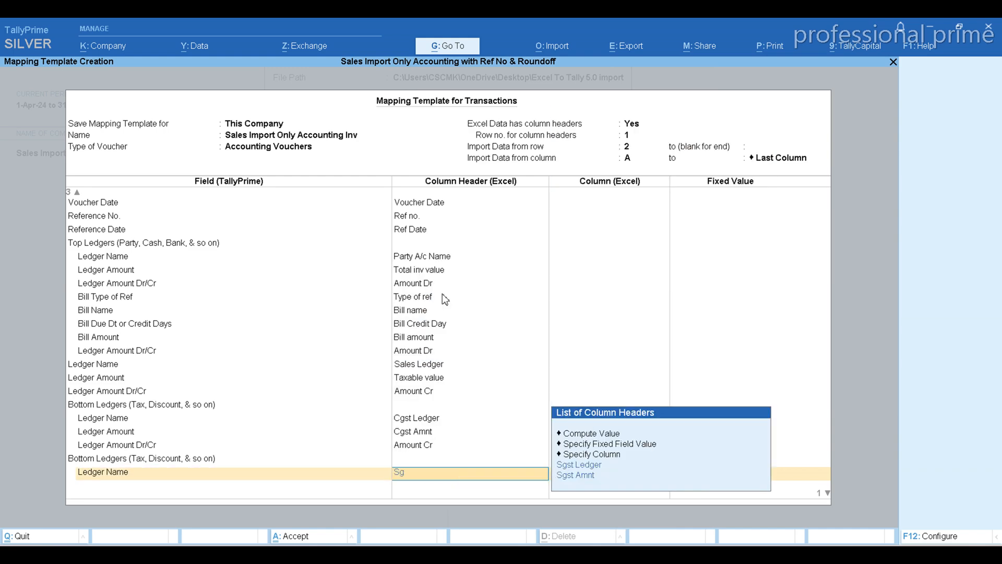
{"action": "key", "text": "Return"}
Add the Ledger Amount field under the second Bottom Ledgers group and map it to the Sgst Amnt column header.
{"action": "key", "text": "Down"}
{"action": "key", "text": "Down"}
{"action": "key", "text": "Down"}
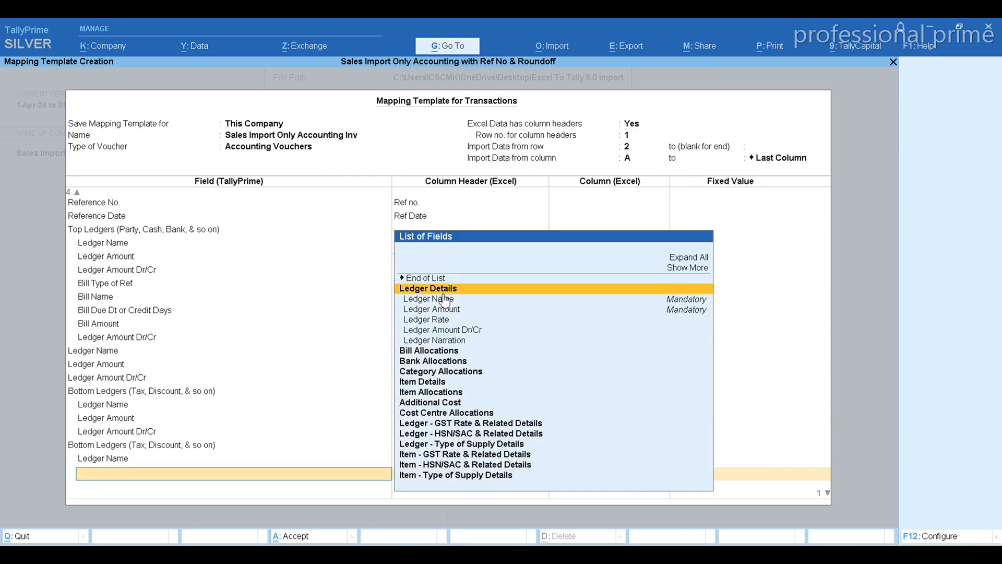
{"action": "key", "text": "Return"}
{"action": "type", "text": "Sg"}
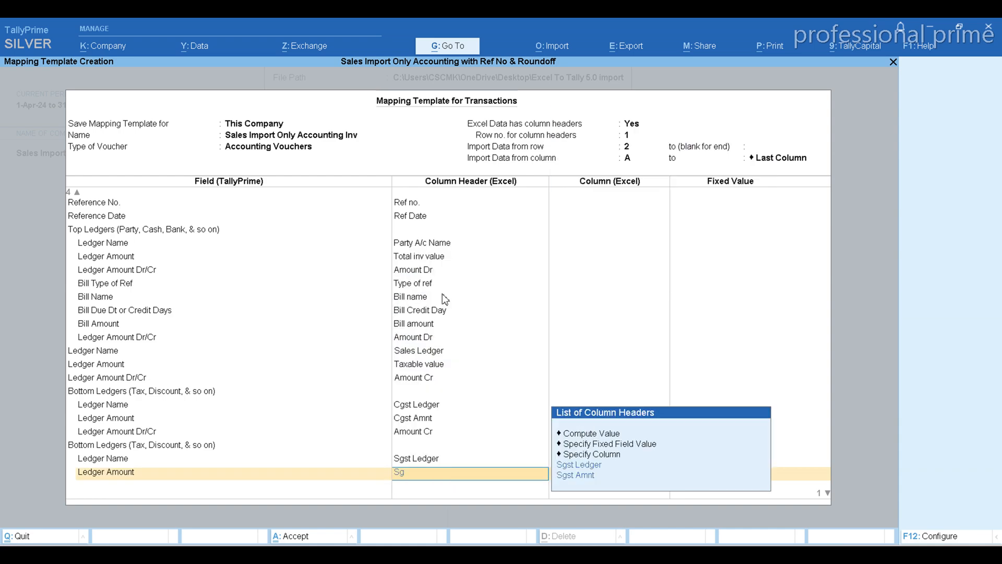
{"action": "key", "text": "Return"}
Add the Ledger Amount Dr/Cr field for the SGST ledger, map it to Amount Cr, and end that Bottom Ledgers list.
{"action": "key", "text": "Down"}
{"action": "key", "text": "Down"}
{"action": "key", "text": "Down"}
{"action": "key", "text": "Down"}
{"action": "key", "text": "Down"}
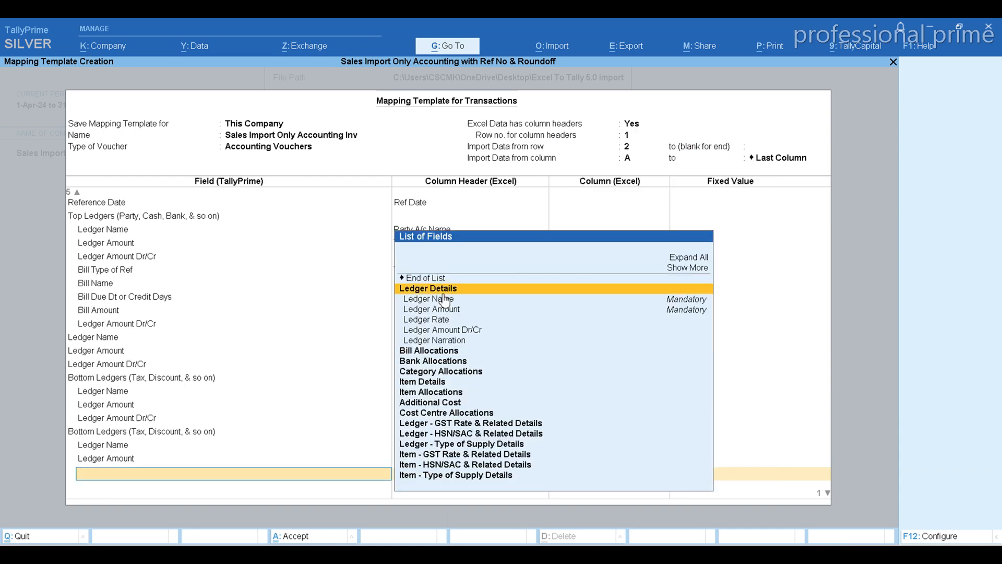
{"action": "key", "text": "Return"}
{"action": "type", "text": "cr"}
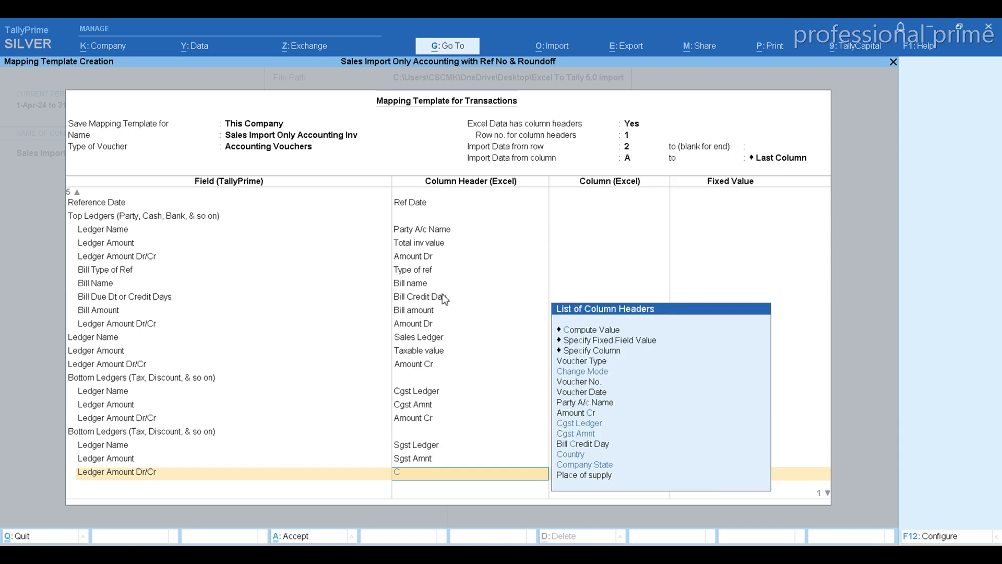
{"action": "key", "text": "Return"}
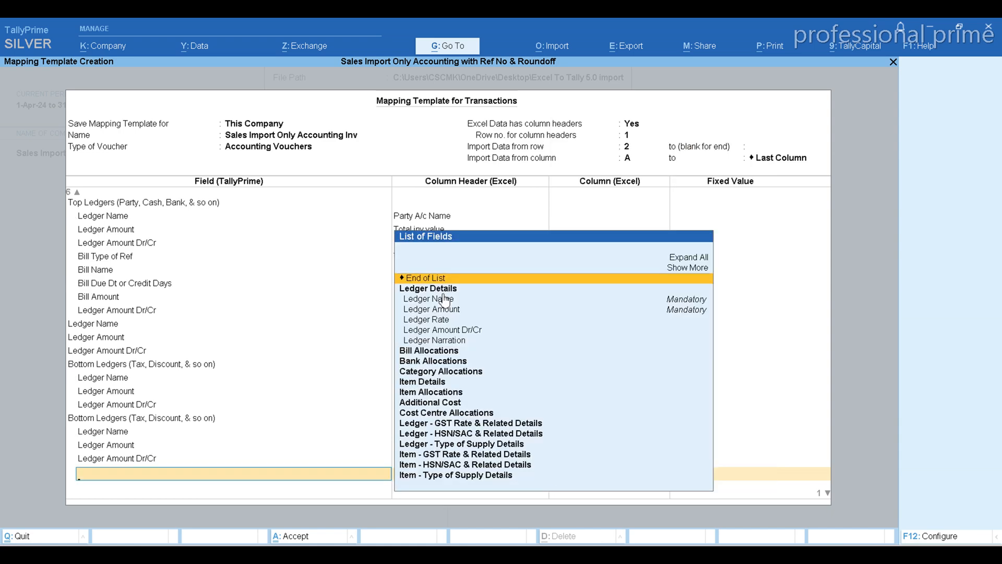
{"action": "key", "text": "Return"}
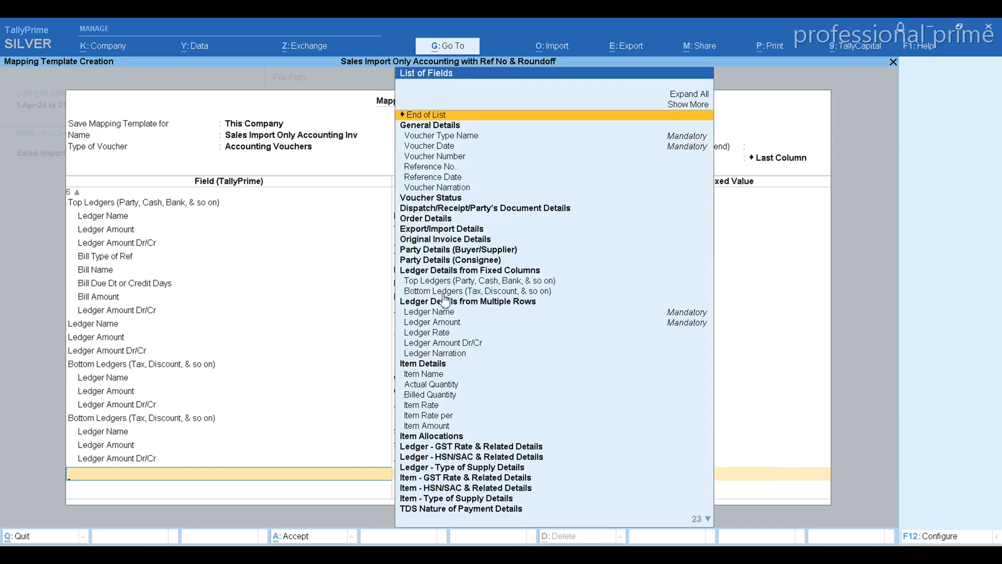
Add a third Bottom Ledgers group with a Ledger Name field mapped to the Igst Ledger column header.
{"action": "left_click", "coordinate": [454, 292]}
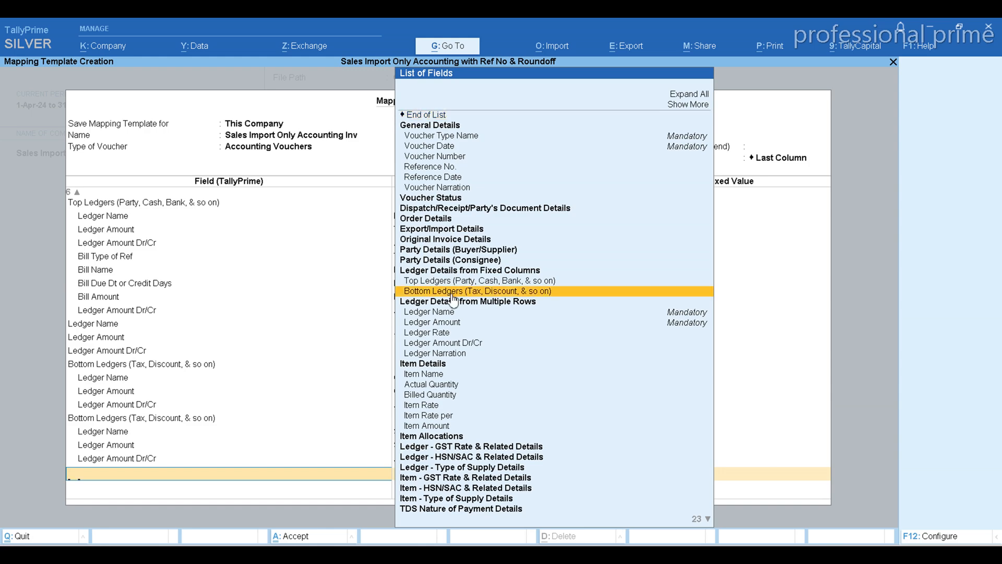
{"action": "left_click", "coordinate": [452, 294]}
{"action": "left_click", "coordinate": [451, 299]}
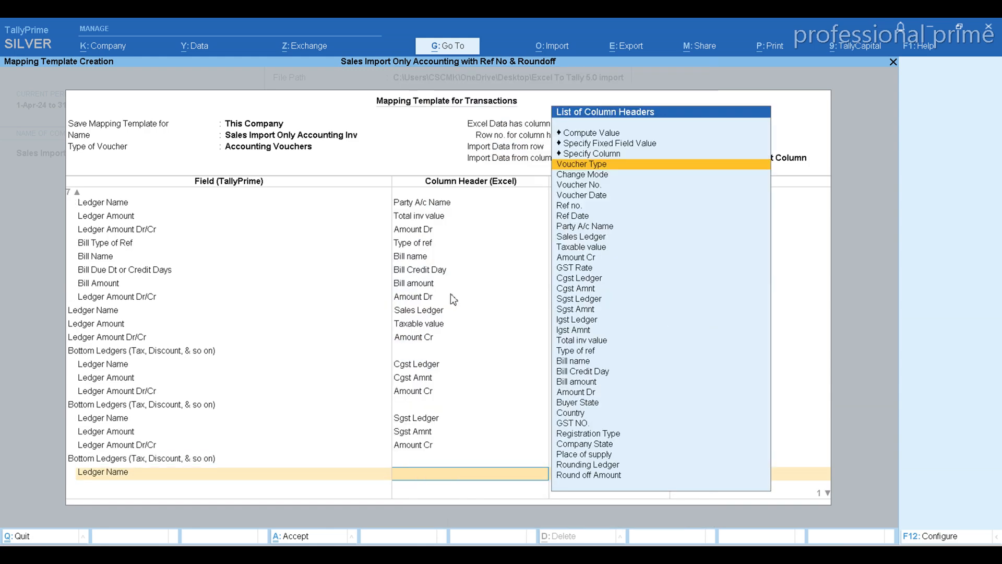
{"action": "type", "text": "Igs"}
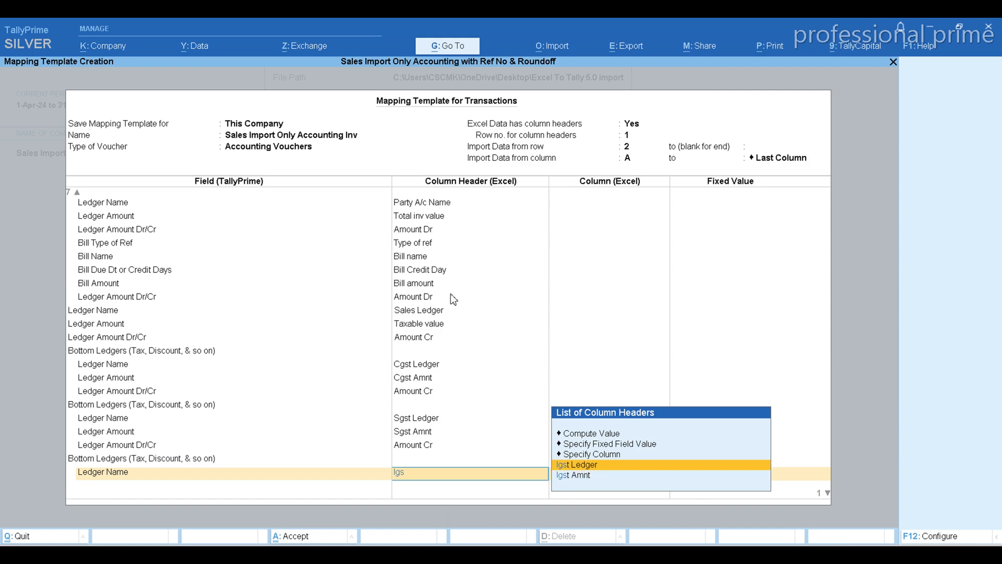
{"action": "key", "text": "Return"}
Add the Ledger Amount field under the third Bottom Ledgers group and map it to the Igst Amnt column header.
{"action": "key", "text": "Down"}
{"action": "key", "text": "Down"}
{"action": "key", "text": "Down"}
{"action": "key", "text": "Return"}
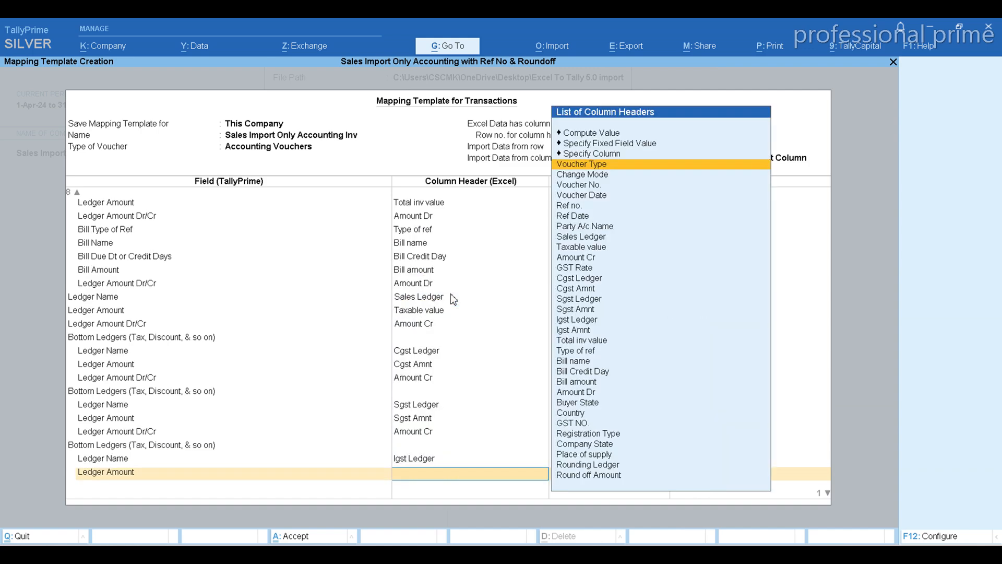
{"action": "type", "text": "Igs"}
{"action": "key", "text": "Down"}
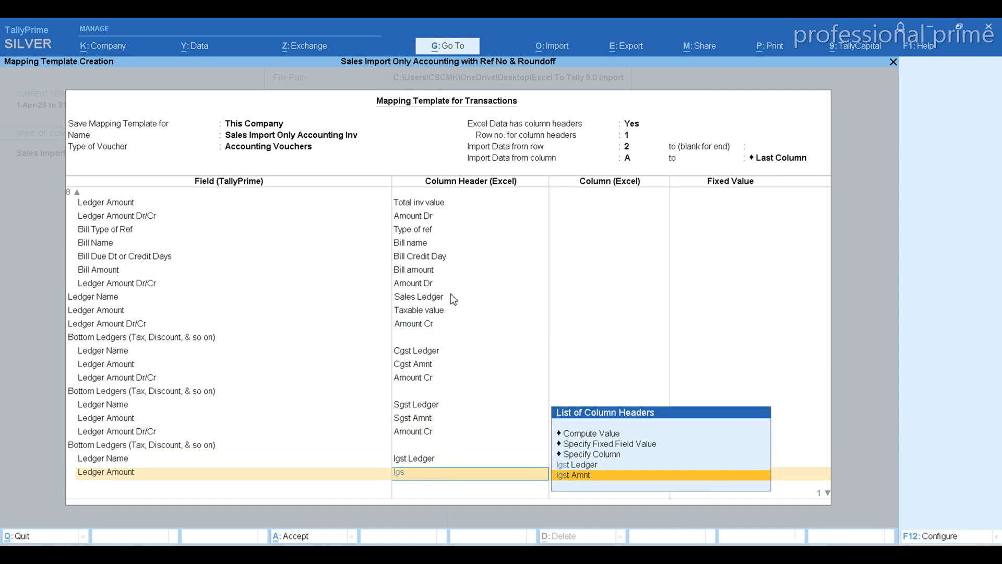
{"action": "key", "text": "Return"}
Add the Ledger Amount Dr/Cr field for the IGST ledger, map it to Amount Cr, and end that Bottom Ledgers list.
{"action": "key", "text": "Down"}
{"action": "key", "text": "Down"}
{"action": "key", "text": "Down"}
{"action": "key", "text": "Down"}
{"action": "key", "text": "Down"}
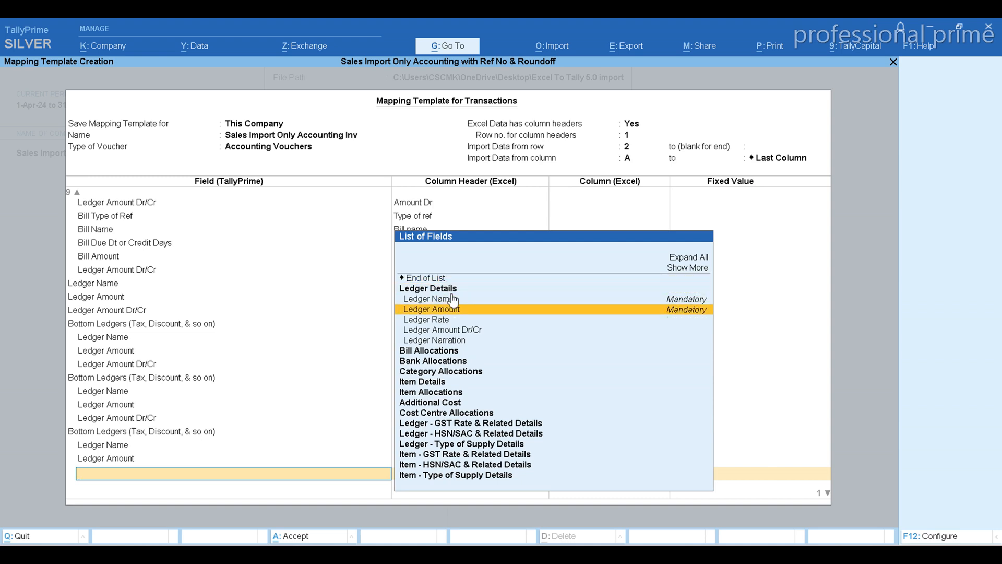
{"action": "key", "text": "Return"}
{"action": "type", "text": "Cr"}
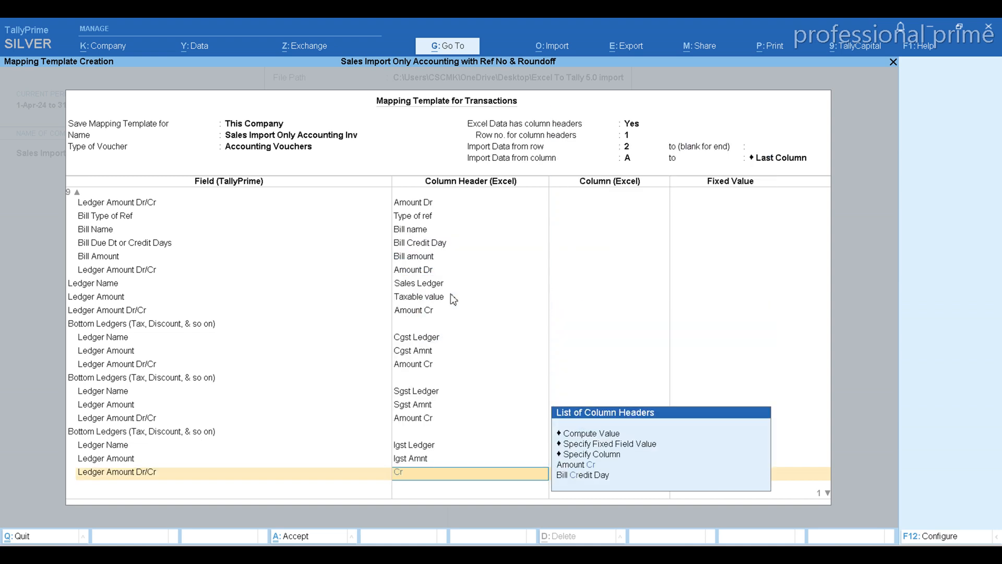
{"action": "key", "text": "Down"}
{"action": "key", "text": "Up"}
{"action": "key", "text": "Return"}
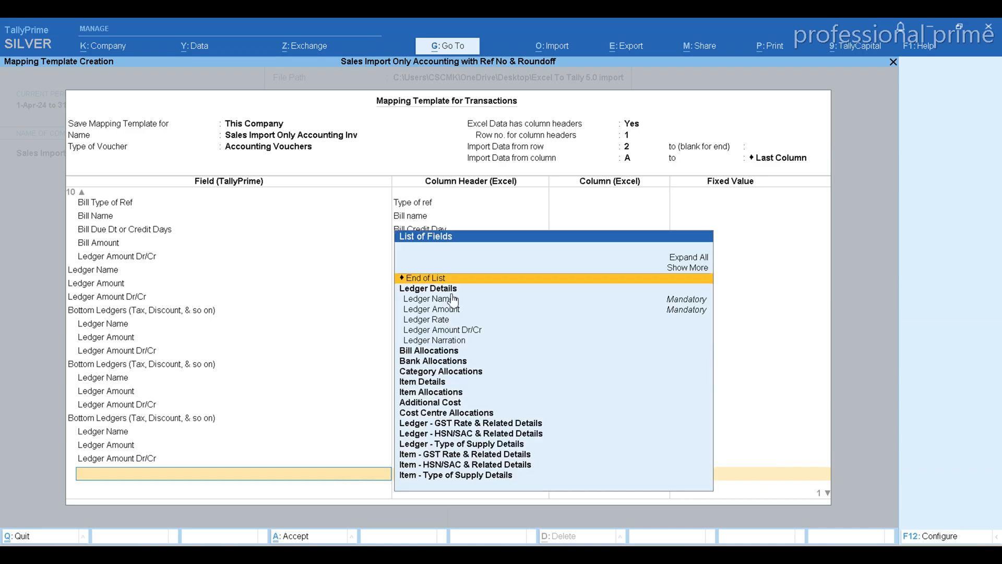
{"action": "key", "text": "Return"}
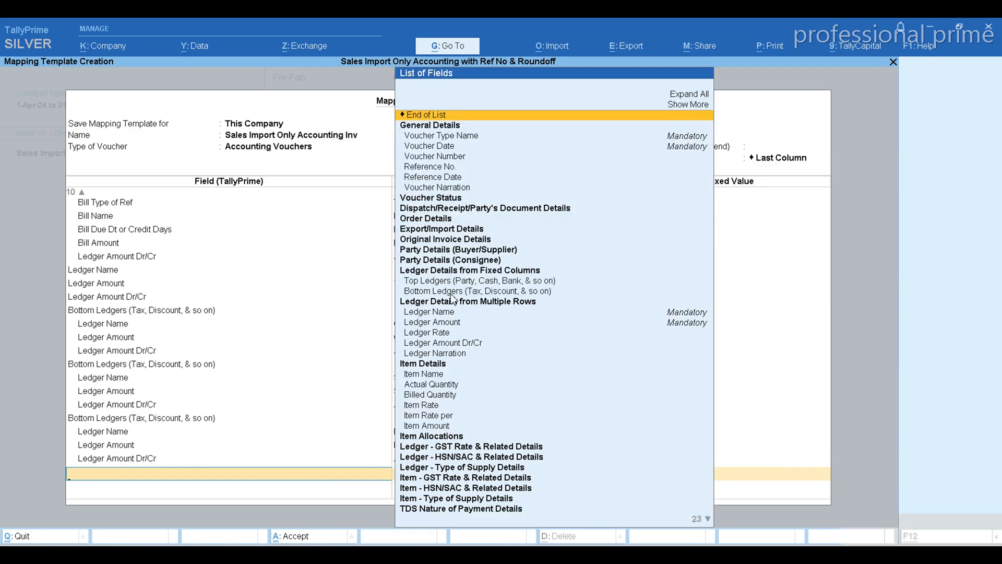
Switch to the Excel sales sheet and review the column headers from Total inv value through Round off Amount.
{"action": "key", "text": "alt+Tab"}
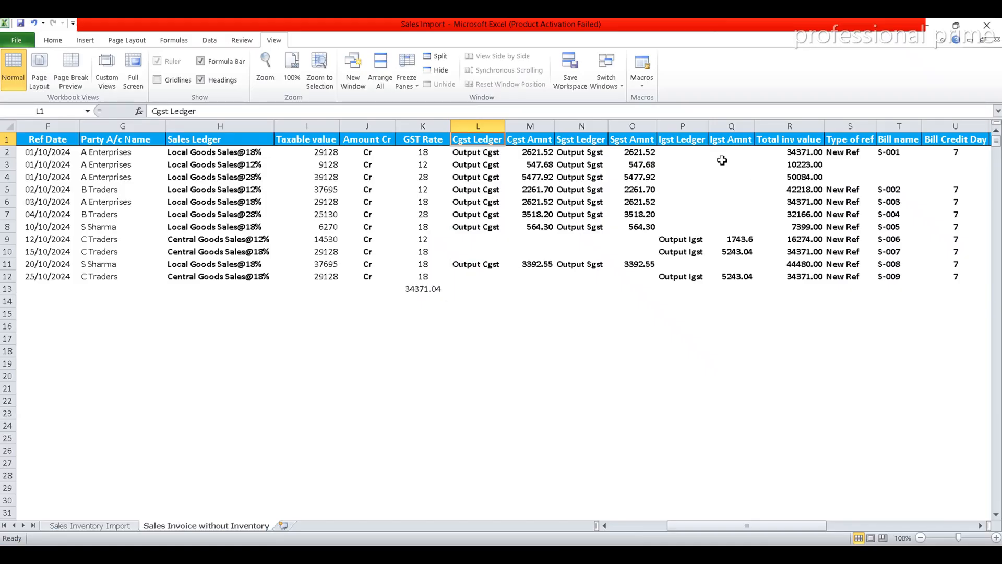
{"action": "left_click", "coordinate": [777, 139]}
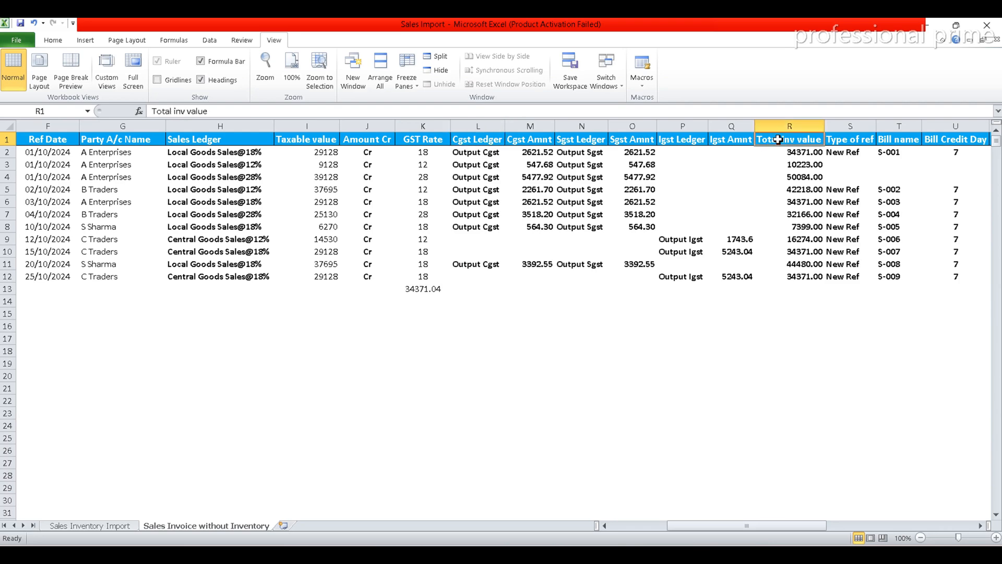
{"action": "key", "text": "Right"}
{"action": "key", "text": "Right"}
{"action": "key", "text": "Right"}
{"action": "key", "text": "Right"}
{"action": "key", "text": "Right"}
{"action": "key", "text": "Right"}
{"action": "key", "text": "Right"}
{"action": "key", "text": "Right"}
{"action": "key", "text": "Right"}
{"action": "key", "text": "Right"}
{"action": "key", "text": "Right"}
{"action": "key", "text": "Right"}
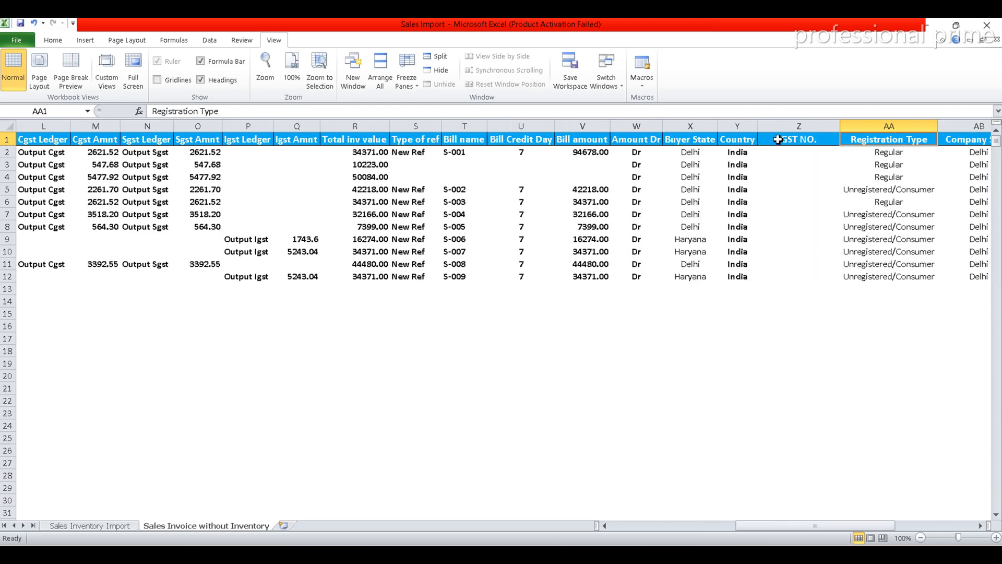
{"action": "key", "text": "Right"}
{"action": "key", "text": "Right"}
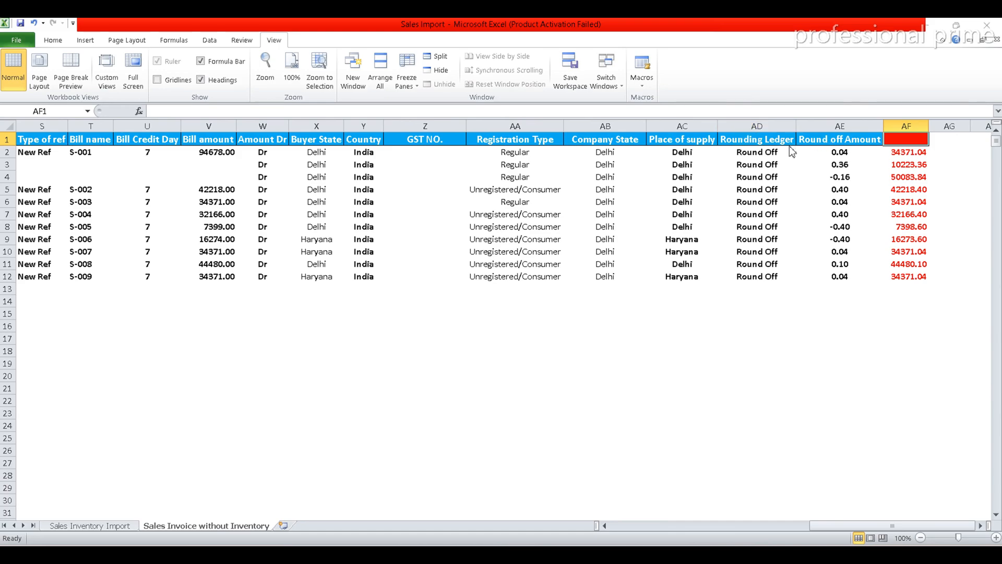
Return to TallyPrime and add a fourth Bottom Ledgers group with a Ledger Name field mapped to the Rounding Ledger column header.
{"action": "key", "text": "alt+Tab"}
{"action": "key", "text": "Down"}
{"action": "key", "text": "Down"}
{"action": "key", "text": "Down"}
{"action": "key", "text": "Down"}
{"action": "key", "text": "Down"}
{"action": "key", "text": "Down"}
{"action": "key", "text": "Down"}
{"action": "key", "text": "Down"}
{"action": "key", "text": "Down"}
{"action": "key", "text": "Down"}
{"action": "key", "text": "Down"}
{"action": "key", "text": "Down"}
{"action": "key", "text": "Down"}
{"action": "key", "text": "Down"}
{"action": "key", "text": "Down"}
{"action": "key", "text": "Down"}
{"action": "key", "text": "Down"}
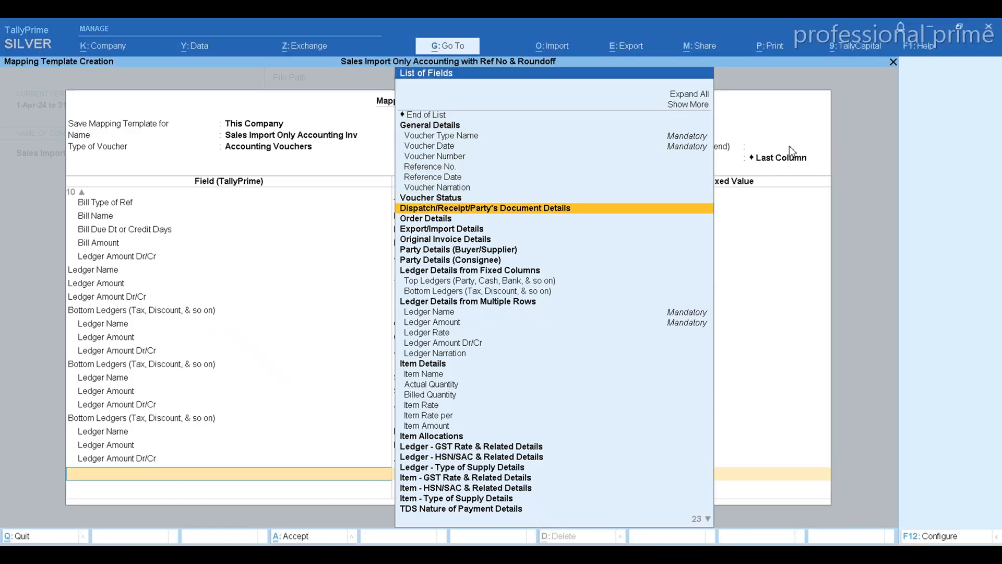
{"action": "key", "text": "Return"}
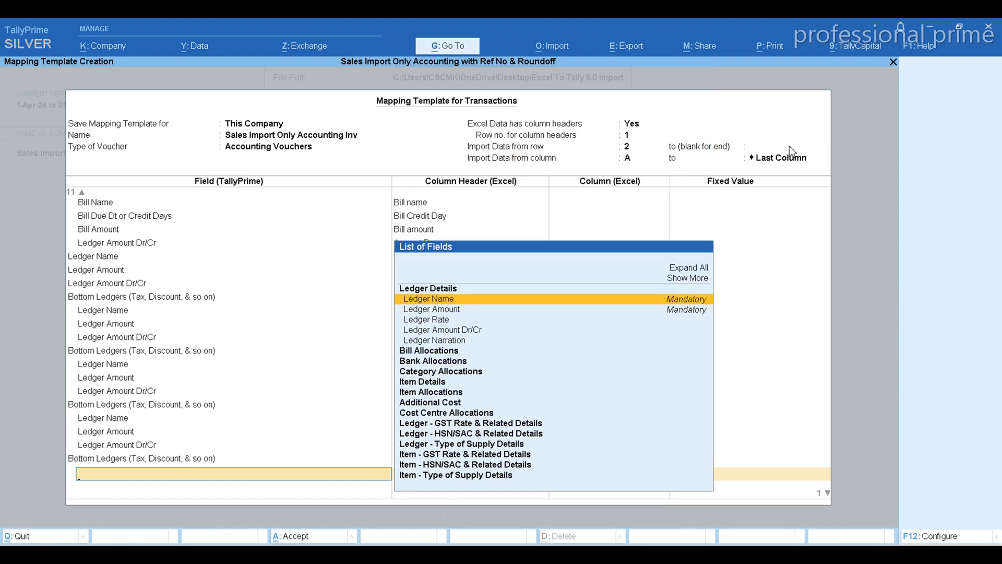
{"action": "key", "text": "Return"}
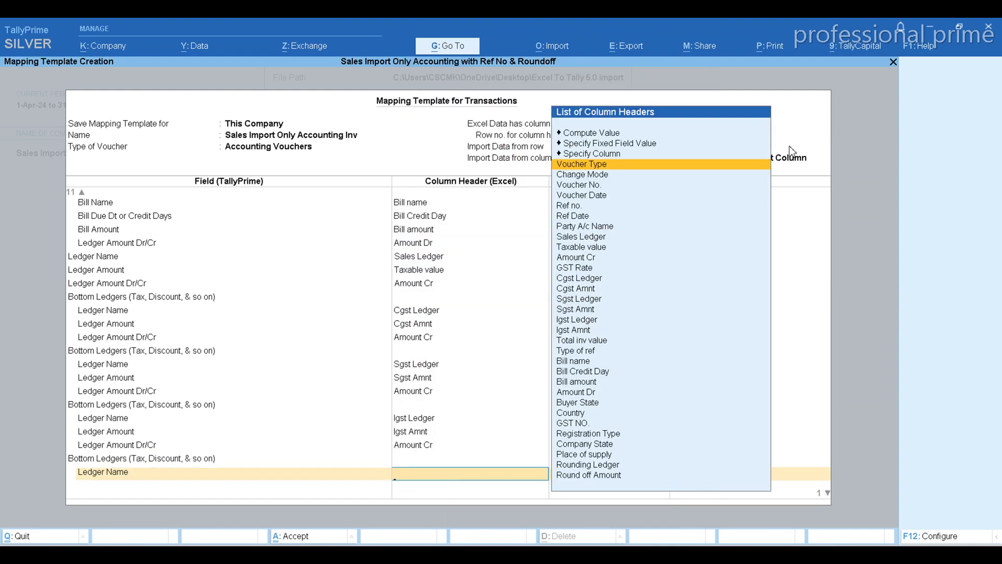
{"action": "type", "text": "Rou"}
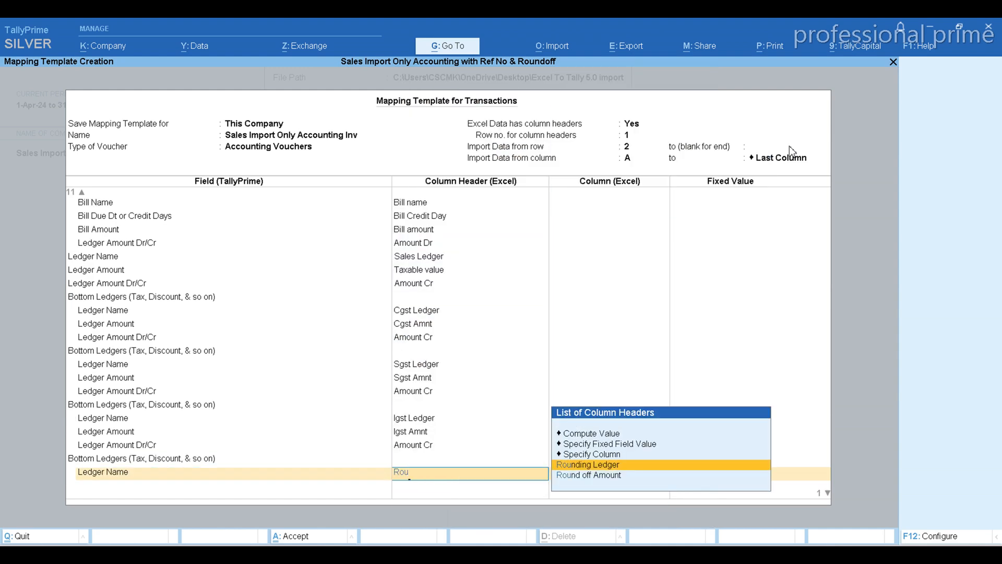
{"action": "key", "text": "Return"}
Add the Ledger Amount field for the rounding ledger, map it to Round off Amount, and end that Bottom Ledgers list.
{"action": "key", "text": "Down"}
{"action": "key", "text": "Down"}
{"action": "key", "text": "Down"}
{"action": "key", "text": "Return"}
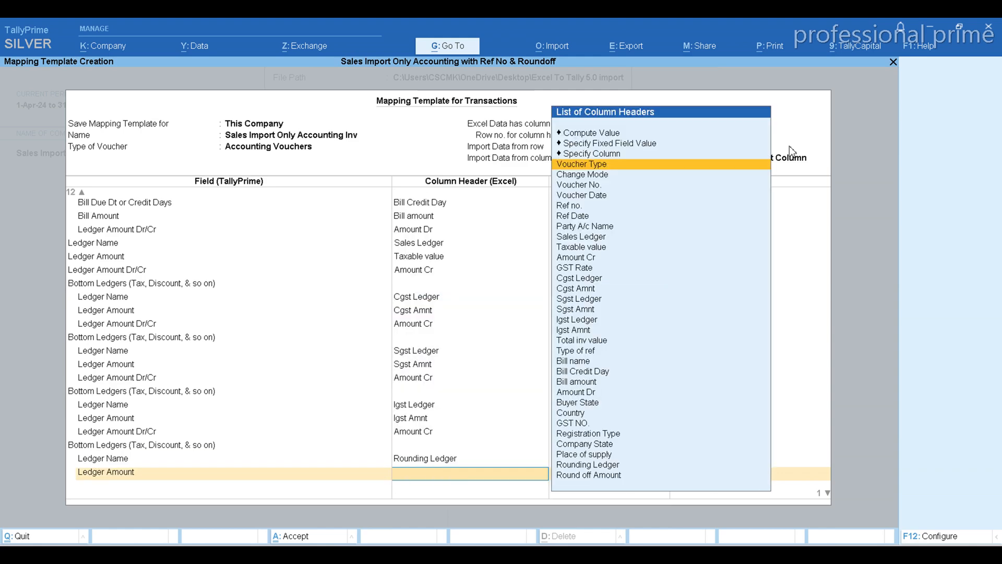
{"action": "type", "text": "Rou"}
{"action": "key", "text": "Down"}
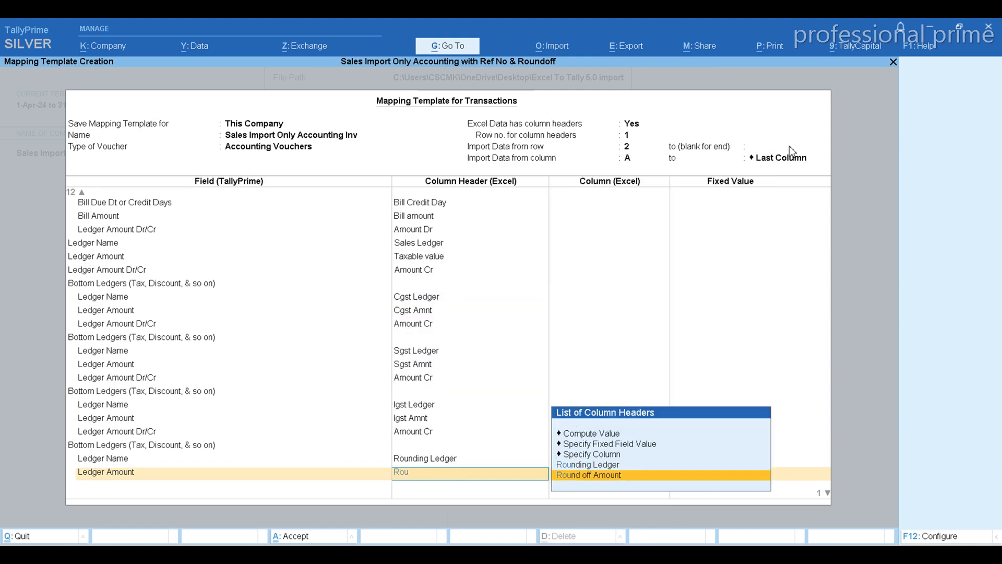
{"action": "key", "text": "Return"}
{"action": "key", "text": "Return"}
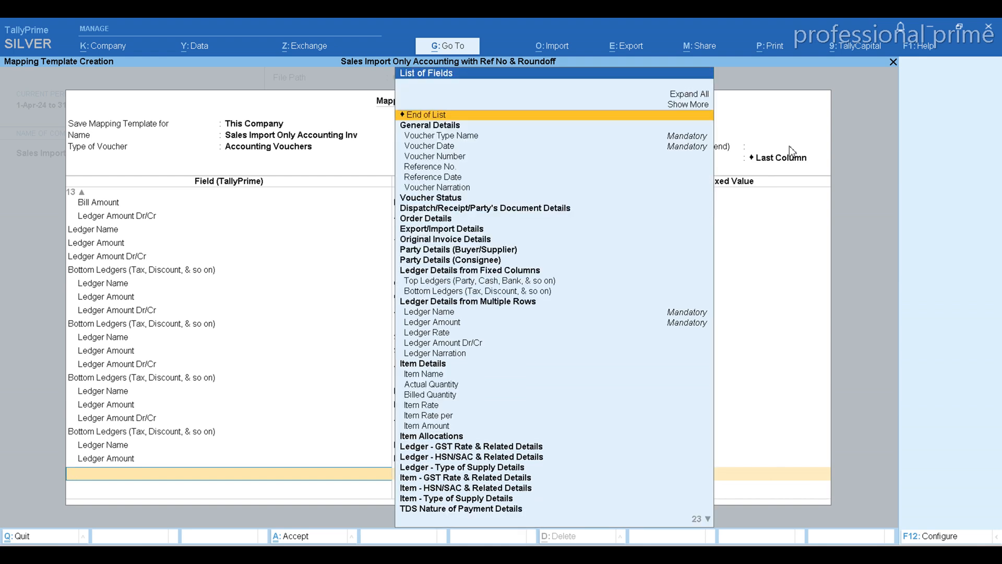
Check the Buyer State header in the Excel sheet and map the Buyer/Supplier - State field to it in TallyPrime.
{"action": "key", "text": "alt+Tab"}
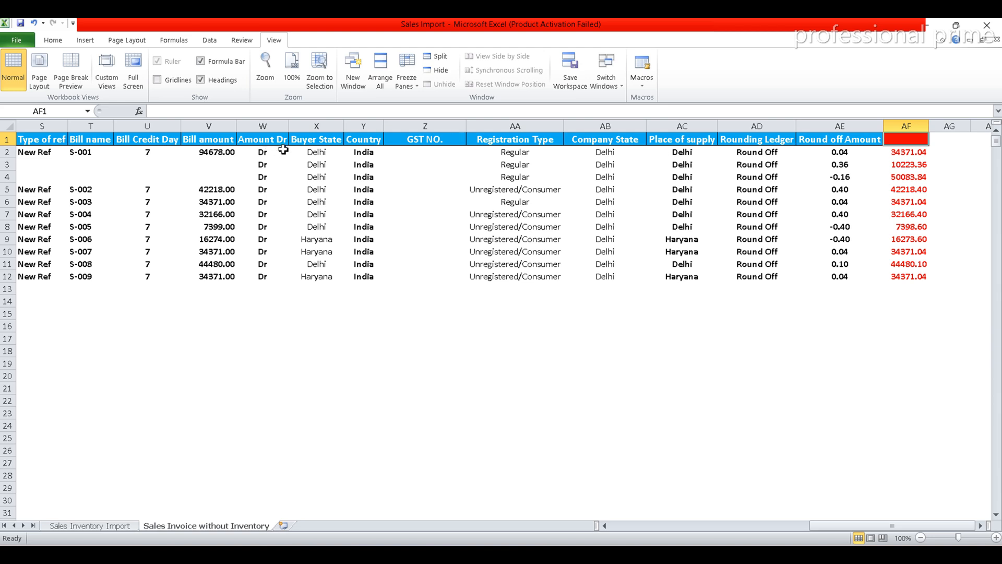
{"action": "left_click", "coordinate": [256, 140]}
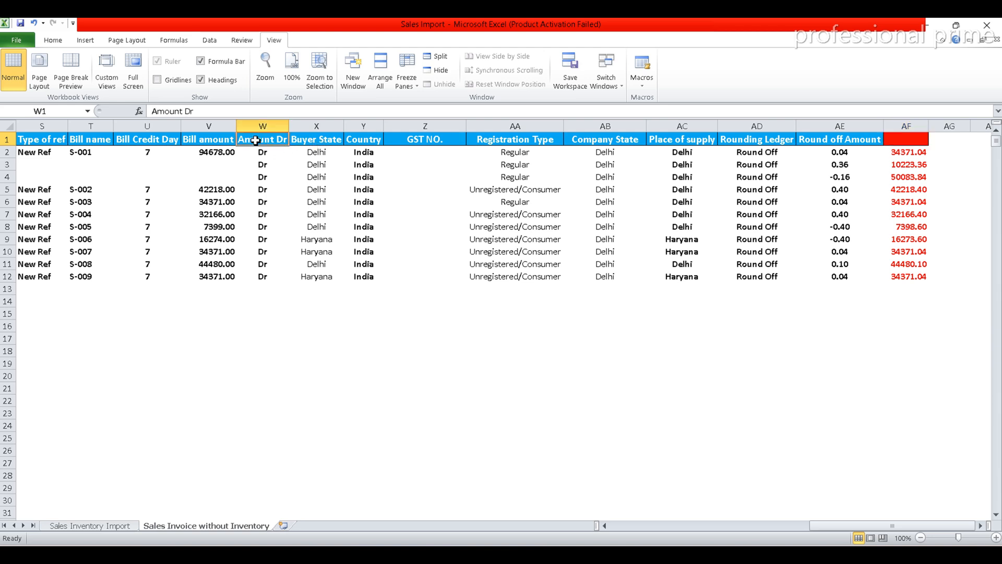
{"action": "left_click", "coordinate": [307, 140]}
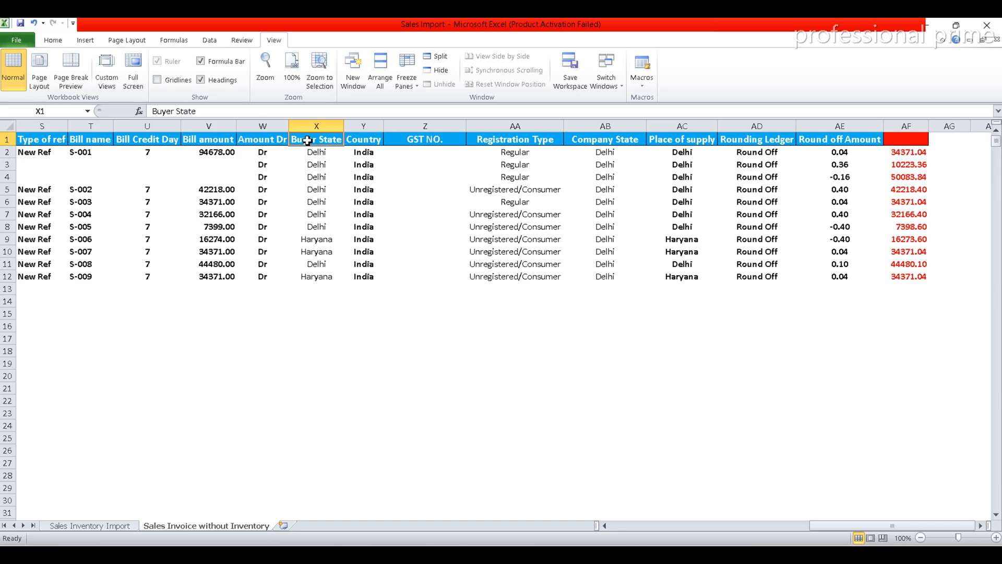
{"action": "key", "text": "alt+Tab"}
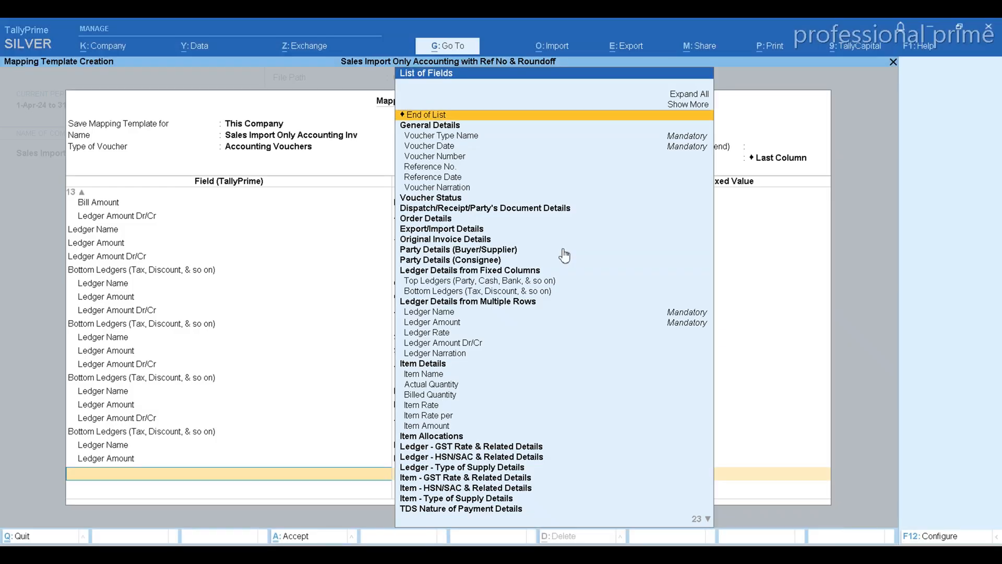
{"action": "type", "text": "State"}
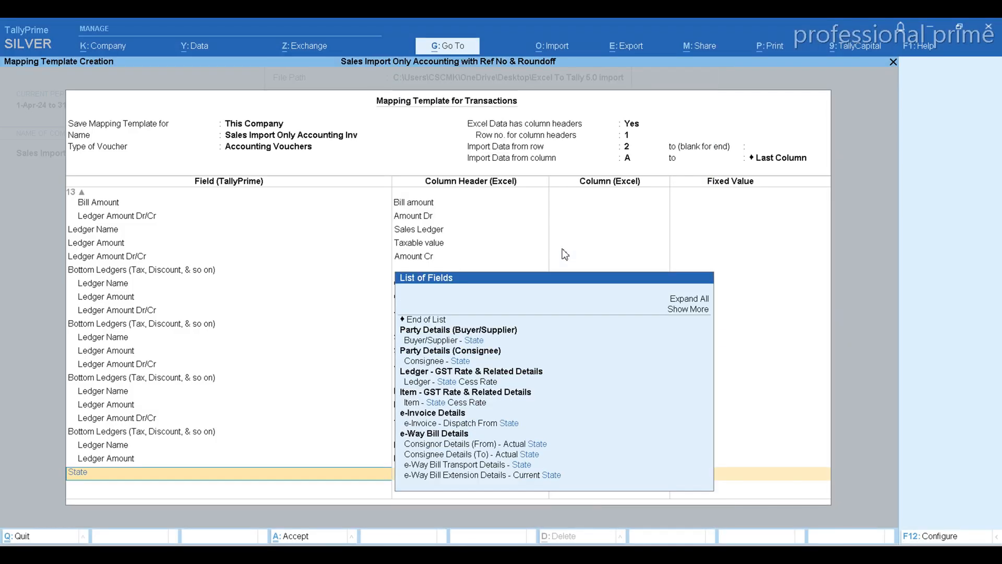
{"action": "left_click", "coordinate": [437, 344]}
{"action": "key", "text": "alt+Tab"}
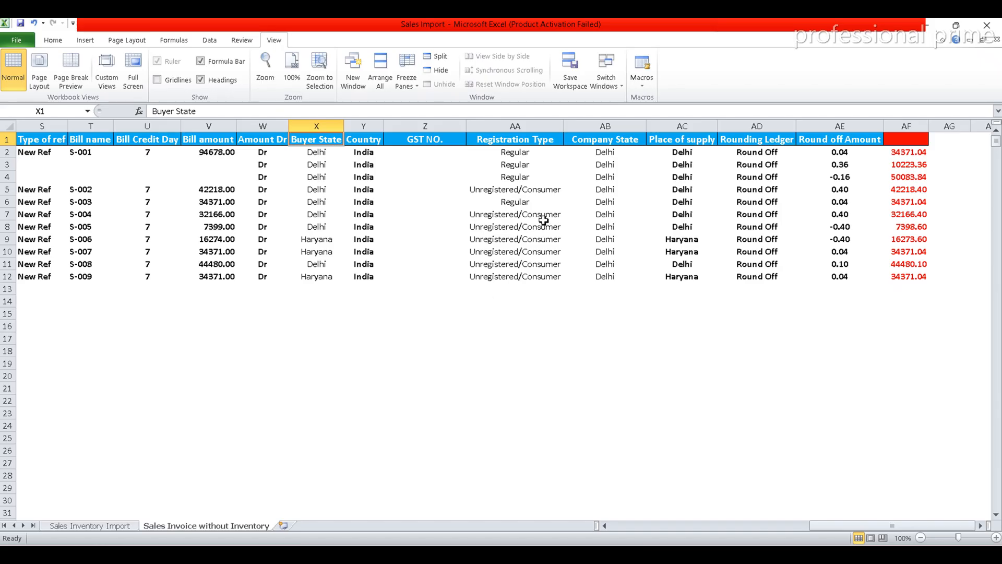
{"action": "key", "text": "alt+Tab"}
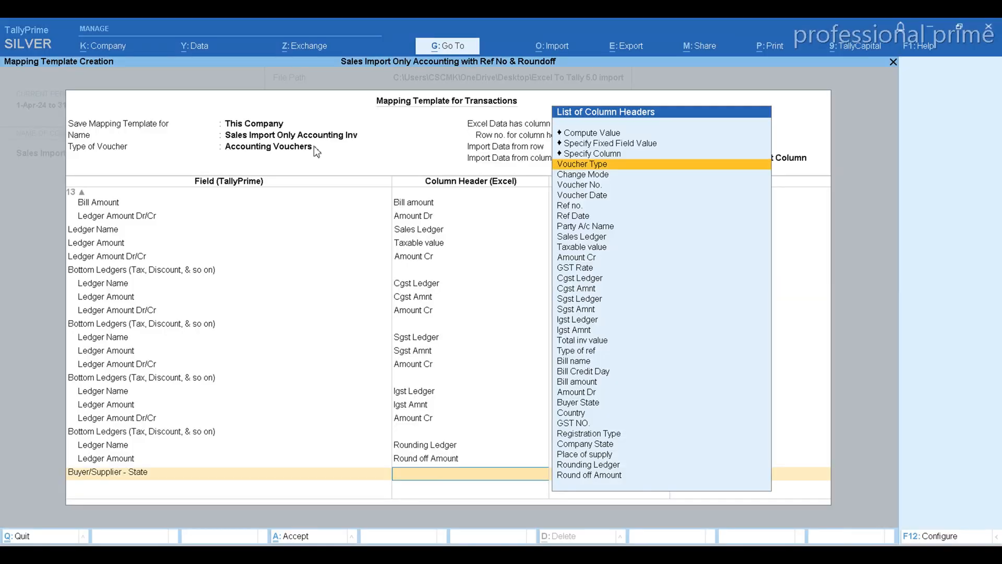
{"action": "type", "text": "Bu"}
{"action": "key", "text": "Return"}
Check the Country header in the Excel sheet and map the Buyer/Supplier - Country field to it in TallyPrime.
{"action": "key", "text": "alt+Tab"}
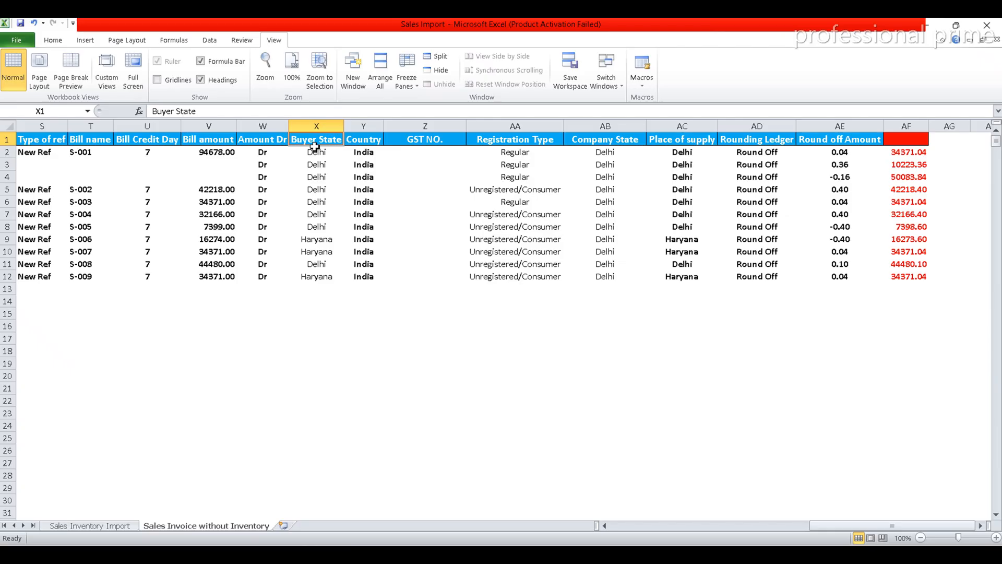
{"action": "key", "text": "alt+Tab"}
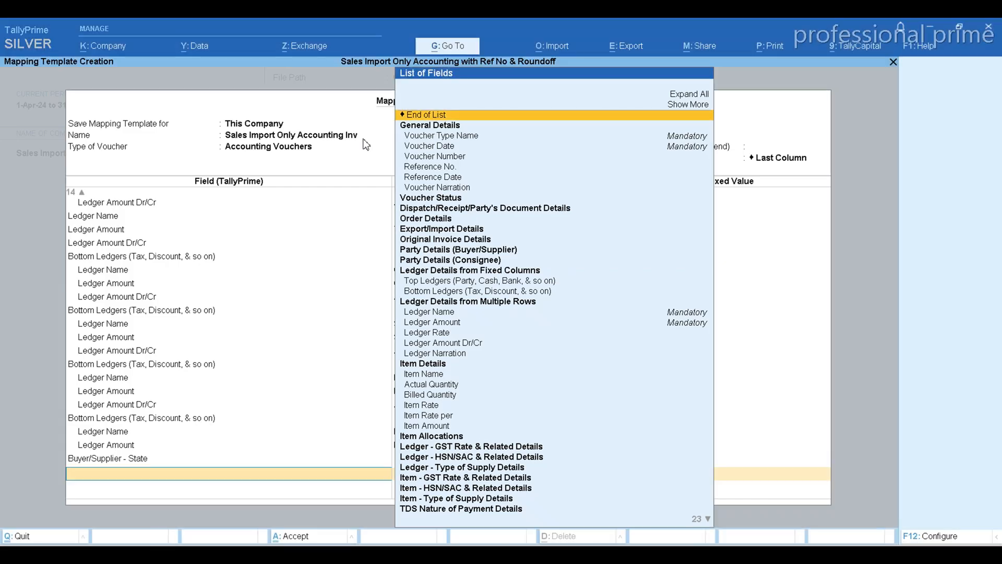
{"action": "type", "text": "Cou"}
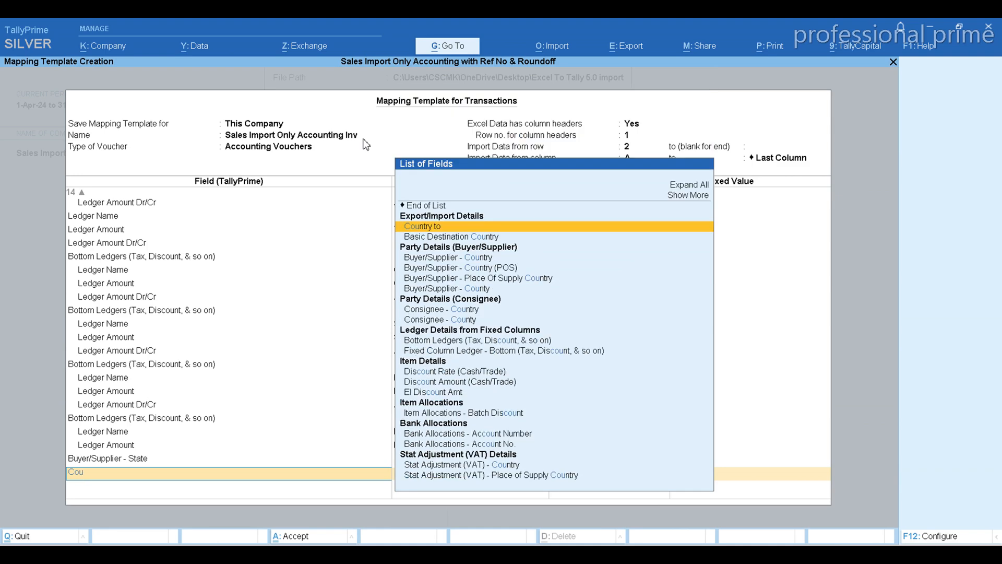
{"action": "key", "text": "Down"}
{"action": "key", "text": "Down"}
{"action": "key", "text": "Down"}
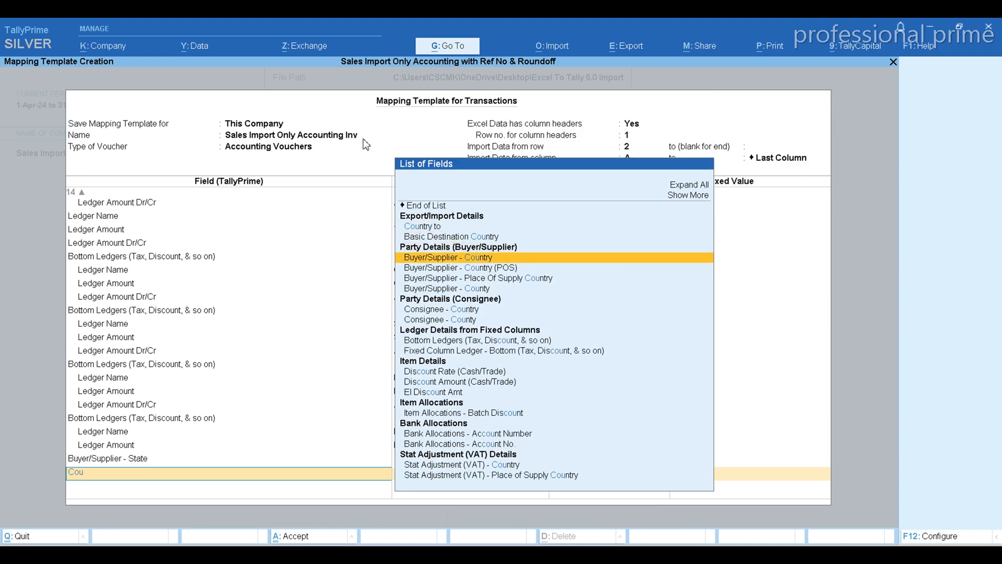
{"action": "key", "text": "Return"}
{"action": "type", "text": "Cou"}
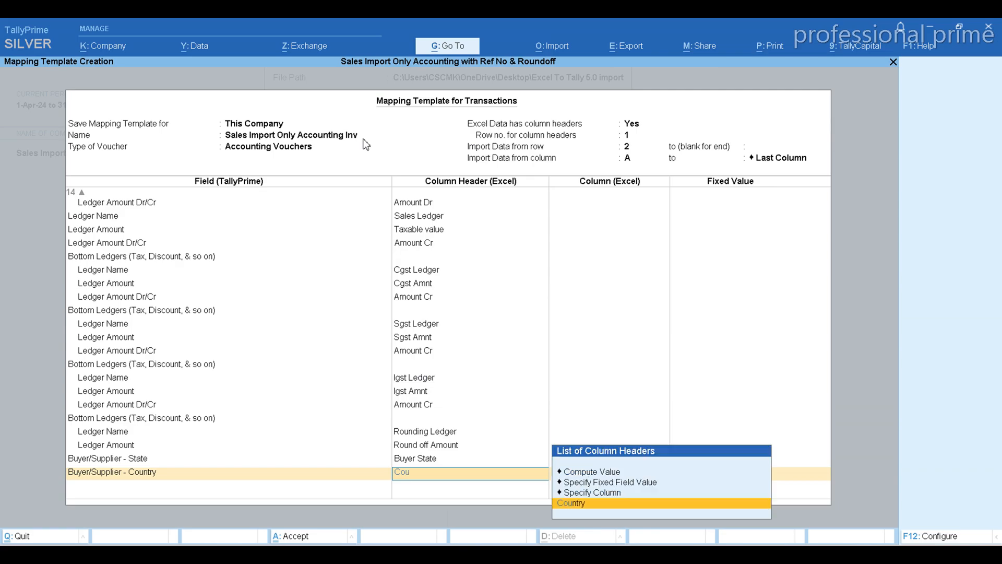
{"action": "key", "text": "Return"}
Check the GST NO. header in the Excel sheet and map the Buyer/Supplier - GSTIN/UIN field to it in TallyPrime.
{"action": "key", "text": "alt+Tab"}
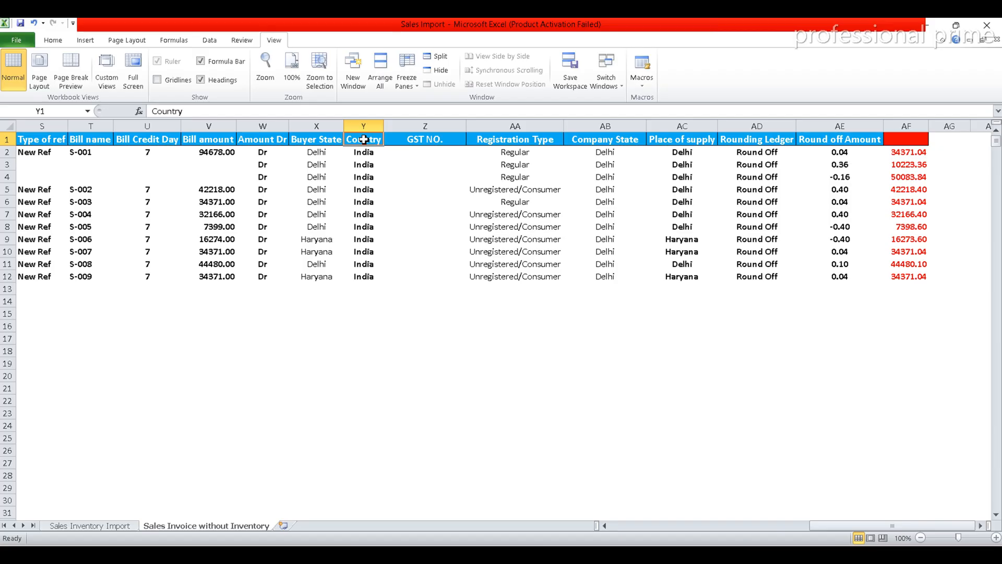
{"action": "left_click", "coordinate": [423, 140]}
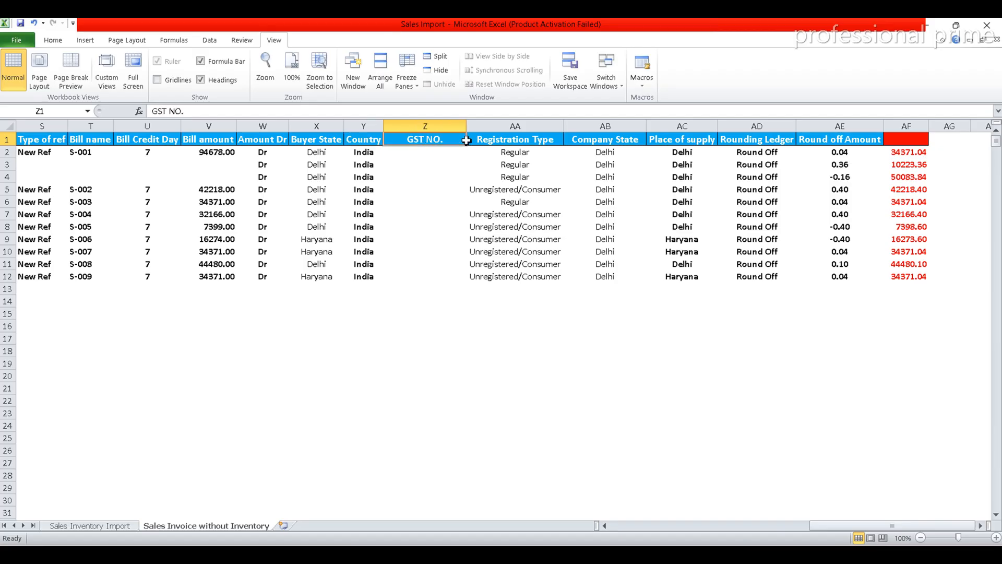
{"action": "key", "text": "alt+Tab"}
{"action": "type", "text": "Gstin"}
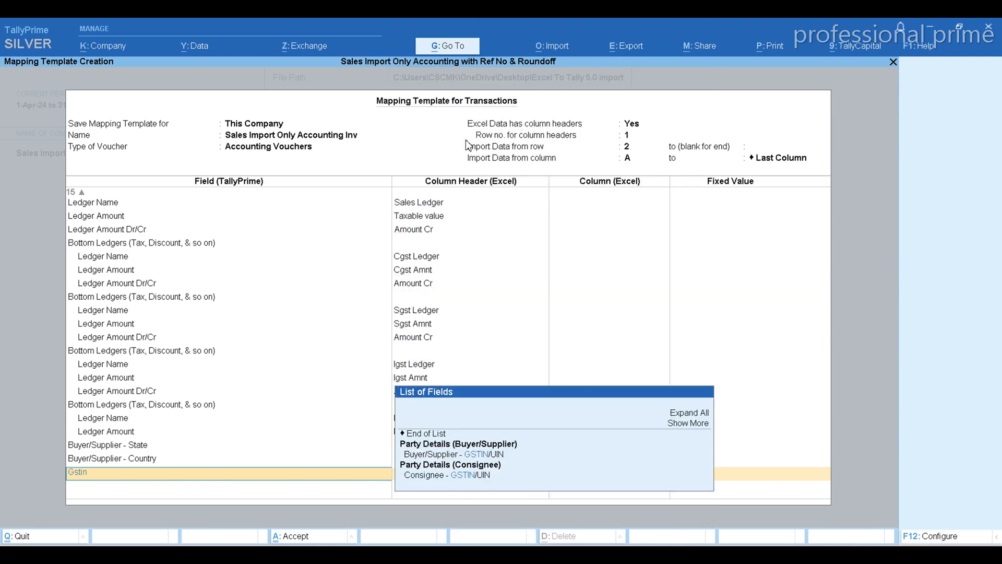
{"action": "key", "text": "Down"}
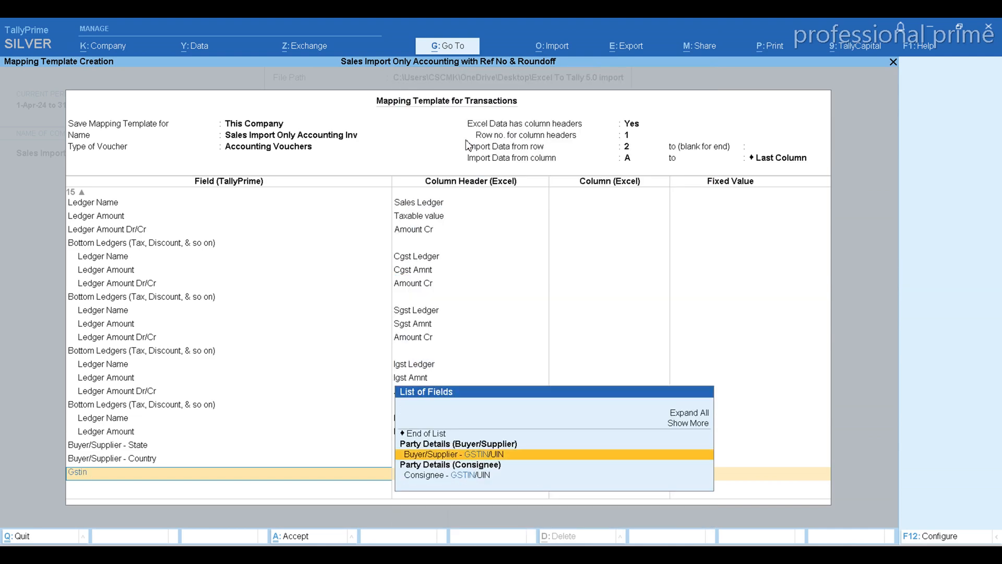
{"action": "key", "text": "Return"}
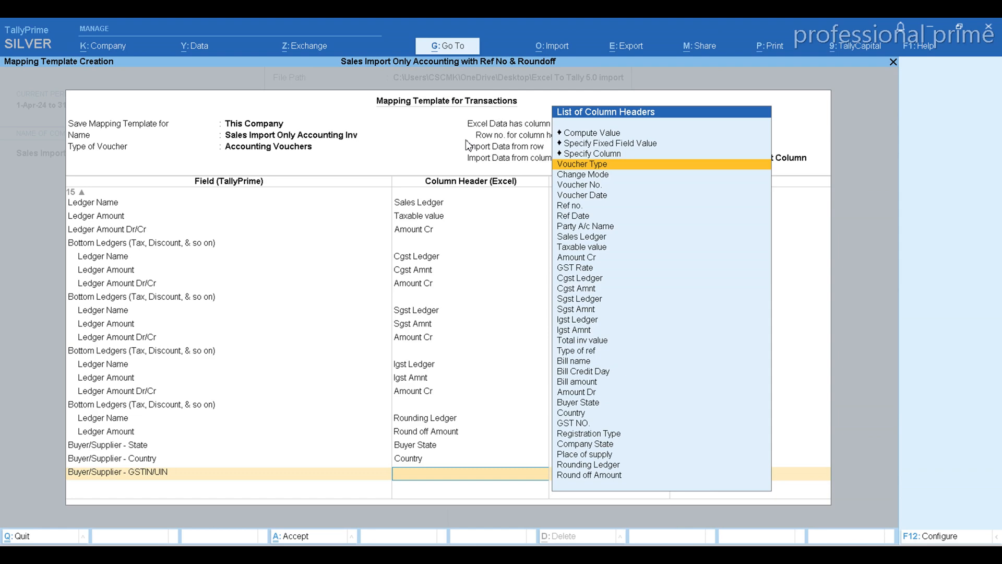
{"action": "type", "text": "Gst"}
{"action": "key", "text": "Up"}
{"action": "key", "text": "Return"}
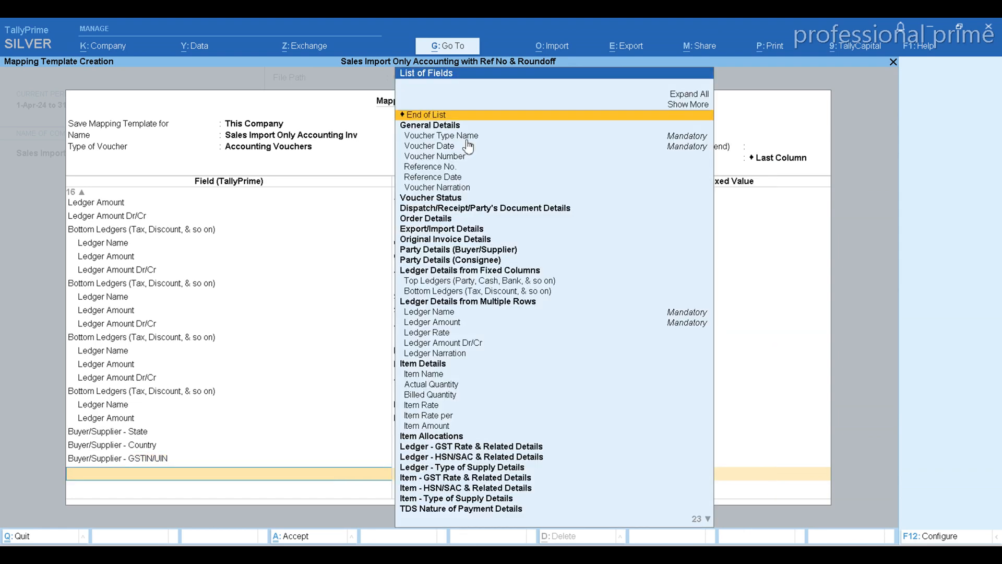
Check the Registration Type header in the Excel sheet and add the Buyer/Supplier - GST Registration Type field in TallyPrime.
{"action": "key", "text": "alt+Tab"}
{"action": "left_click", "coordinate": [511, 142]}
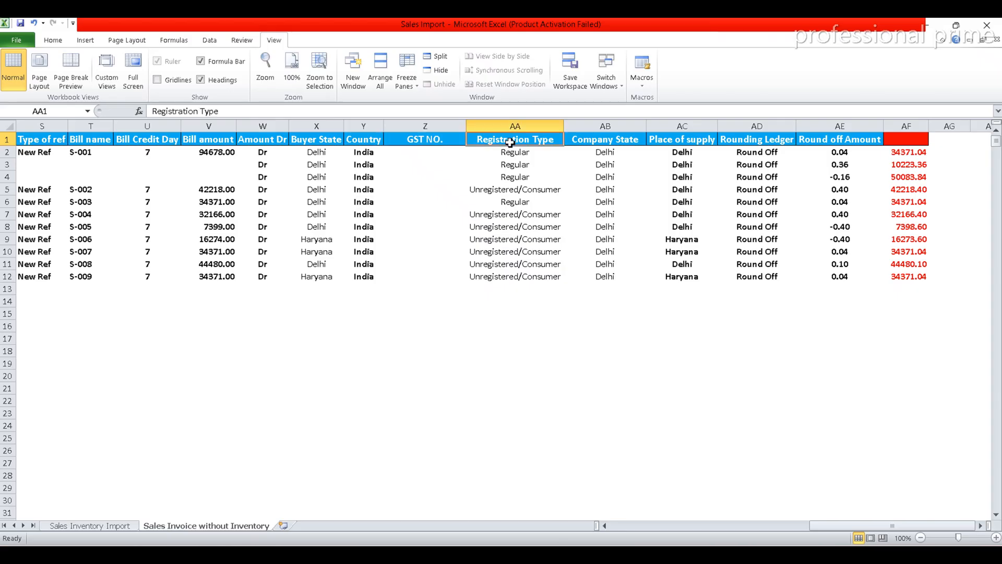
{"action": "key", "text": "alt+Tab"}
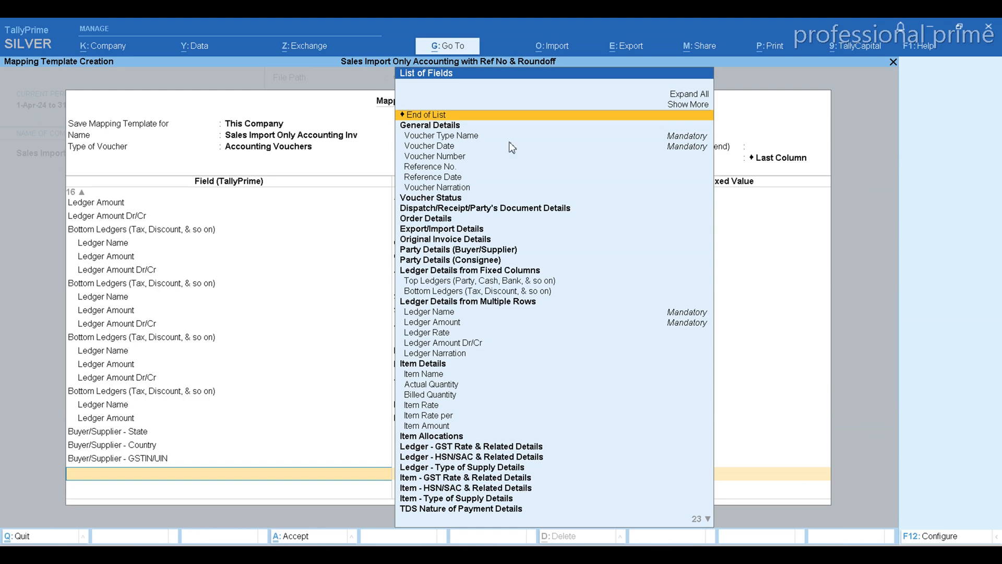
{"action": "type", "text": "Gst Reg"}
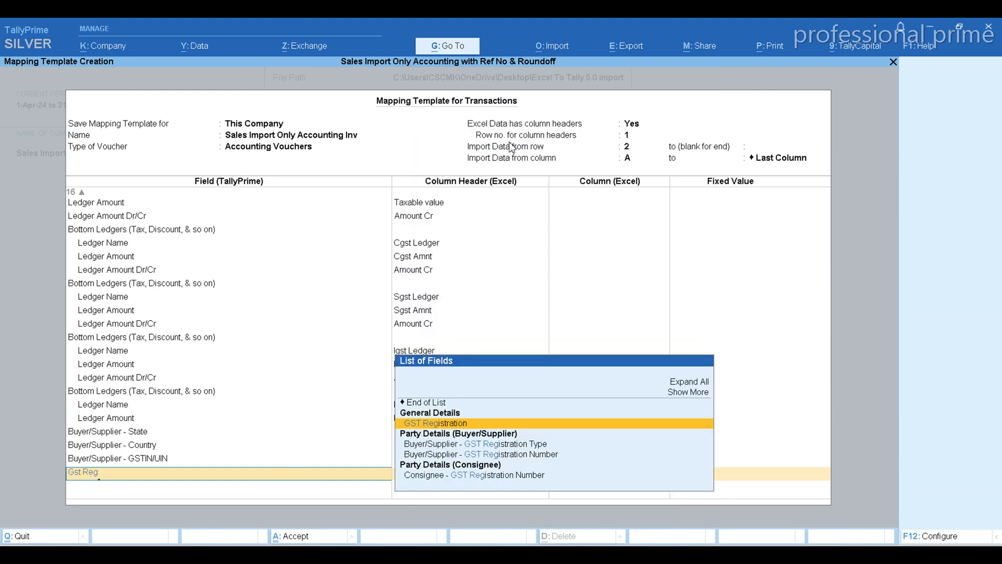
{"action": "key", "text": "Down"}
{"action": "key", "text": "Down"}
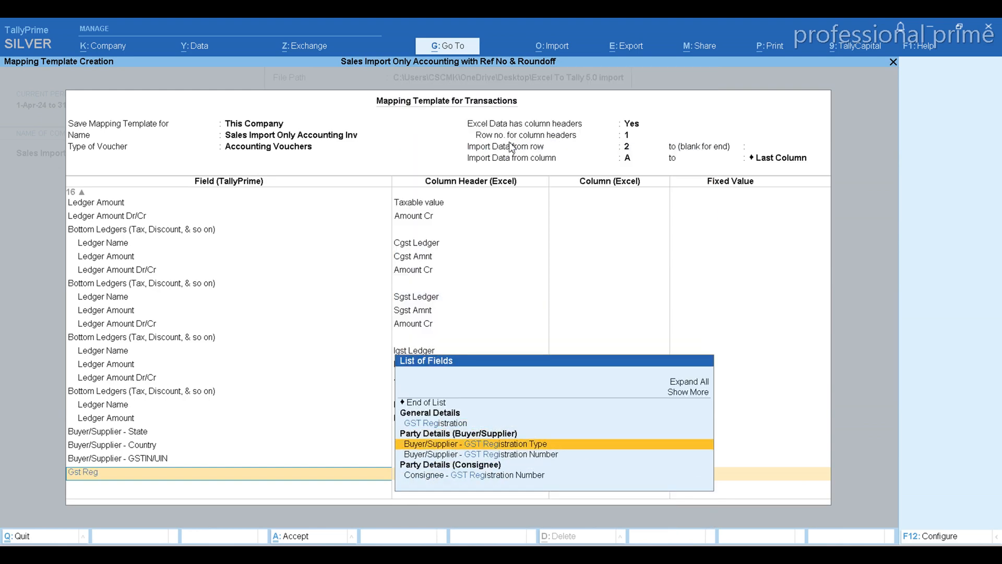
{"action": "key", "text": "Return"}
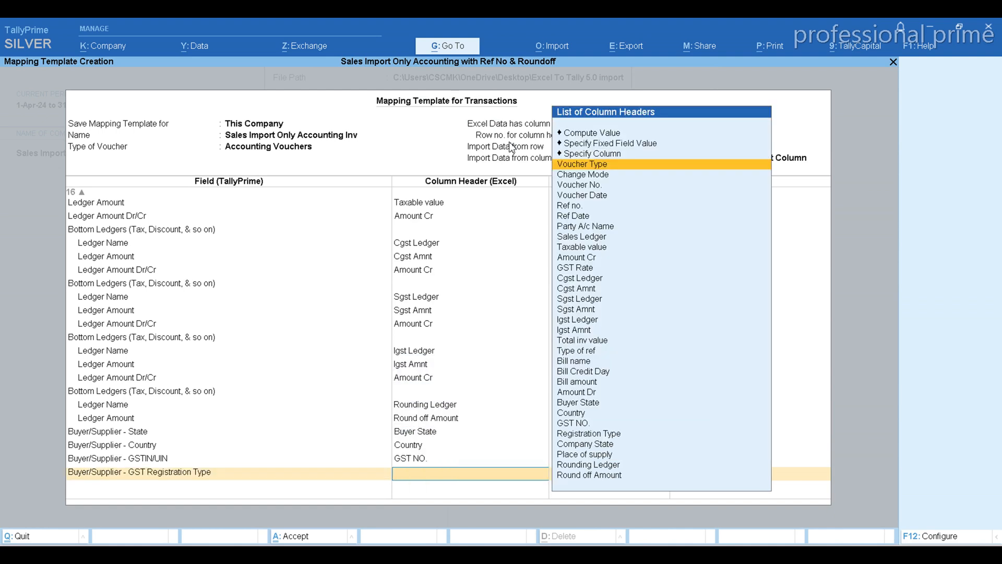
Map the Buyer/Supplier - GST Registration Type field to the Registration Type column header.
{"action": "type", "text": "Gstr"}
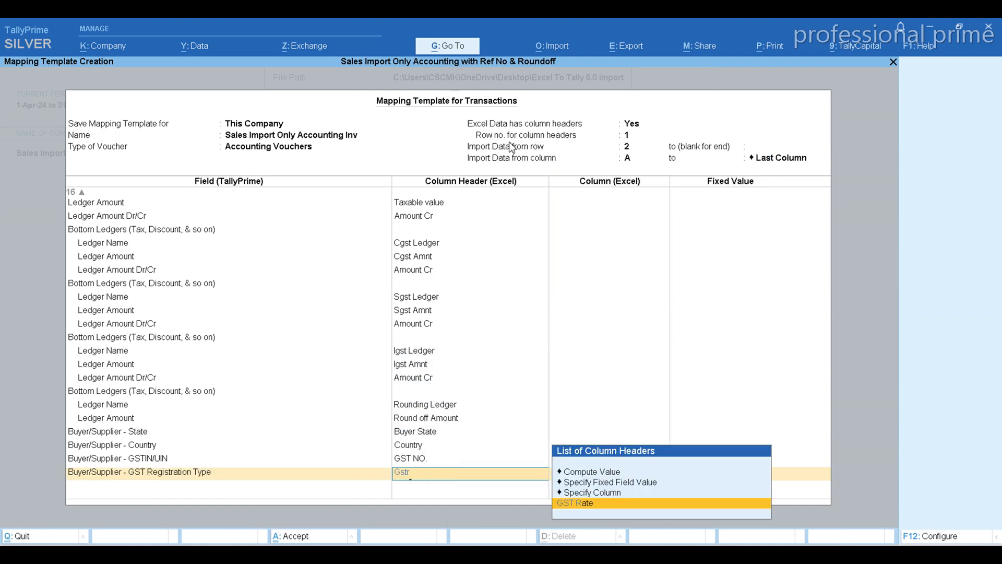
{"action": "key", "text": "BackSpace"}
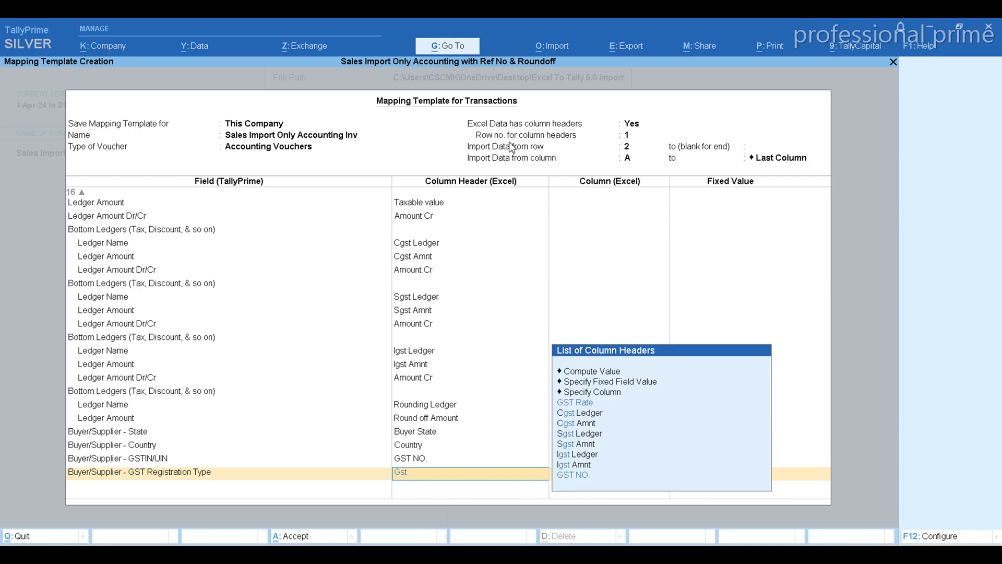
{"action": "key", "text": "alt+Tab"}
{"action": "key", "text": "alt+Tab"}
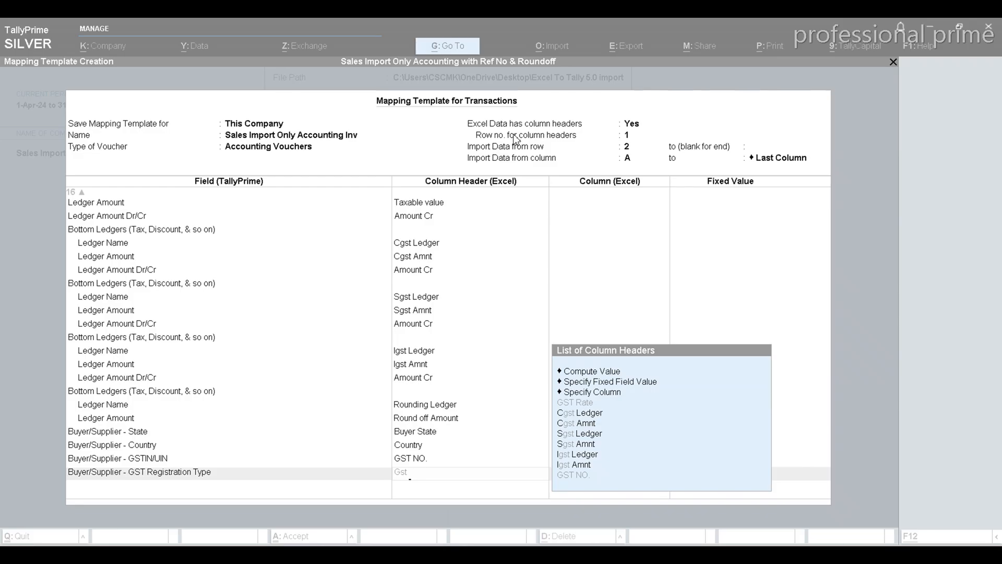
{"action": "key", "text": "BackSpace"}
{"action": "key", "text": "BackSpace"}
{"action": "key", "text": "BackSpace"}
{"action": "type", "text": "Reg"}
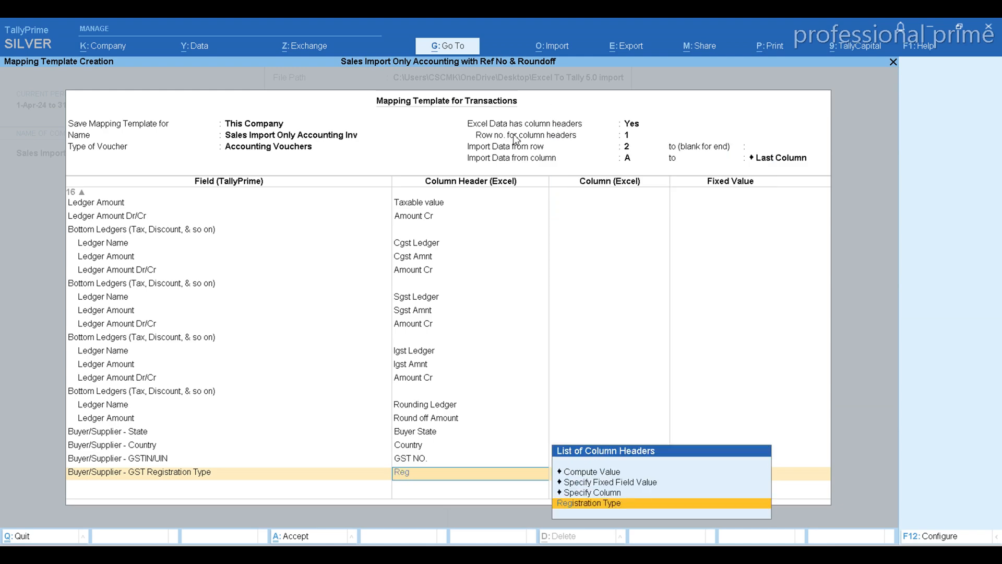
{"action": "key", "text": "Return"}
Review the Excel columns up to Place of supply and map the Buyer/Supplier - Place of Supply field to that header in TallyPrime.
{"action": "key", "text": "alt+Tab"}
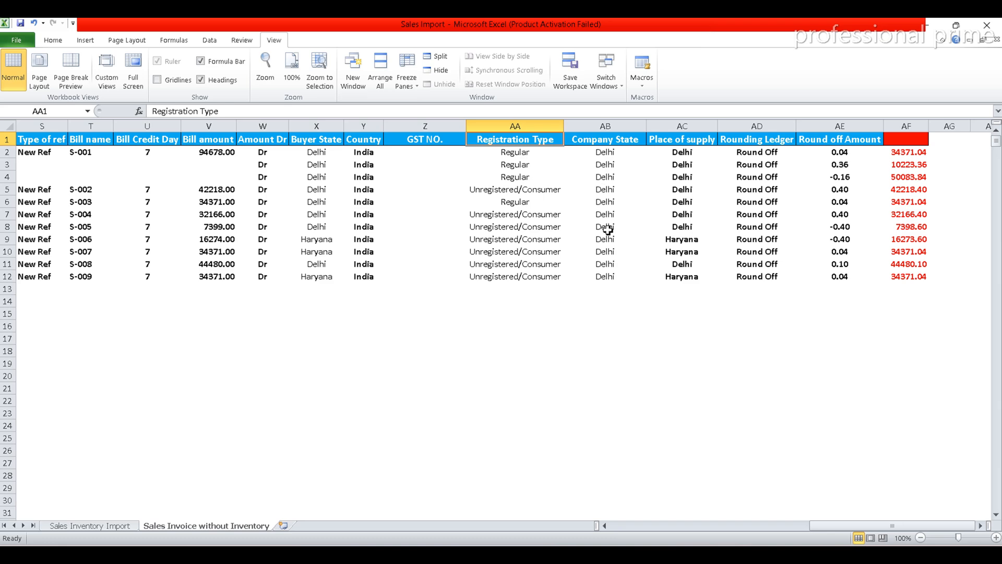
{"action": "left_click", "coordinate": [622, 527]}
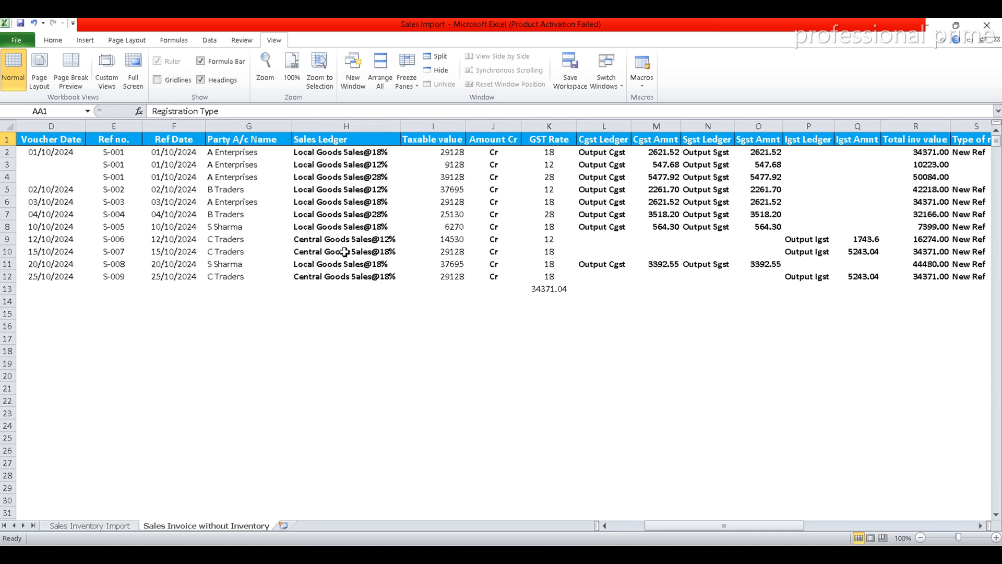
{"action": "left_click", "coordinate": [817, 526]}
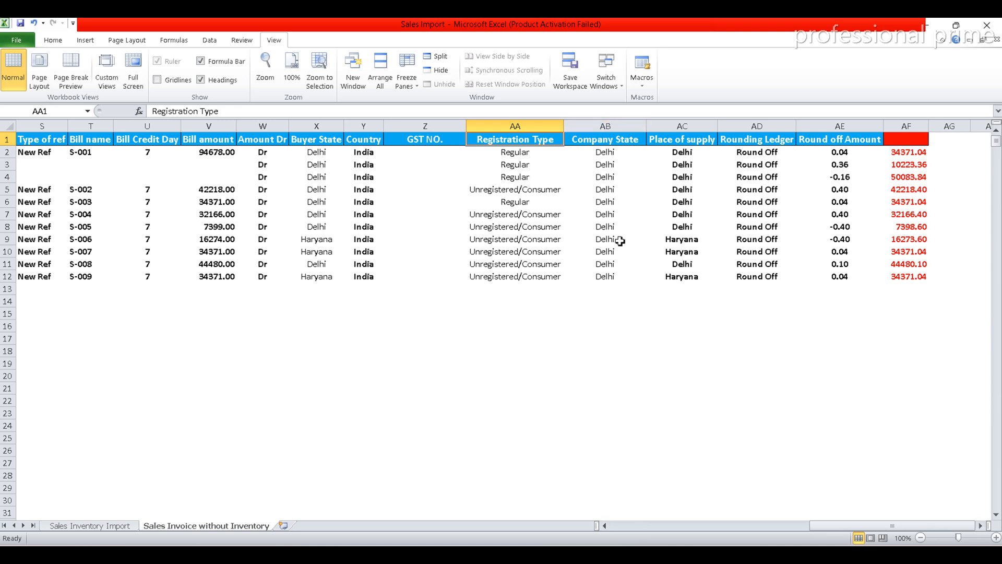
{"action": "left_click", "coordinate": [699, 140]}
{"action": "key", "text": "alt+Tab"}
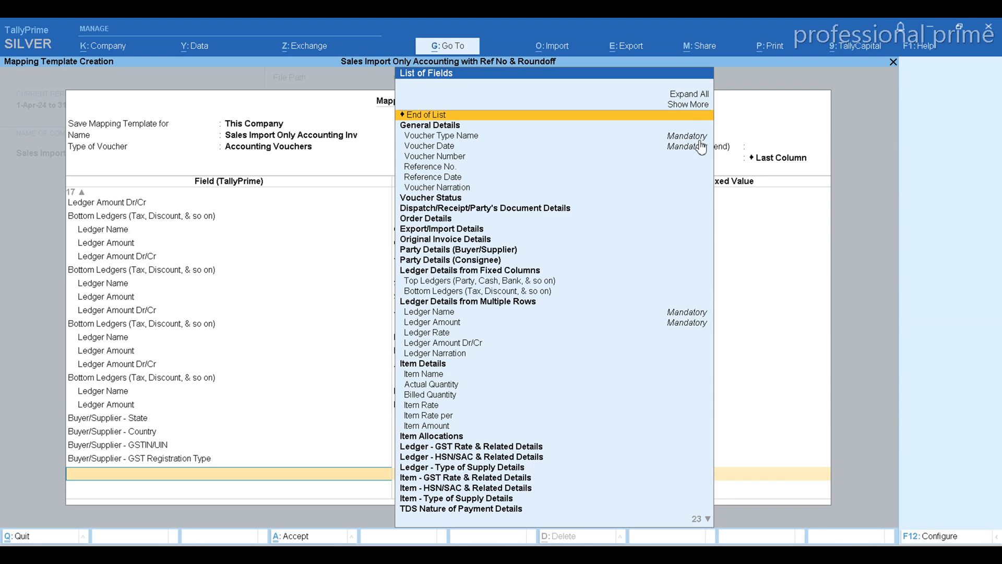
{"action": "type", "text": "Place"}
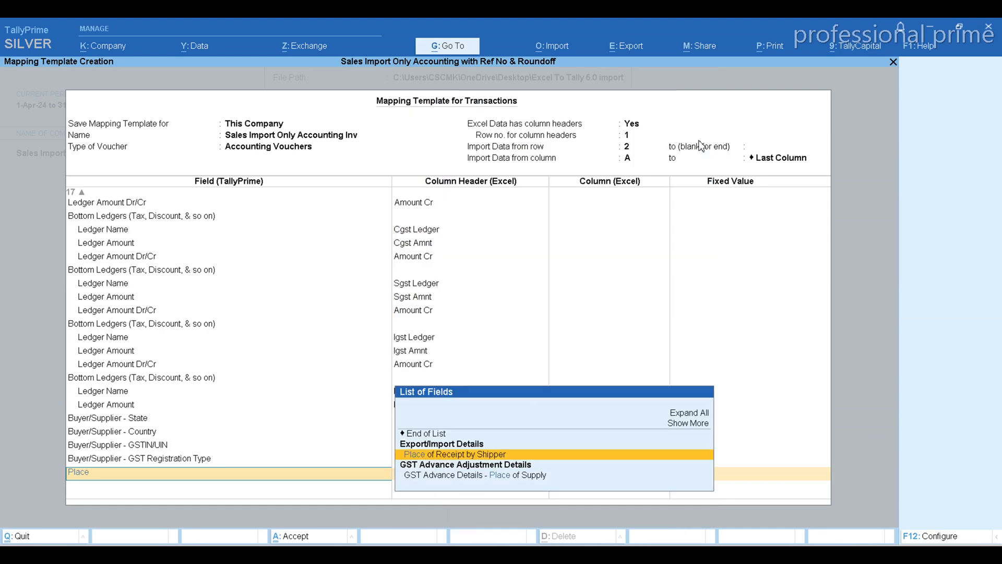
{"action": "type", "text": " of S"}
{"action": "key", "text": "Down"}
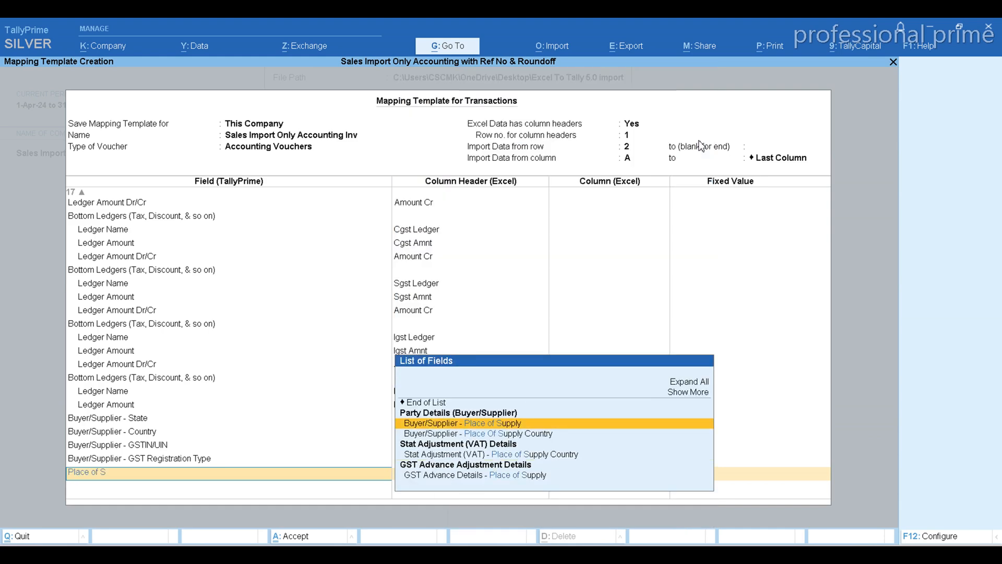
{"action": "key", "text": "Down"}
{"action": "key", "text": "Up"}
{"action": "key", "text": "Return"}
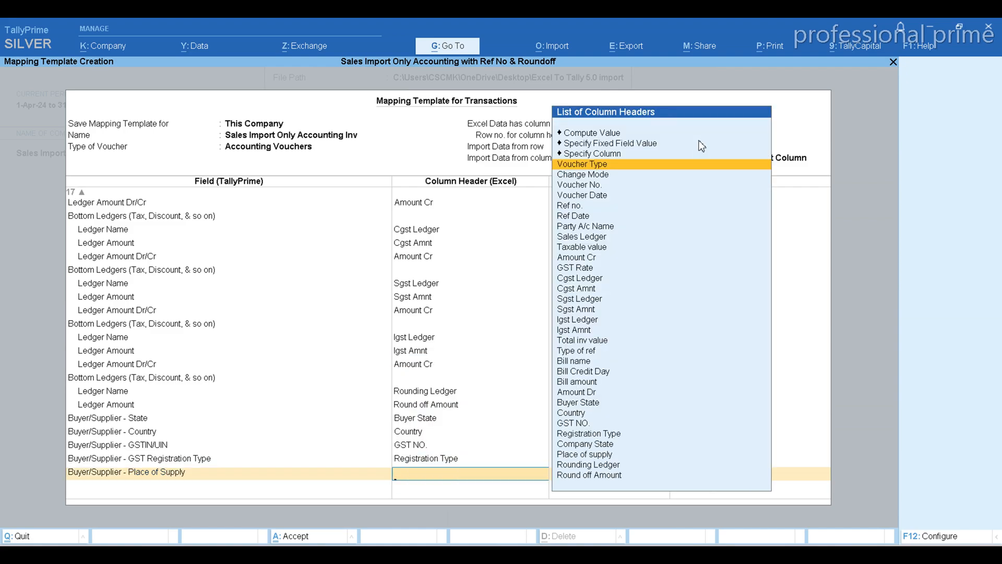
{"action": "type", "text": "Pl"}
{"action": "key", "text": "Return"}
Check the Excel sheet for remaining headers, end the field list in TallyPrime and save the mapping template.
{"action": "key", "text": "alt+Tab"}
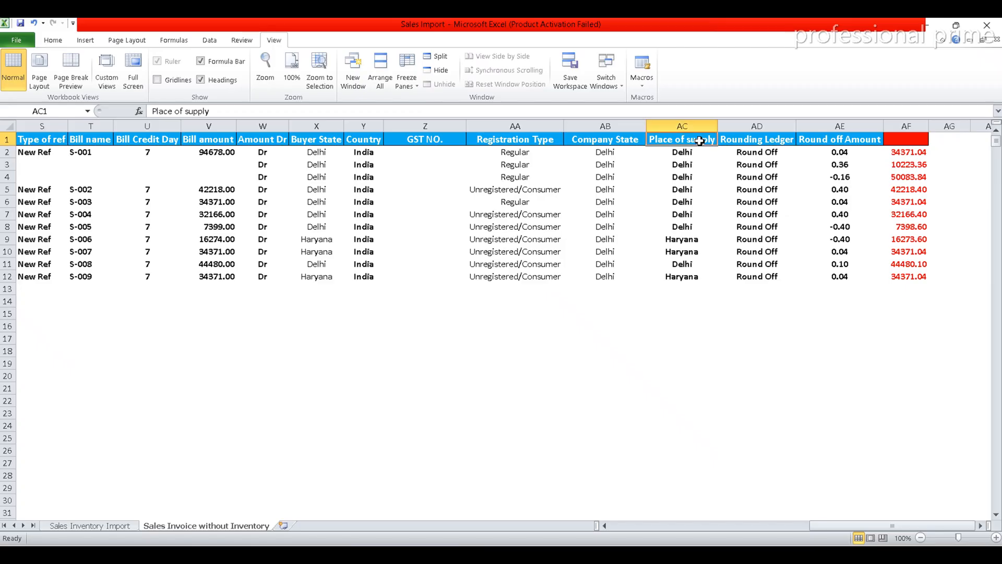
{"action": "key", "text": "alt+Tab"}
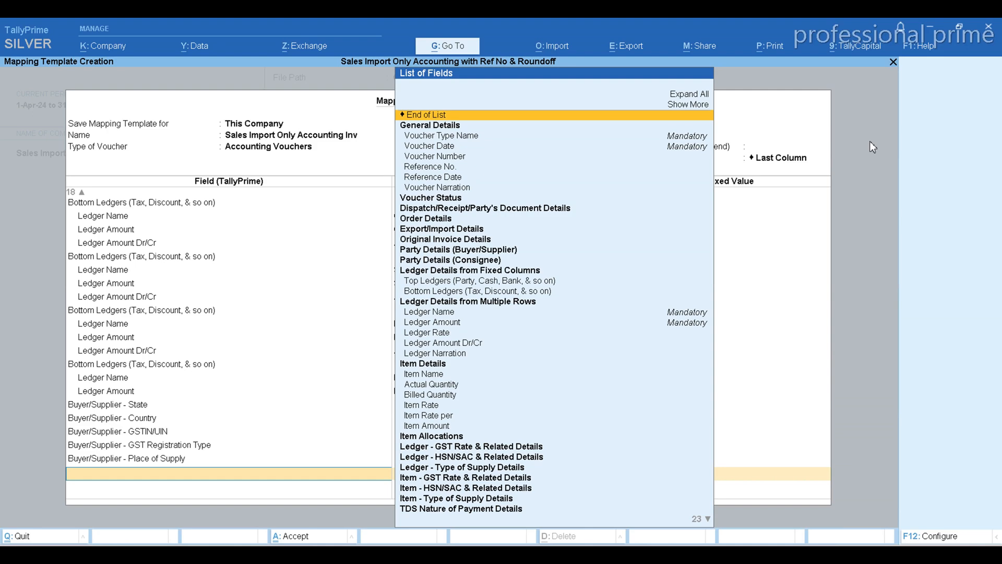
{"action": "key", "text": "Return"}
{"action": "key", "text": "Return"}
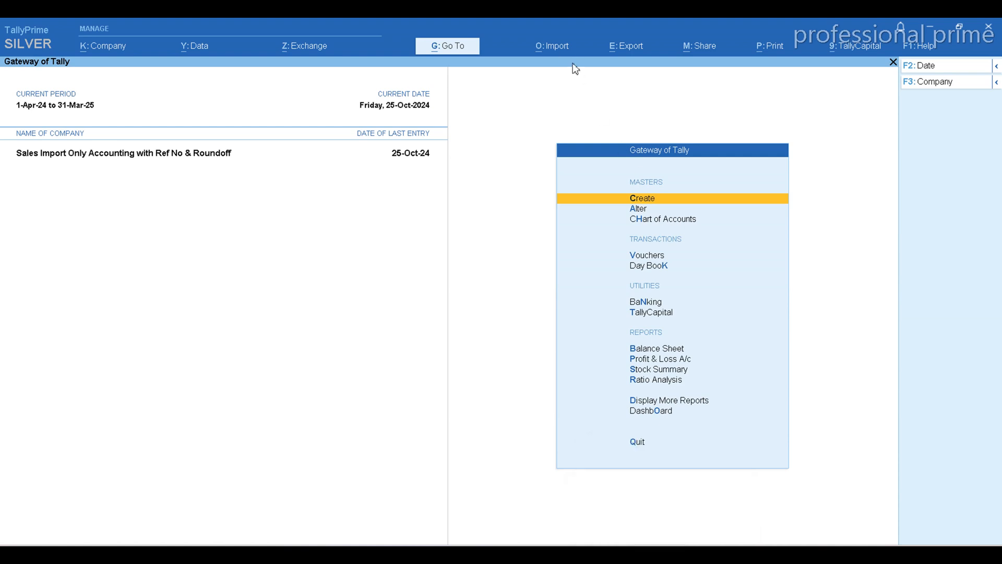
Open the Profit & Loss A/c report to examine the sales figures, and return to the Gateway of Tally.
{"action": "left_click", "coordinate": [562, 45]}
{"action": "key", "text": "Escape"}
{"action": "key", "text": "p"}
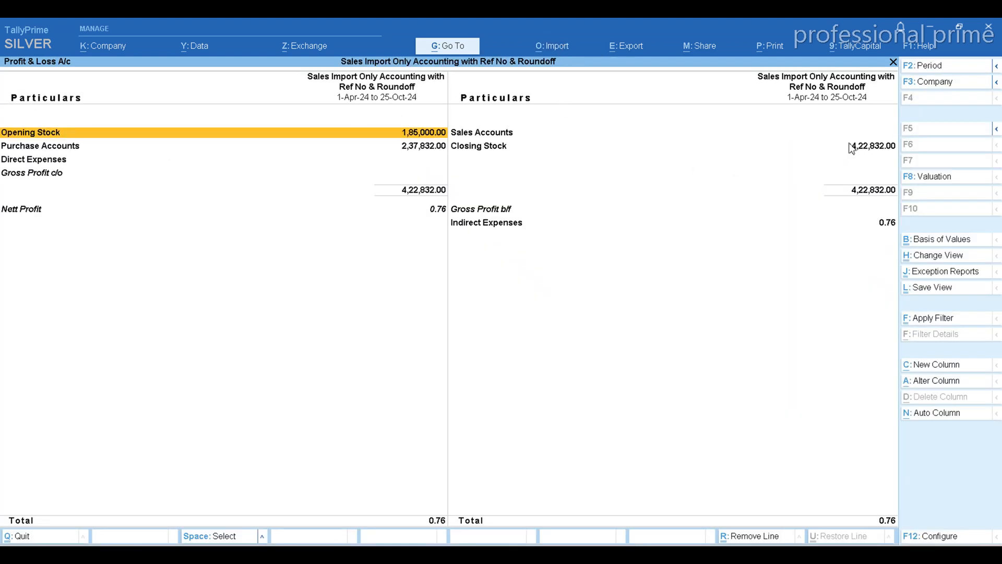
{"action": "key", "text": "Escape"}
Switch to the Excel sales sheet and change the Round off Amount formula in AE2 to =IF(AD2="","",R2-AF2).
{"action": "key", "text": "alt+Tab"}
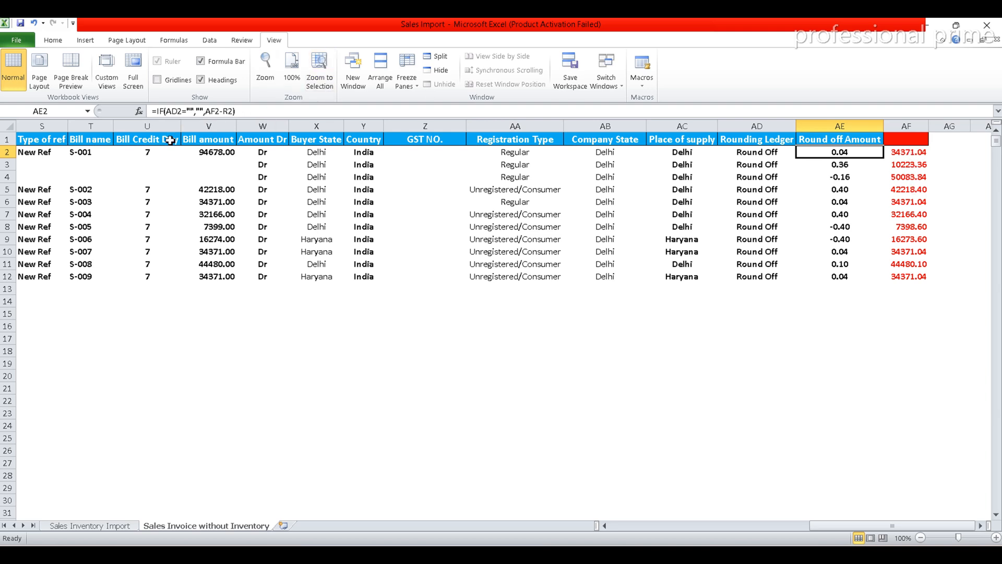
{"action": "left_click", "coordinate": [606, 525]}
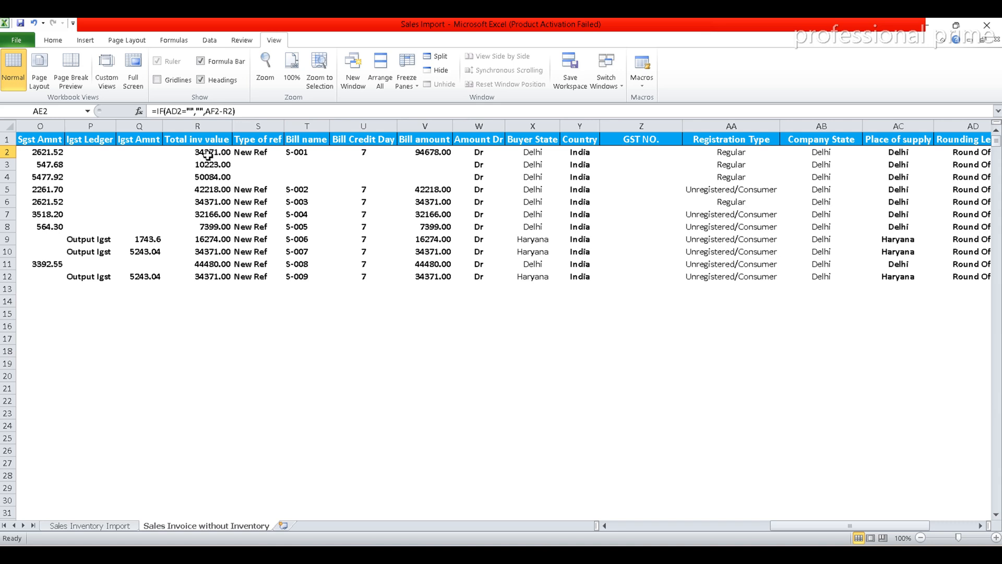
{"action": "left_click", "coordinate": [221, 111]}
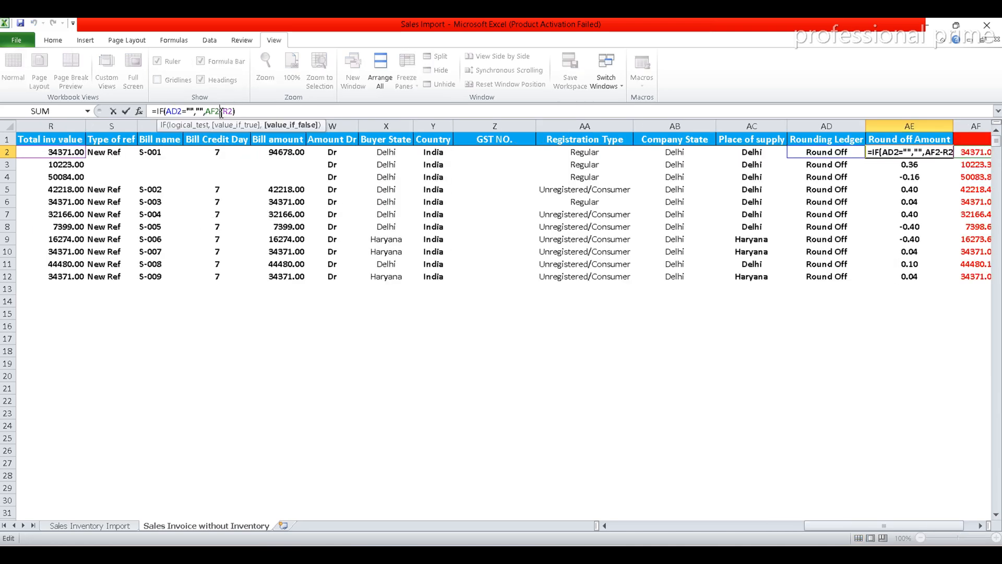
{"action": "key", "text": "BackSpace"}
{"action": "key", "text": "BackSpace"}
{"action": "key", "text": "BackSpace"}
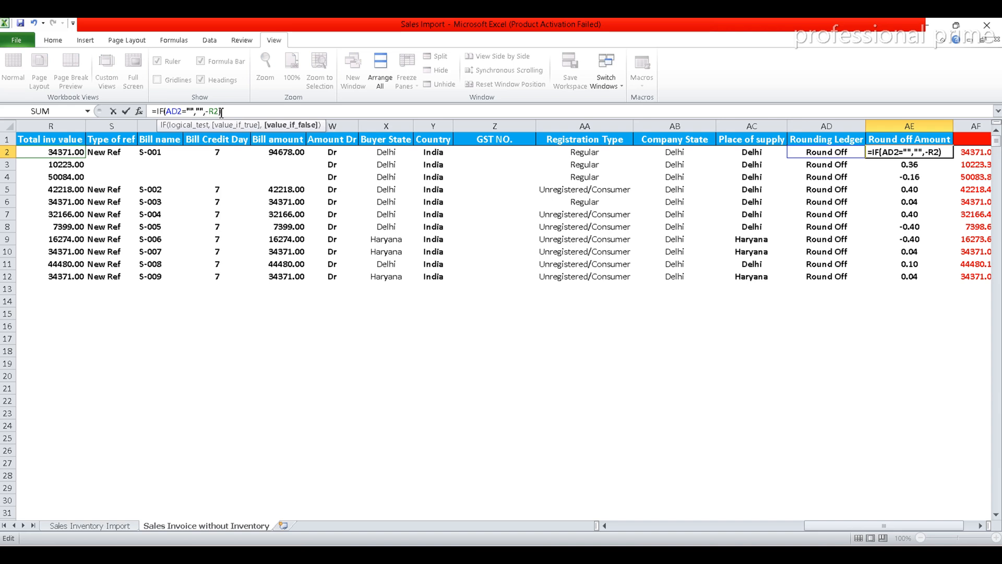
{"action": "type", "text": "R"}
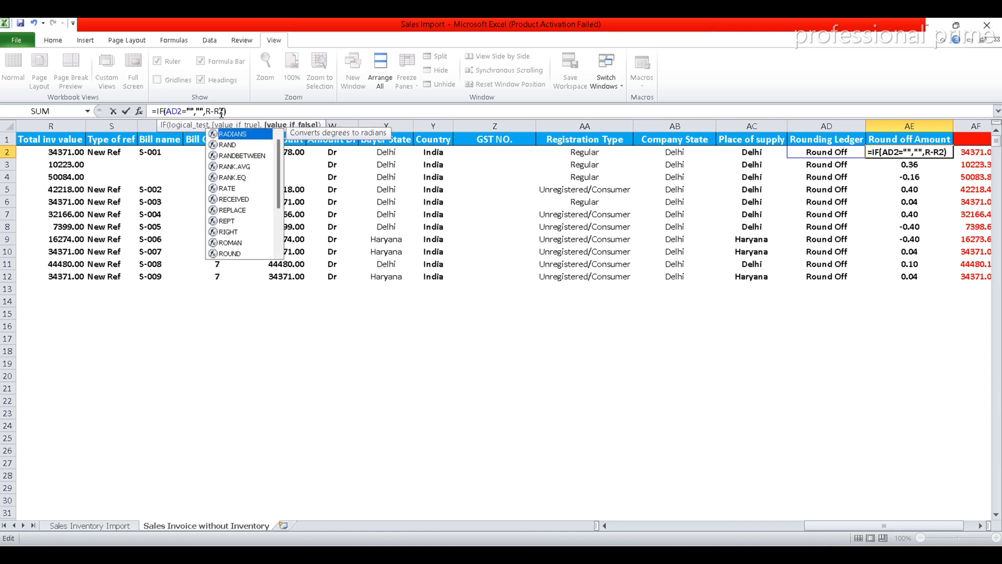
{"action": "type", "text": "2"}
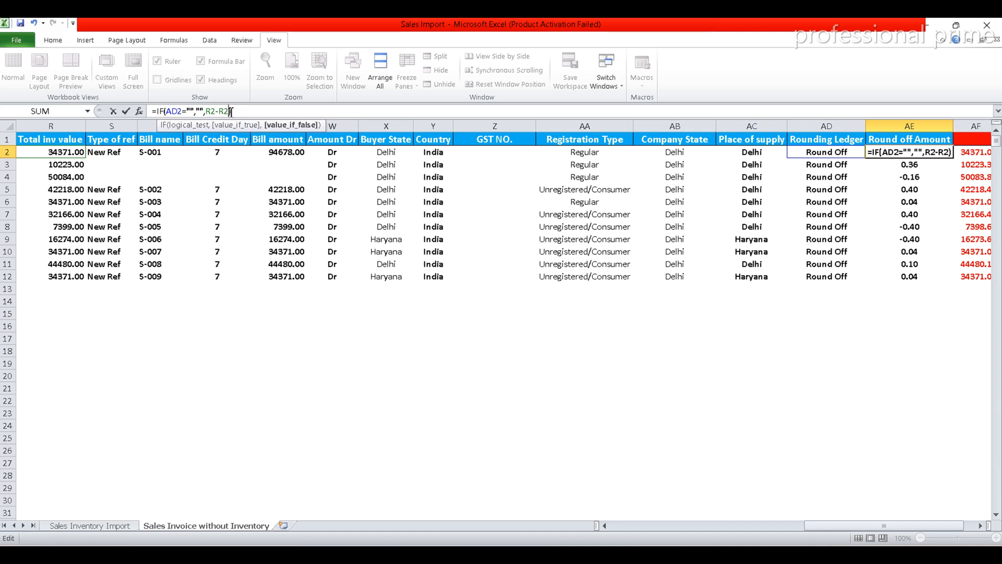
{"action": "key", "text": "BackSpace"}
{"action": "key", "text": "BackSpace"}
{"action": "left_click", "coordinate": [984, 154]}
{"action": "key", "text": "Return"}
{"action": "key", "text": "Up"}
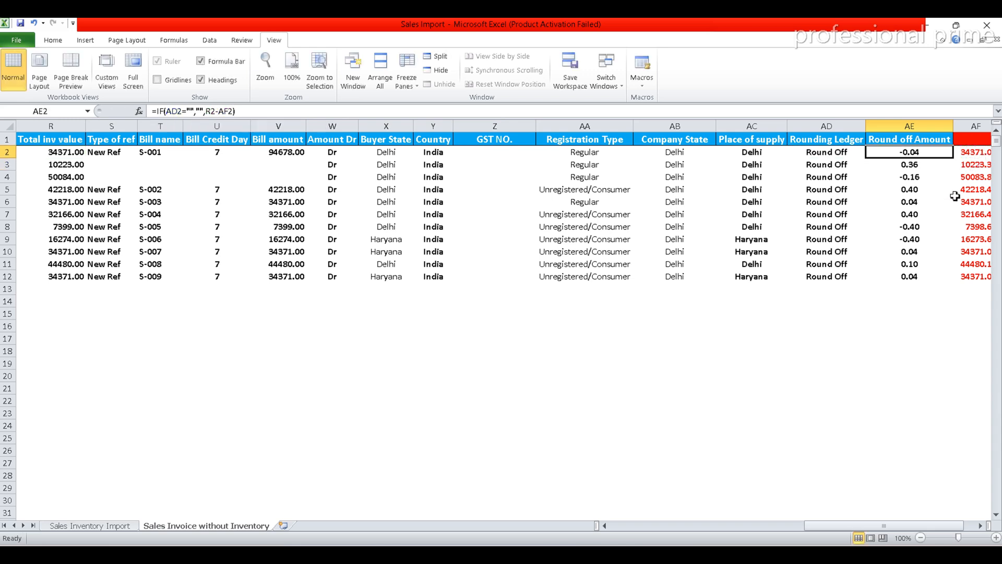
Copy the AE2 formula to AE3:AE12 in the Round off Amount column.
{"action": "key", "text": "ctrl+c"}
{"action": "key", "text": "Down"}
{"action": "key", "text": "shift+Down"}
{"action": "key", "text": "shift+Down"}
{"action": "key", "text": "shift+Down"}
{"action": "key", "text": "shift+Down"}
{"action": "key", "text": "shift+Down"}
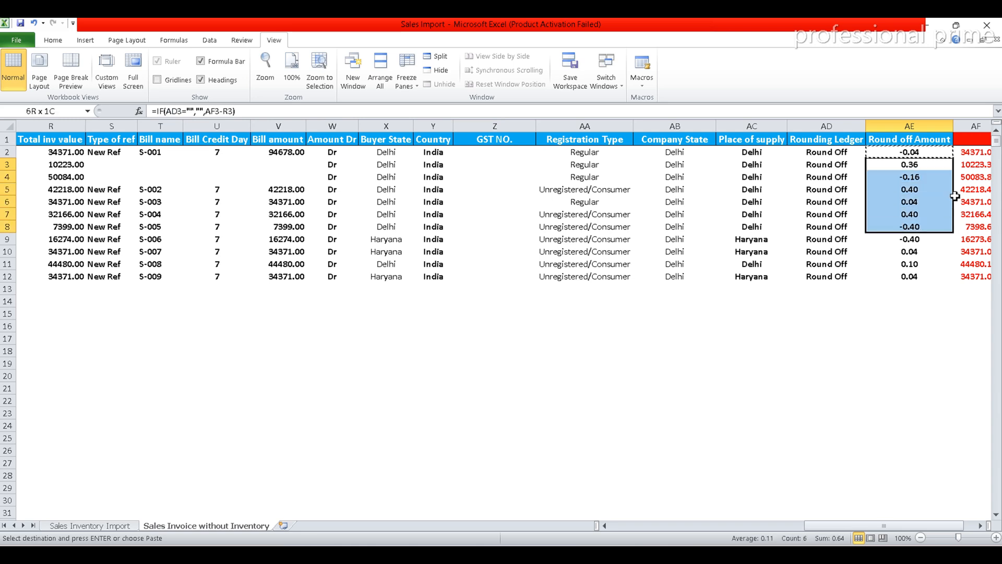
{"action": "key", "text": "shift+Down"}
{"action": "key", "text": "shift+Down"}
{"action": "key", "text": "shift+Down"}
{"action": "key", "text": "shift+Down"}
{"action": "key", "text": "Return"}
{"action": "key", "text": "Up"}
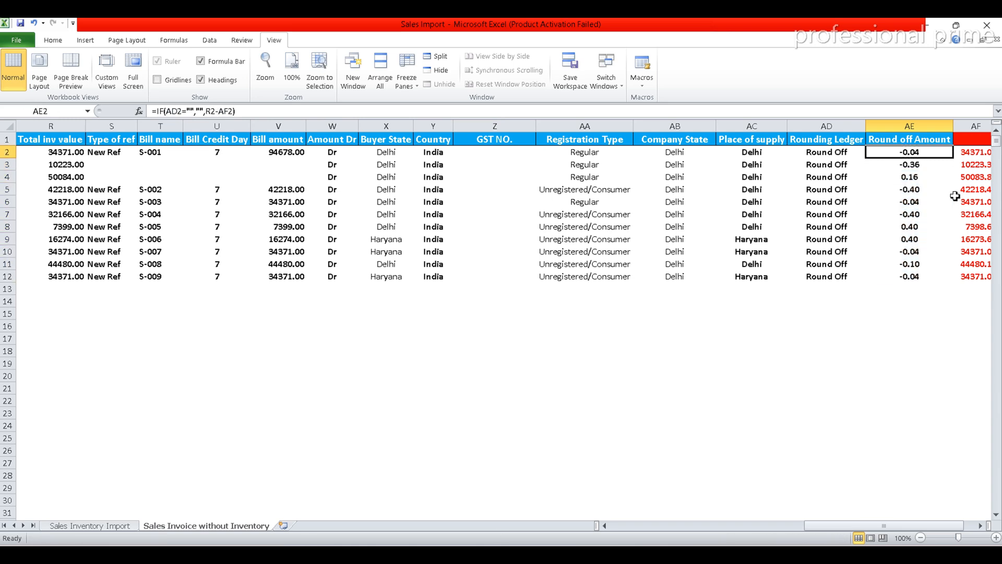
{"action": "key", "text": "Down"}
{"action": "key", "text": "Down"}
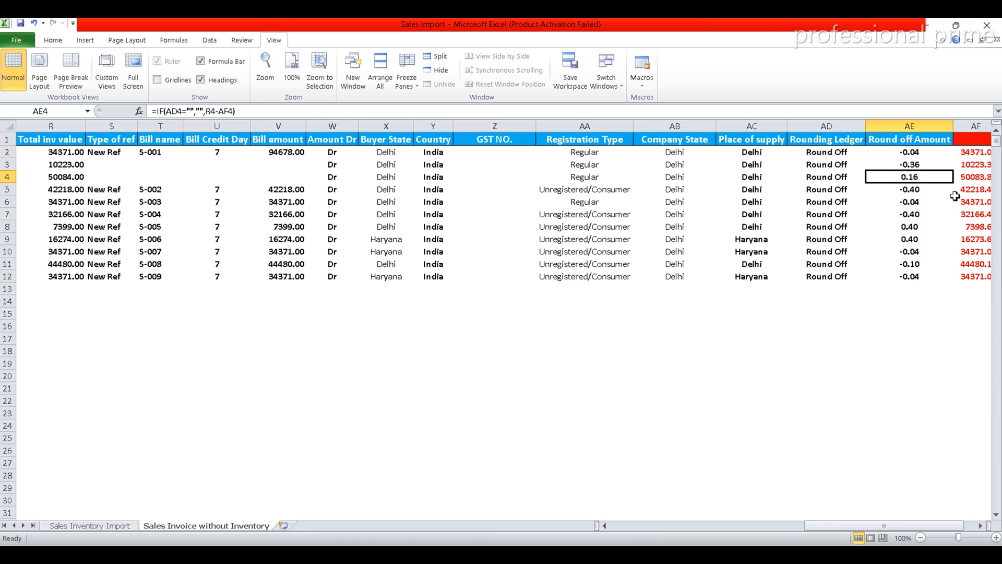
{"action": "left_click", "coordinate": [663, 527]}
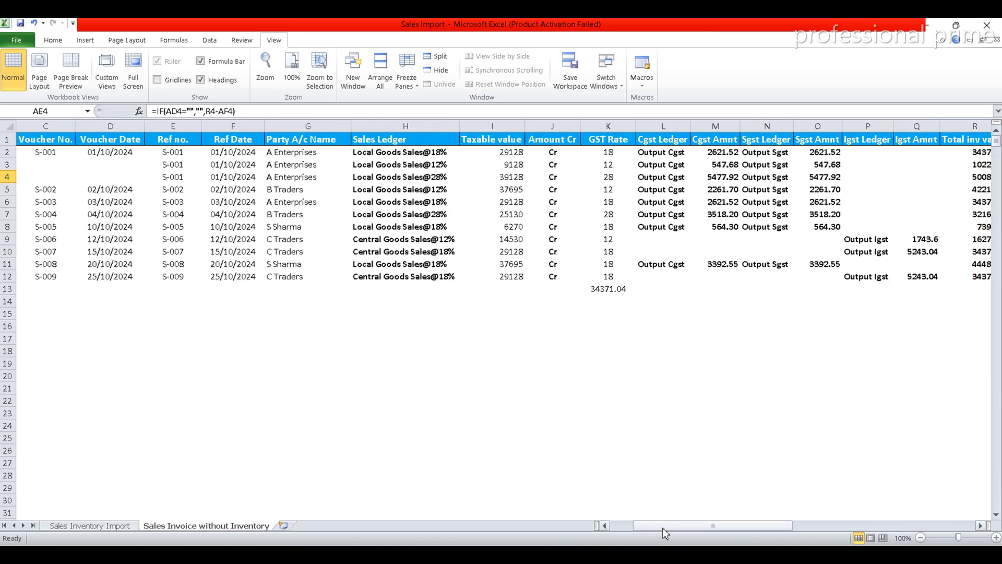
{"action": "left_click", "coordinate": [626, 526]}
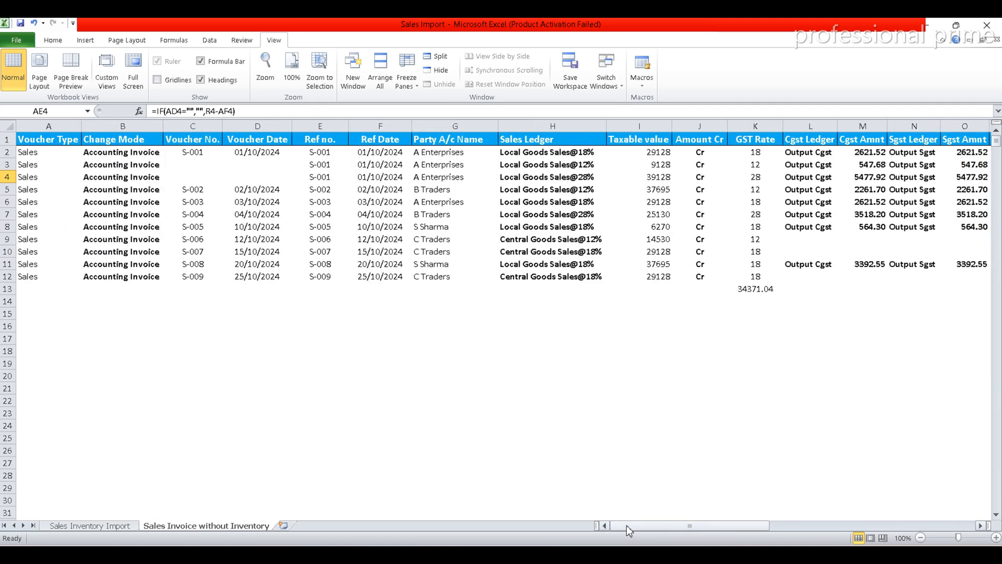
Switch to TallyPrime and set up a transactions import from Sales Import.xlsx, worksheet Sales Invoice without Inventory.
{"action": "left_click", "coordinate": [634, 555]}
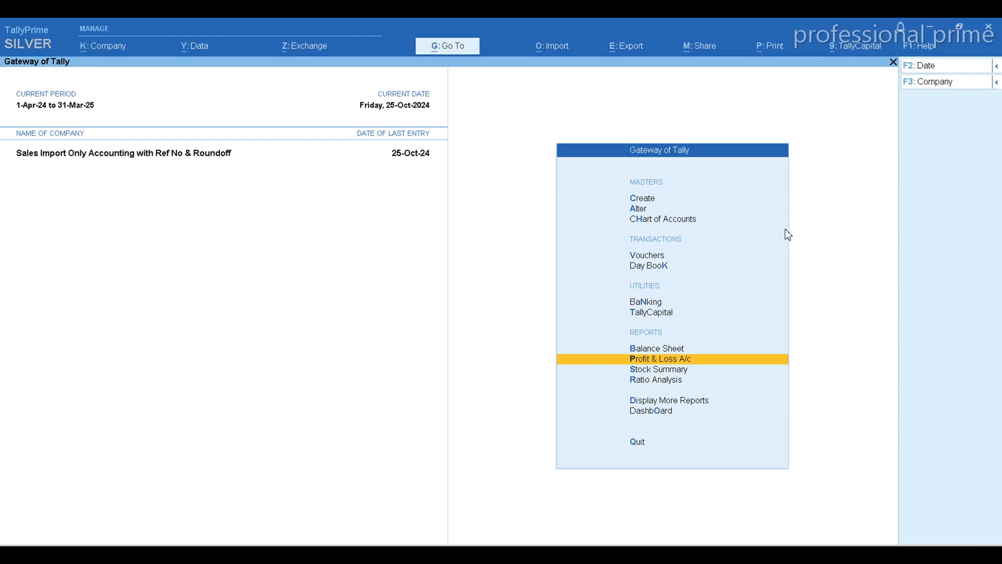
{"action": "key", "text": "Down"}
{"action": "key", "text": "Down"}
{"action": "key", "text": "Down"}
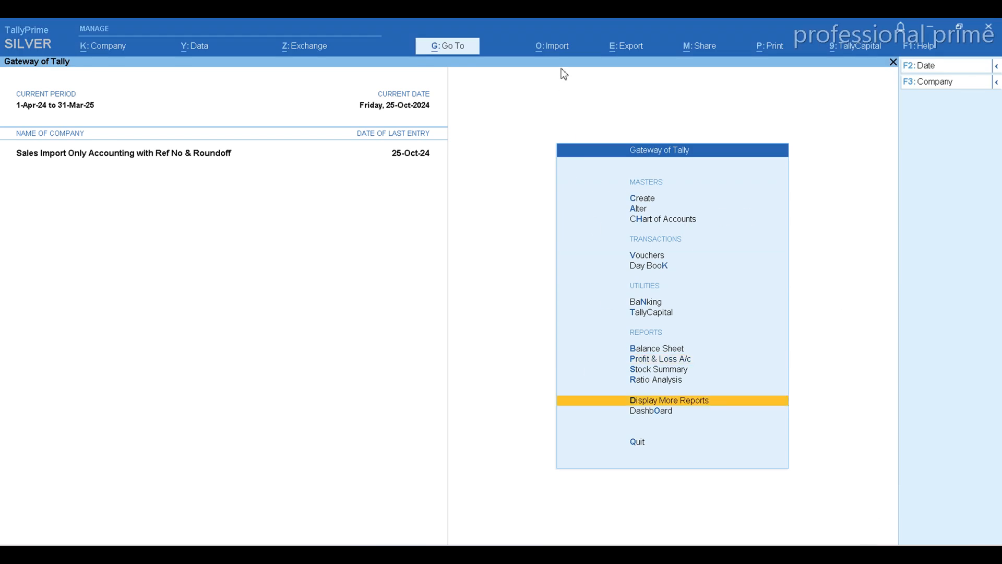
{"action": "left_click", "coordinate": [561, 48]}
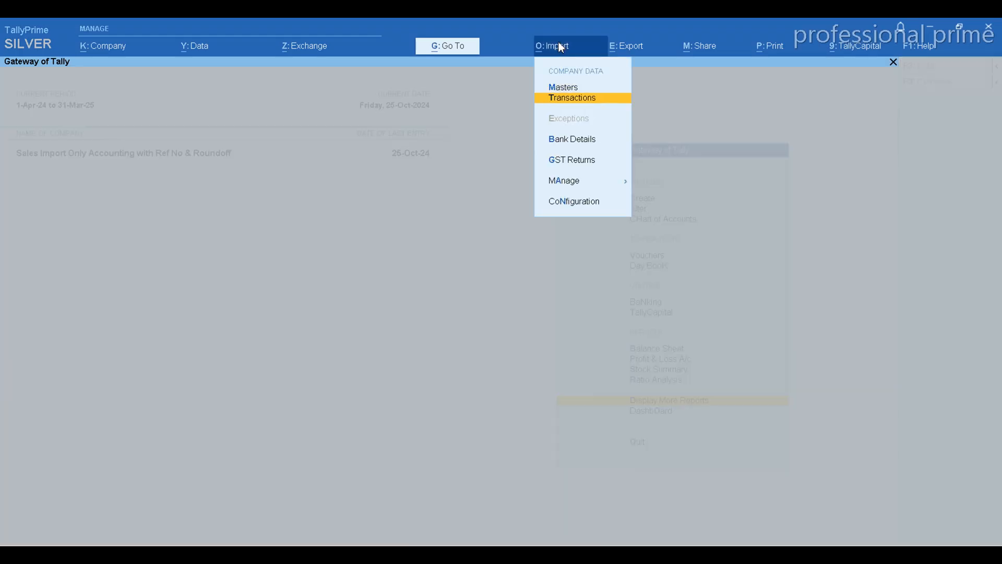
{"action": "key", "text": "Return"}
{"action": "key", "text": "Return"}
{"action": "key", "text": "Return"}
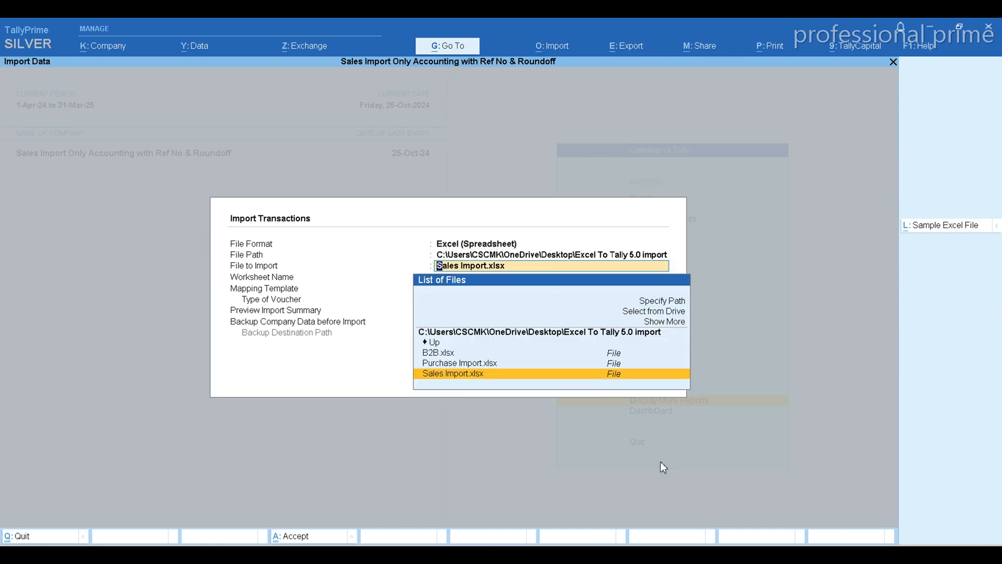
{"action": "key", "text": "Return"}
Import the transactions with the Sales Import Only Accounting Inv mapping template, without an import summary preview or company data backup.
{"action": "key", "text": "Return"}
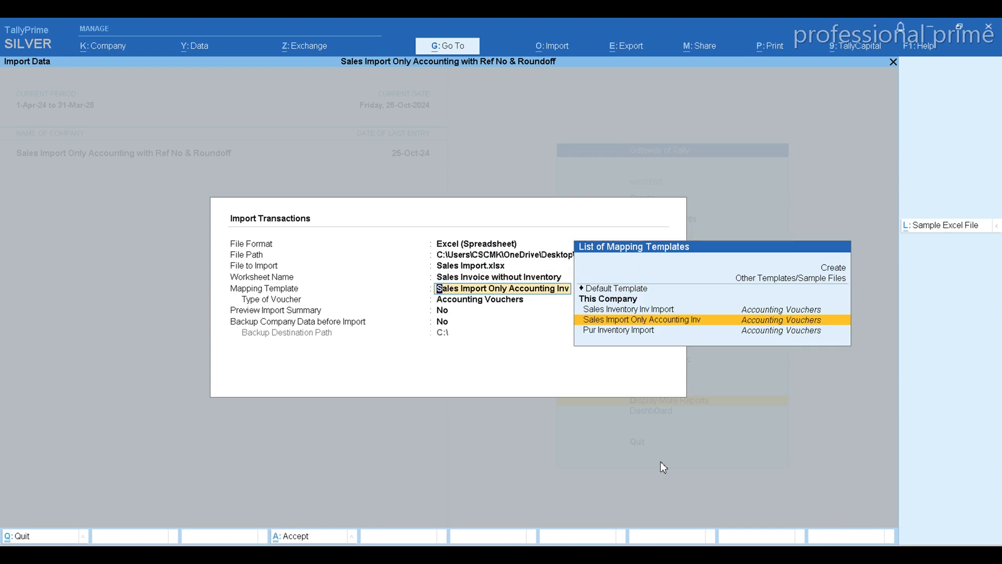
{"action": "key", "text": "Return"}
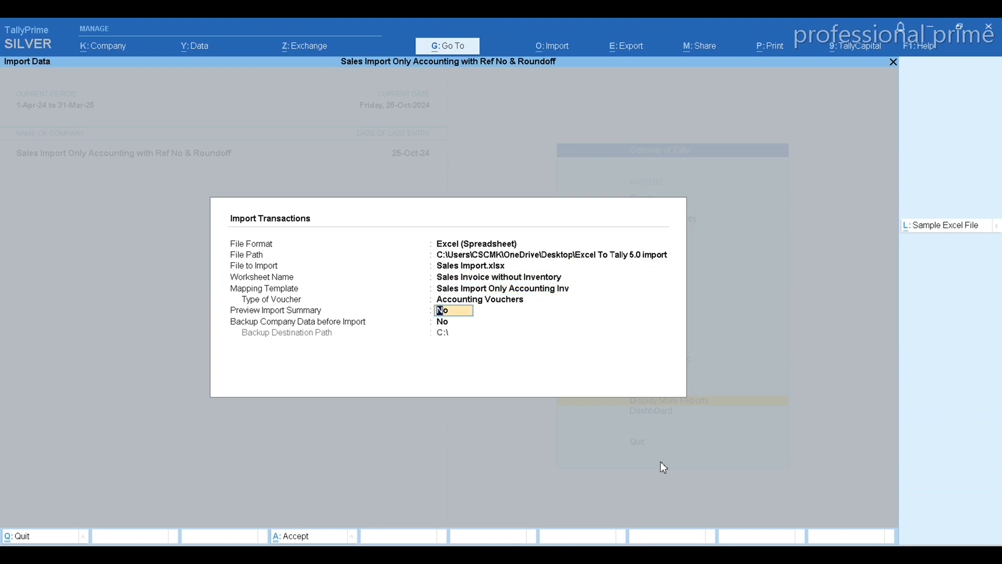
{"action": "key", "text": "Return"}
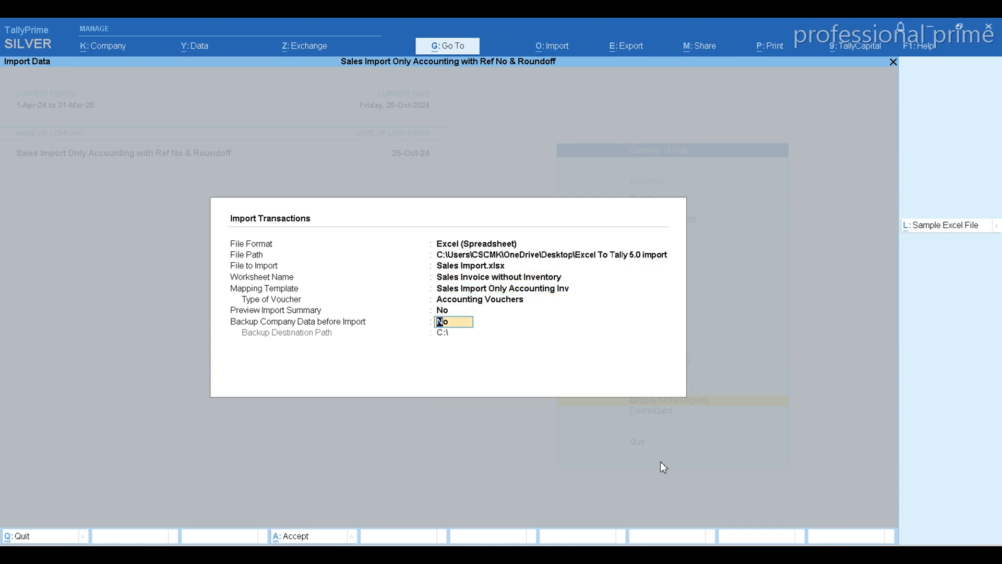
{"action": "key", "text": "Up"}
{"action": "key", "text": "Up"}
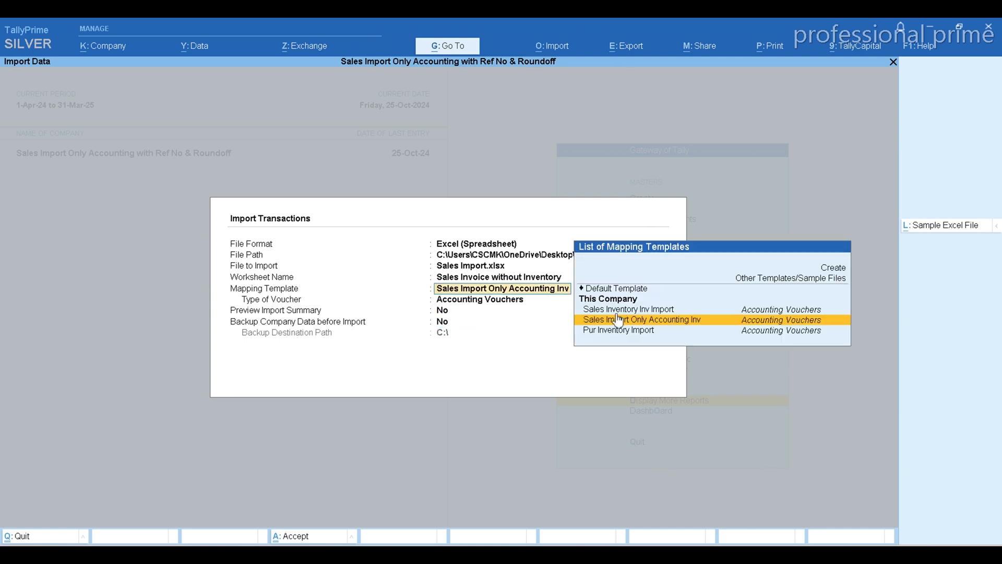
{"action": "left_click", "coordinate": [706, 319]}
{"action": "key", "text": "Return"}
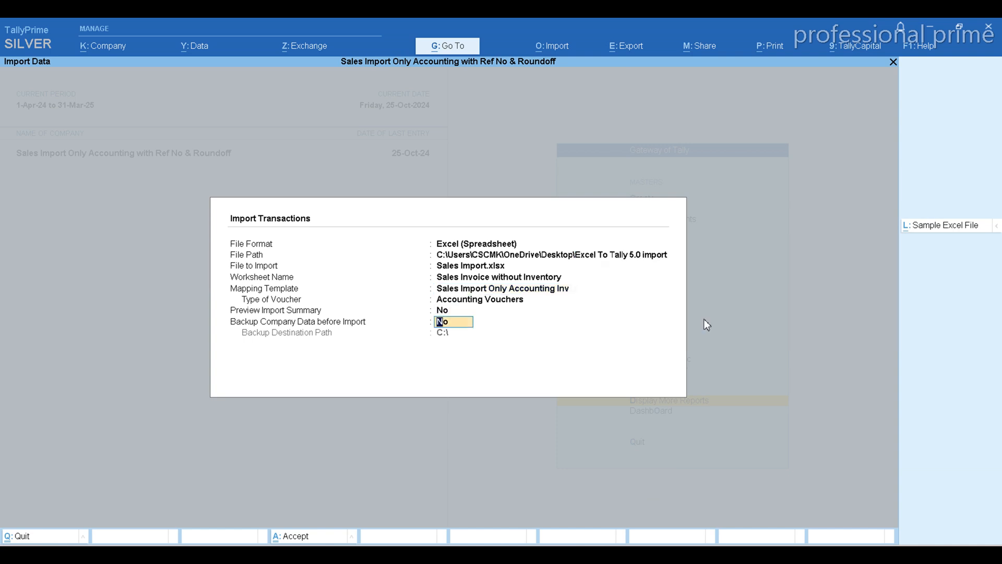
{"action": "key", "text": "Return"}
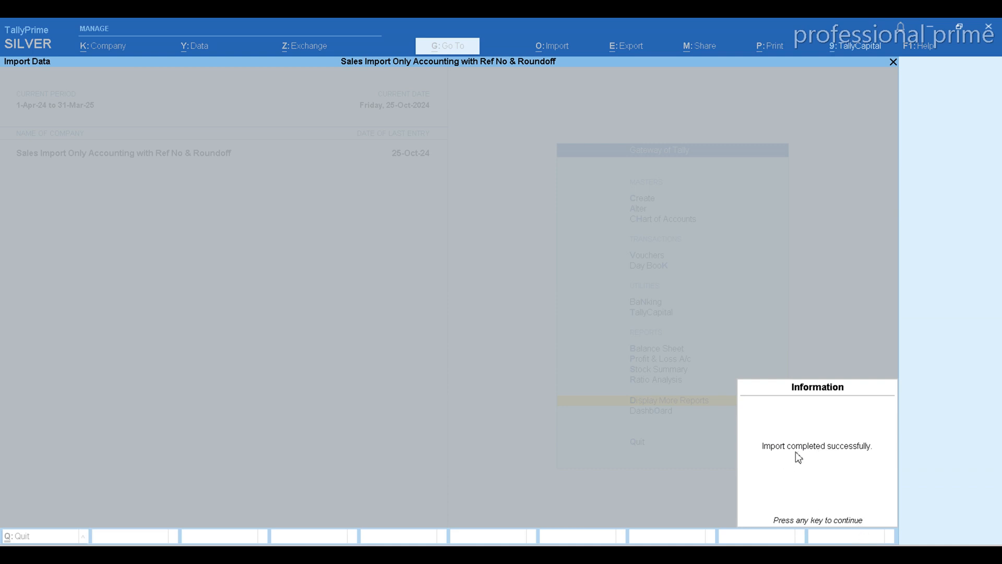
{"action": "key", "text": "Return"}
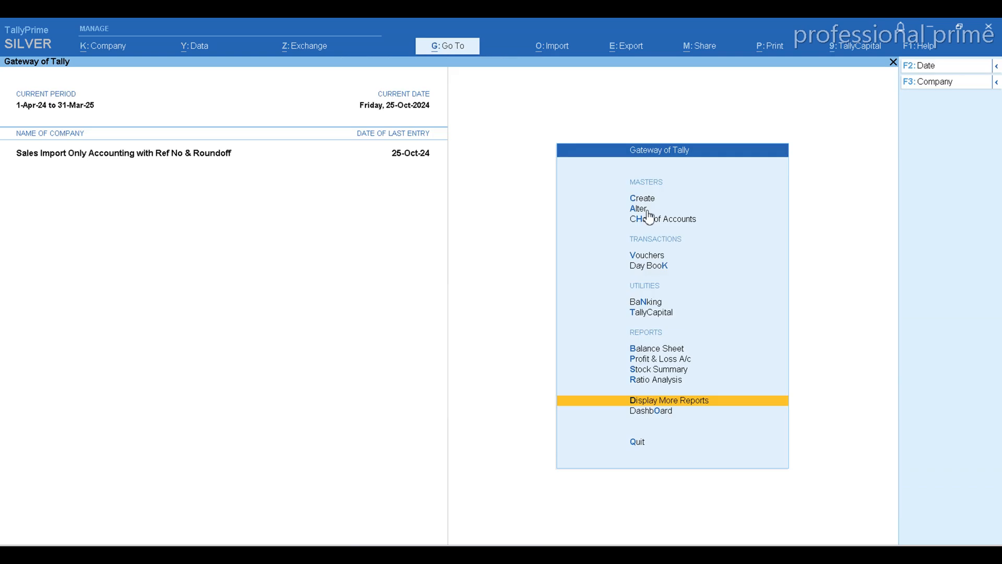
Open the Profit & Loss A/c and drill down through Sales Accounts to the October vouchers of Local Goods Sales@18%.
{"action": "key", "text": "p"}
{"action": "key", "text": "Right"}
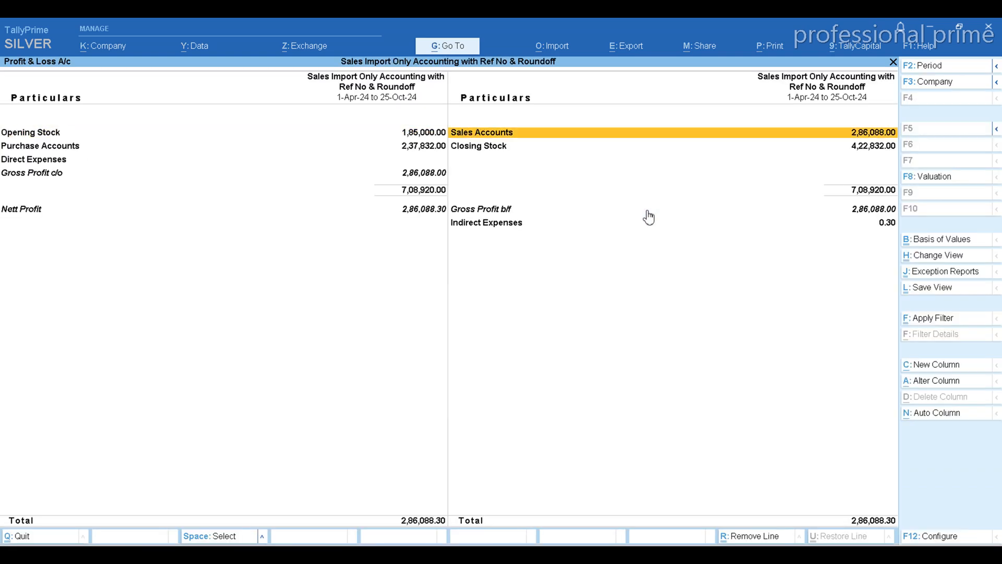
{"action": "key", "text": "Return"}
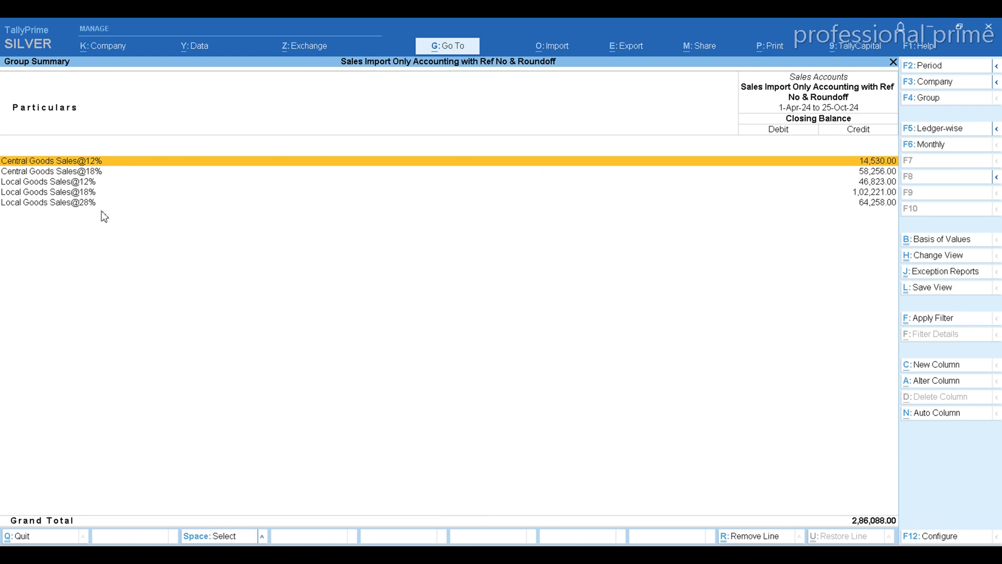
{"action": "key", "text": "Down"}
{"action": "key", "text": "Down"}
{"action": "key", "text": "Down"}
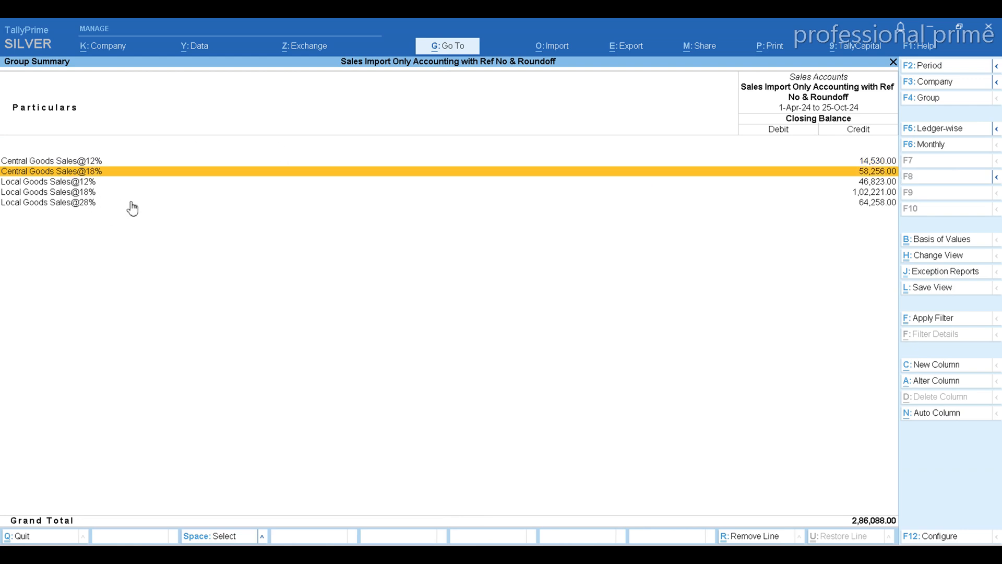
{"action": "key", "text": "Return"}
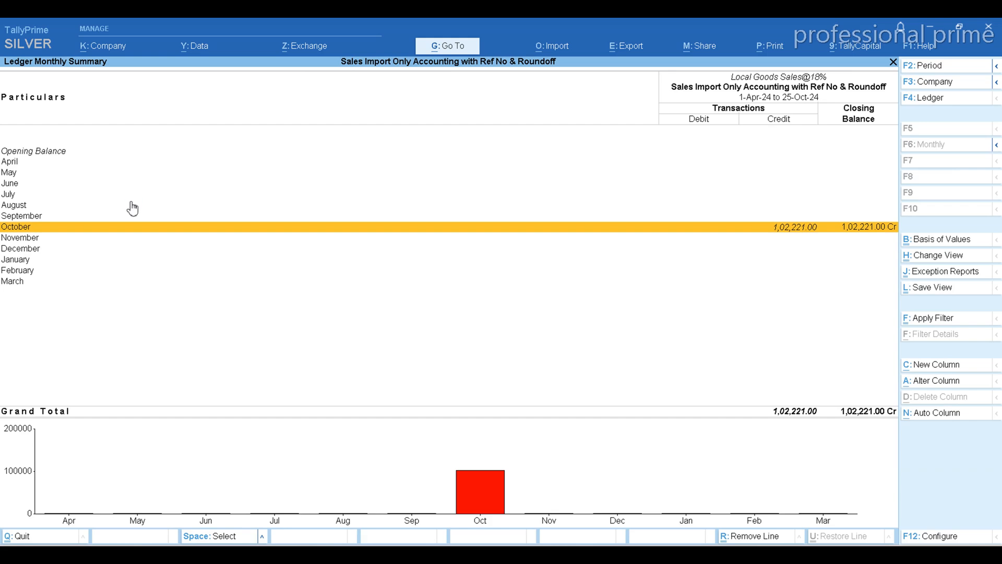
{"action": "key", "text": "Return"}
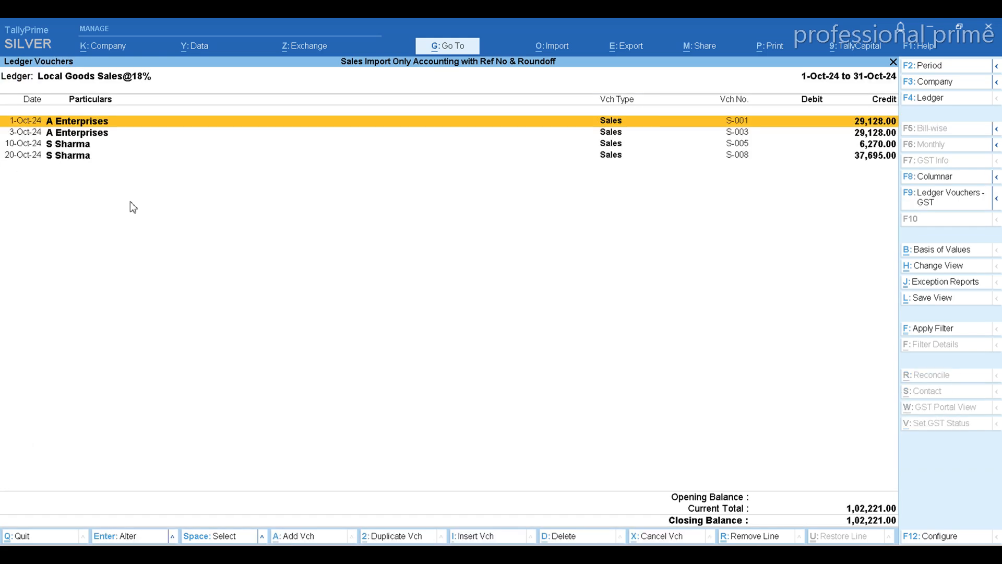
Open sales voucher S-001 dated 1-Oct-24 and check its sales, GST and Round Off ledger lines.
{"action": "key", "text": "Escape"}
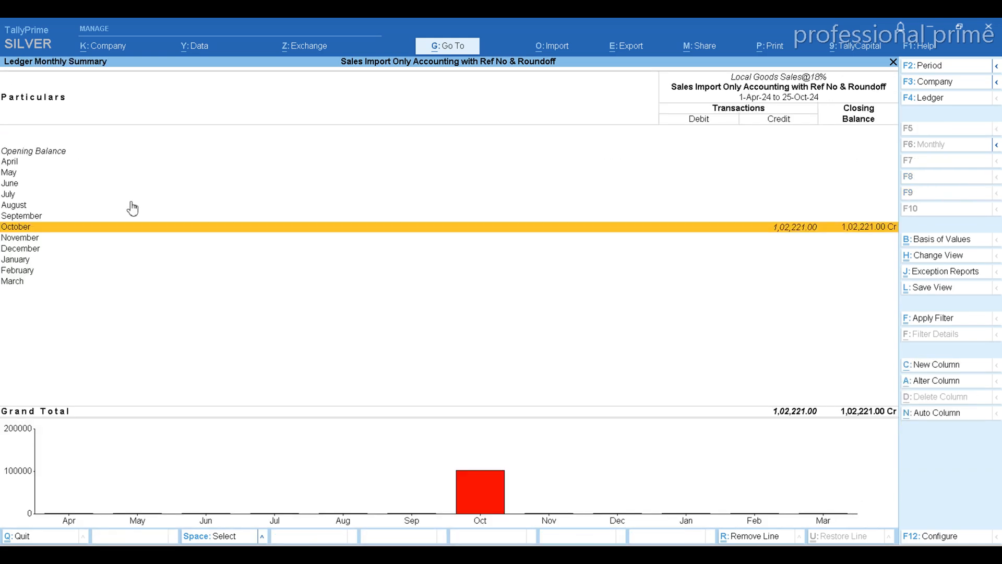
{"action": "key", "text": "Return"}
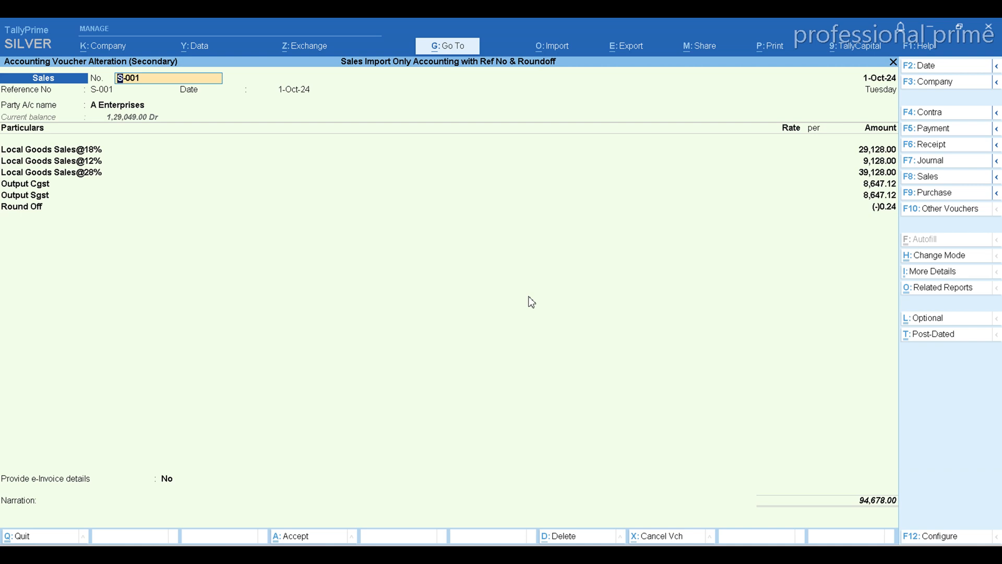
{"action": "key", "text": "Return"}
{"action": "key", "text": "Return"}
{"action": "key", "text": "Return"}
{"action": "key", "text": "Return"}
{"action": "key", "text": "Return"}
{"action": "key", "text": "Return"}
{"action": "key", "text": "Return"}
{"action": "key", "text": "Return"}
{"action": "key", "text": "Return"}
{"action": "key", "text": "Return"}
{"action": "key", "text": "Return"}
{"action": "key", "text": "Return"}
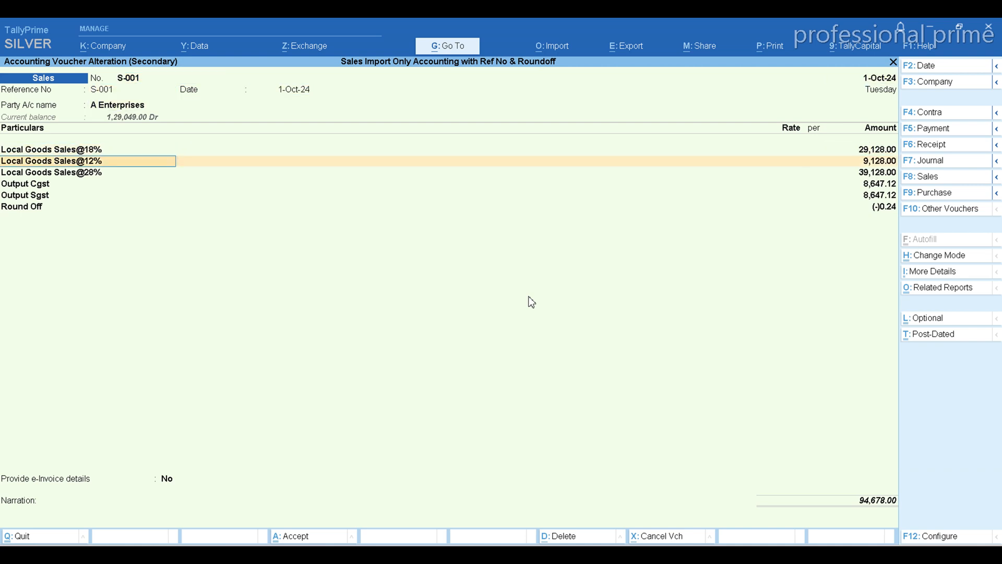
Check the bill-wise reference details for A Enterprises in sales voucher S-001 and accept the voucher without changes.
{"action": "key", "text": "Return"}
{"action": "key", "text": "Return"}
{"action": "key", "text": "Return"}
{"action": "key", "text": "Return"}
{"action": "key", "text": "Return"}
{"action": "key", "text": "Return"}
{"action": "key", "text": "Return"}
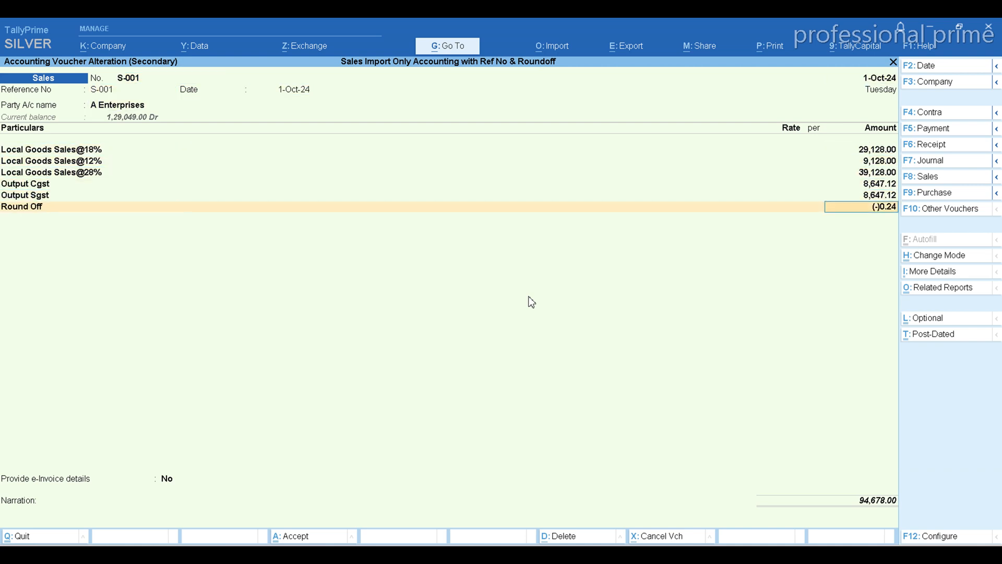
{"action": "key", "text": "Return"}
{"action": "key", "text": "Return"}
{"action": "key", "text": "Return"}
{"action": "key", "text": "Return"}
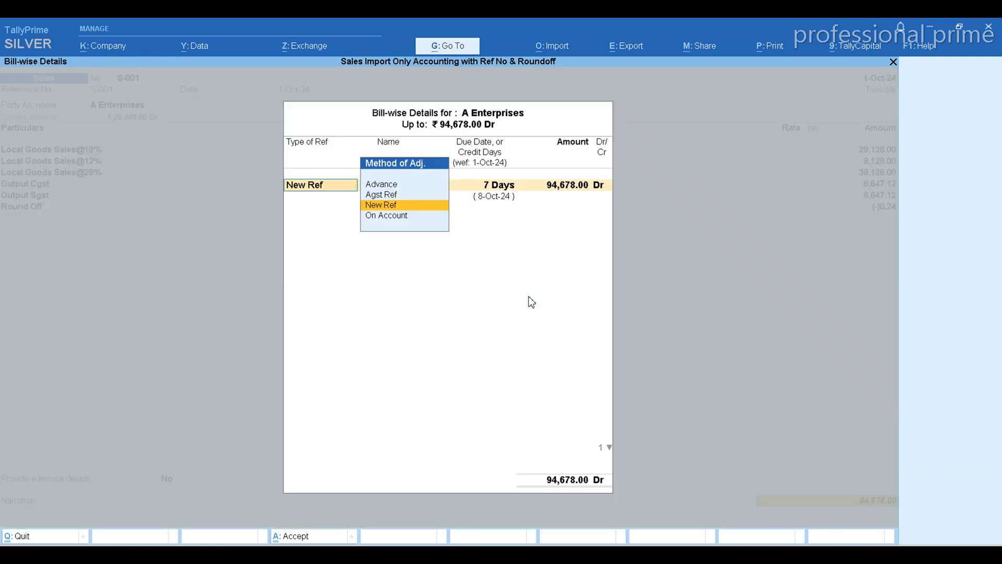
{"action": "key", "text": "Return"}
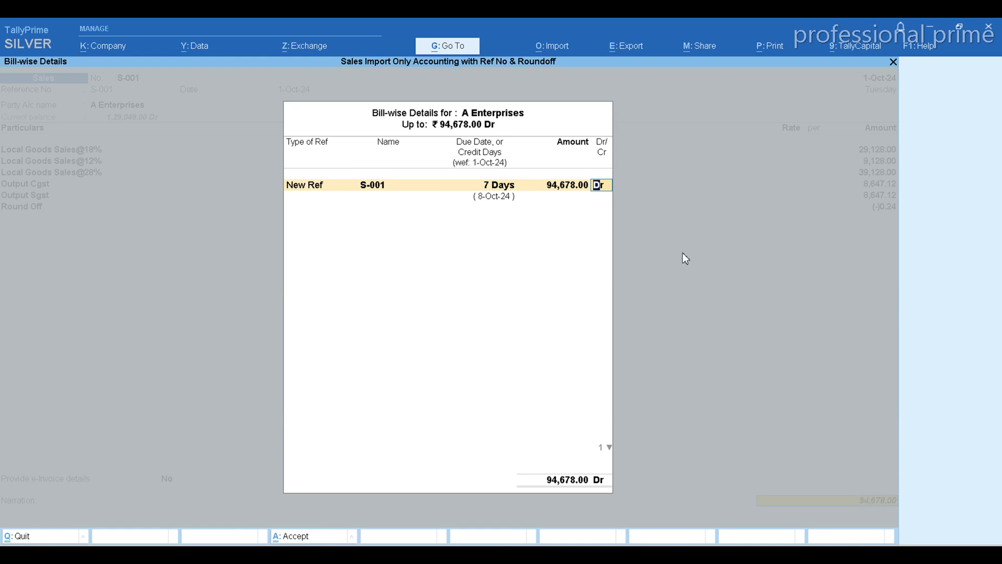
{"action": "key", "text": "Return"}
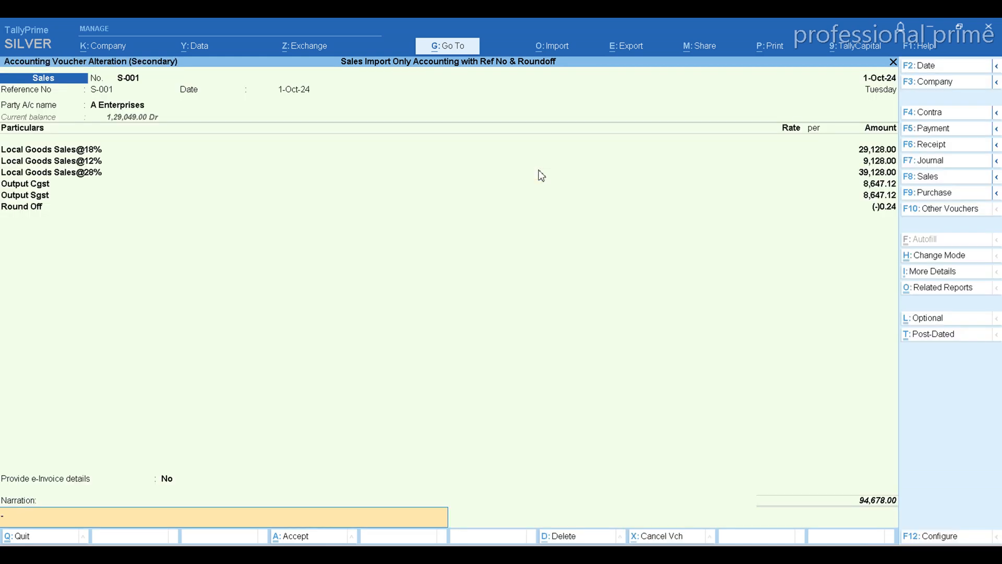
{"action": "key", "text": "Return"}
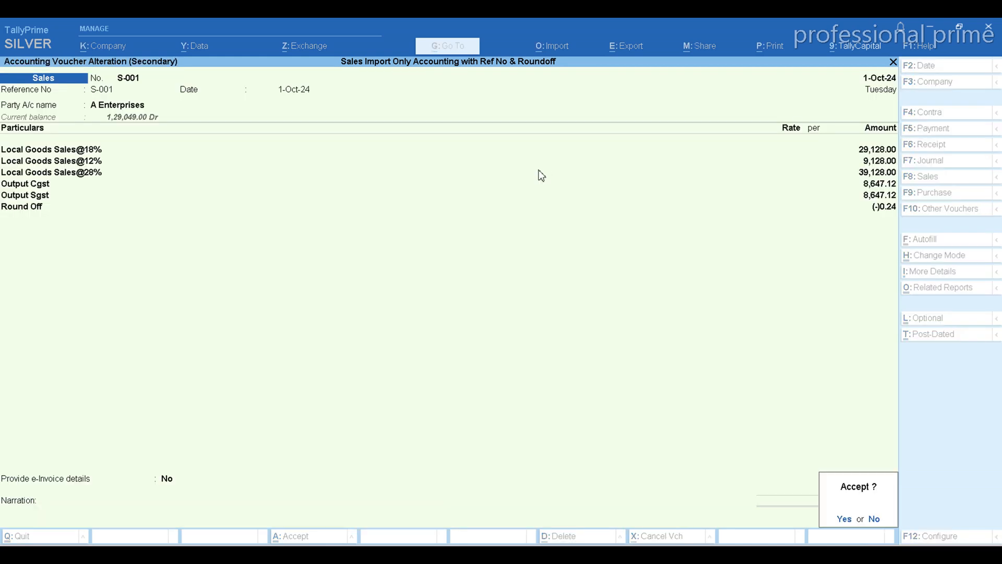
{"action": "key", "text": "Return"}
{"action": "key", "text": "n"}
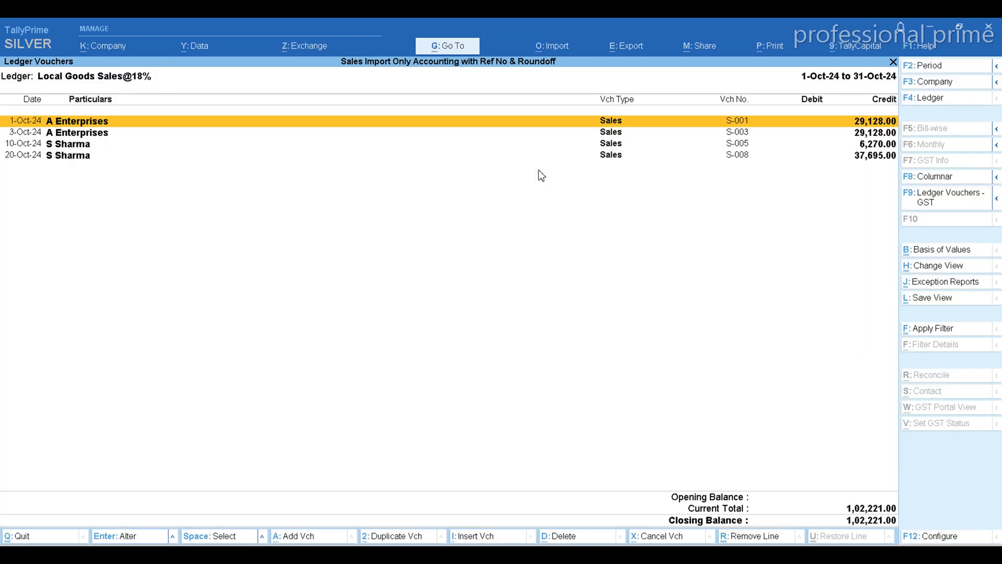
Reopen sales voucher S-001 and examine its GST tax analysis in detailed form, including the CGST and SGST rates per sales ledger.
{"action": "key", "text": "Return"}
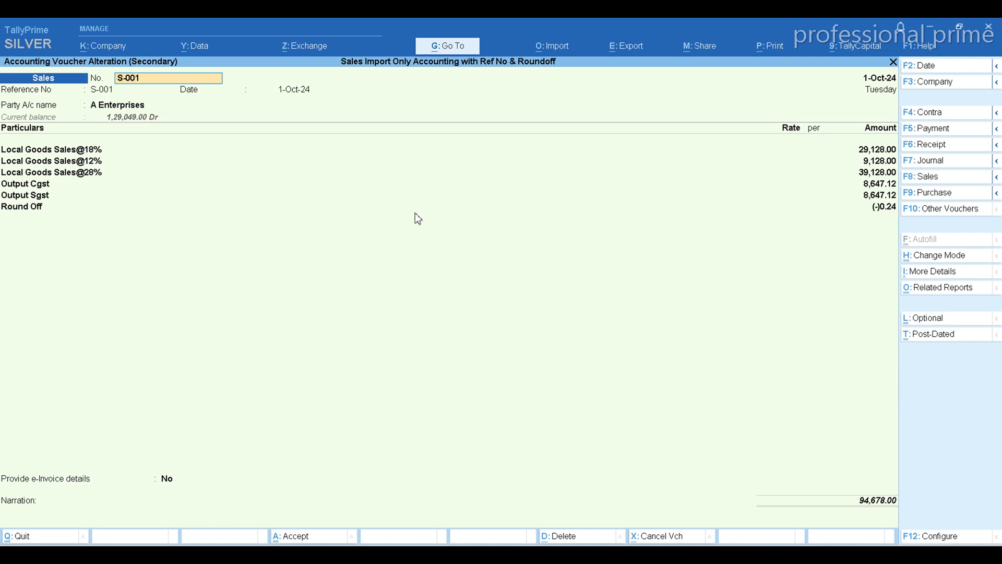
{"action": "key", "text": "ctrl+o"}
{"action": "key", "text": "Return"}
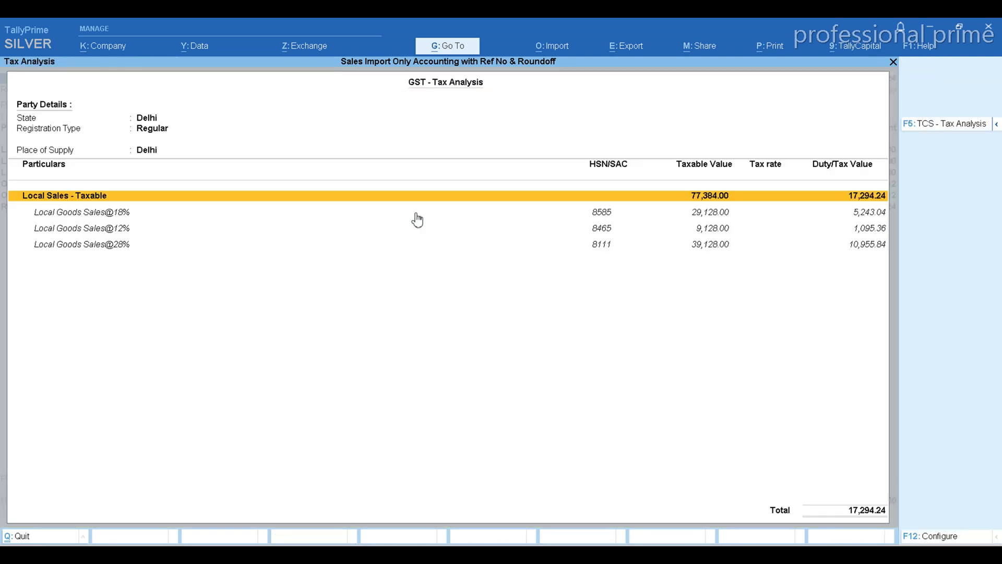
{"action": "key", "text": "alt+F5"}
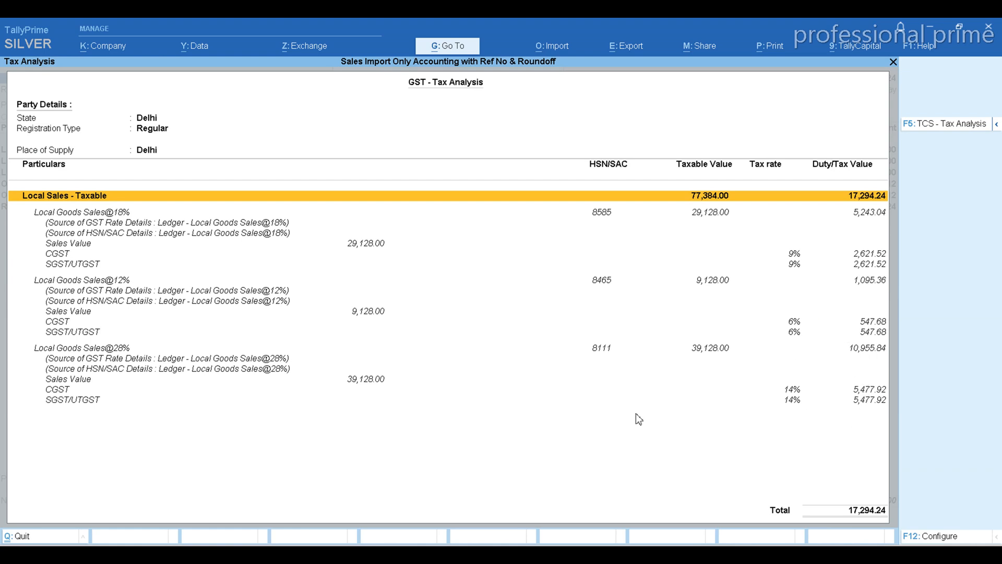
{"action": "key", "text": "Escape"}
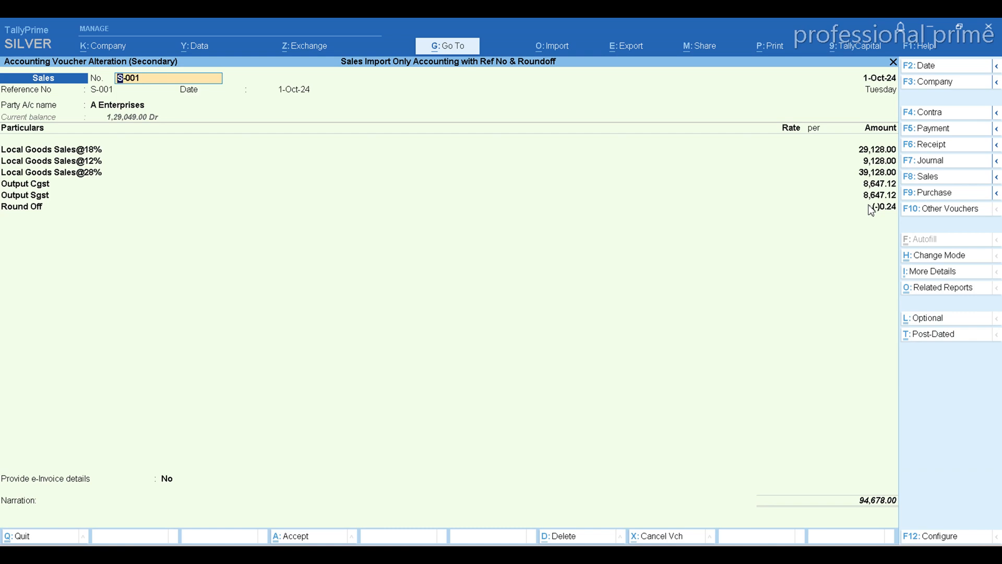
Leave voucher S-001 and close the sales ledger, group summary and Profit & Loss reports to return to the Gateway of Tally.
{"action": "key", "text": "BackSpace"}
{"action": "key", "text": "Escape"}
{"action": "key", "text": "y"}
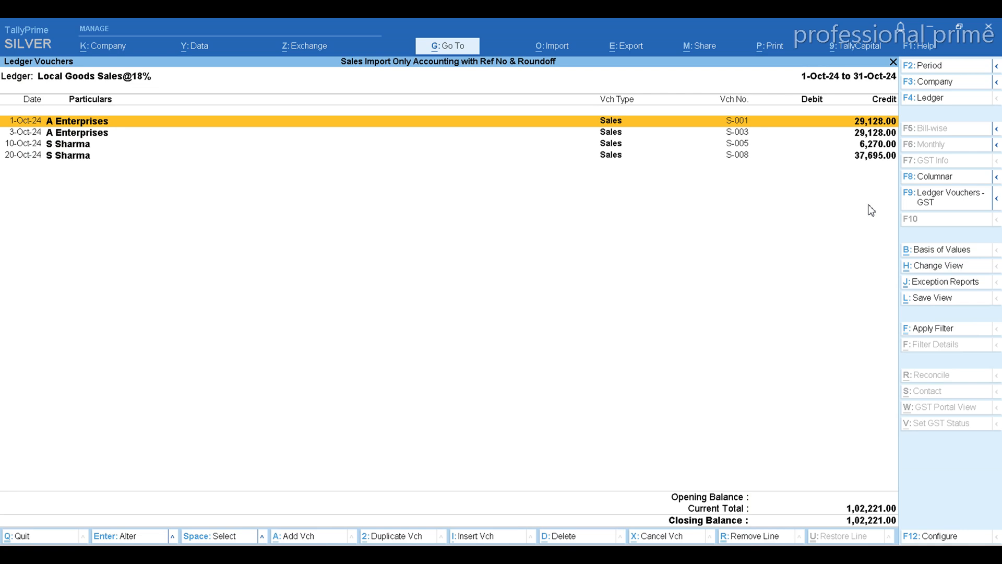
{"action": "key", "text": "Escape"}
{"action": "key", "text": "Escape"}
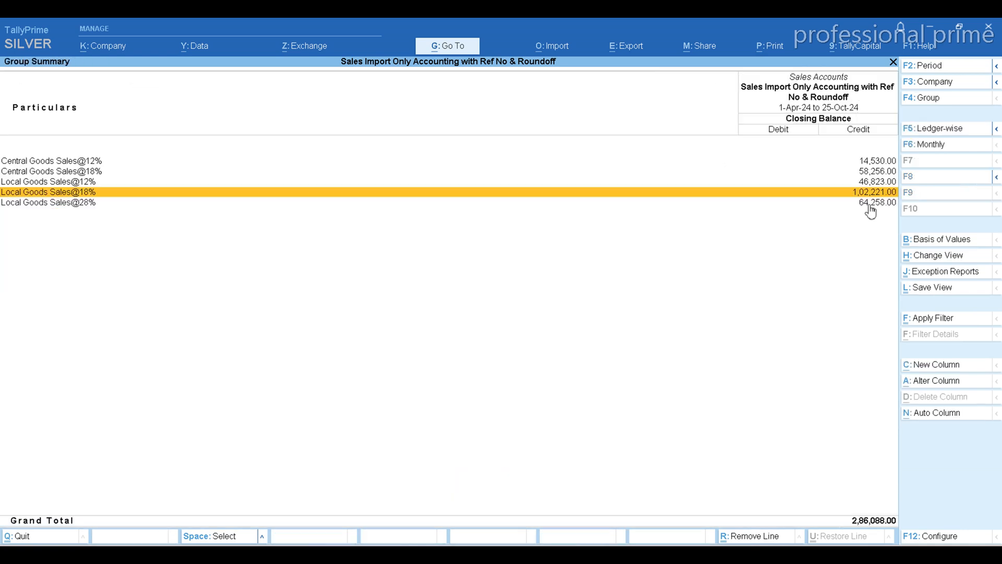
{"action": "key", "text": "Escape"}
{"action": "key", "text": "Escape"}
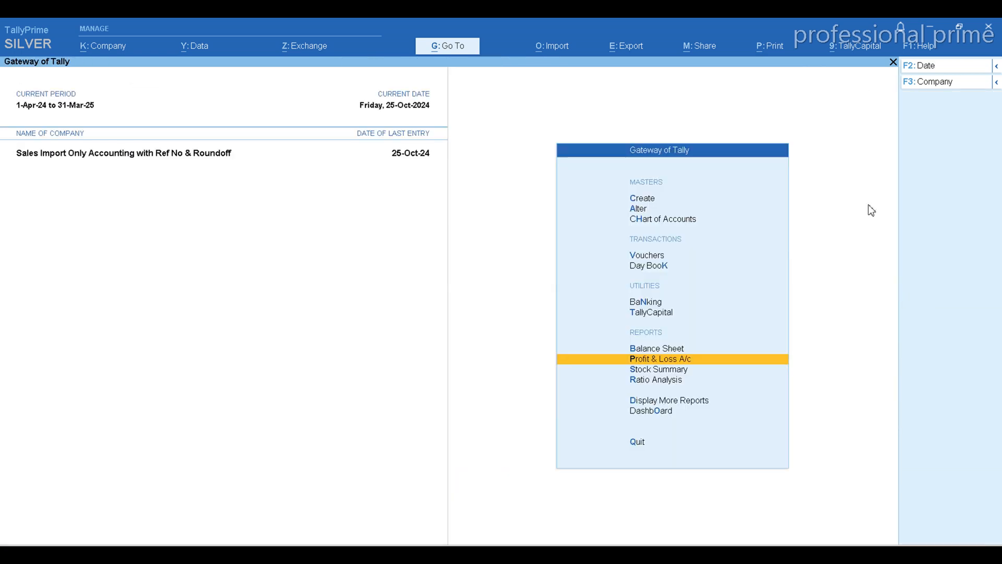